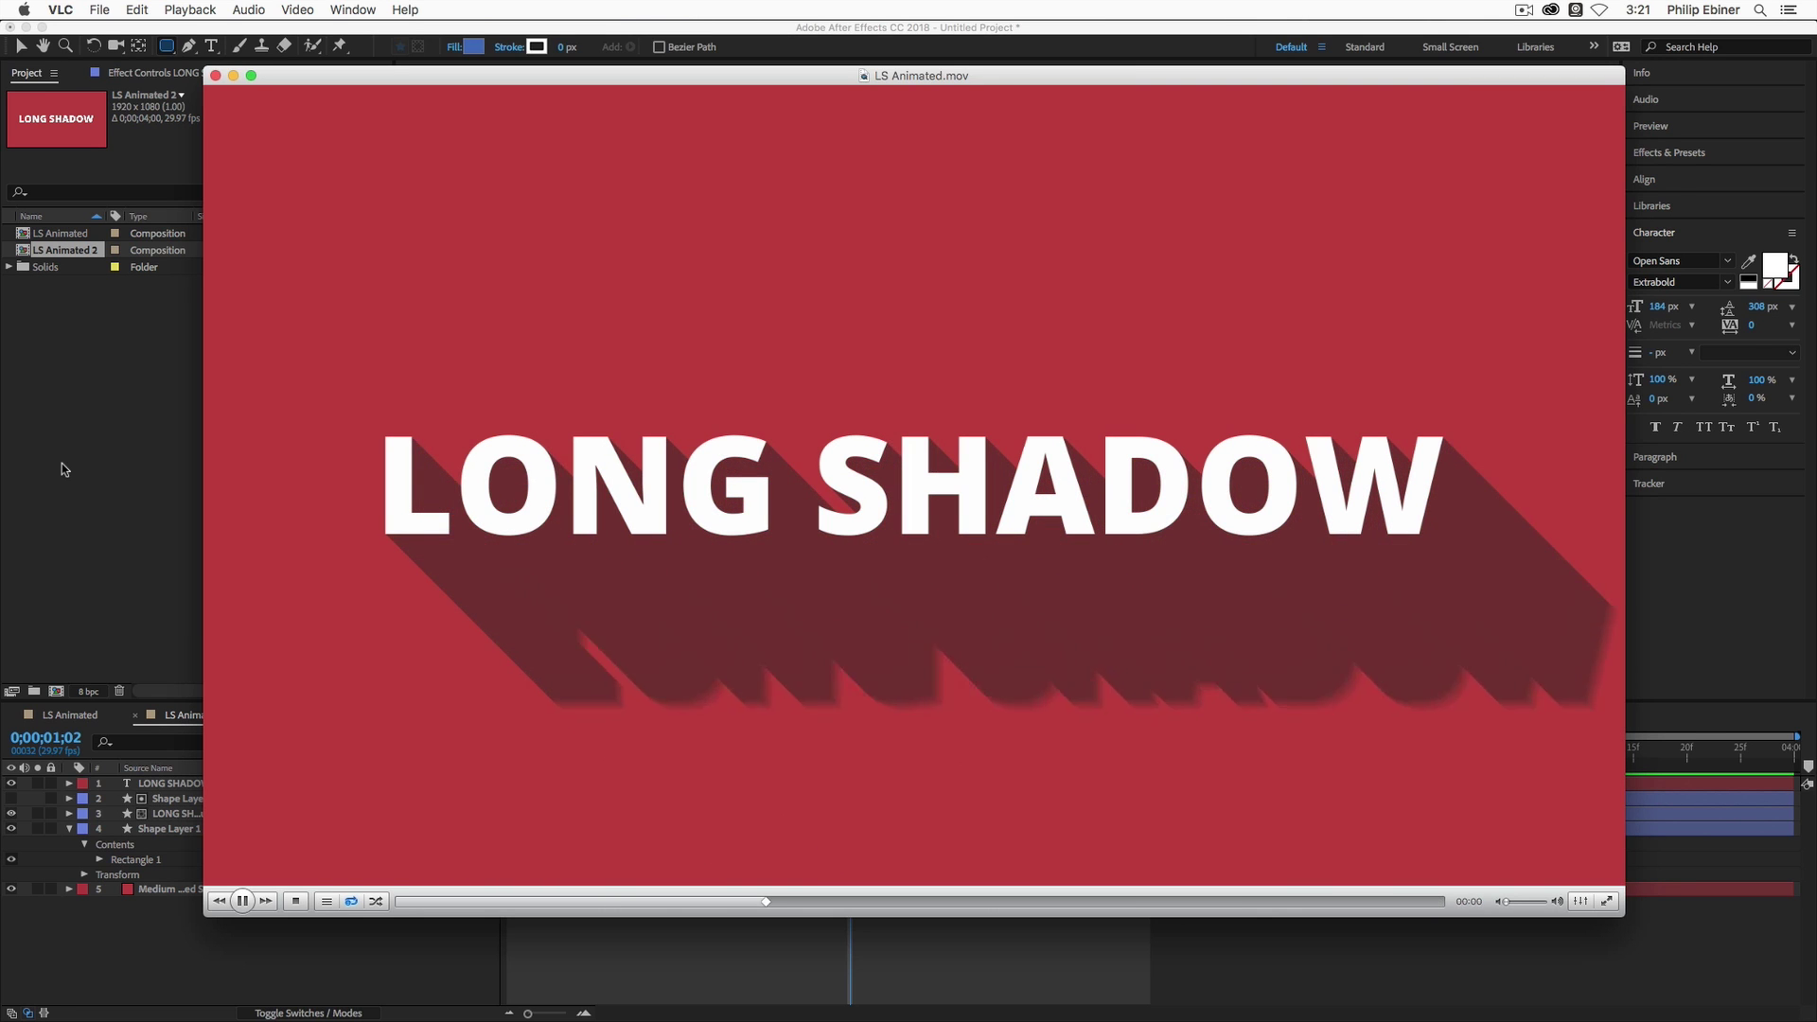
Leave the LONG SHADOW example video in VLC and return to After Effects.
key("super+Tab")
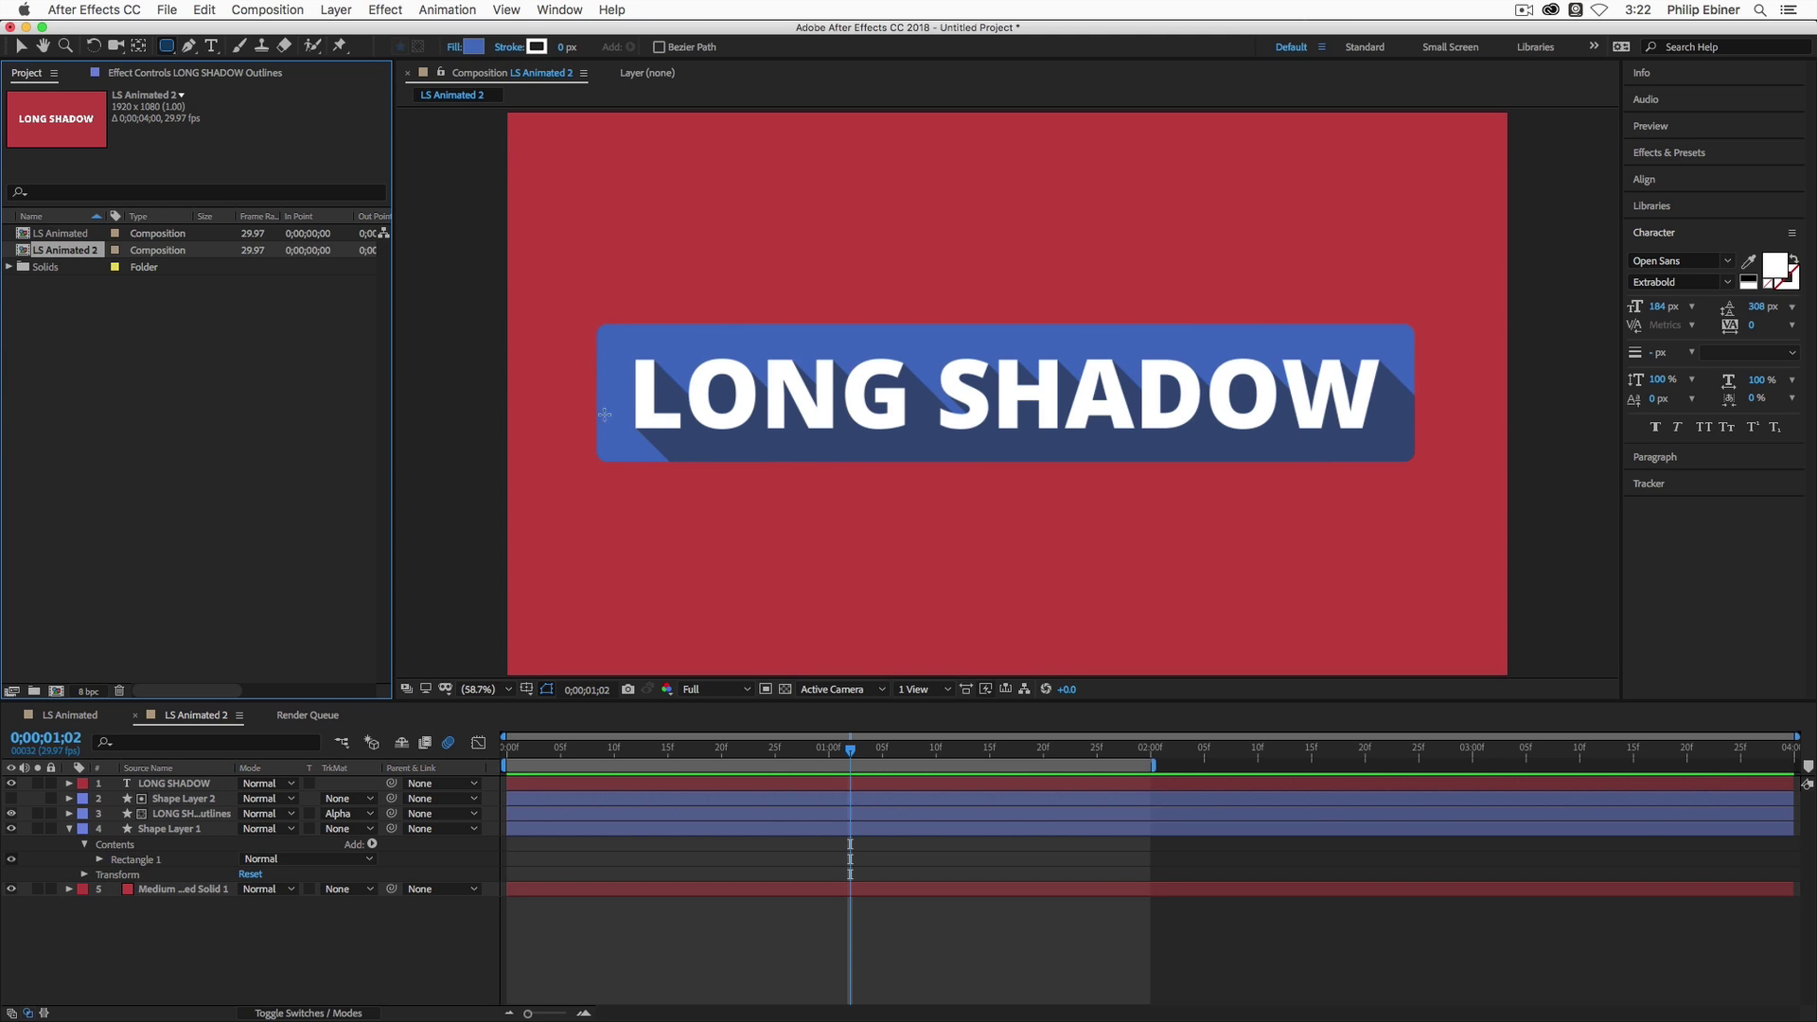
Create a new composition and trim it to a 3-second work area.
left_click(125, 513)
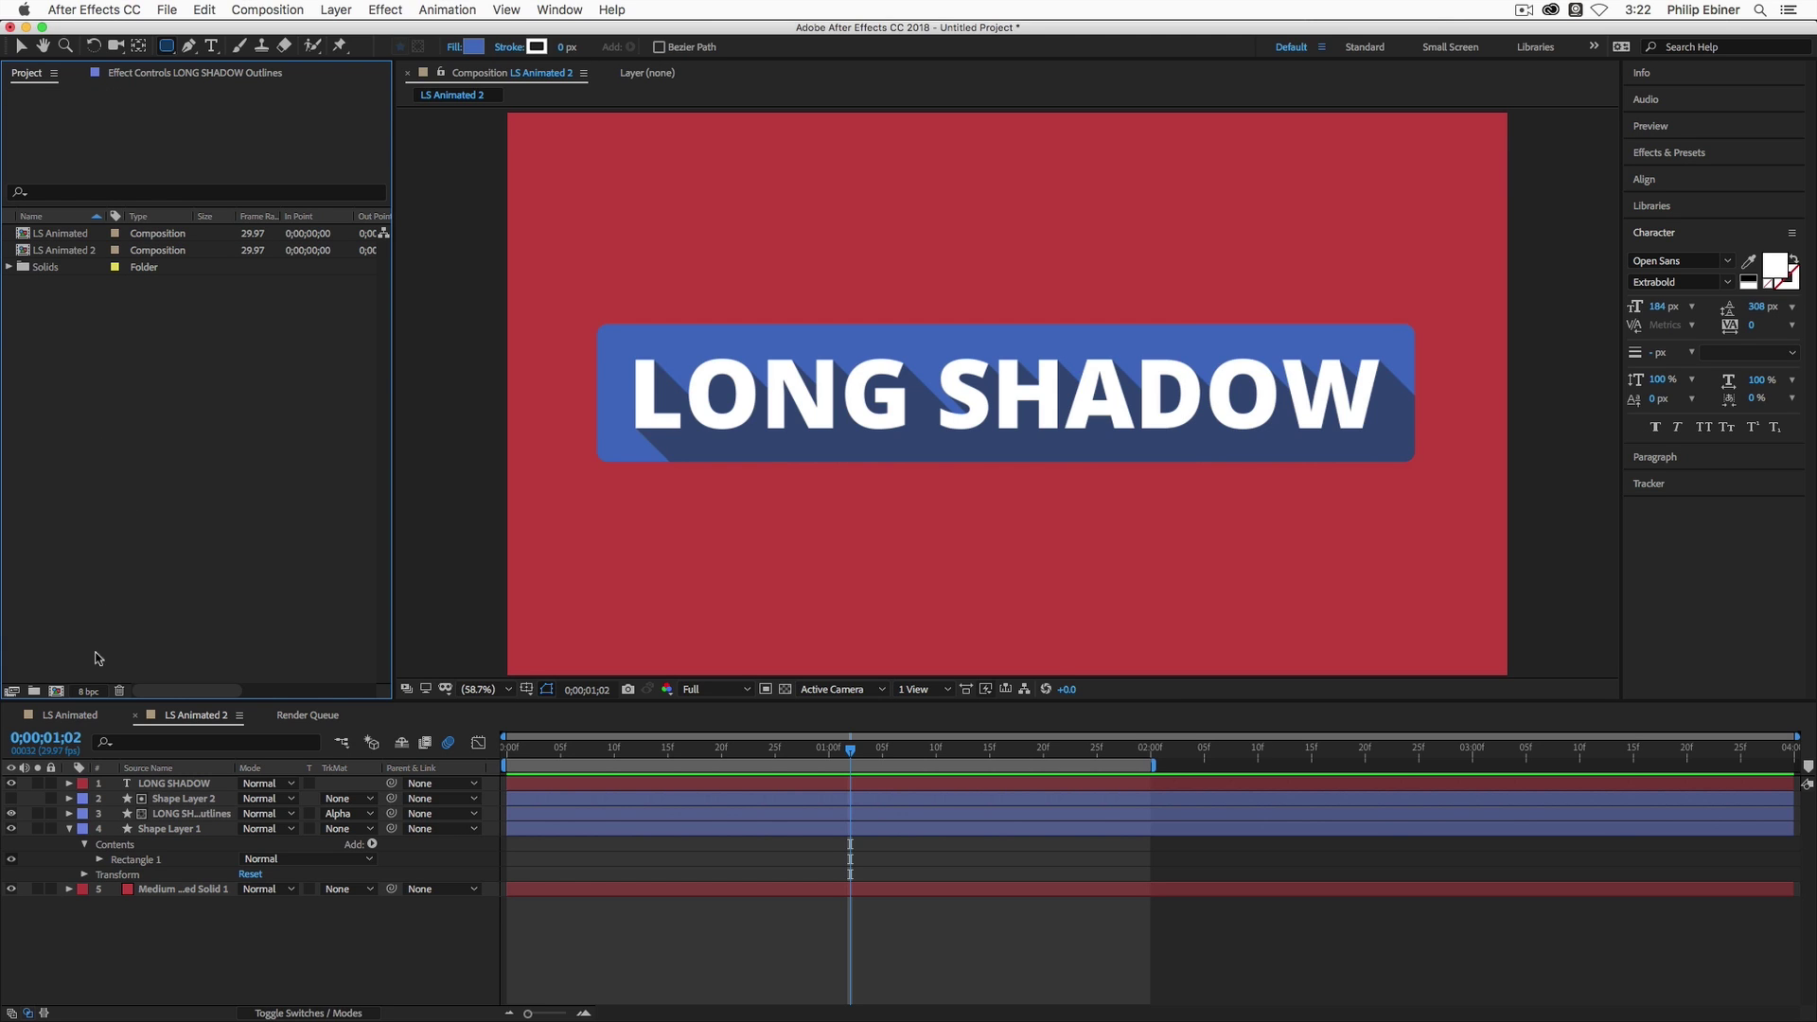
left_click(57, 692)
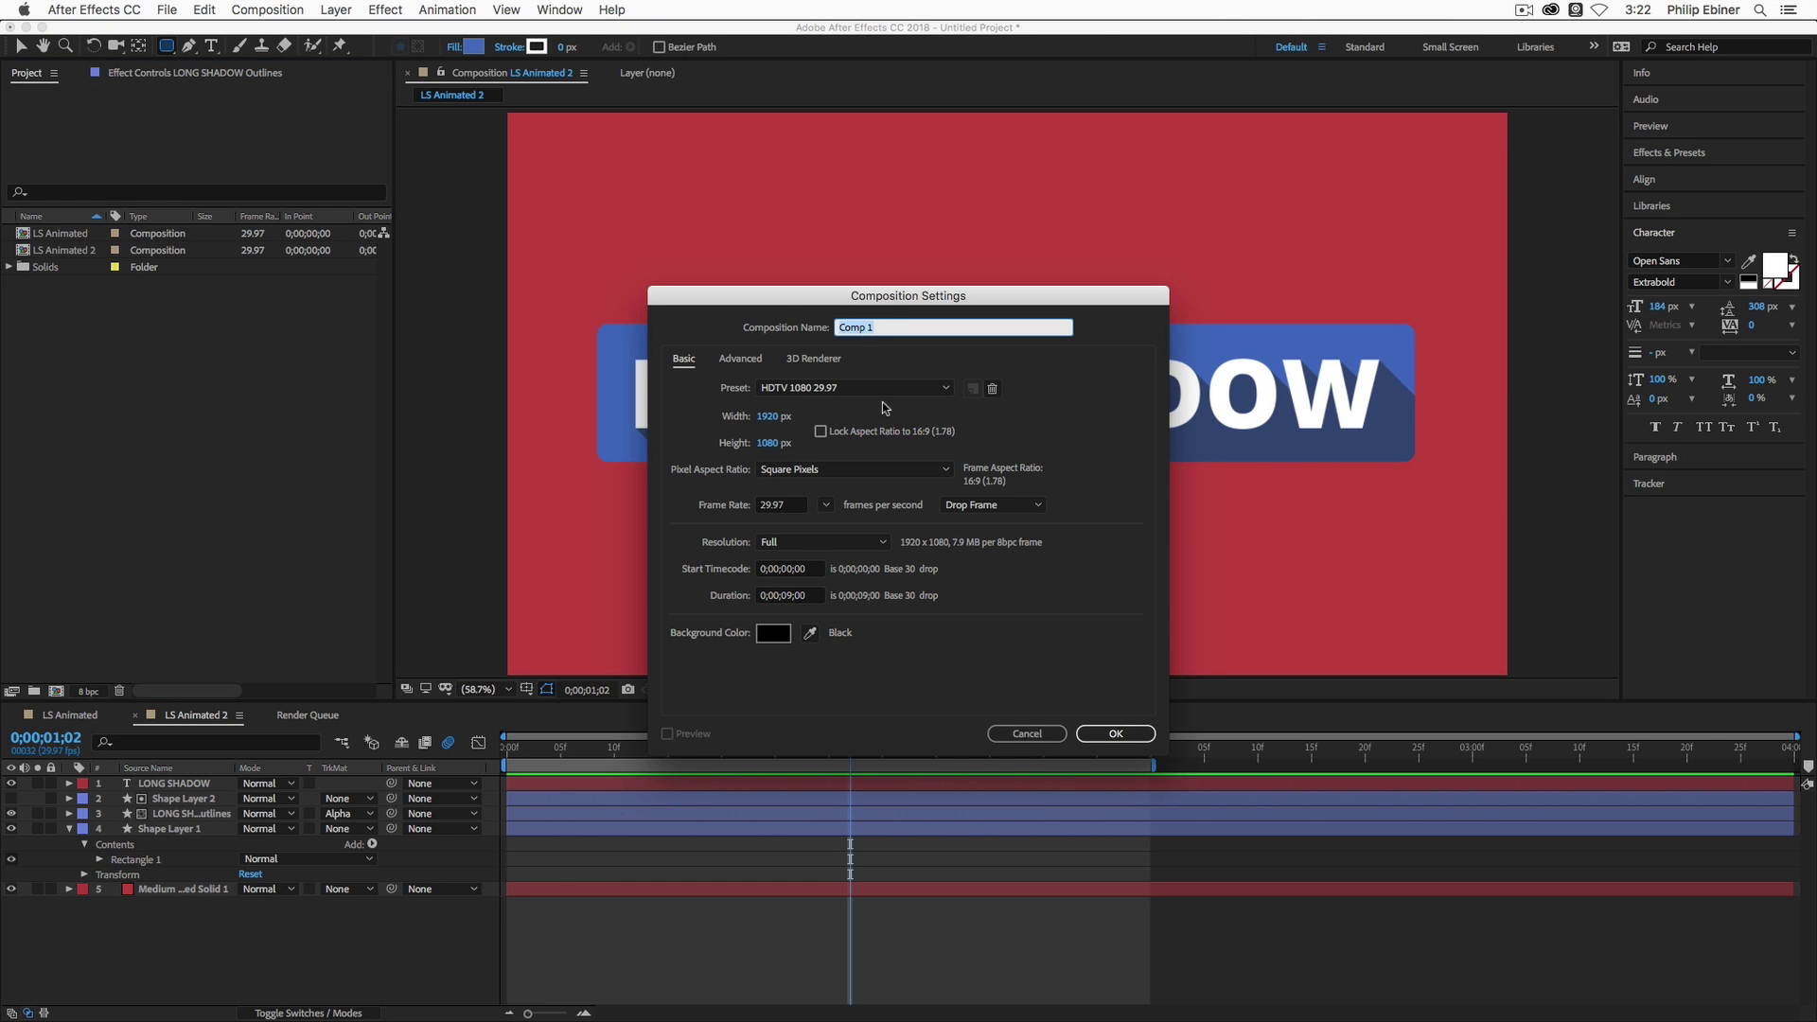
key("Return")
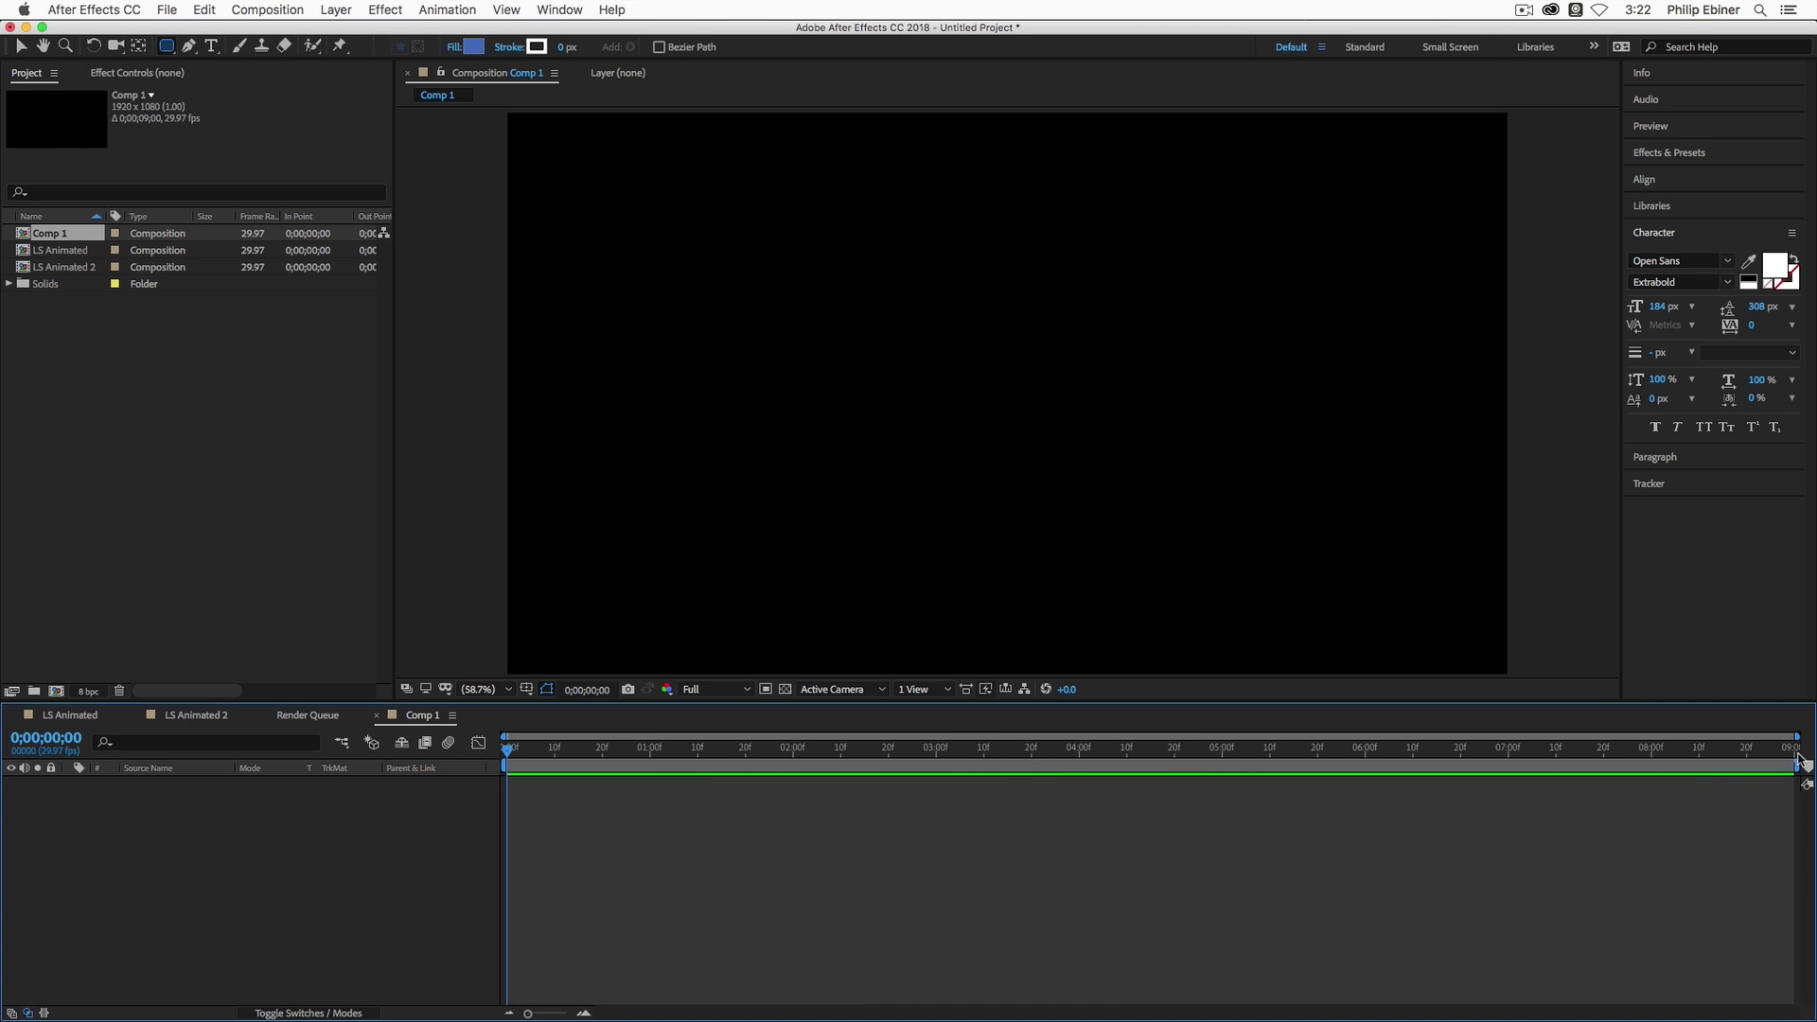
left_click_drag(1797, 765, 938, 765)
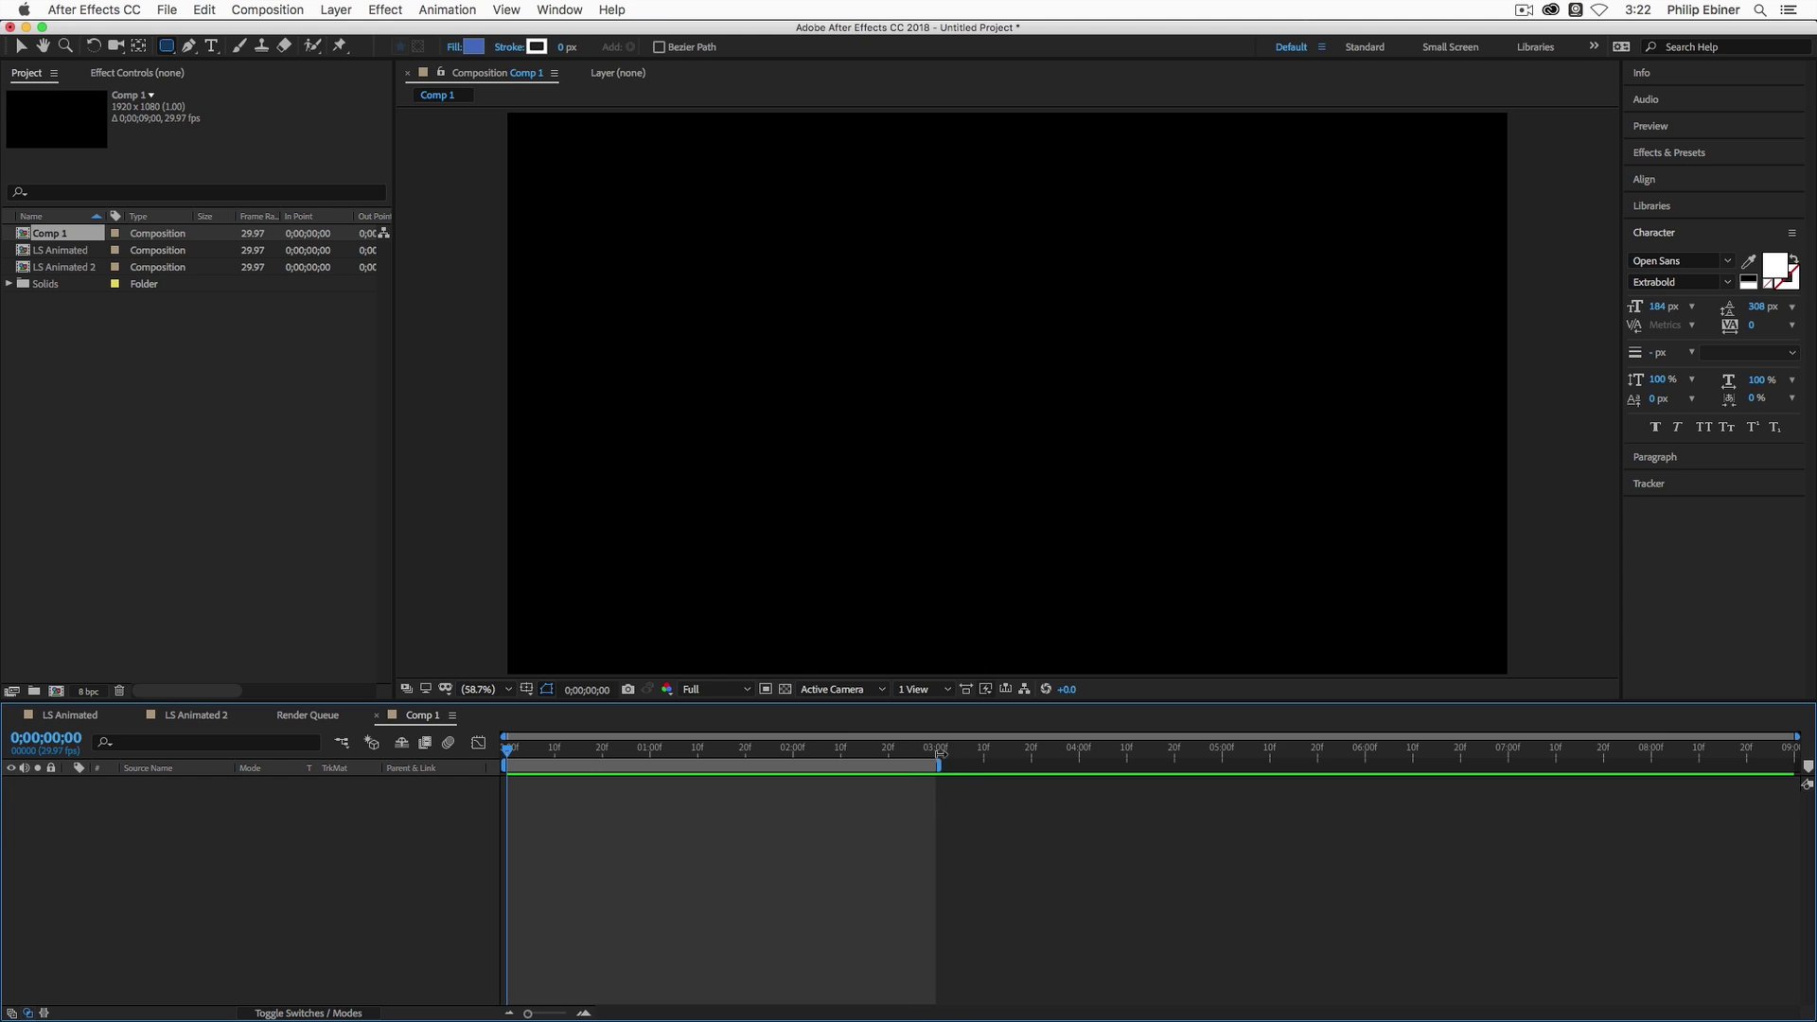
left_click(341, 12)
mouse_move(256, 5)
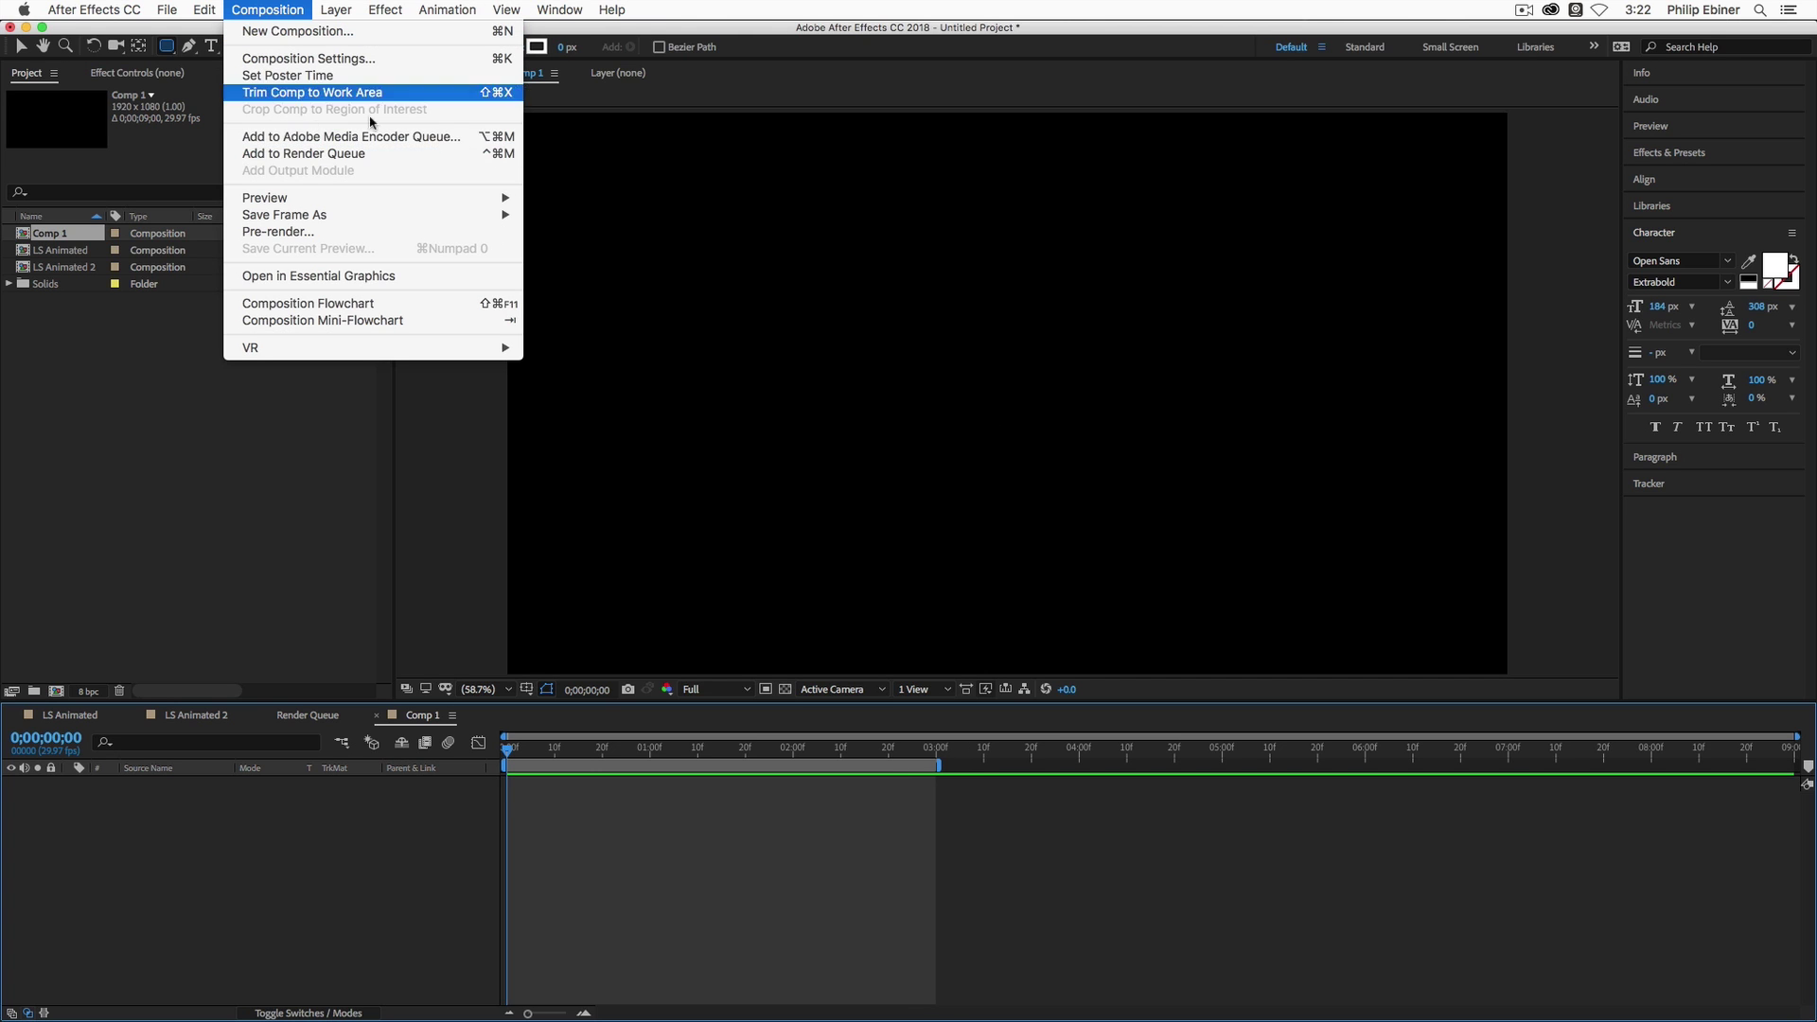
left_click(312, 91)
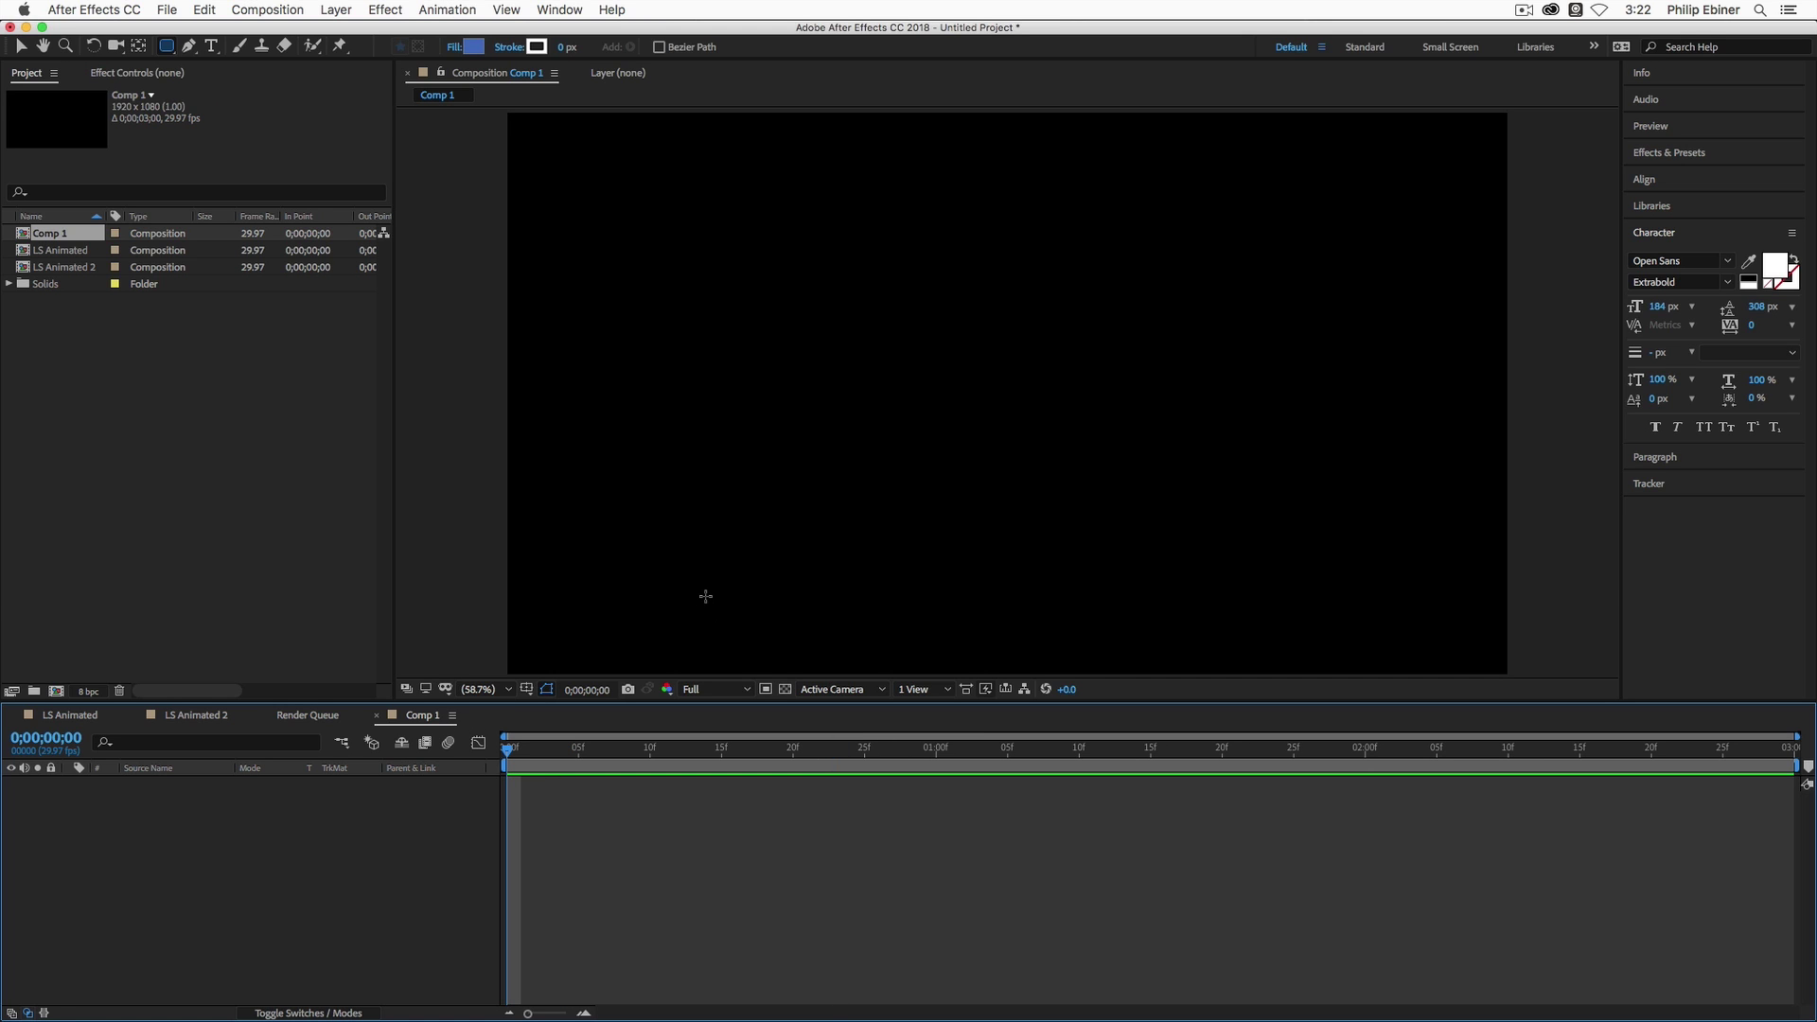
Add a medium green 47B363 solid layer as the background.
key("super+y")
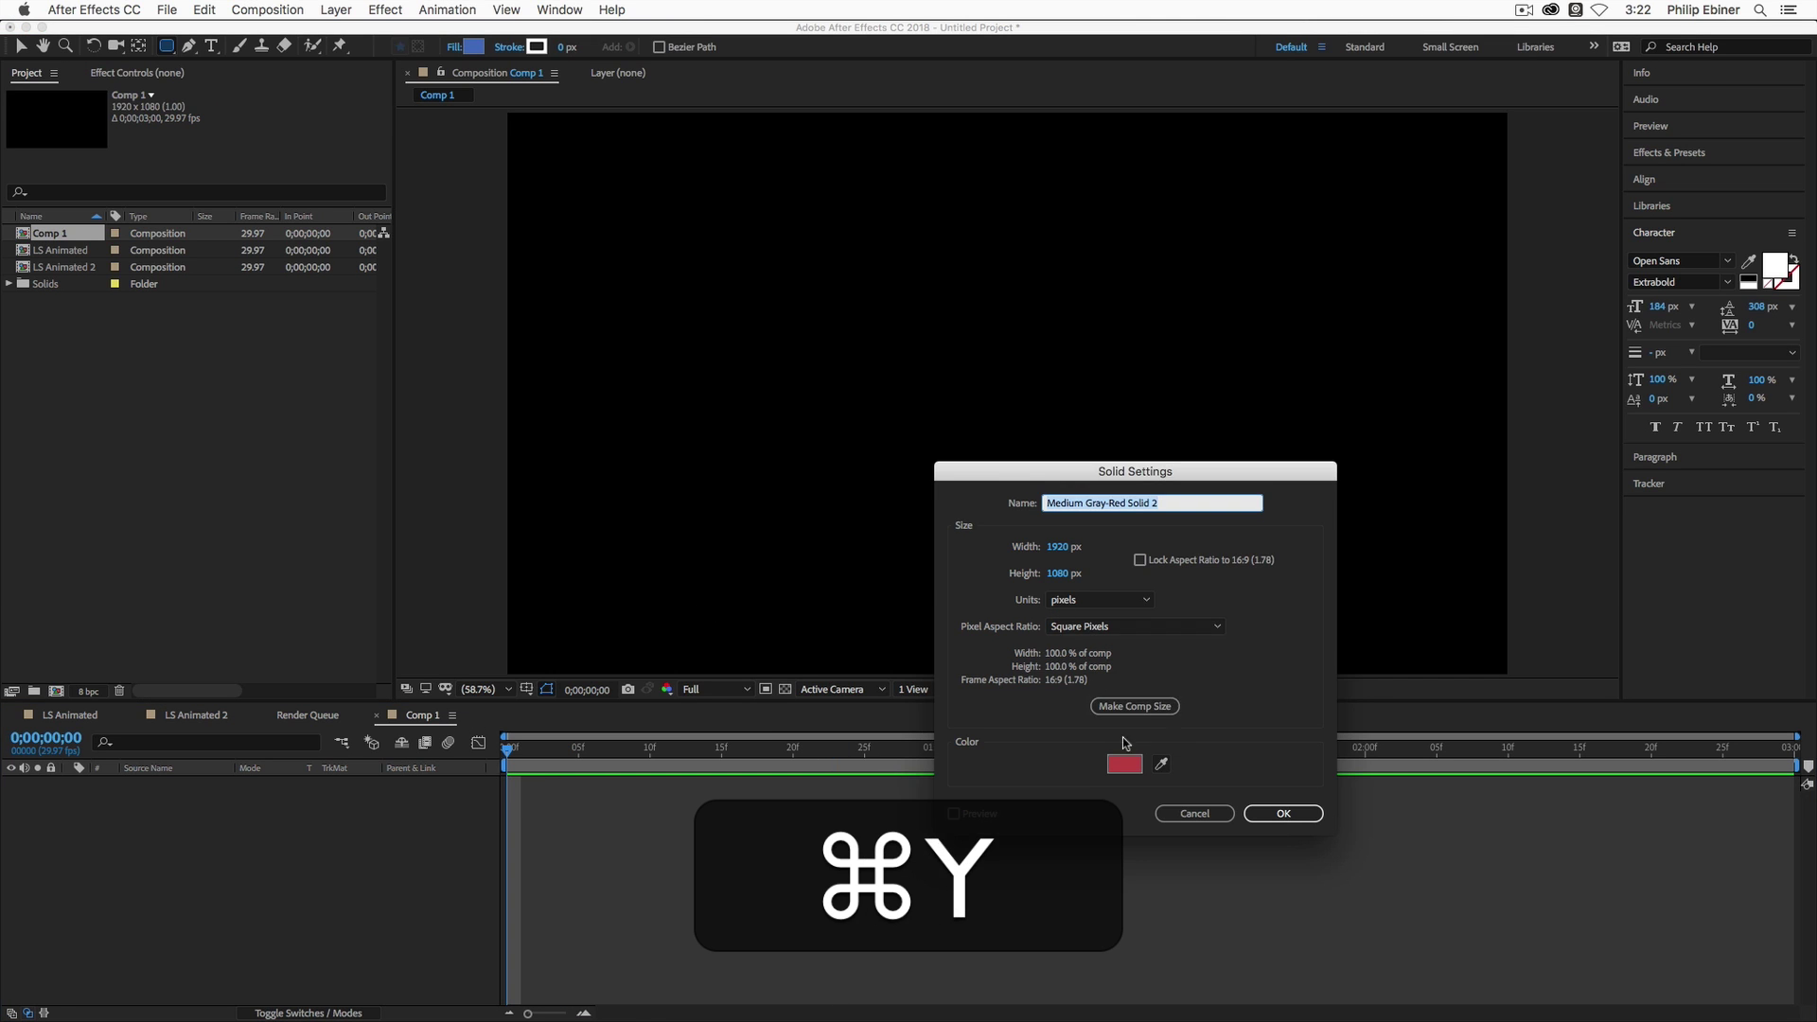
left_click(1128, 757)
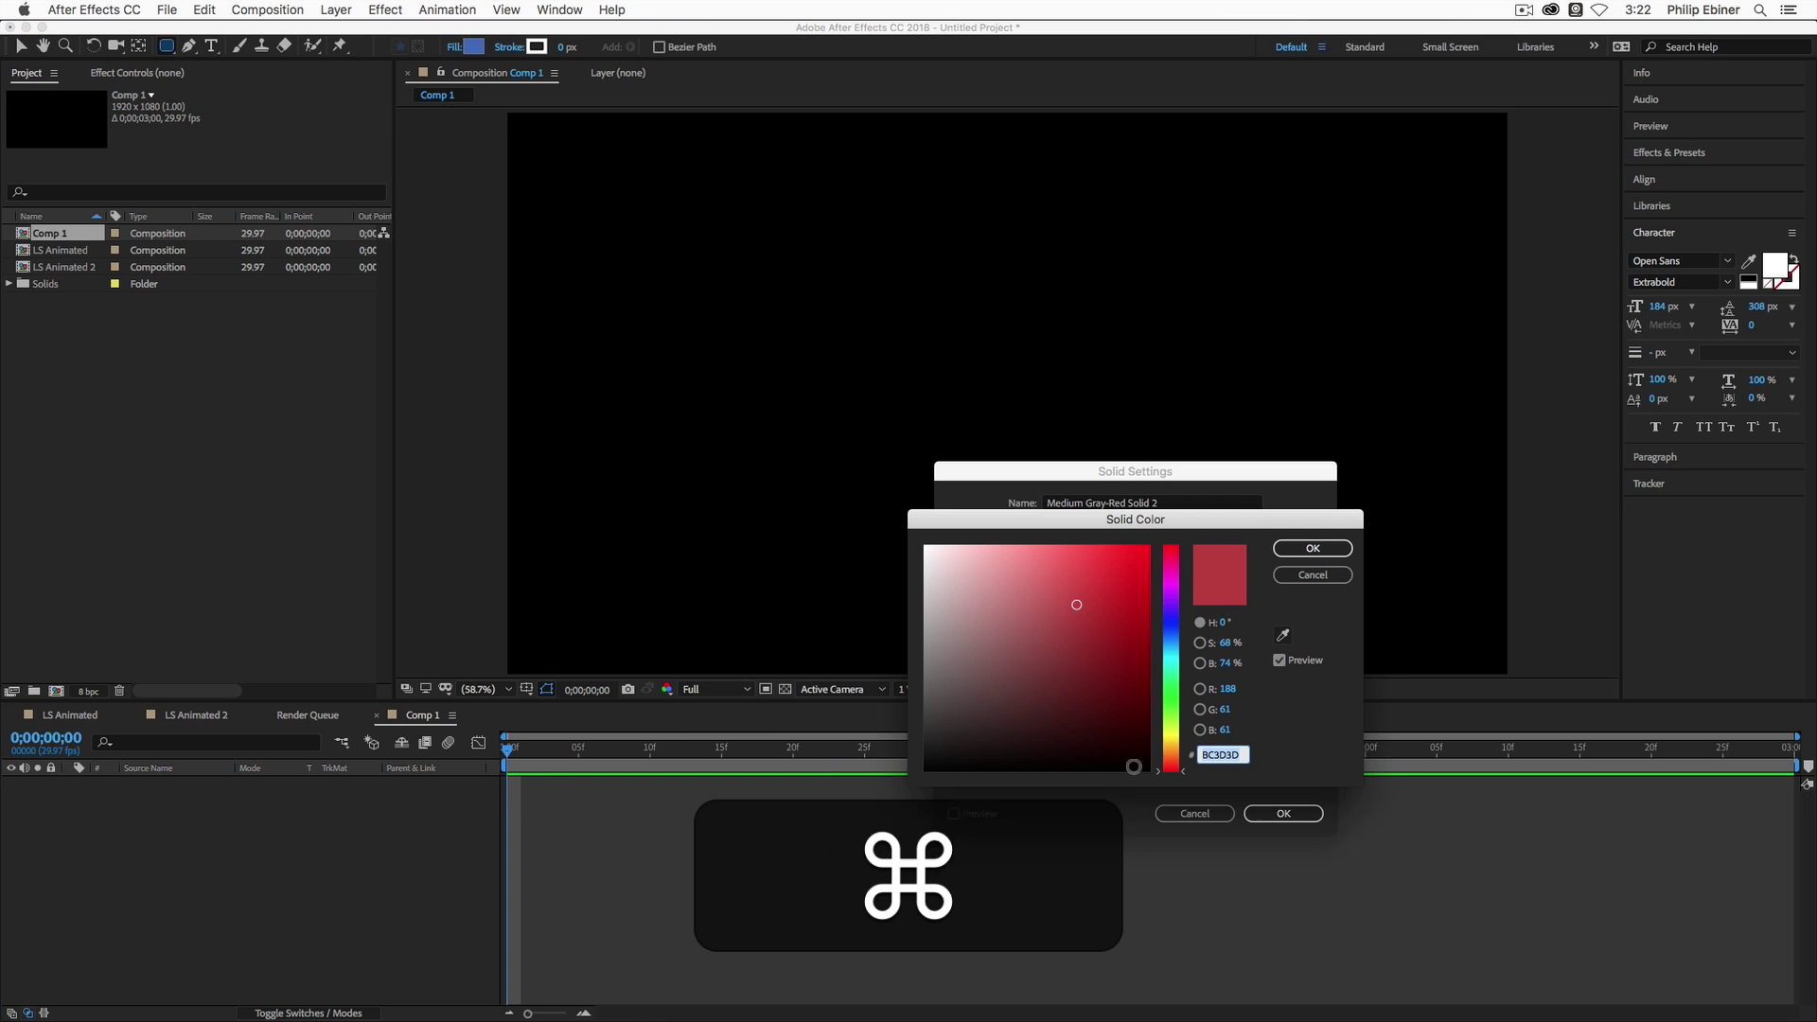
left_click(1174, 725)
left_click_drag(1173, 725, 1181, 690)
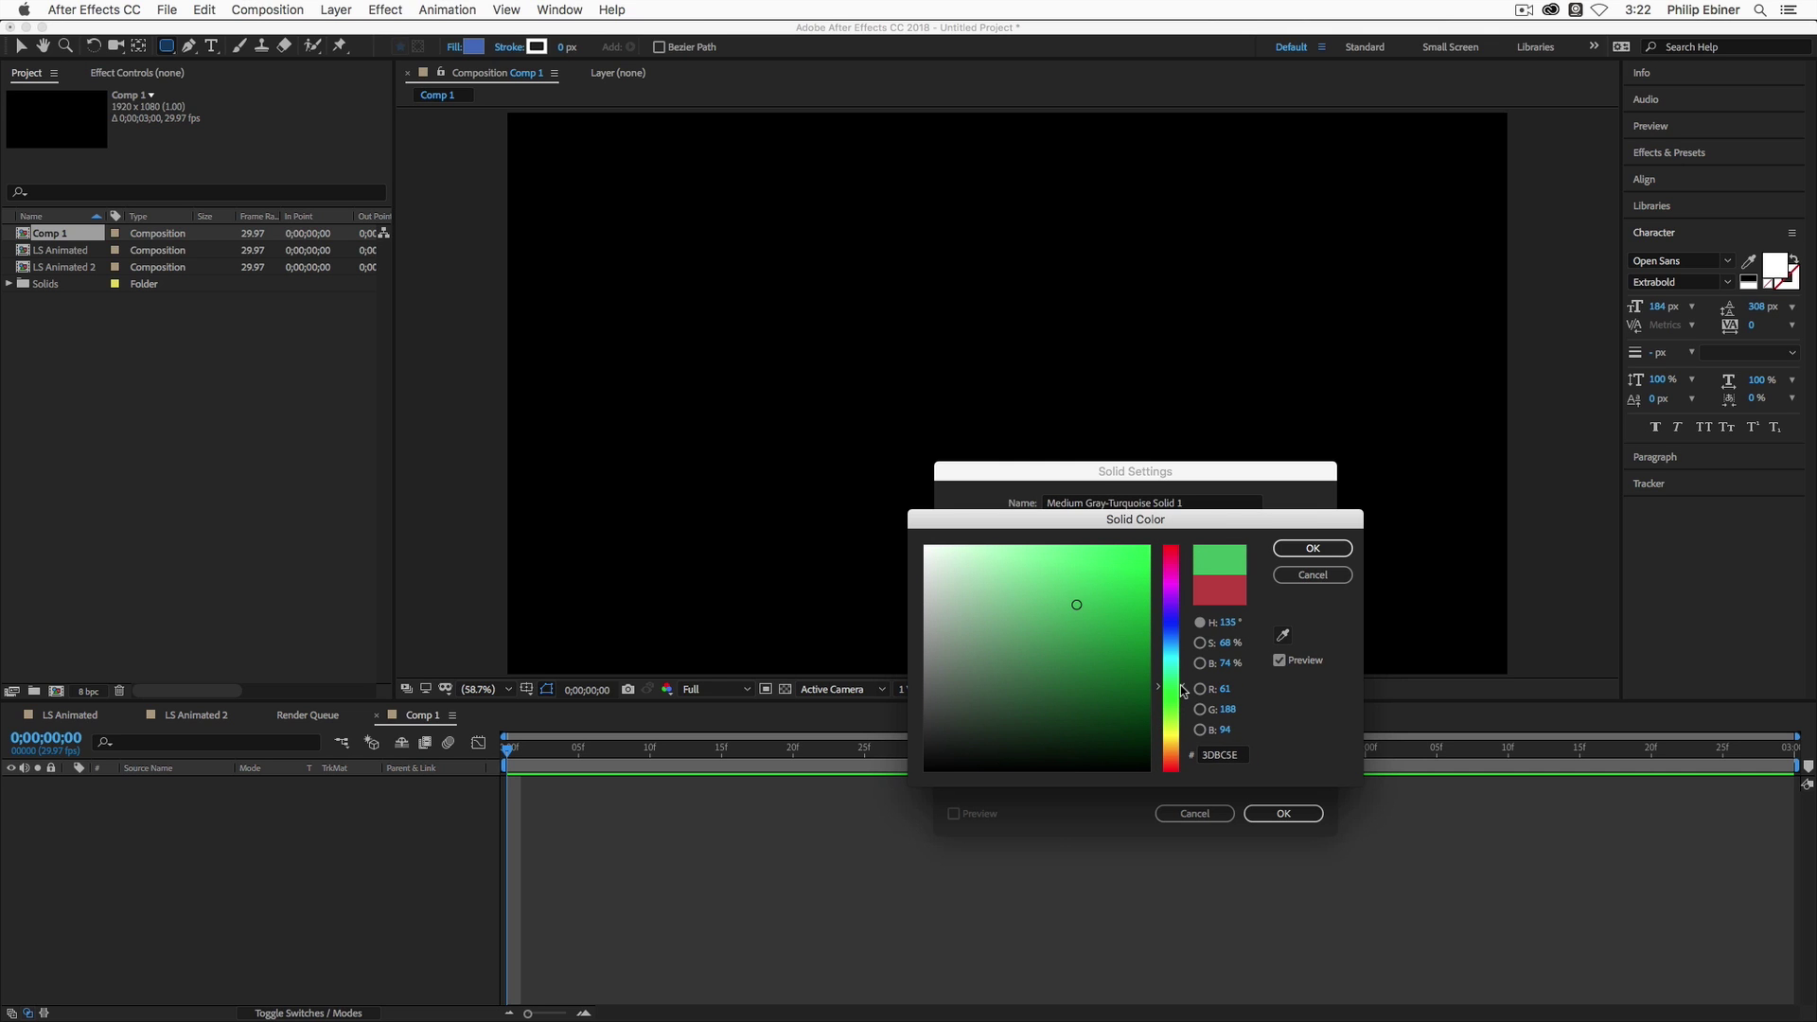
left_click_drag(1077, 604, 1060, 612)
left_click(1313, 548)
left_click(1283, 813)
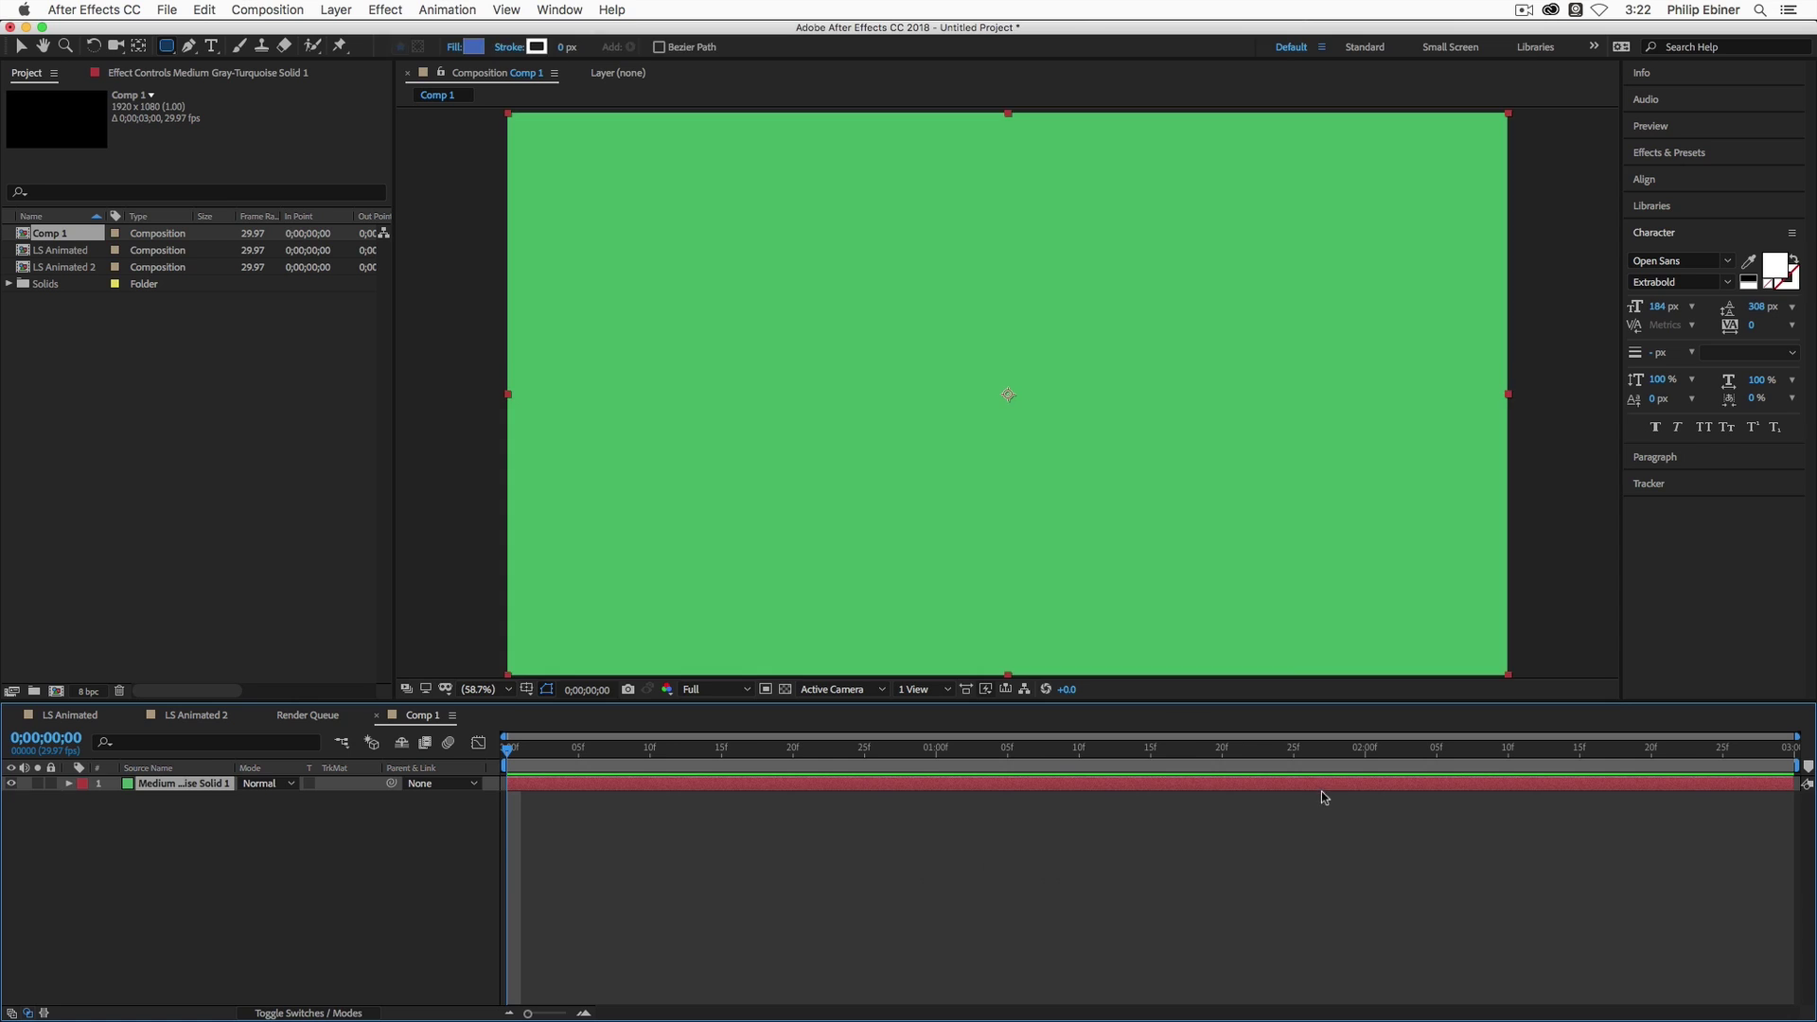
left_click(741, 878)
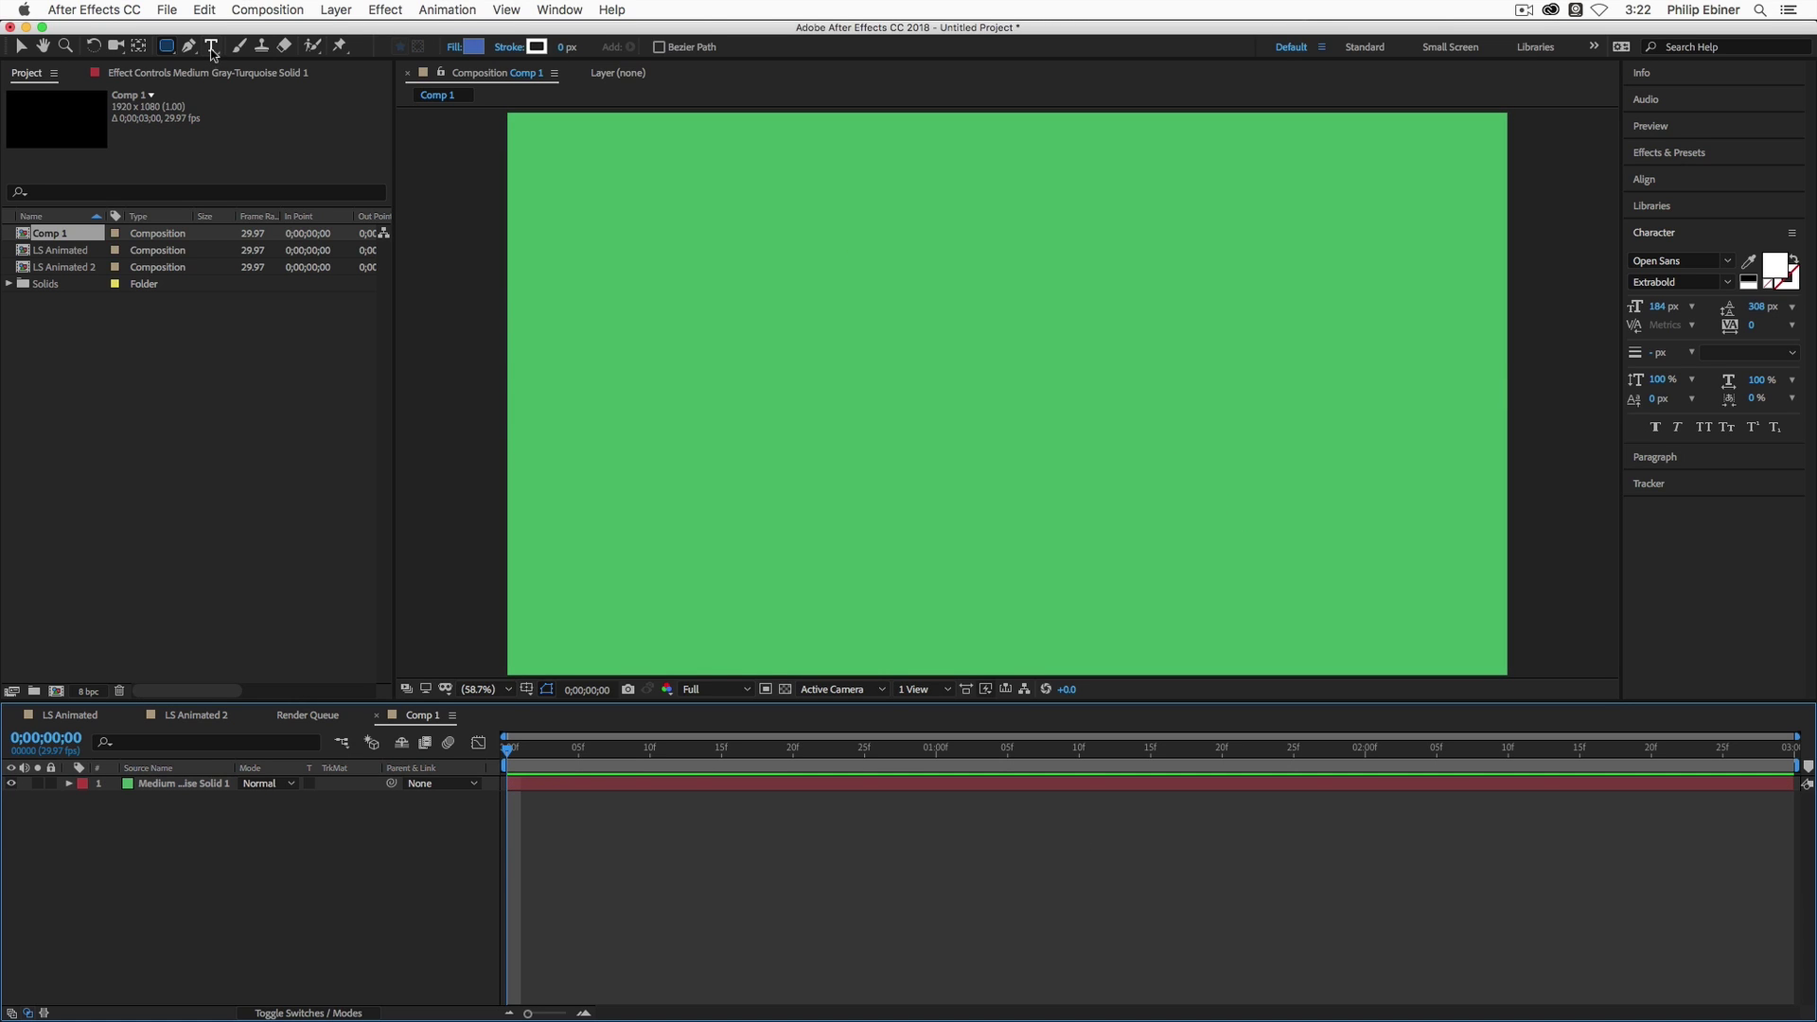
Type HELLO in capitals as a new text layer in the composition.
left_click(212, 46)
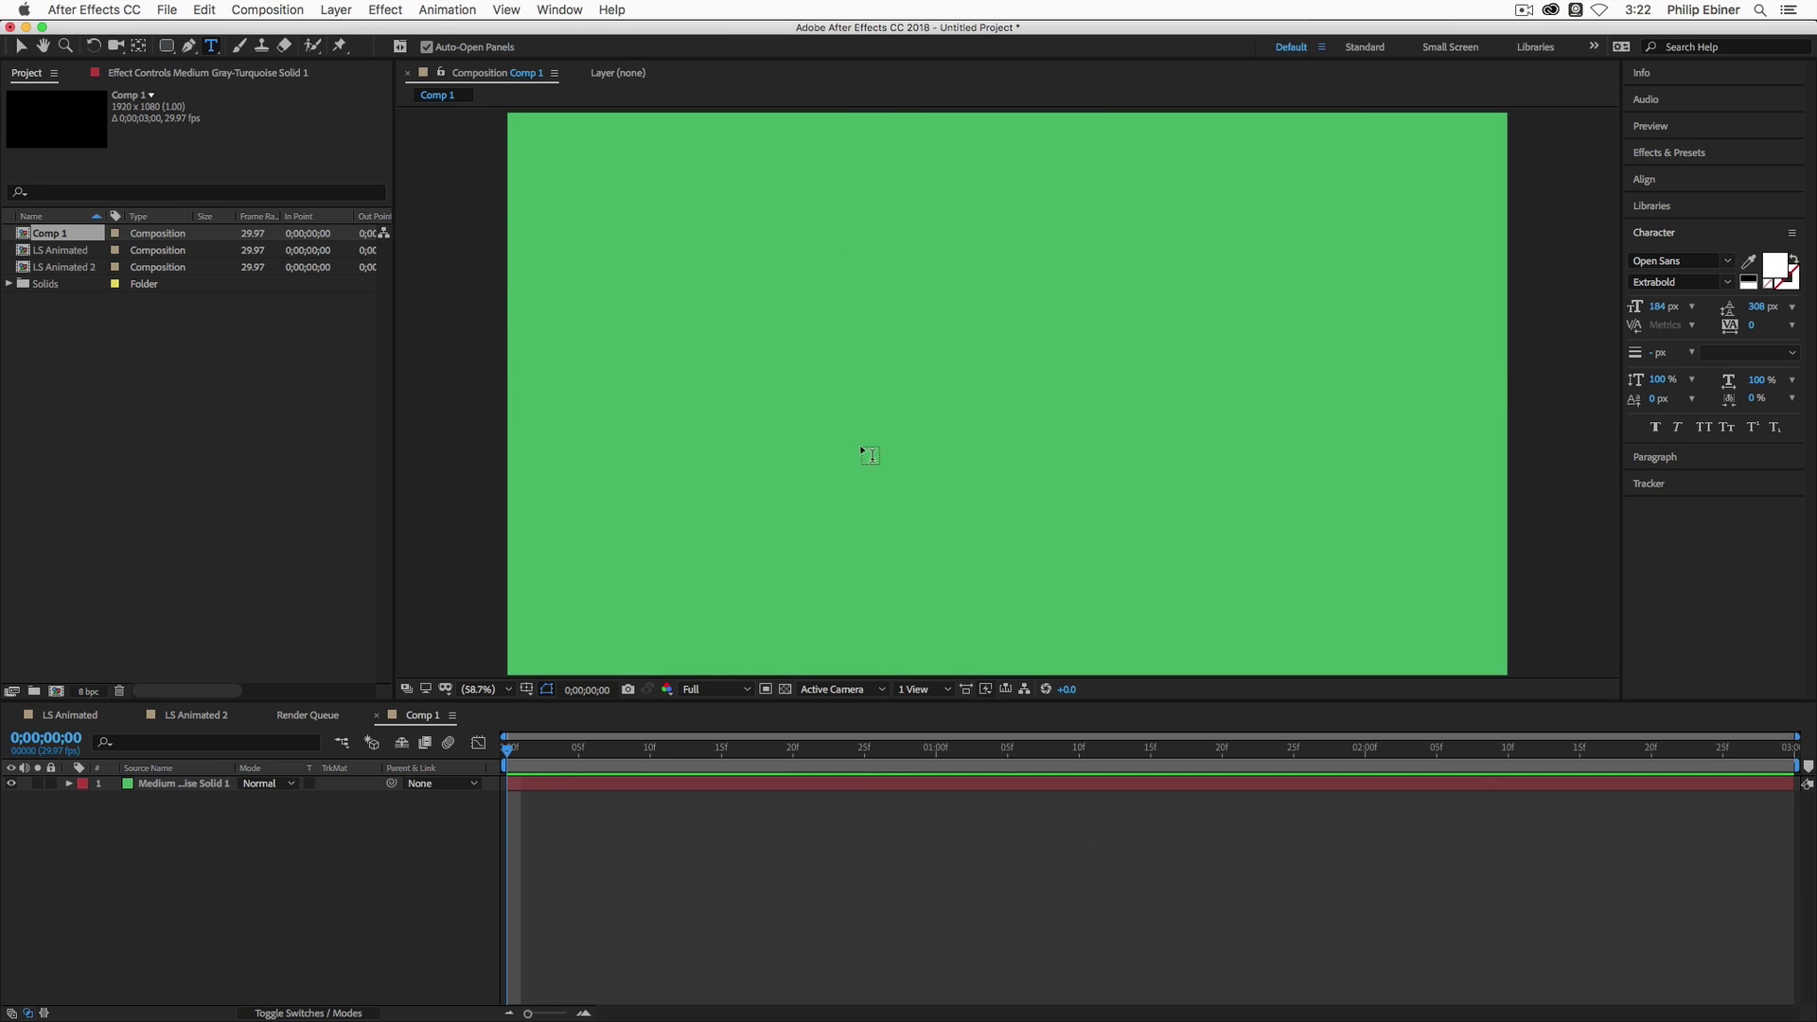
left_click(896, 385)
key("shift")
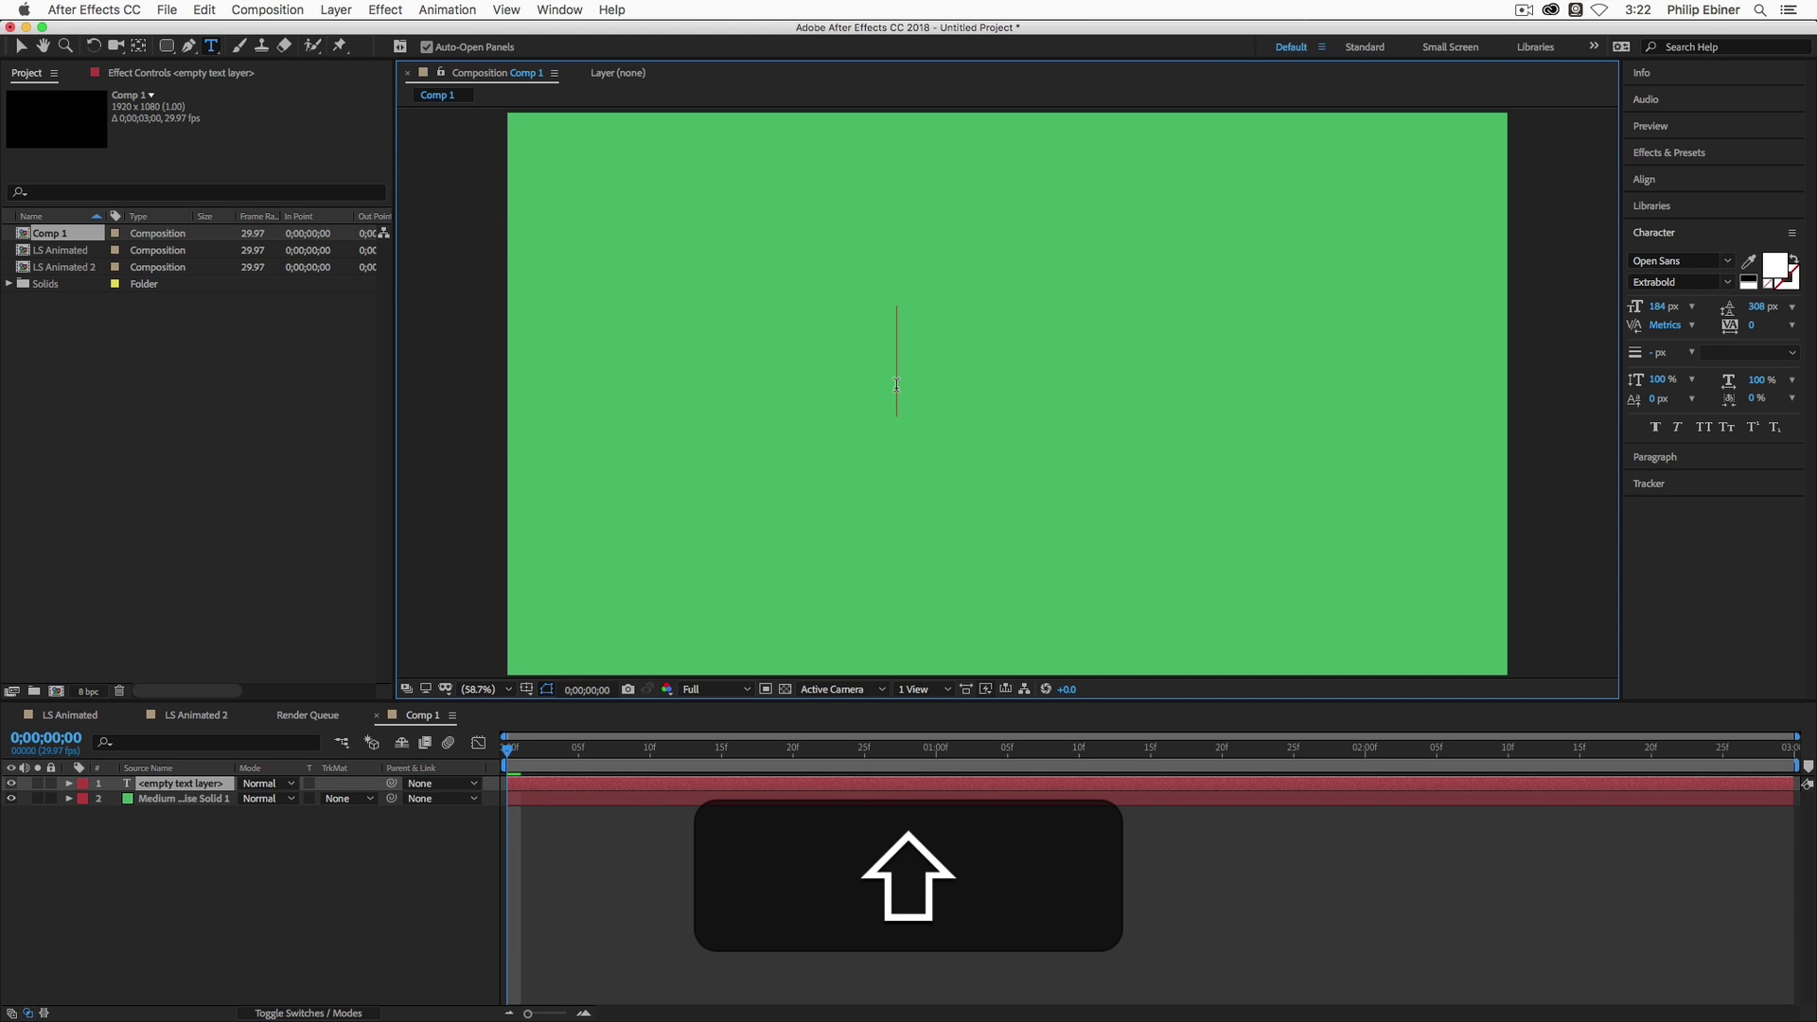
type("HELLO")
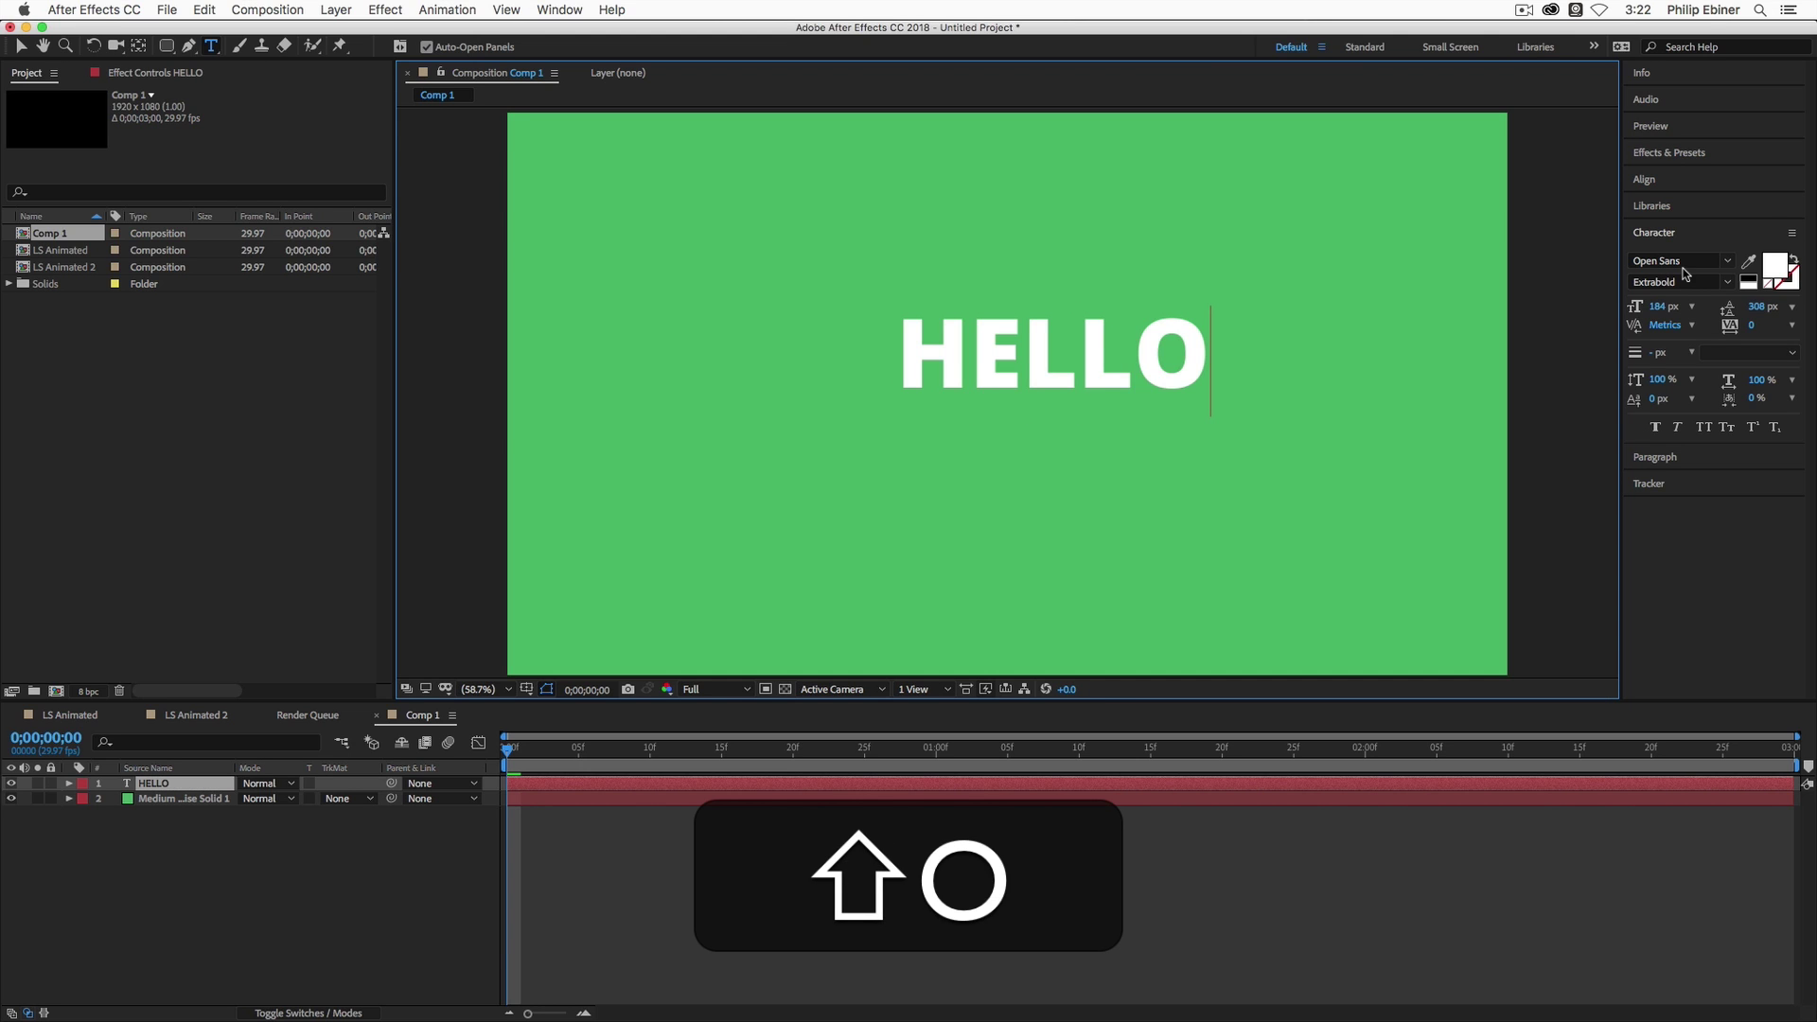
Enlarge HELLO to 258 px and centre it horizontally and vertically.
key("super+a")
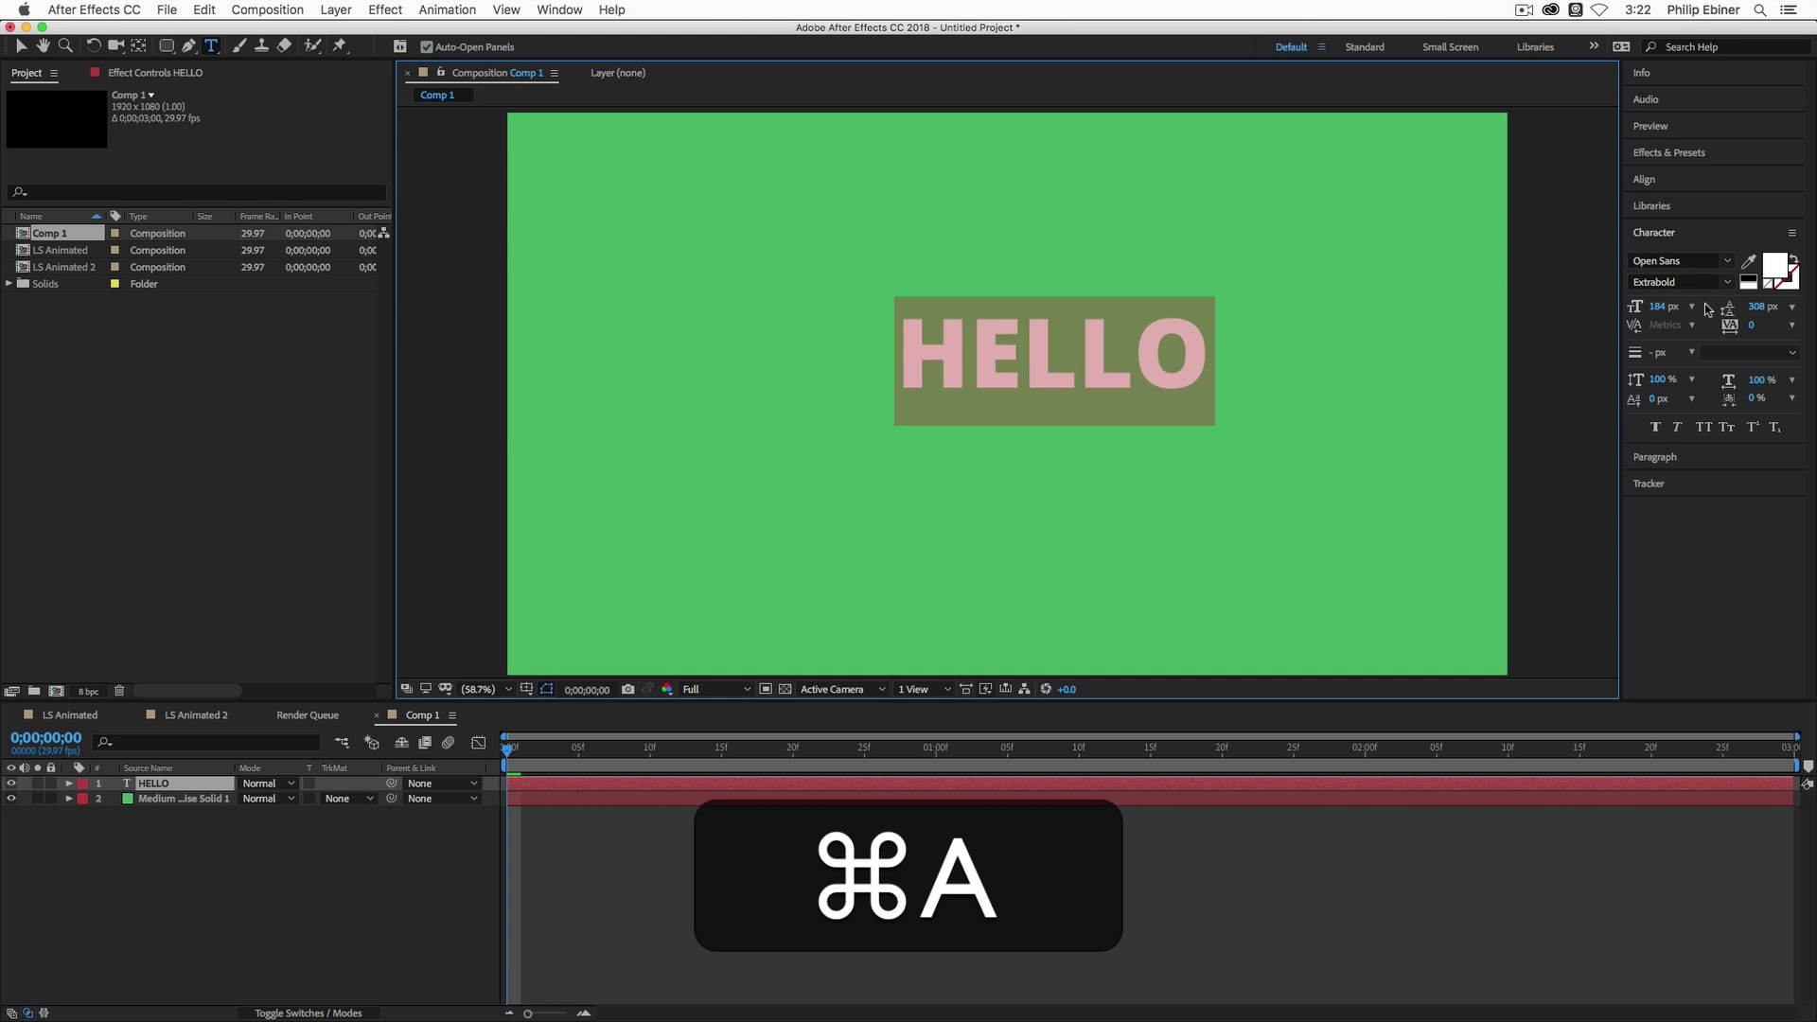
left_click_drag(1658, 306, 1681, 220)
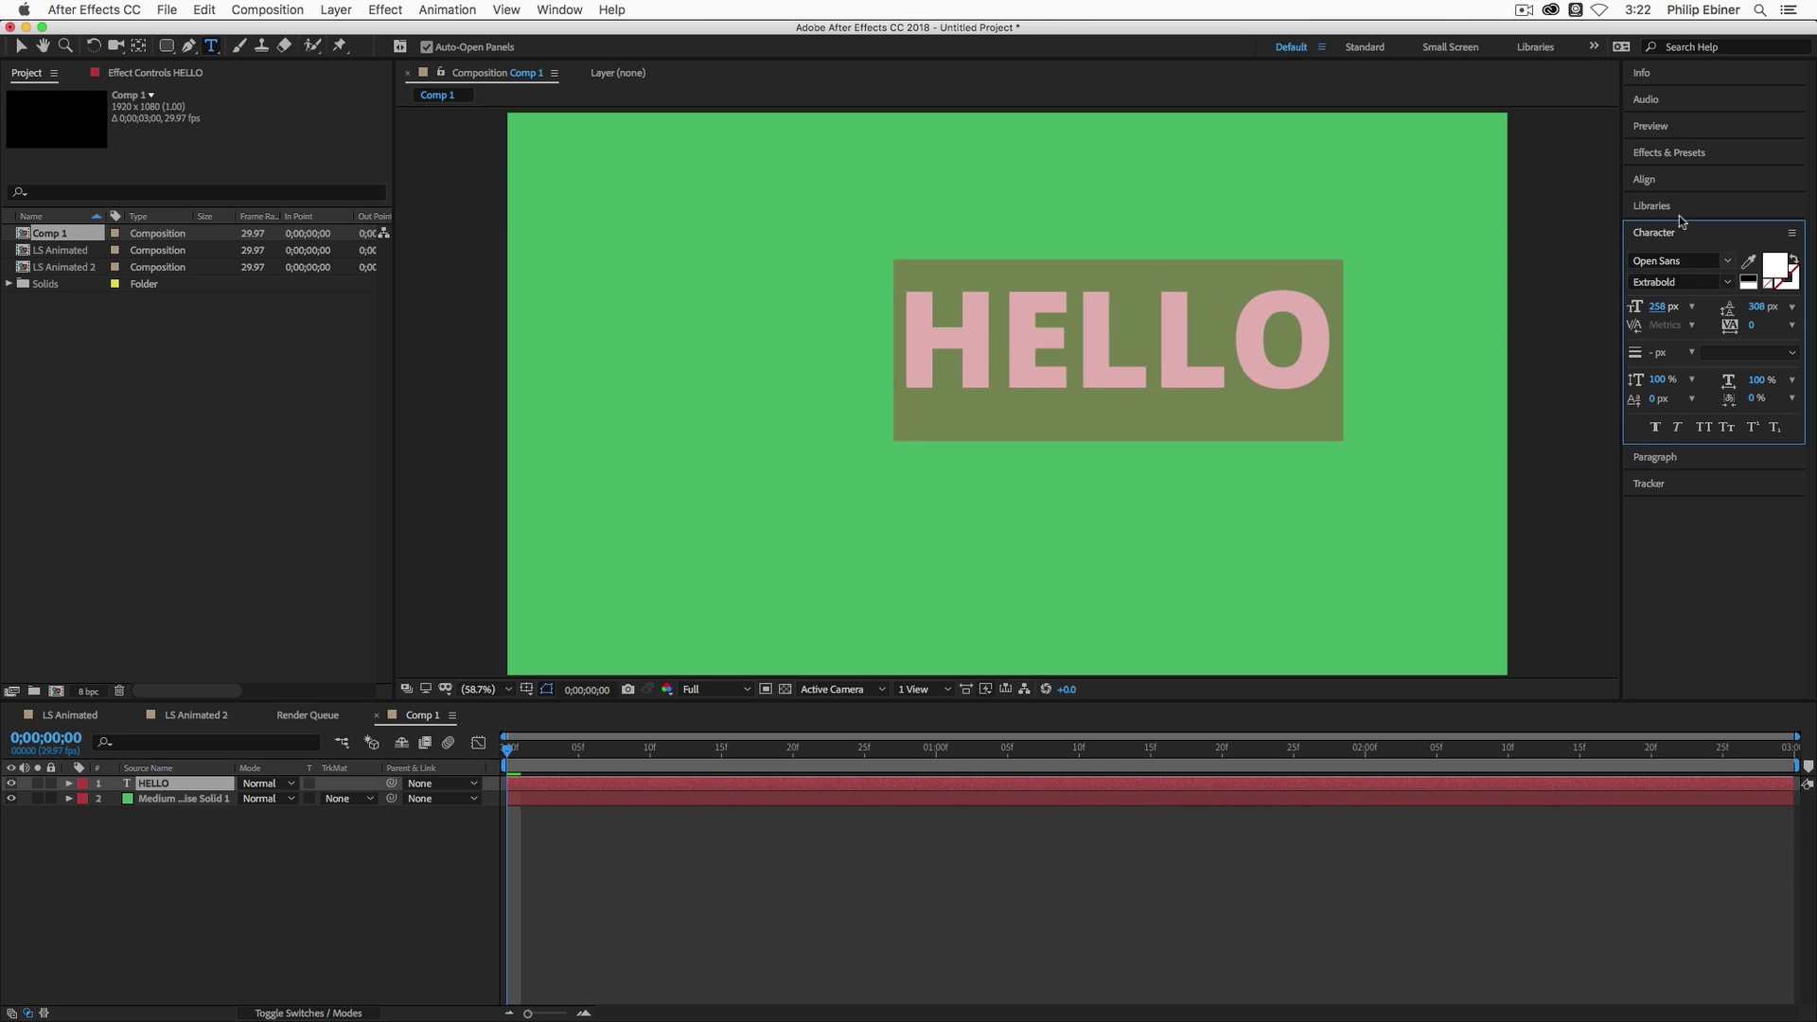
left_click(1661, 182)
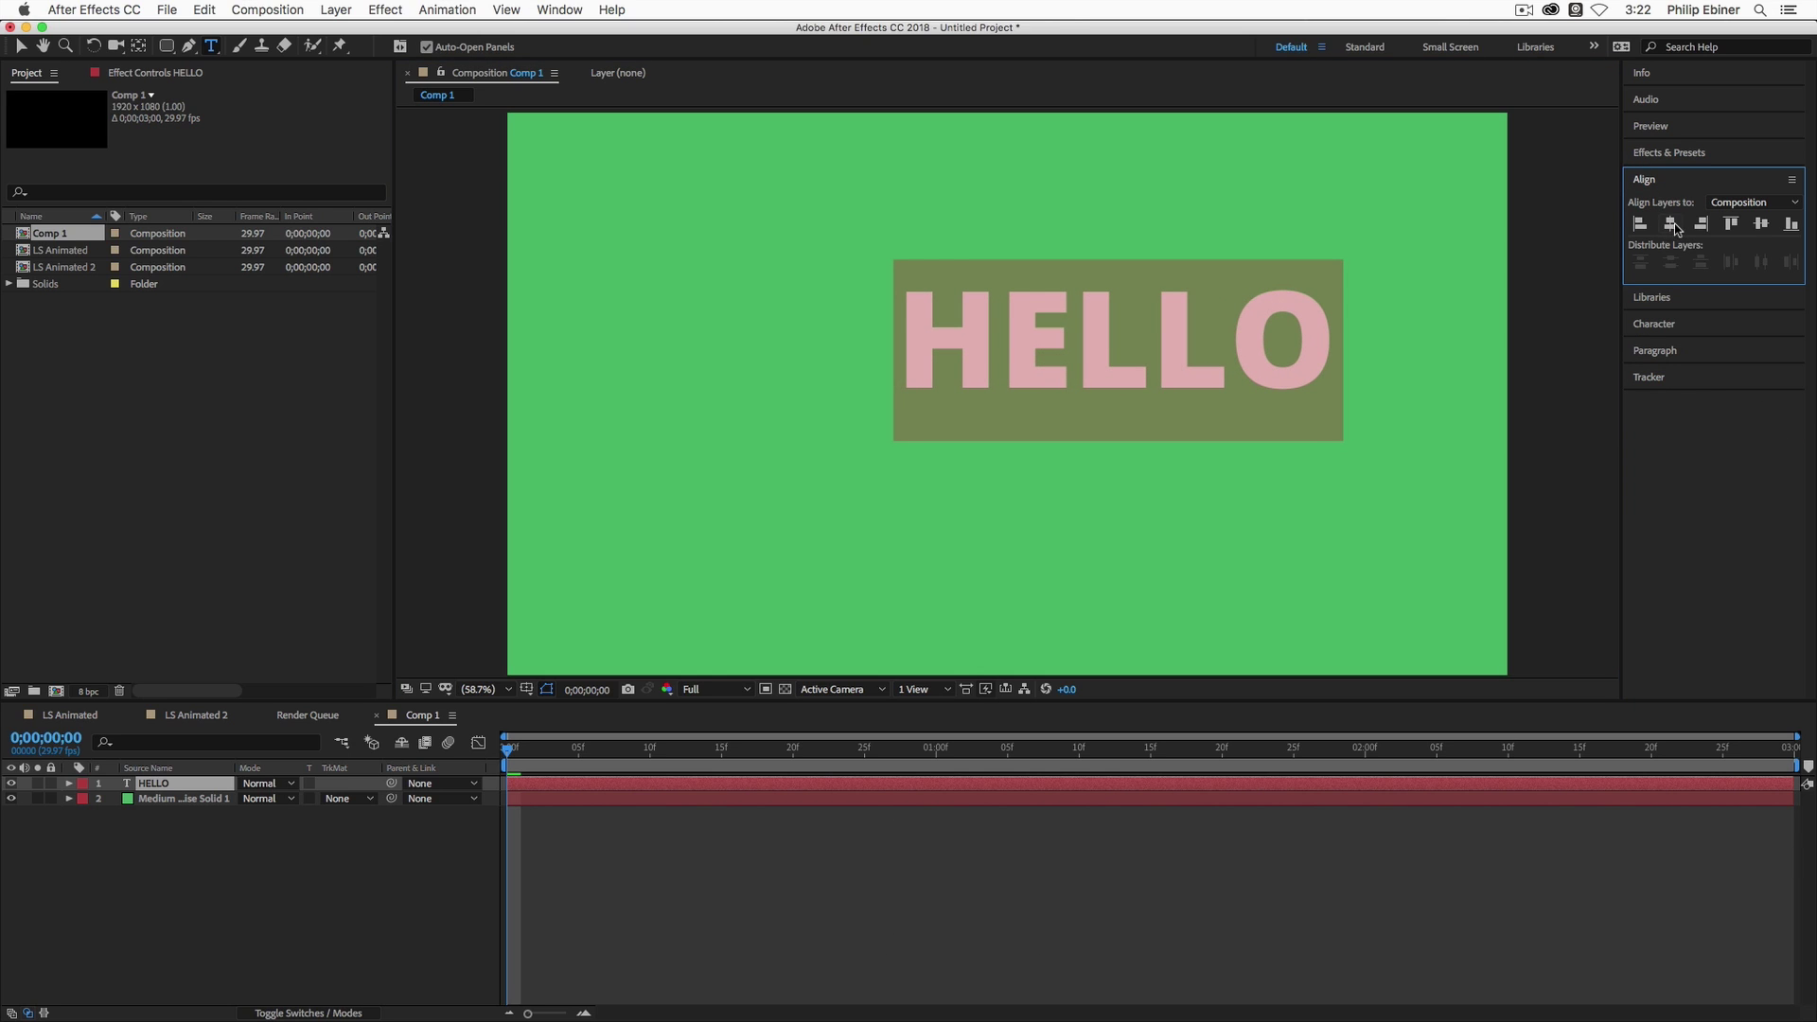
left_click(1671, 224)
left_click(1762, 223)
left_click(743, 891)
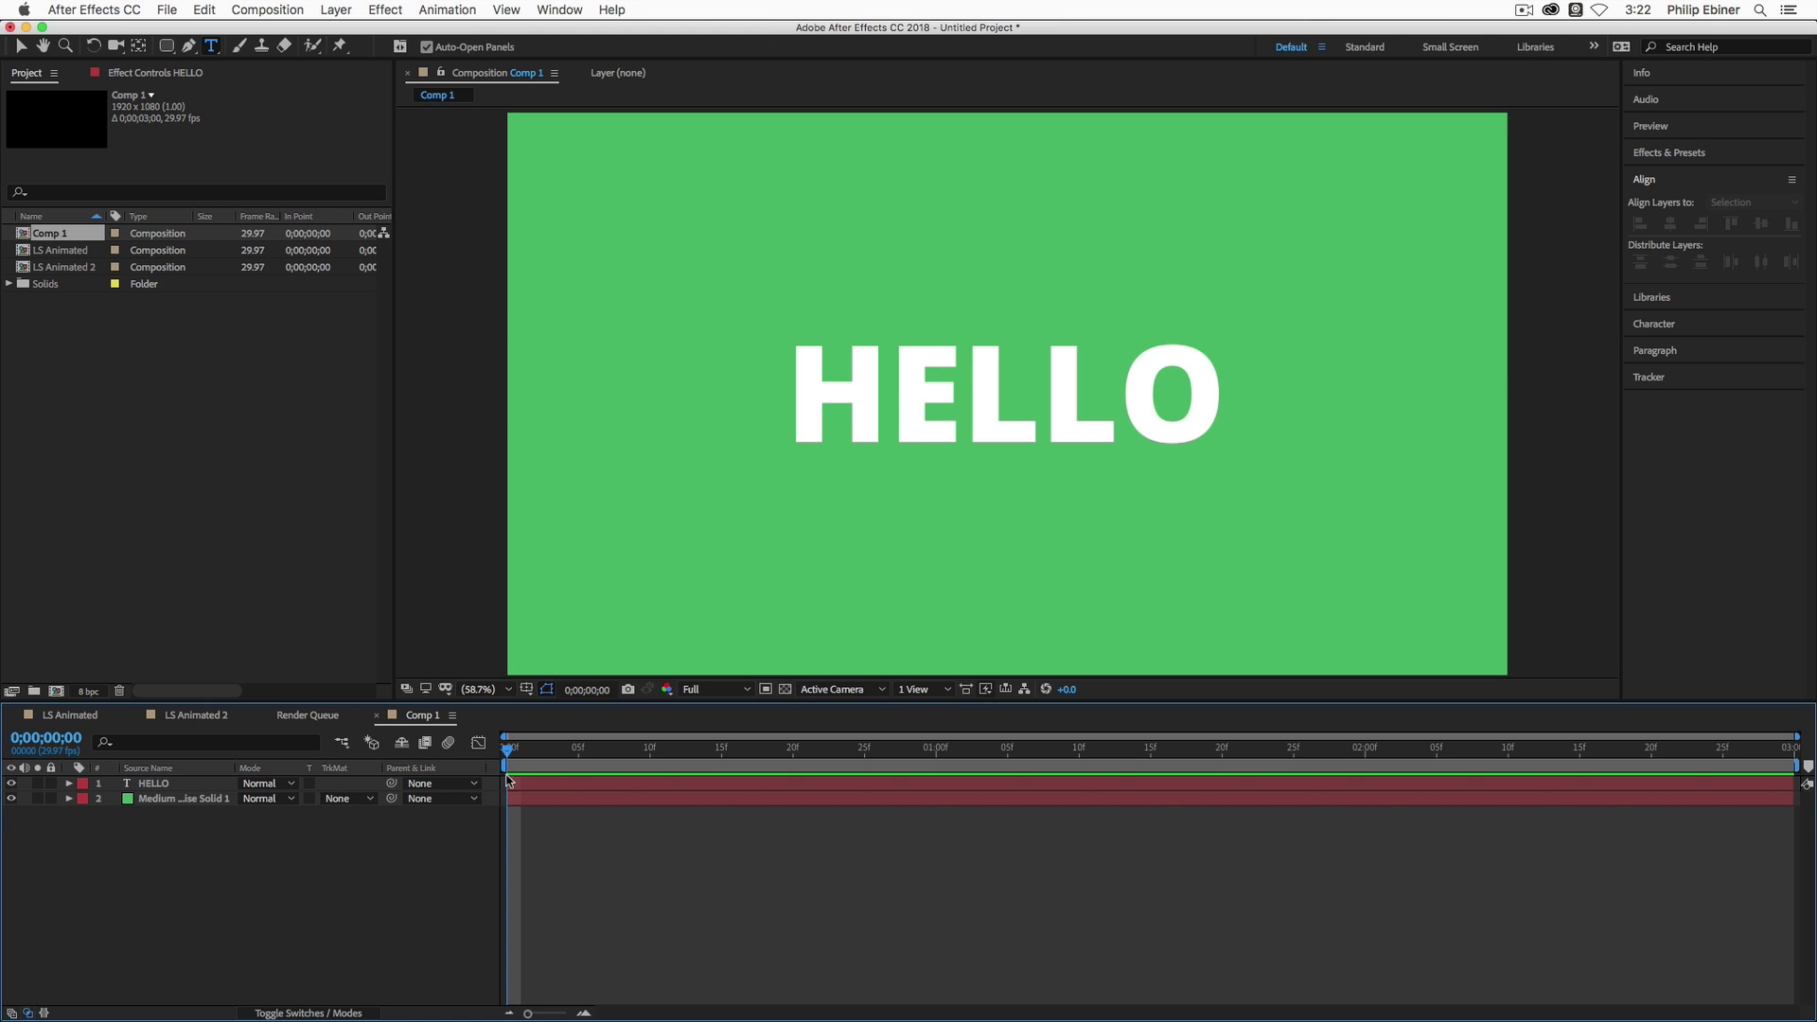
left_click(559, 786)
Expand the HELLO layer's properties and browse the text Animate list without choosing anything.
left_click(555, 785)
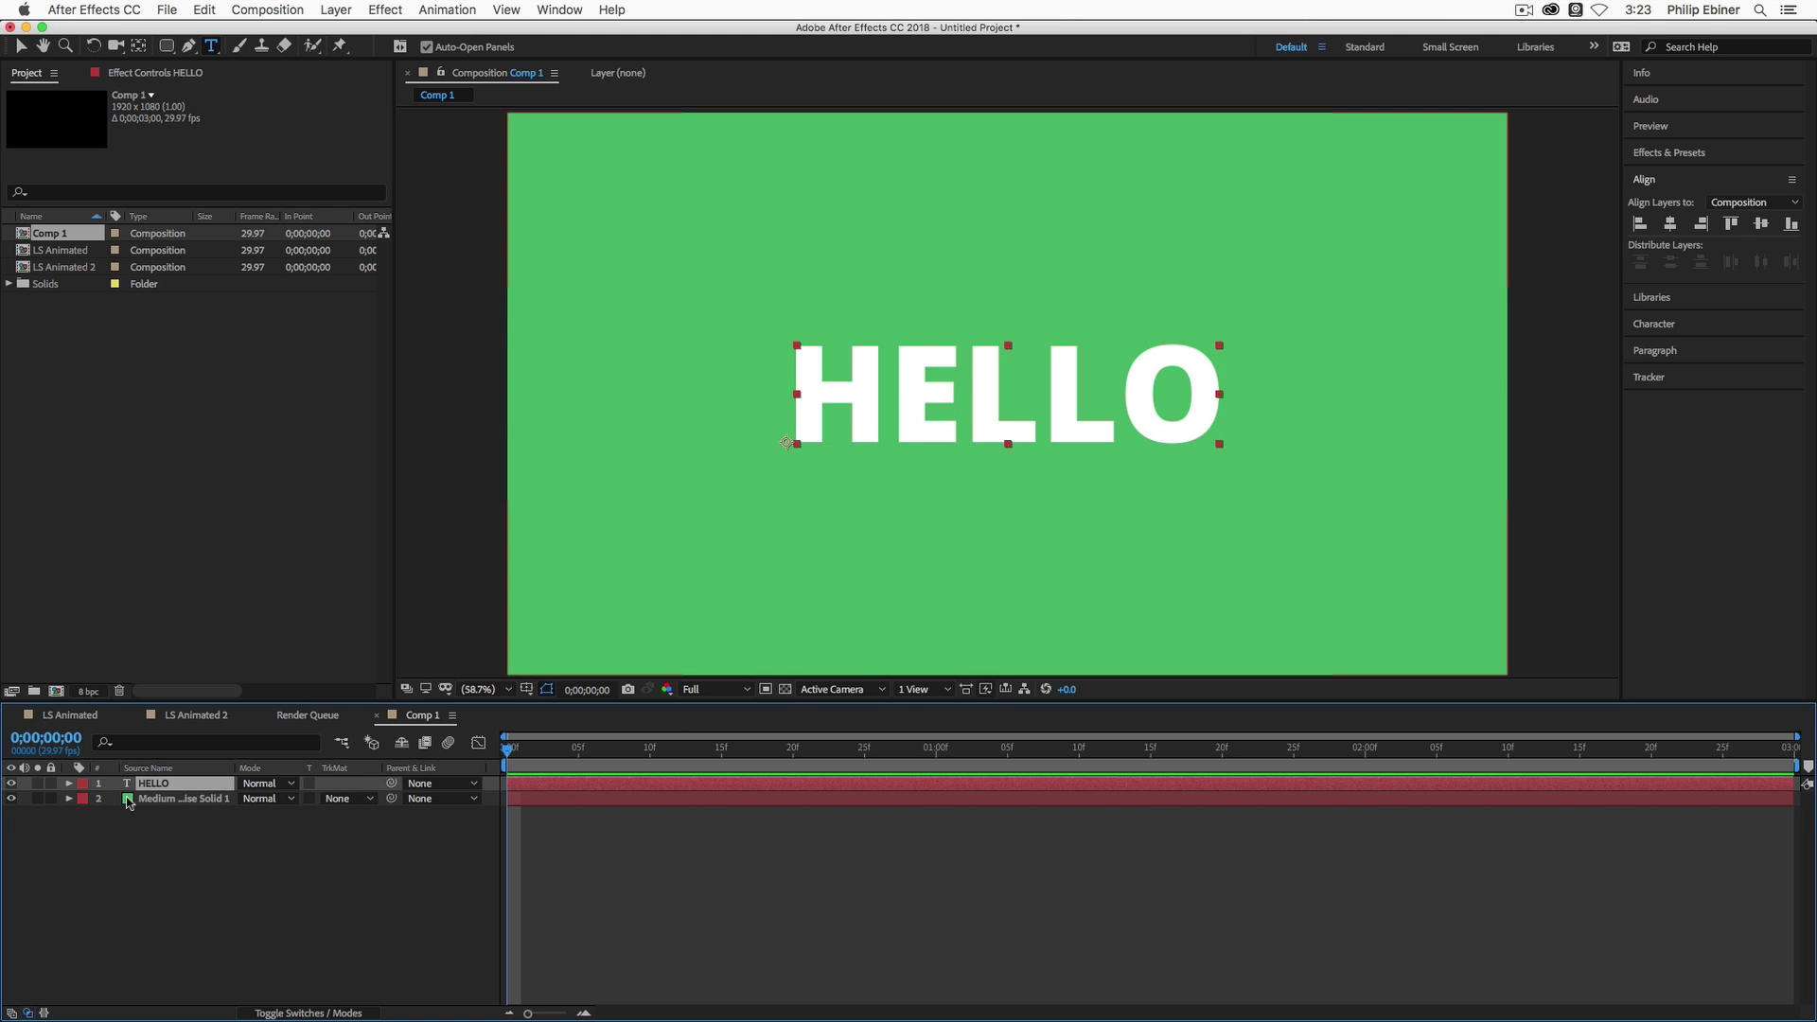
left_click(70, 783)
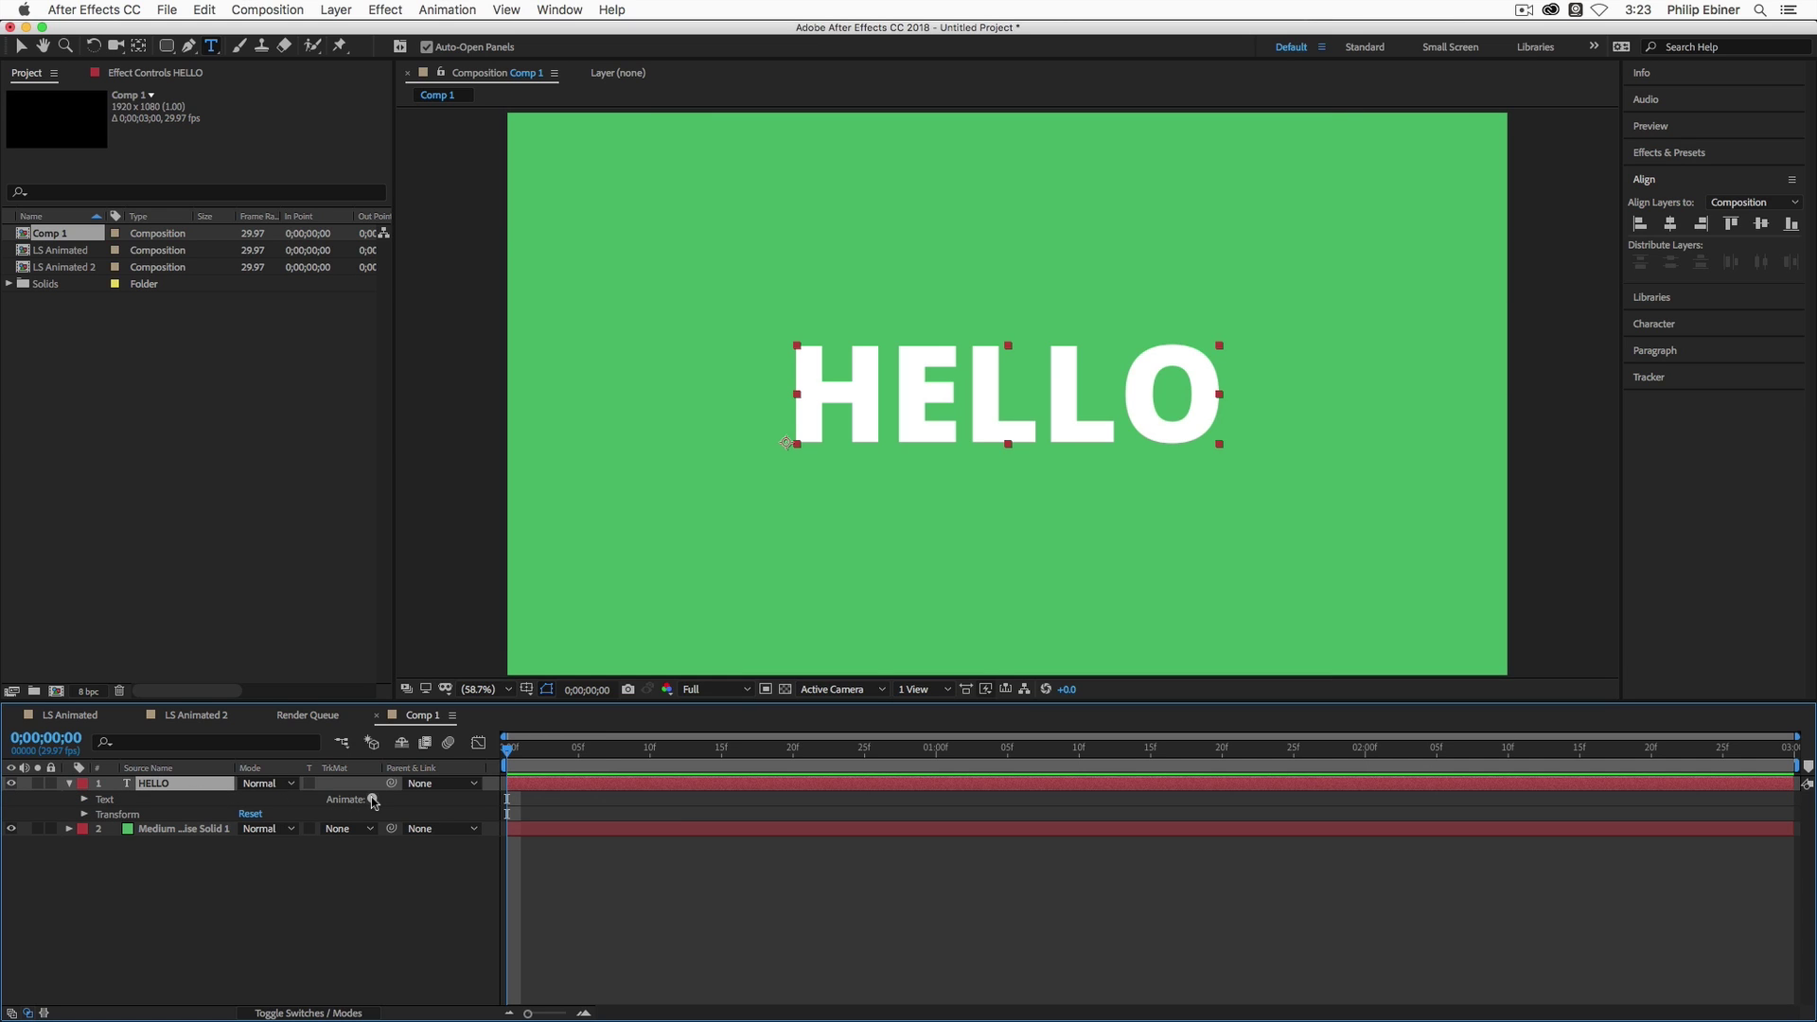
left_click(373, 801)
left_click(222, 795)
Create shapes from the HELLO text and expand HELLO Outlines to show its letter groups.
right_click(171, 792)
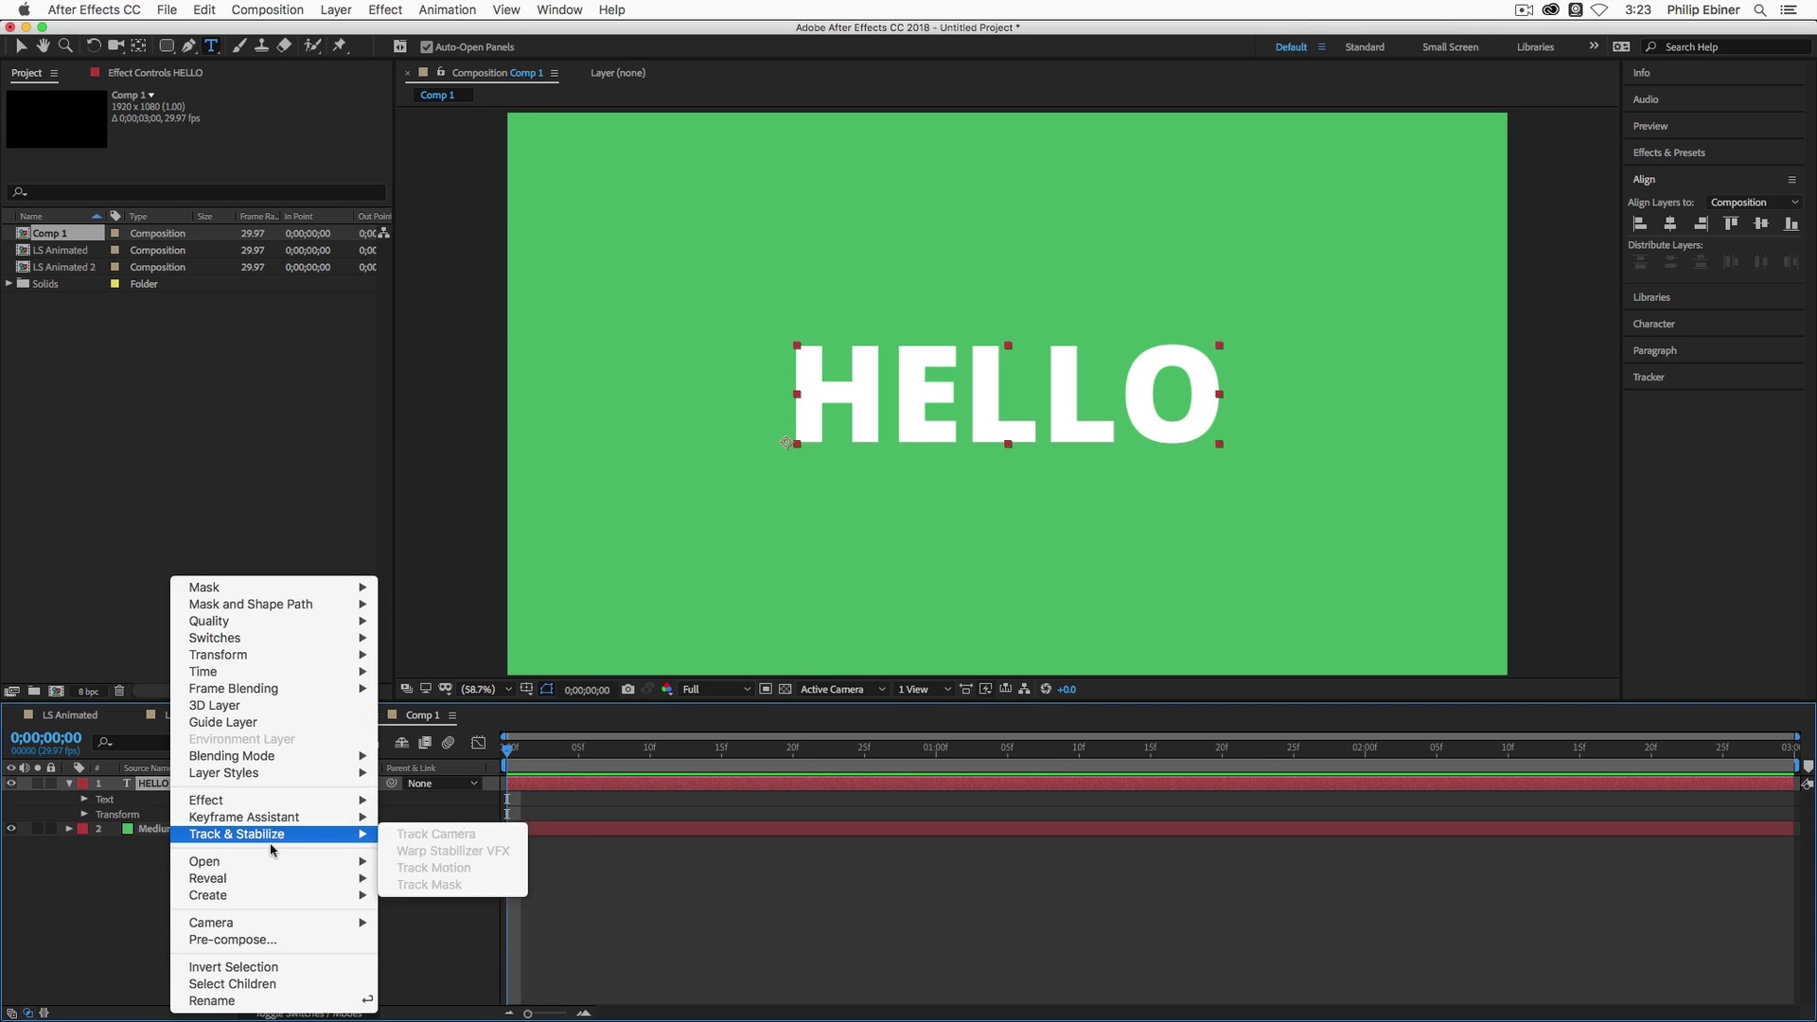
mouse_move(268, 896)
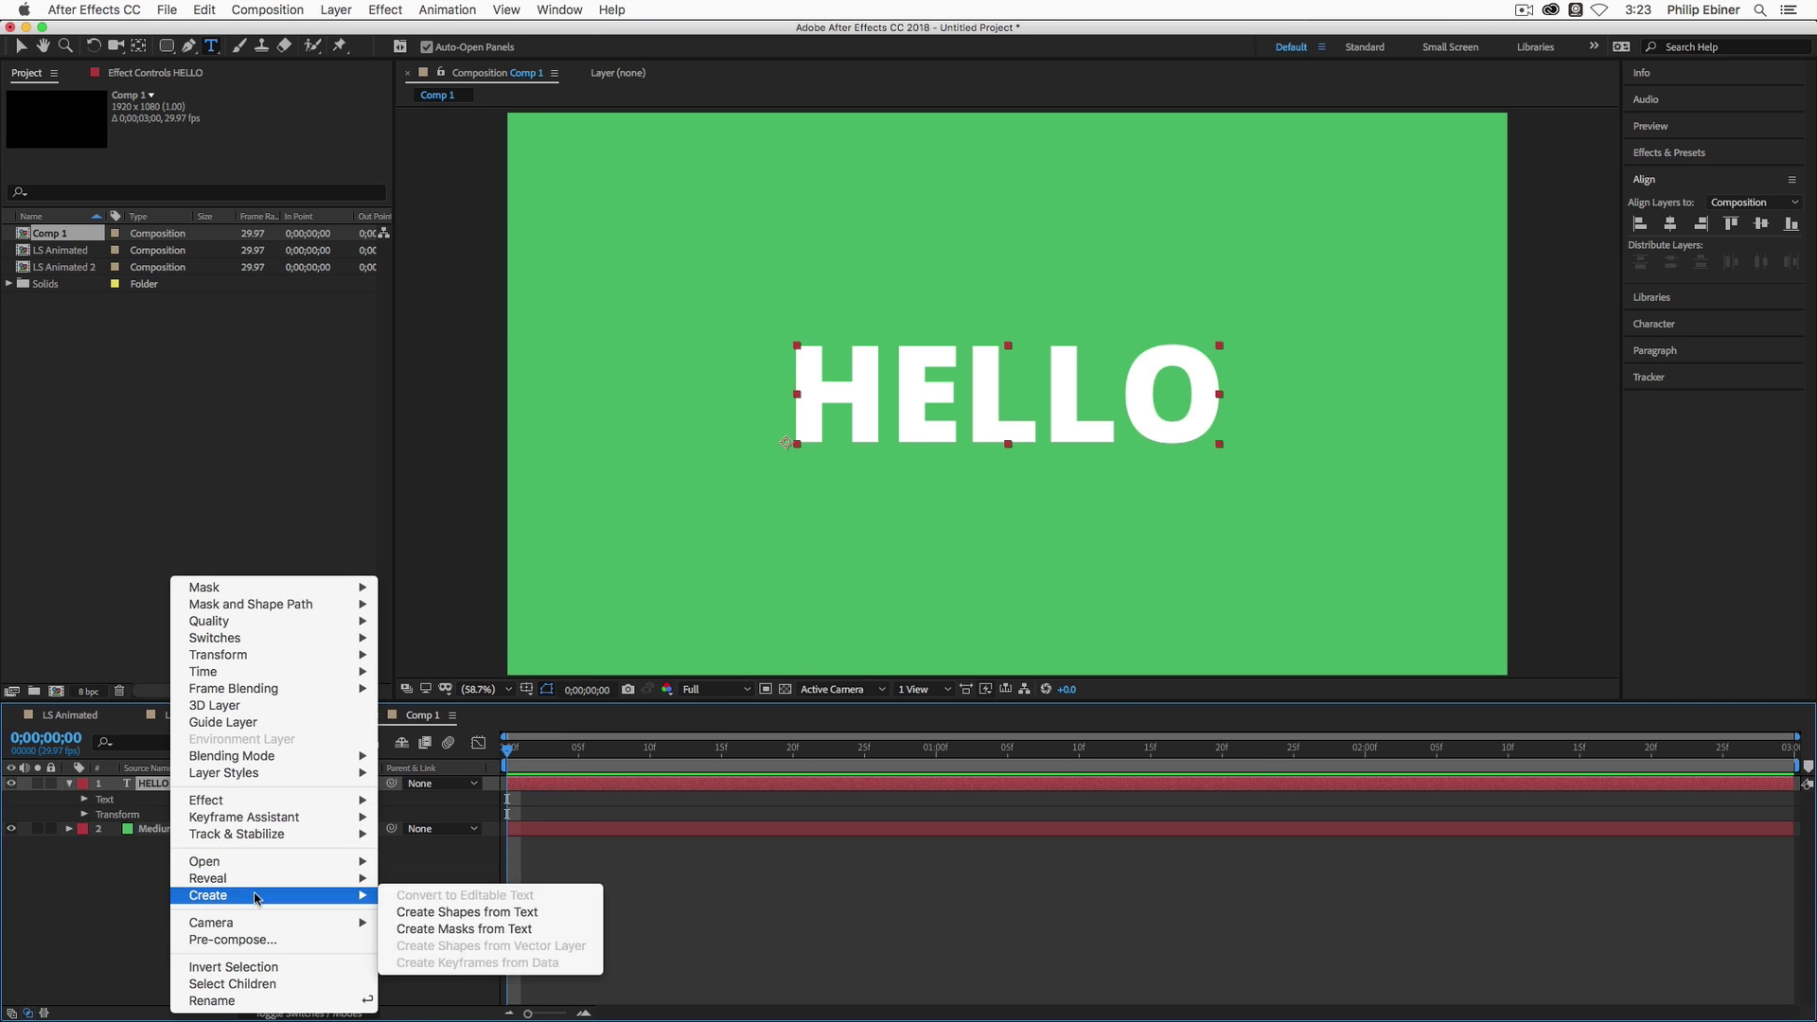
left_click(420, 914)
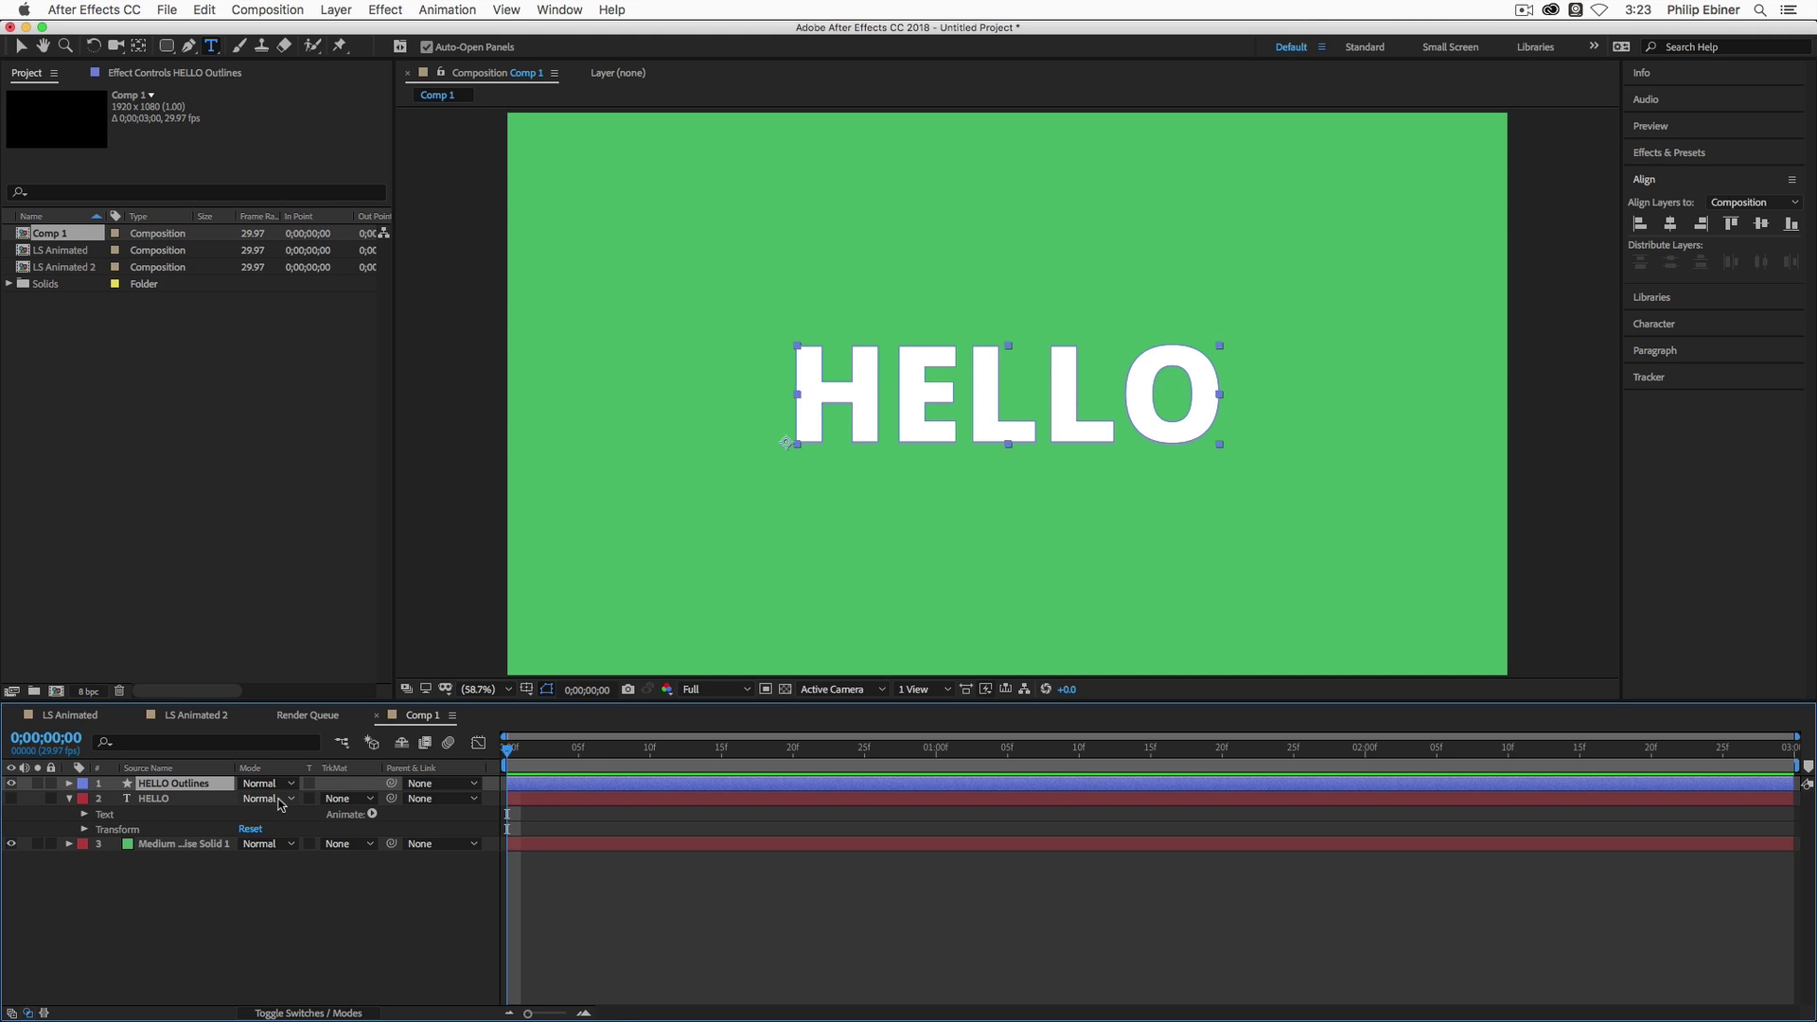
left_click(68, 784)
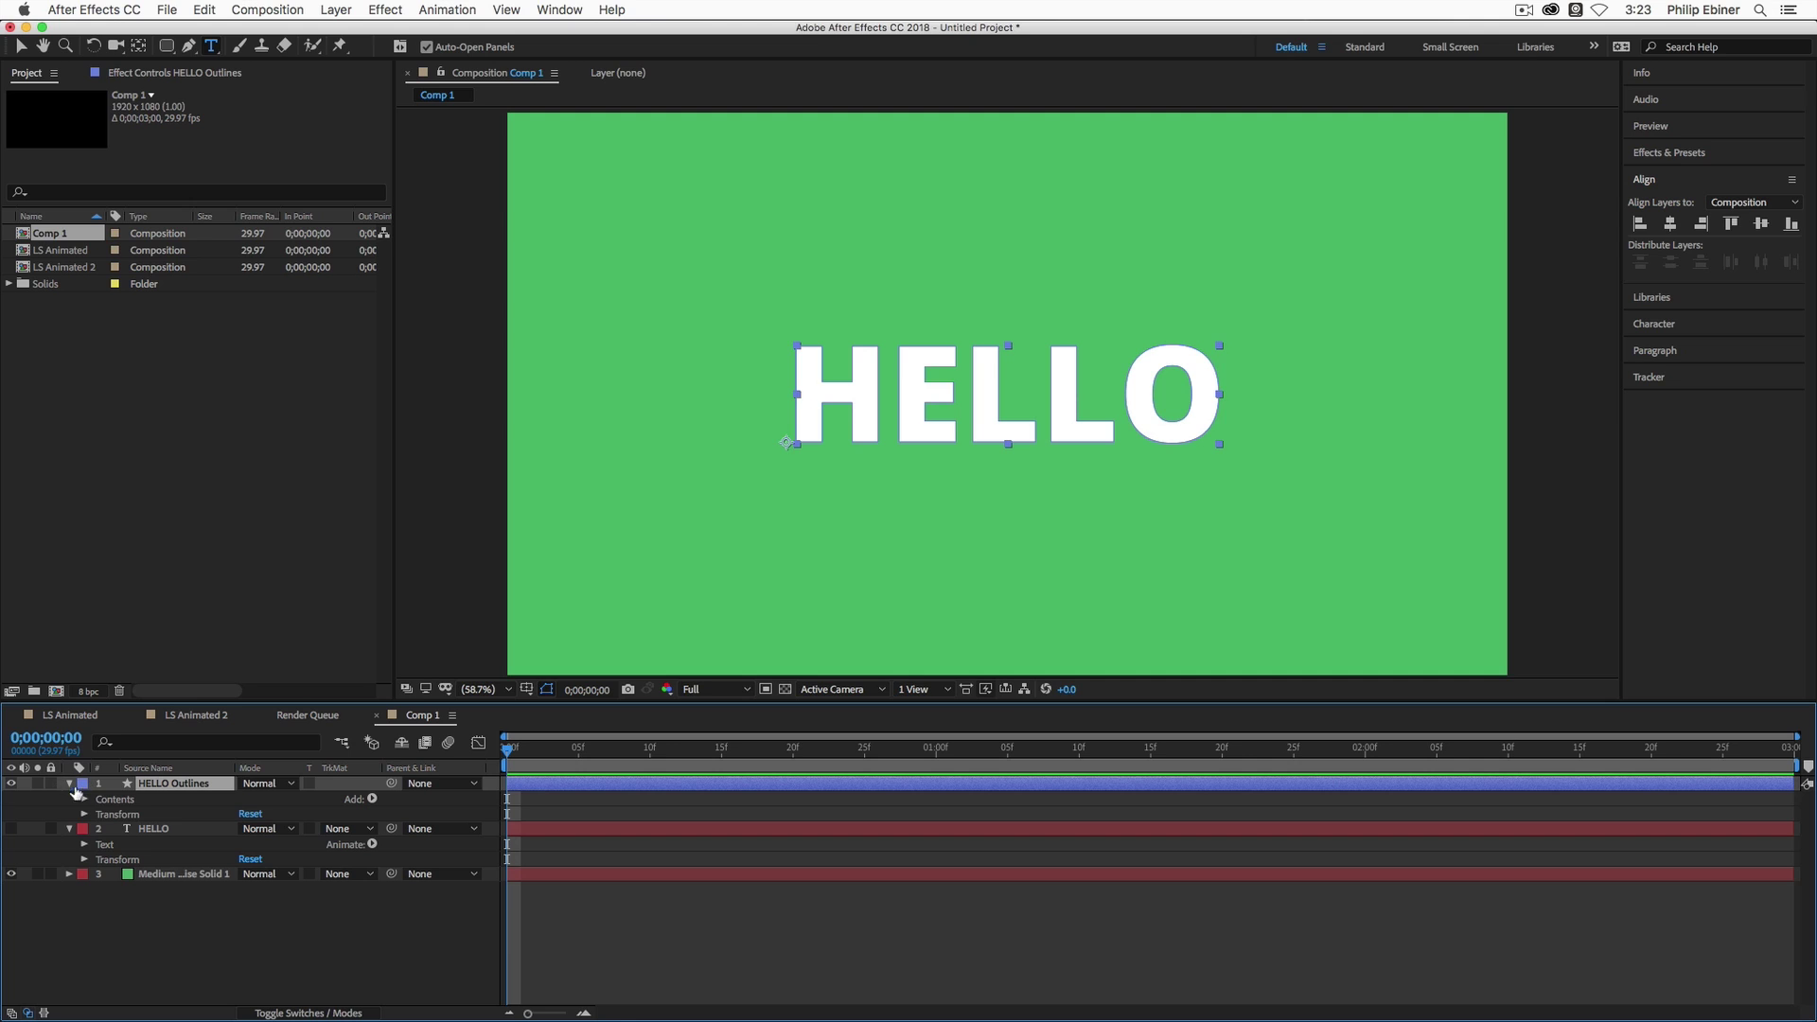
left_click(84, 800)
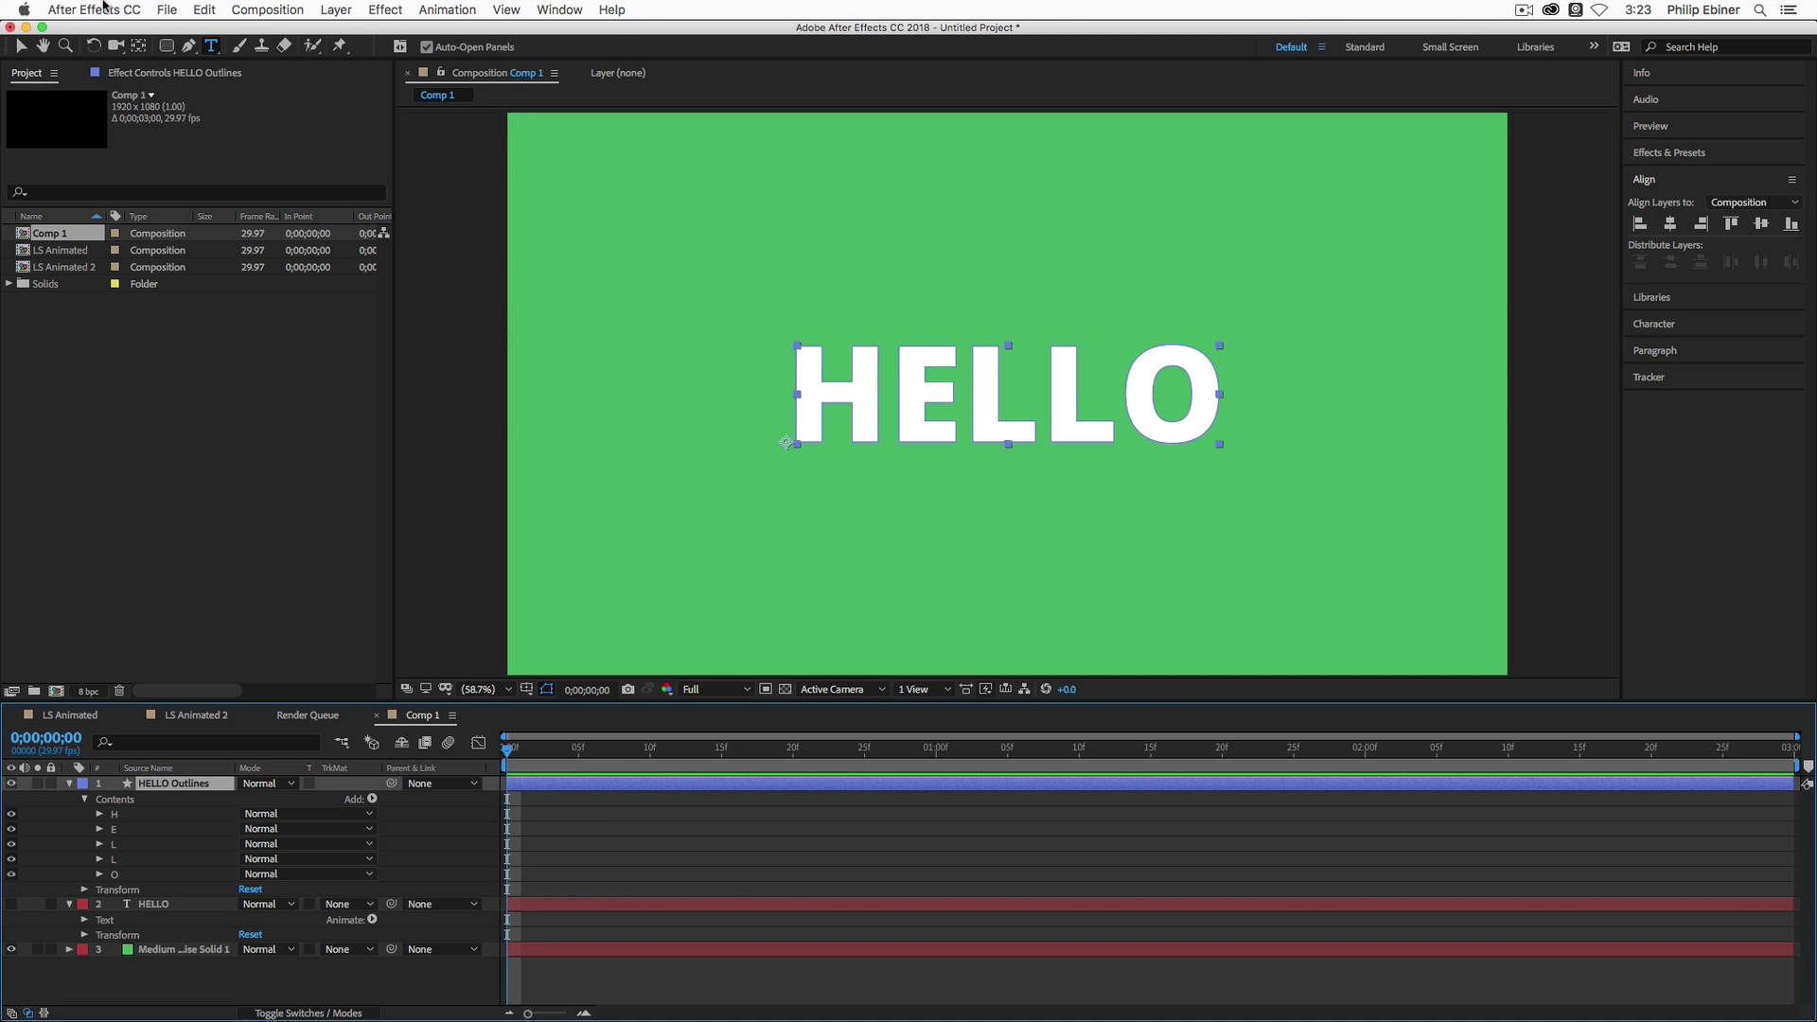
left_click(21, 45)
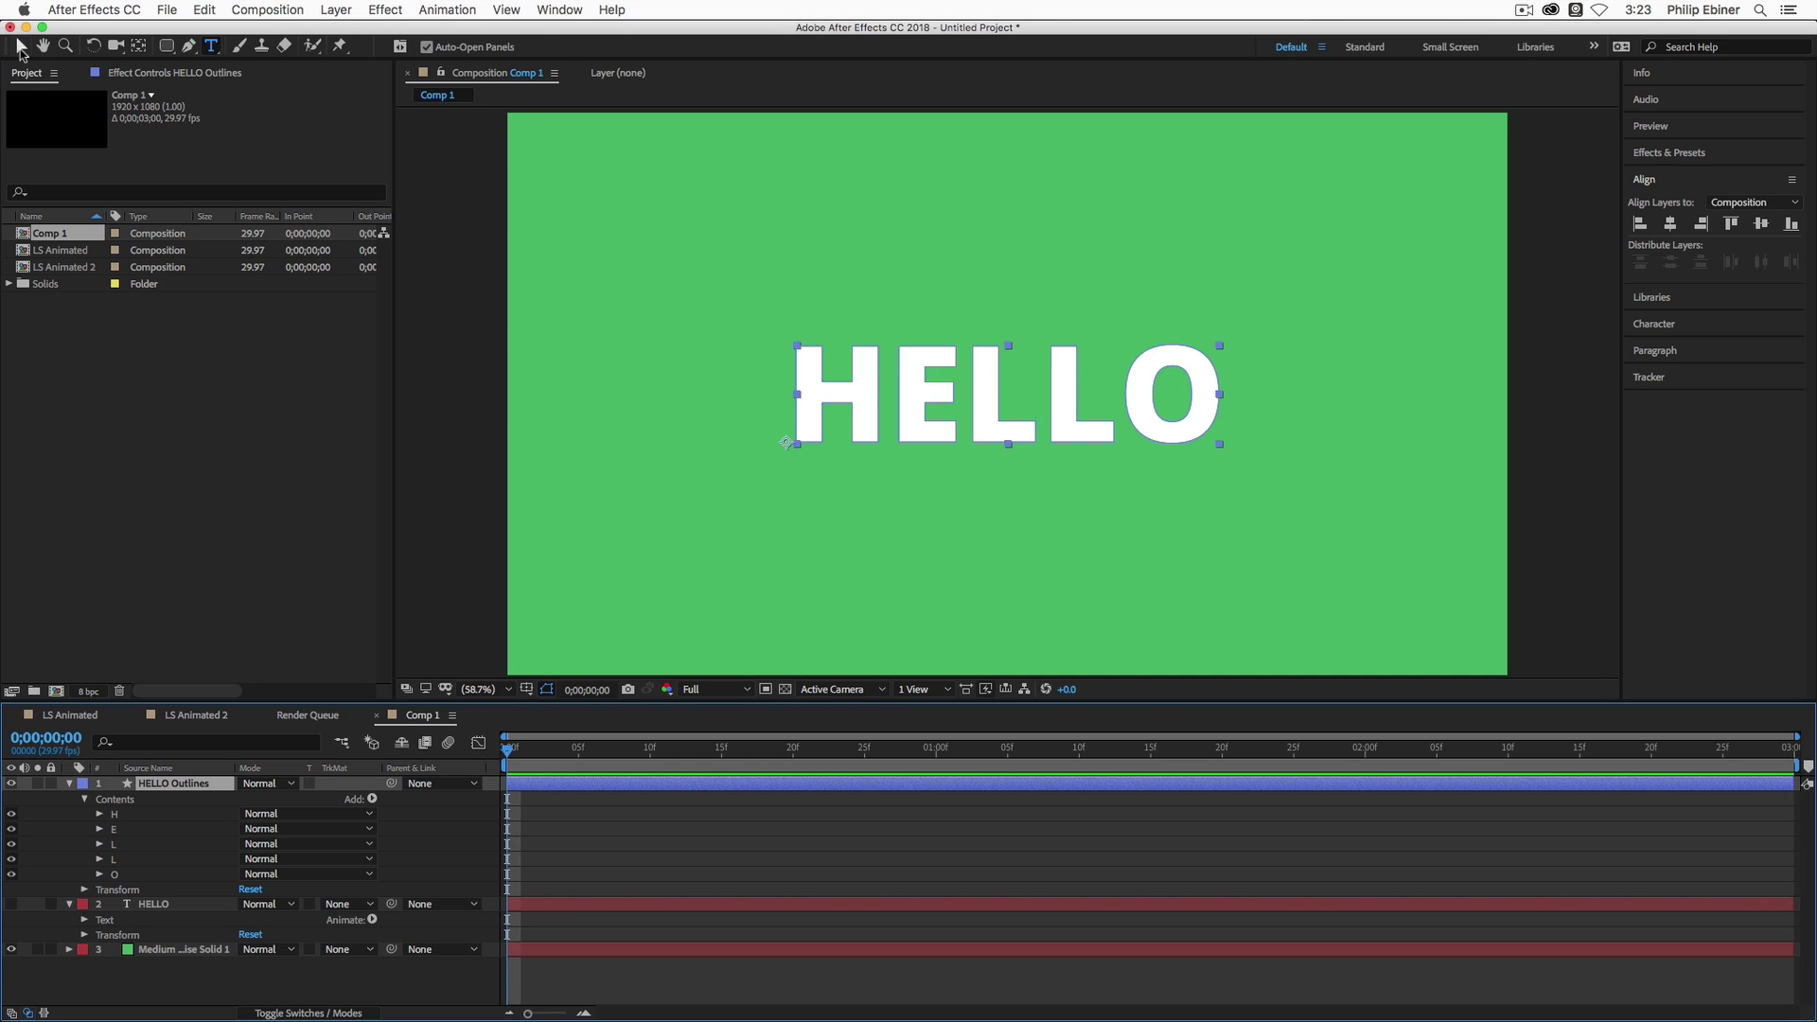
Add a Repeater to HELLO Outlines and expand its Transform: Repeater 1 properties.
left_click(373, 801)
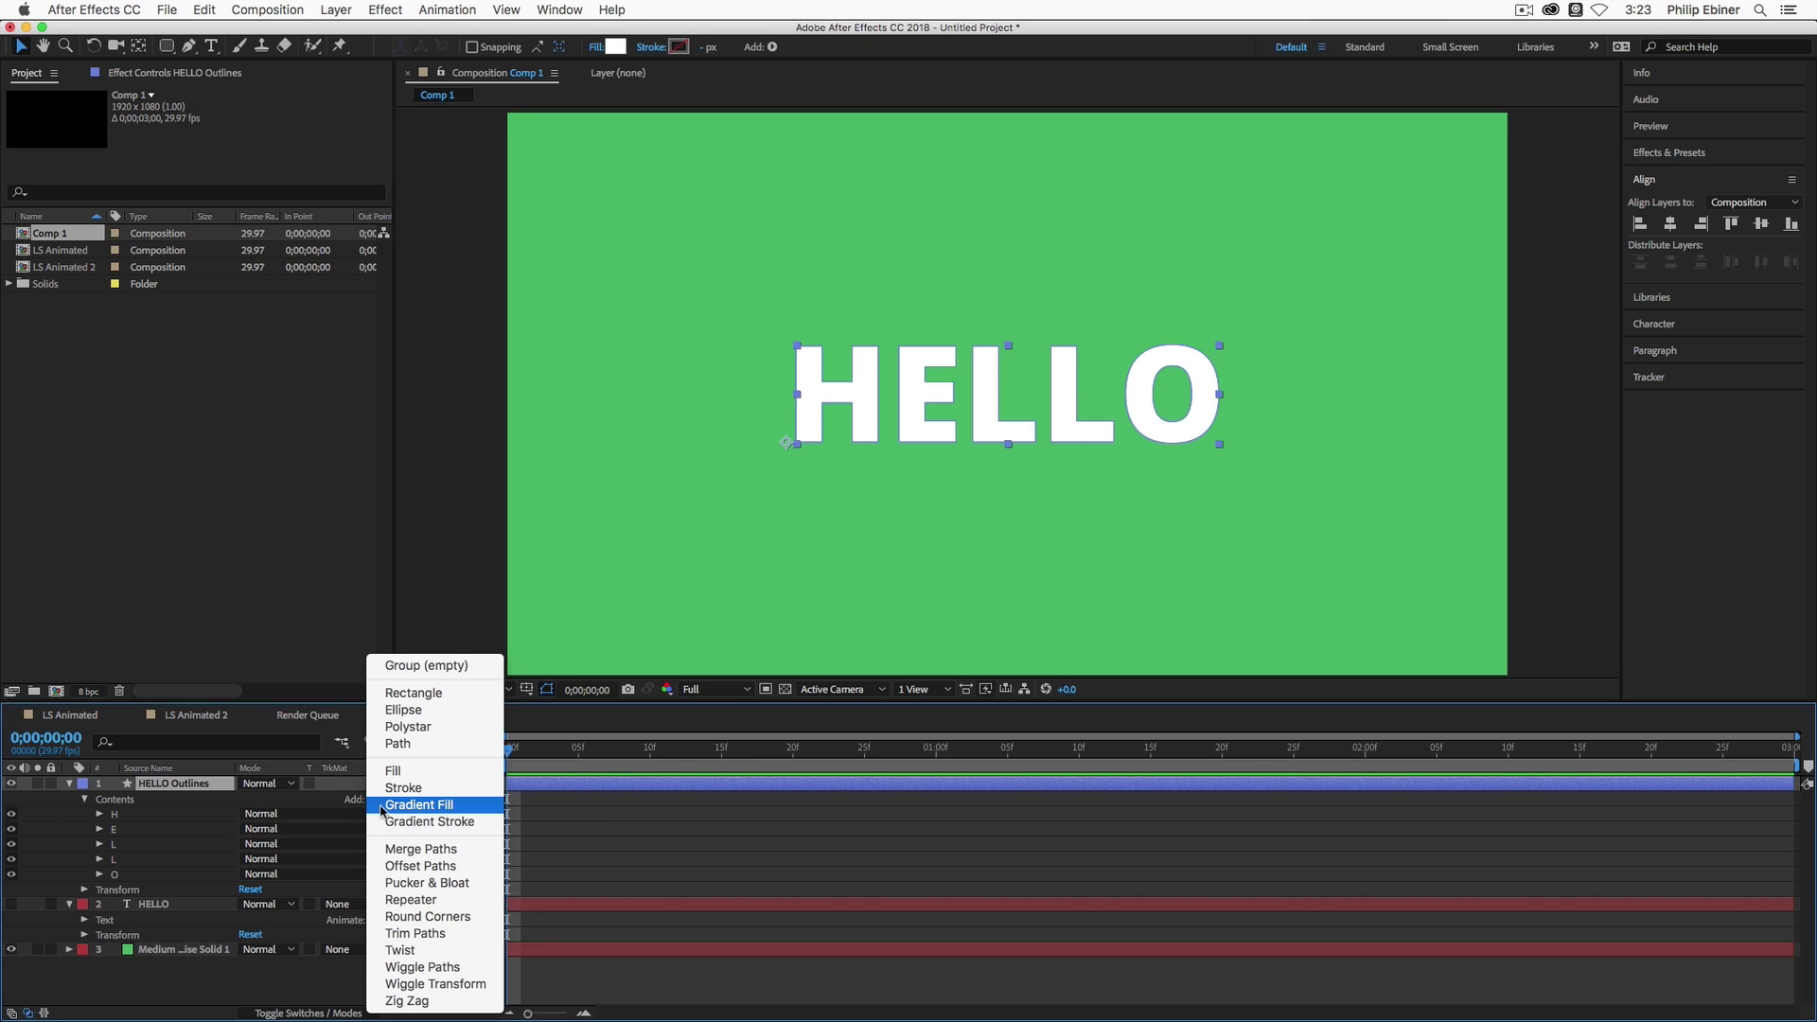
left_click(388, 899)
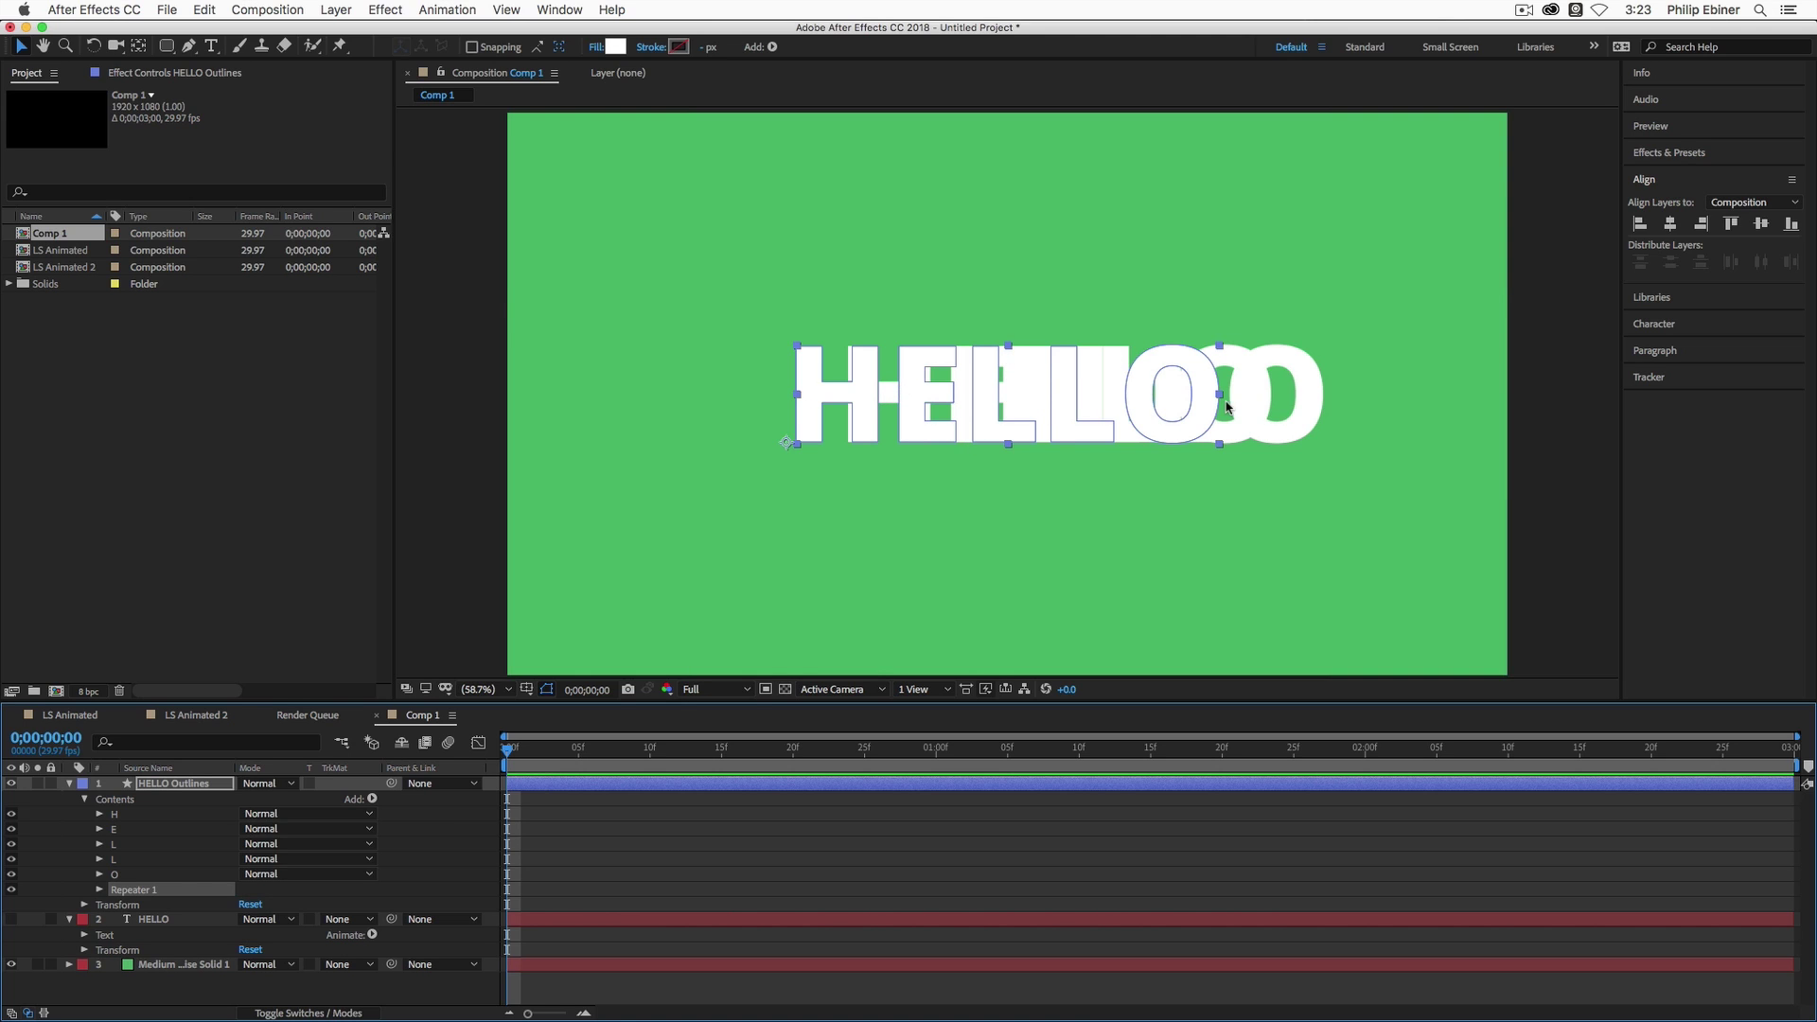
left_click(100, 891)
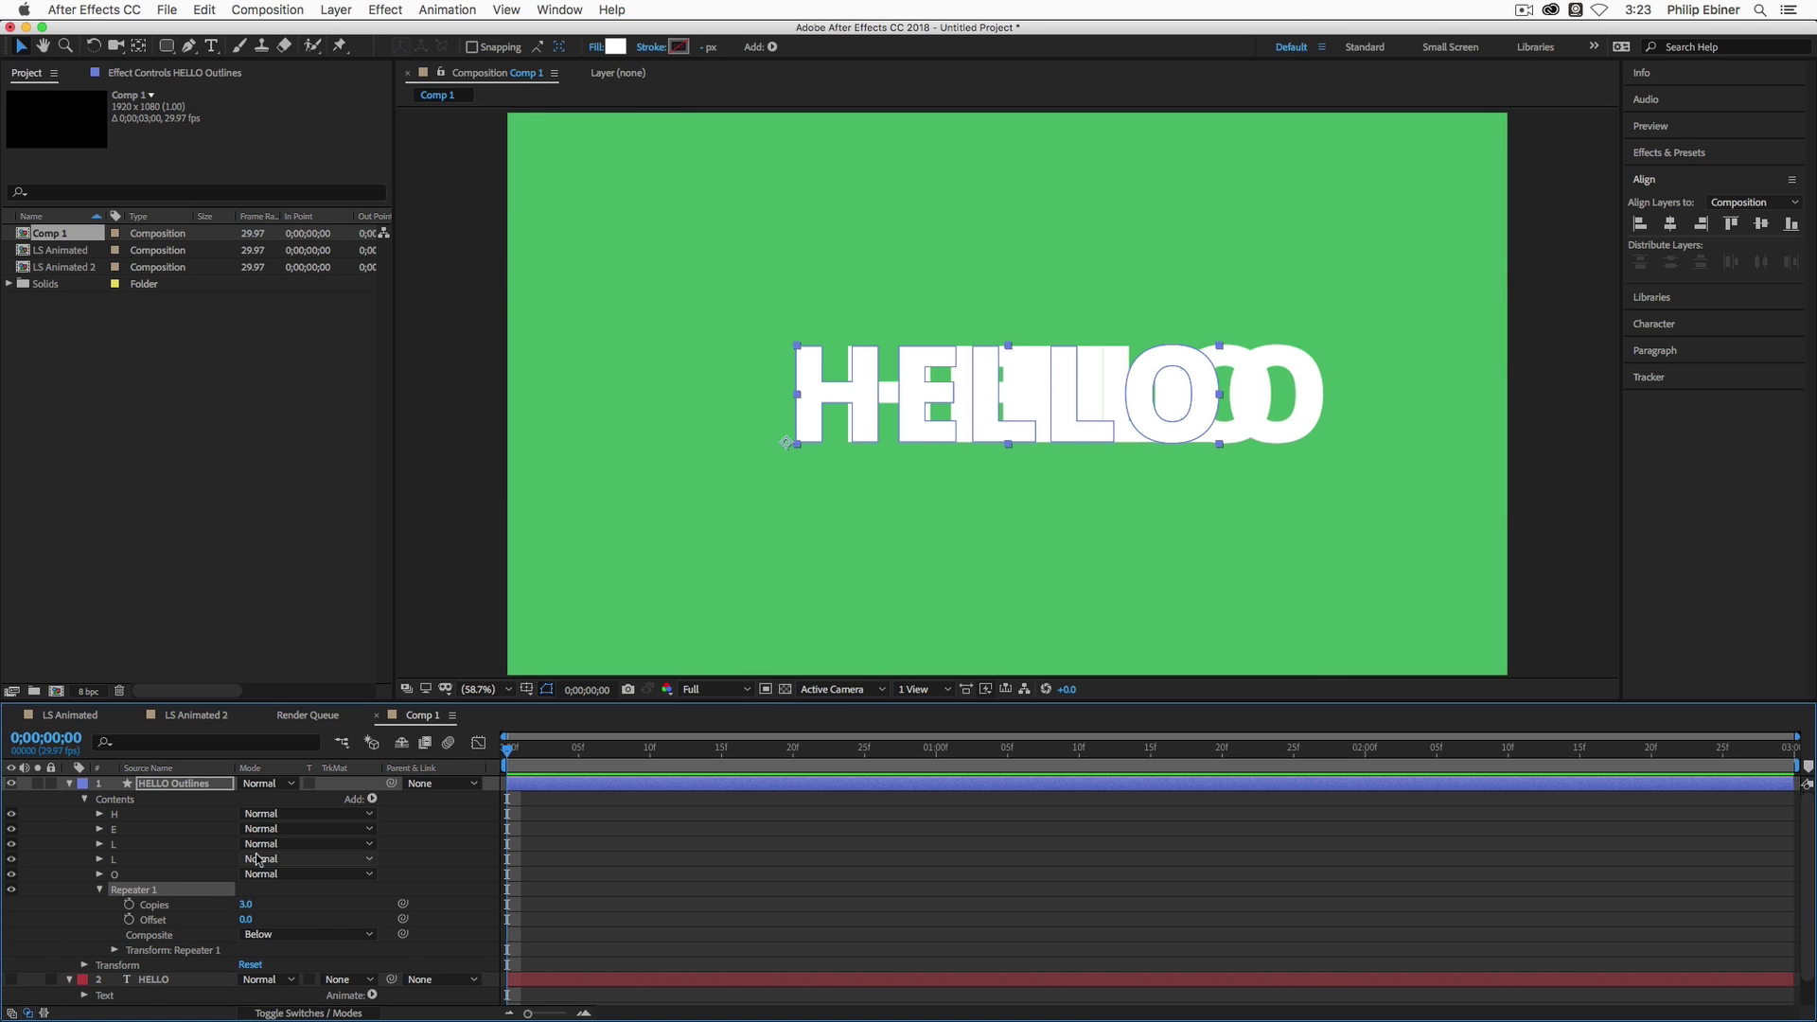
left_click(114, 951)
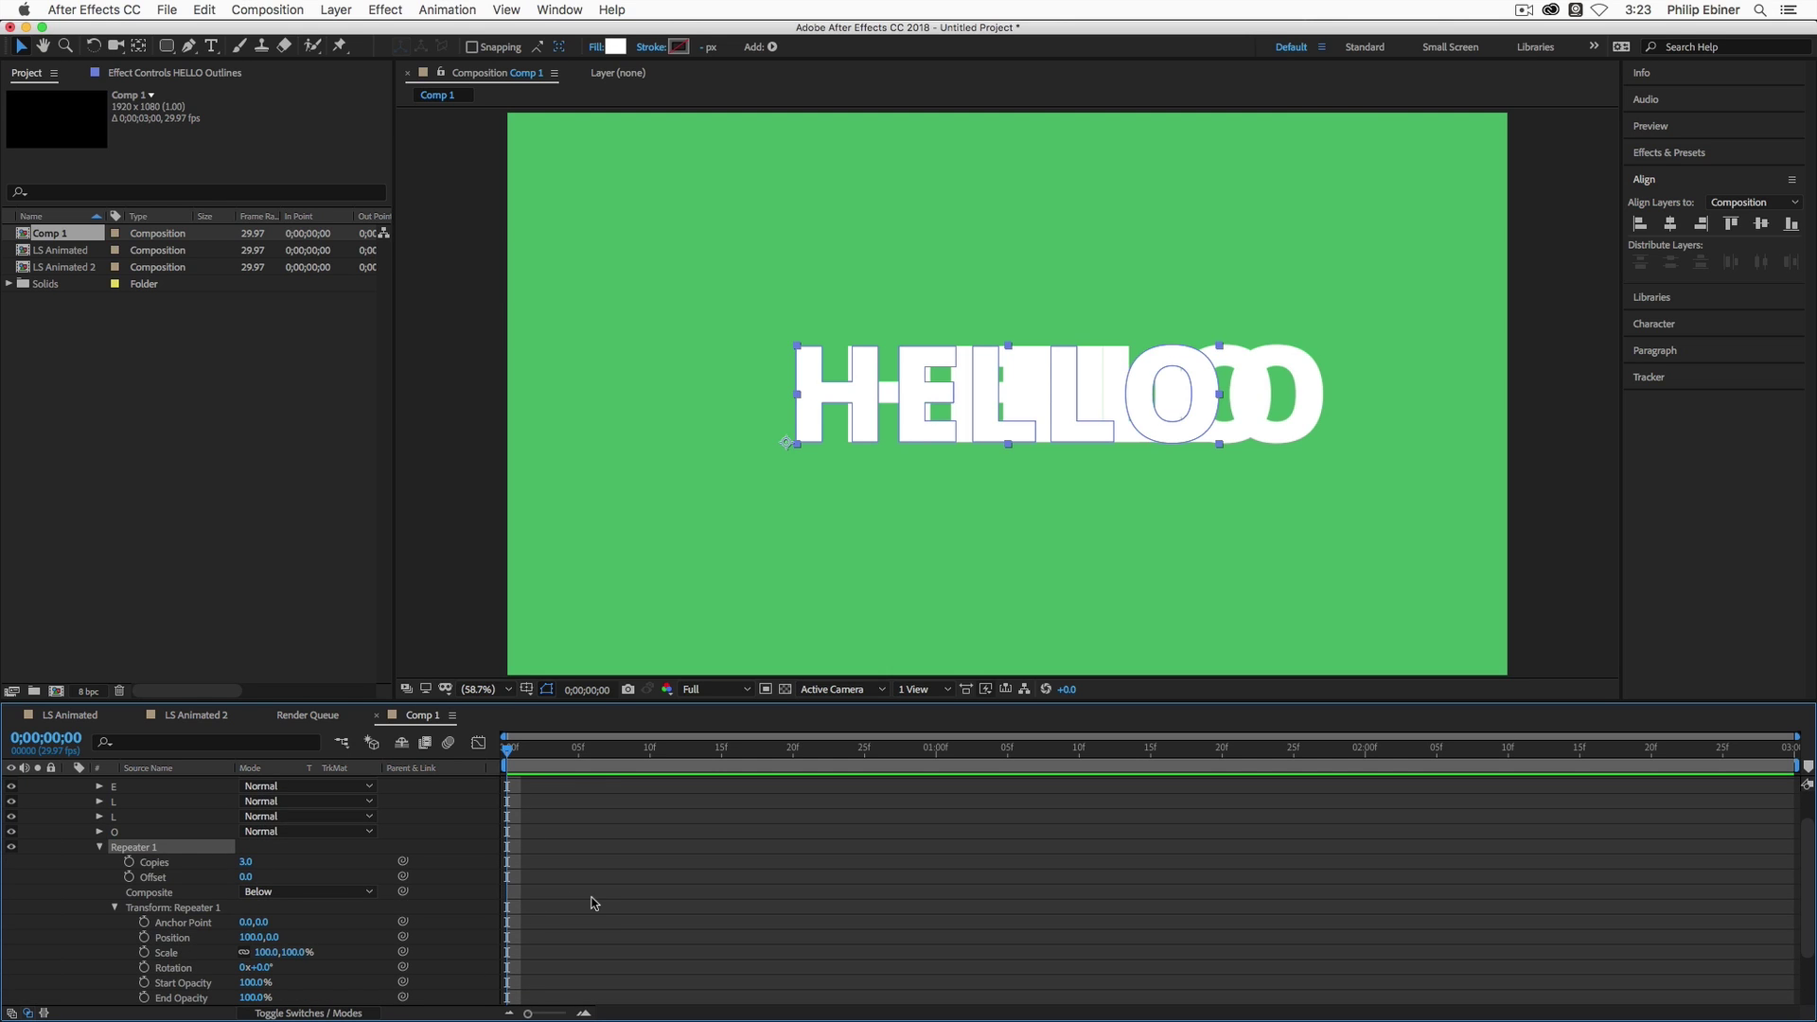
scroll(593, 903, "down", 3)
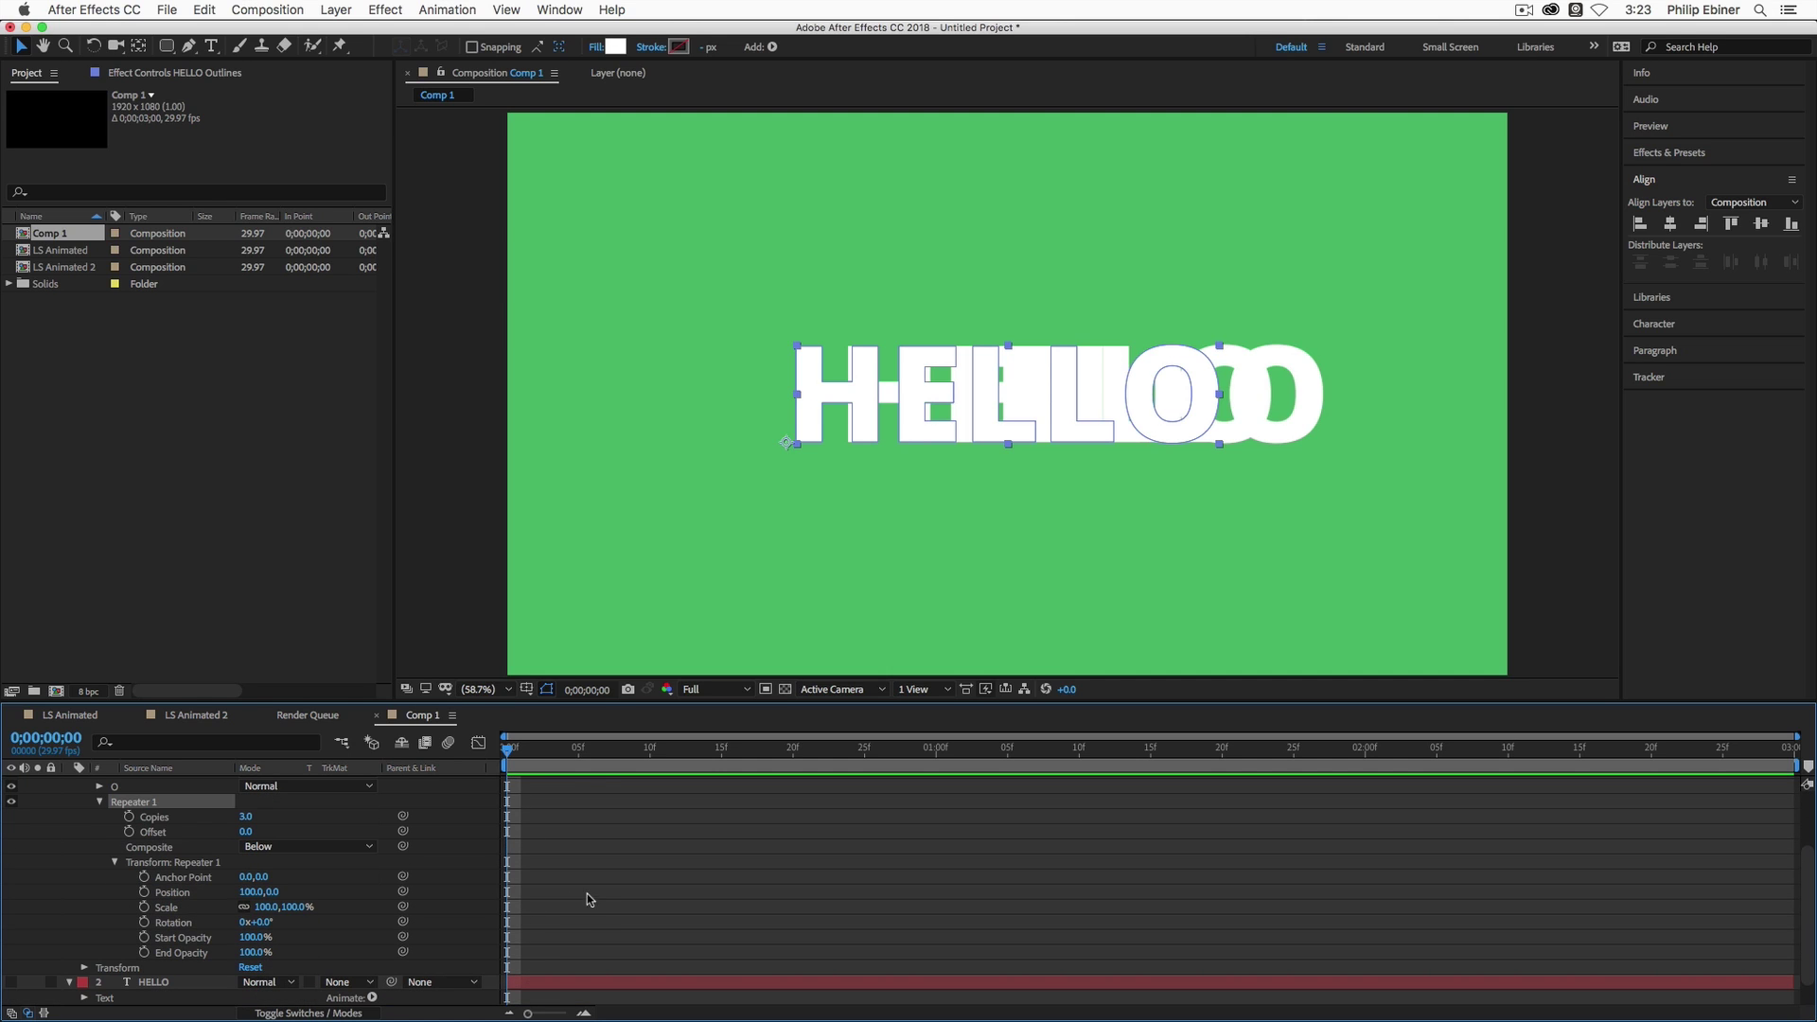
left_click(252, 891)
Try a 206 vertical repeater offset and scrub the offset and copy values.
key("Tab")
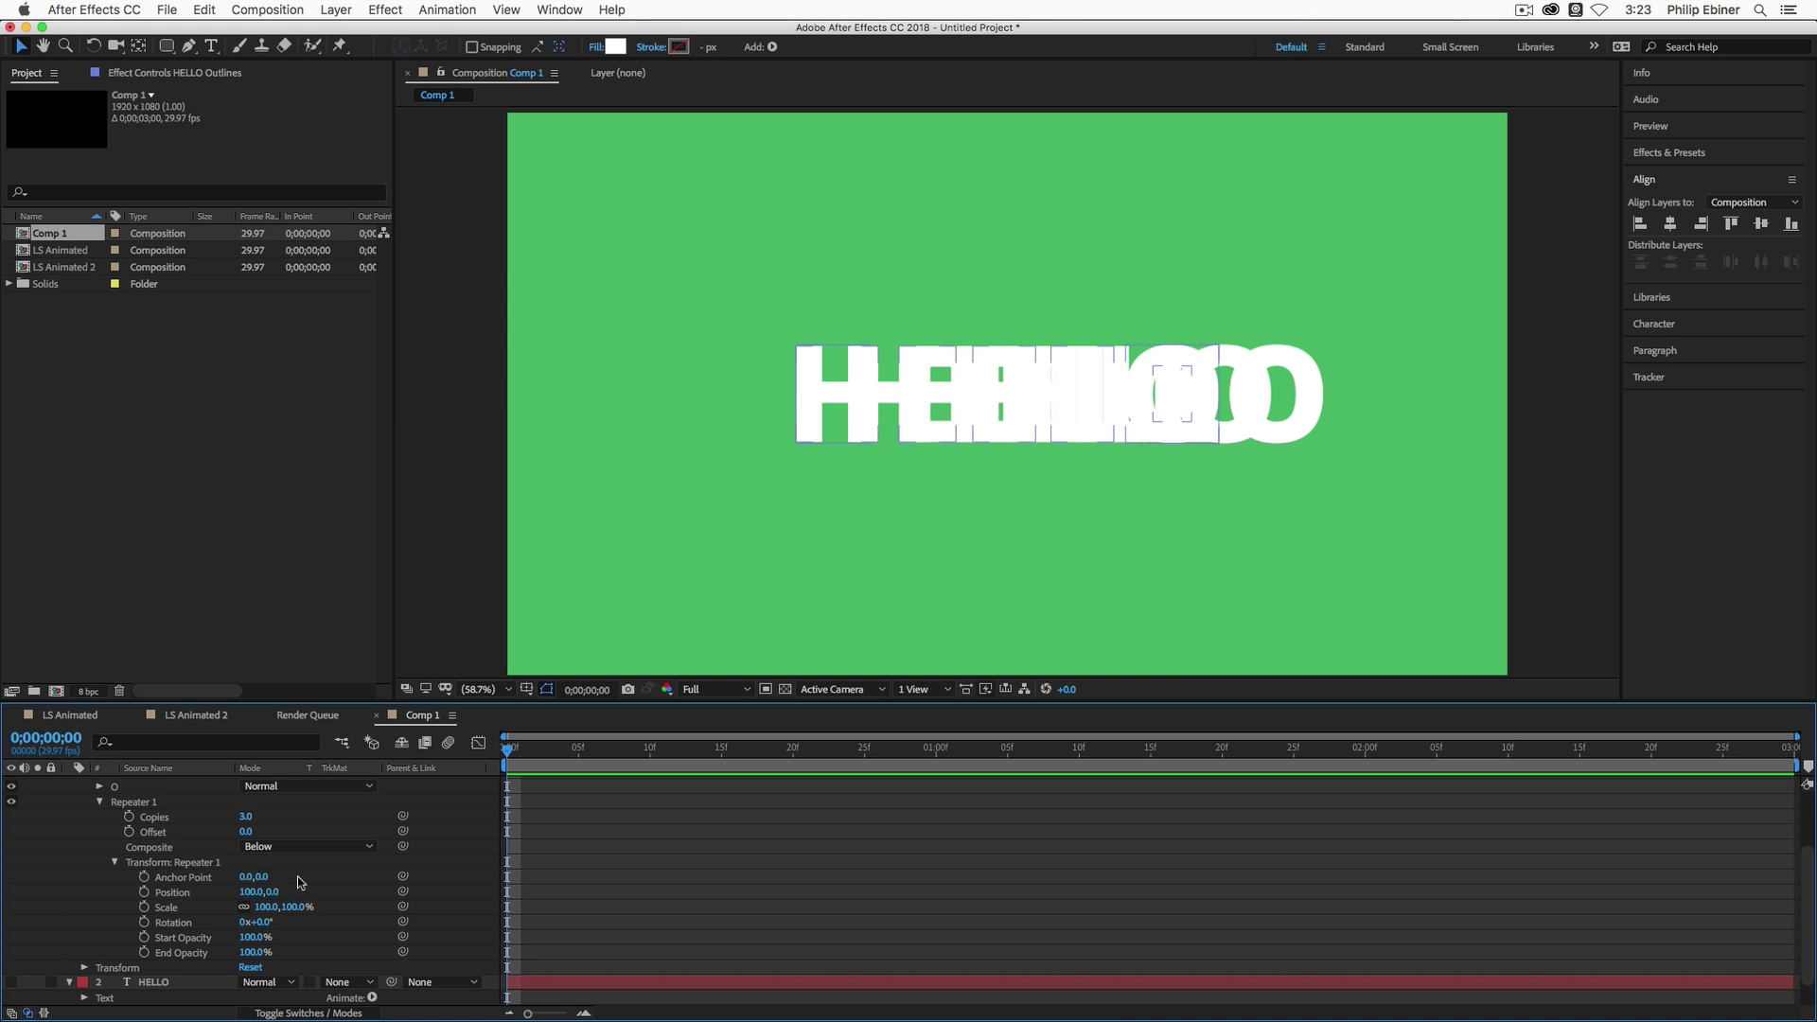
type("206")
key("Return")
left_click_drag(467, 882, 381, 885)
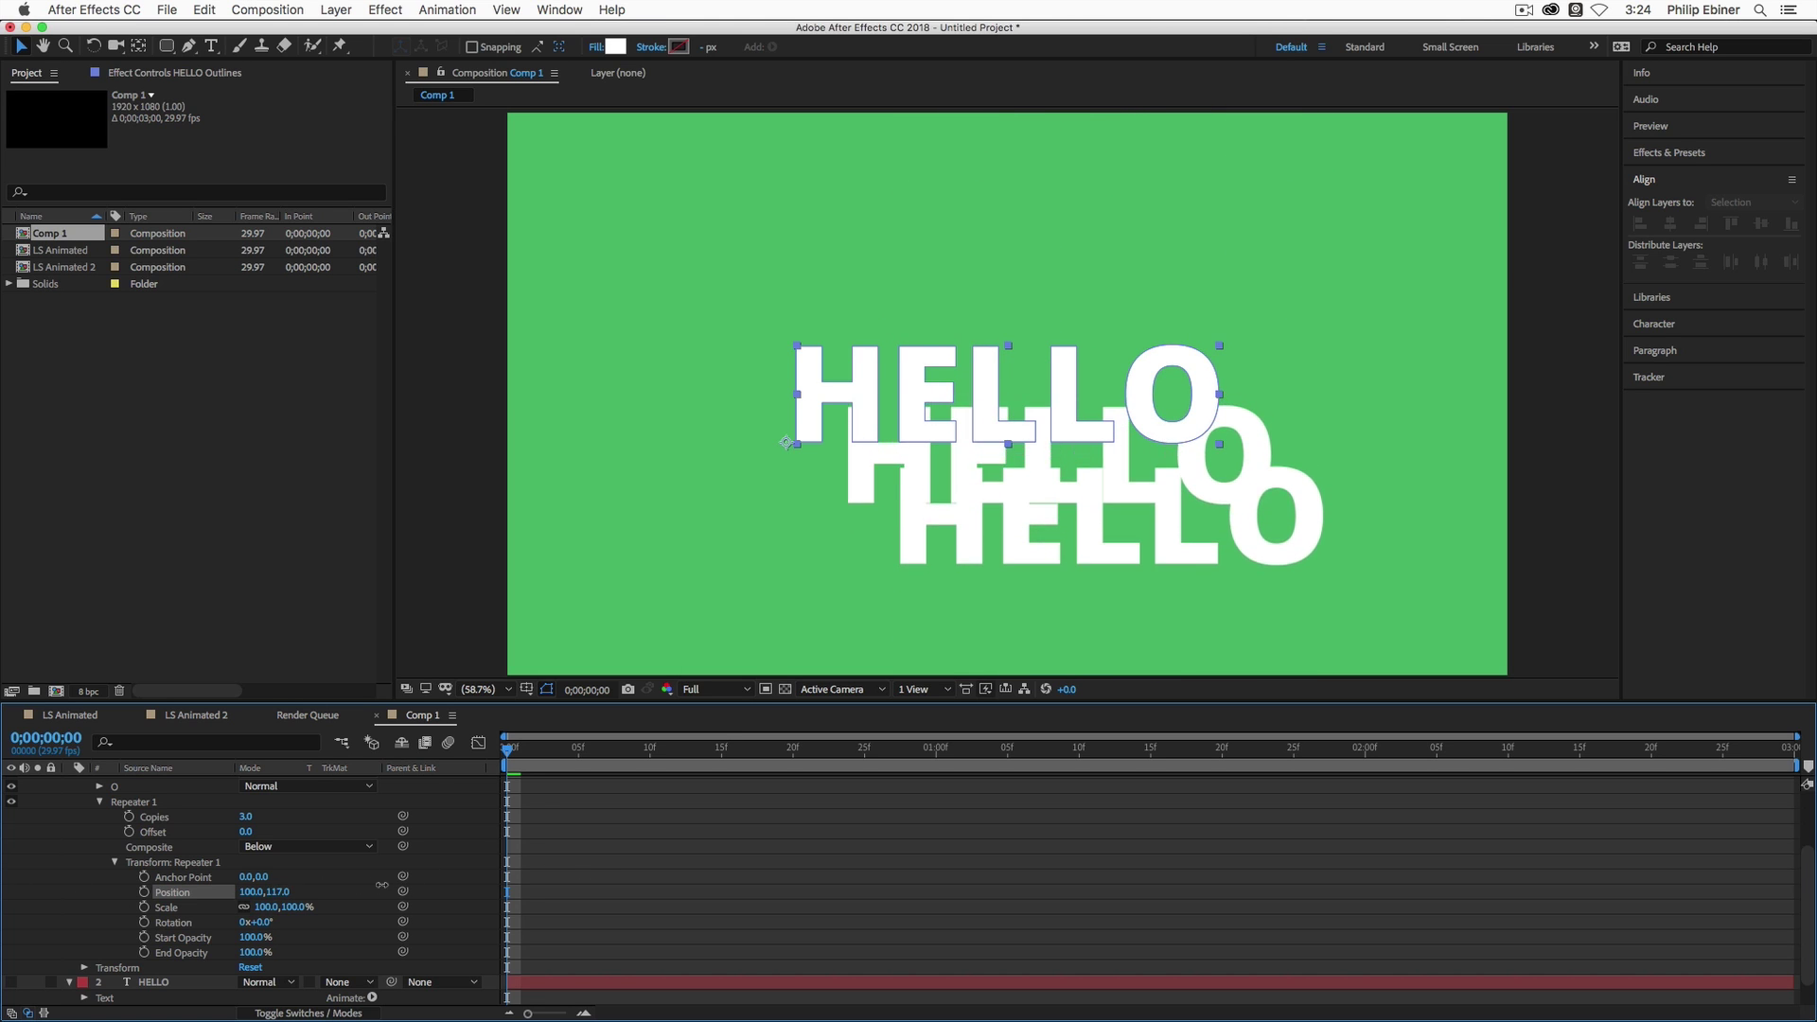
mouse_move(248, 816)
left_mouse_down()
mouse_move(264, 818)
mouse_move(246, 820)
left_mouse_up()
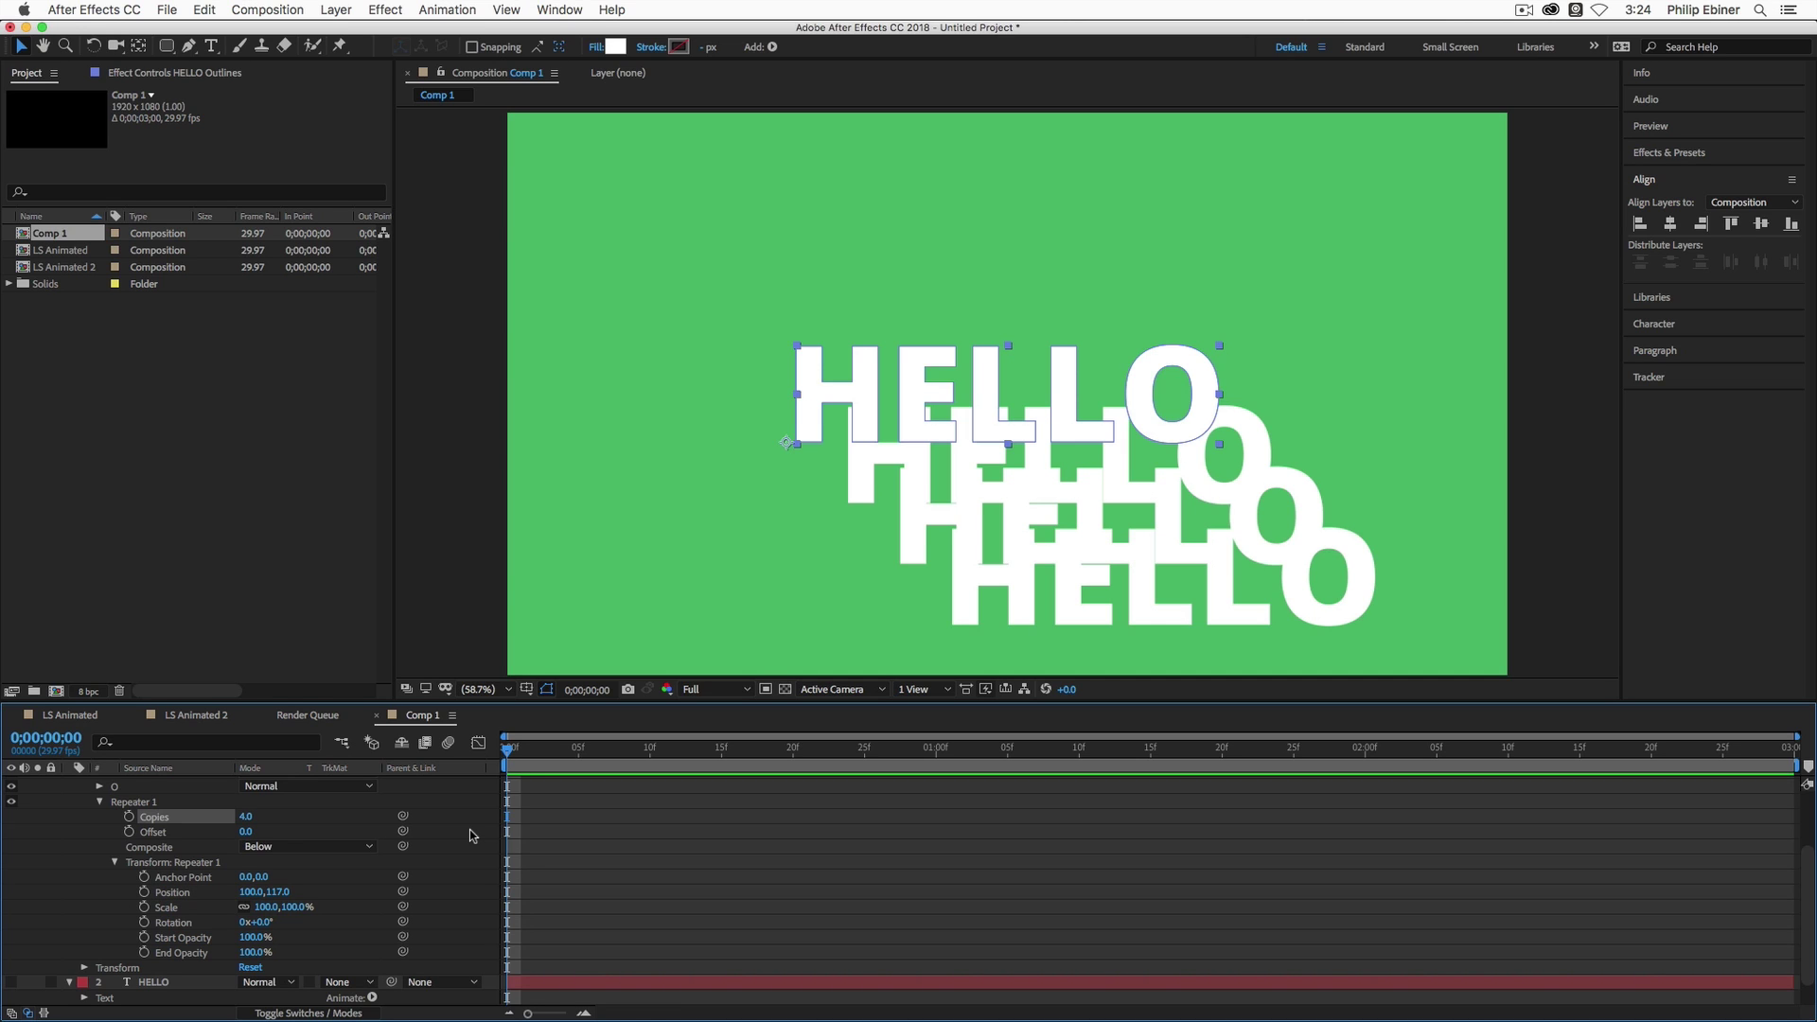
Set the repeater position offset to 1,1.
left_click(247, 891)
type("1")
key("Tab")
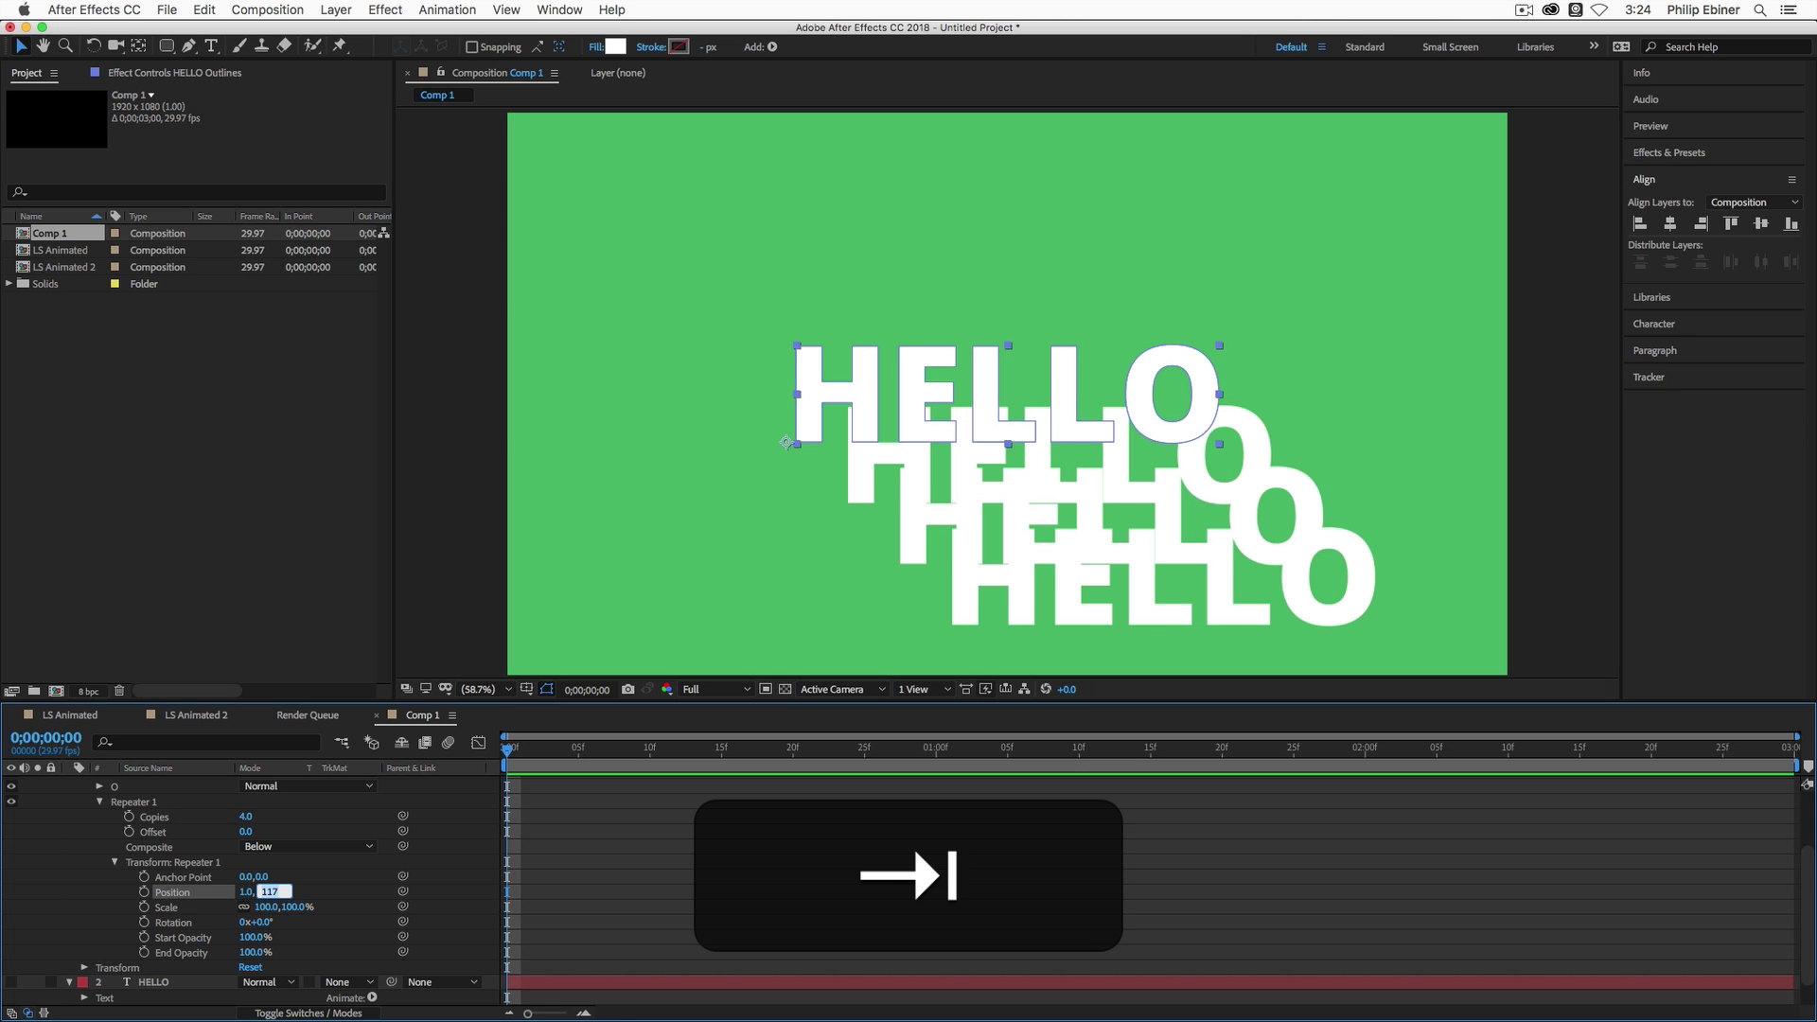
type("1")
key("Return")
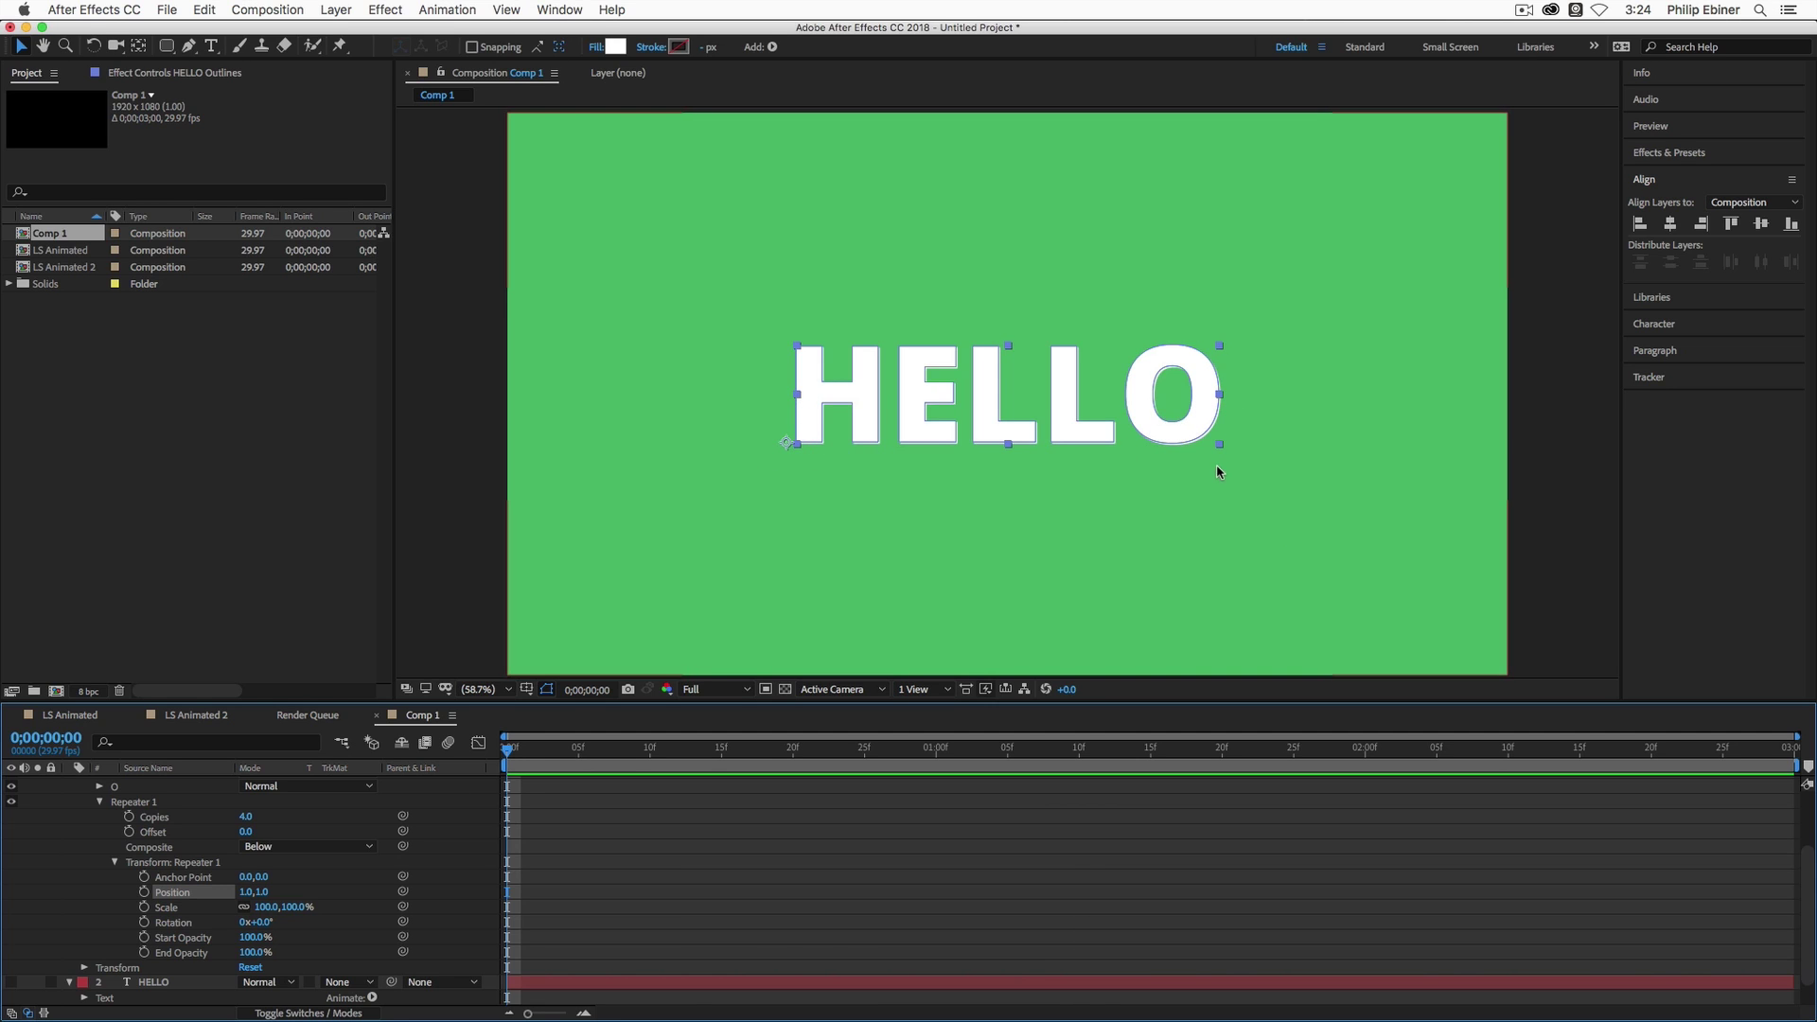
Raise the repeater copies from 20 to 500 and finally 600.
left_click(246, 816)
type("20")
key("Return")
left_click_drag(268, 825, 347, 832)
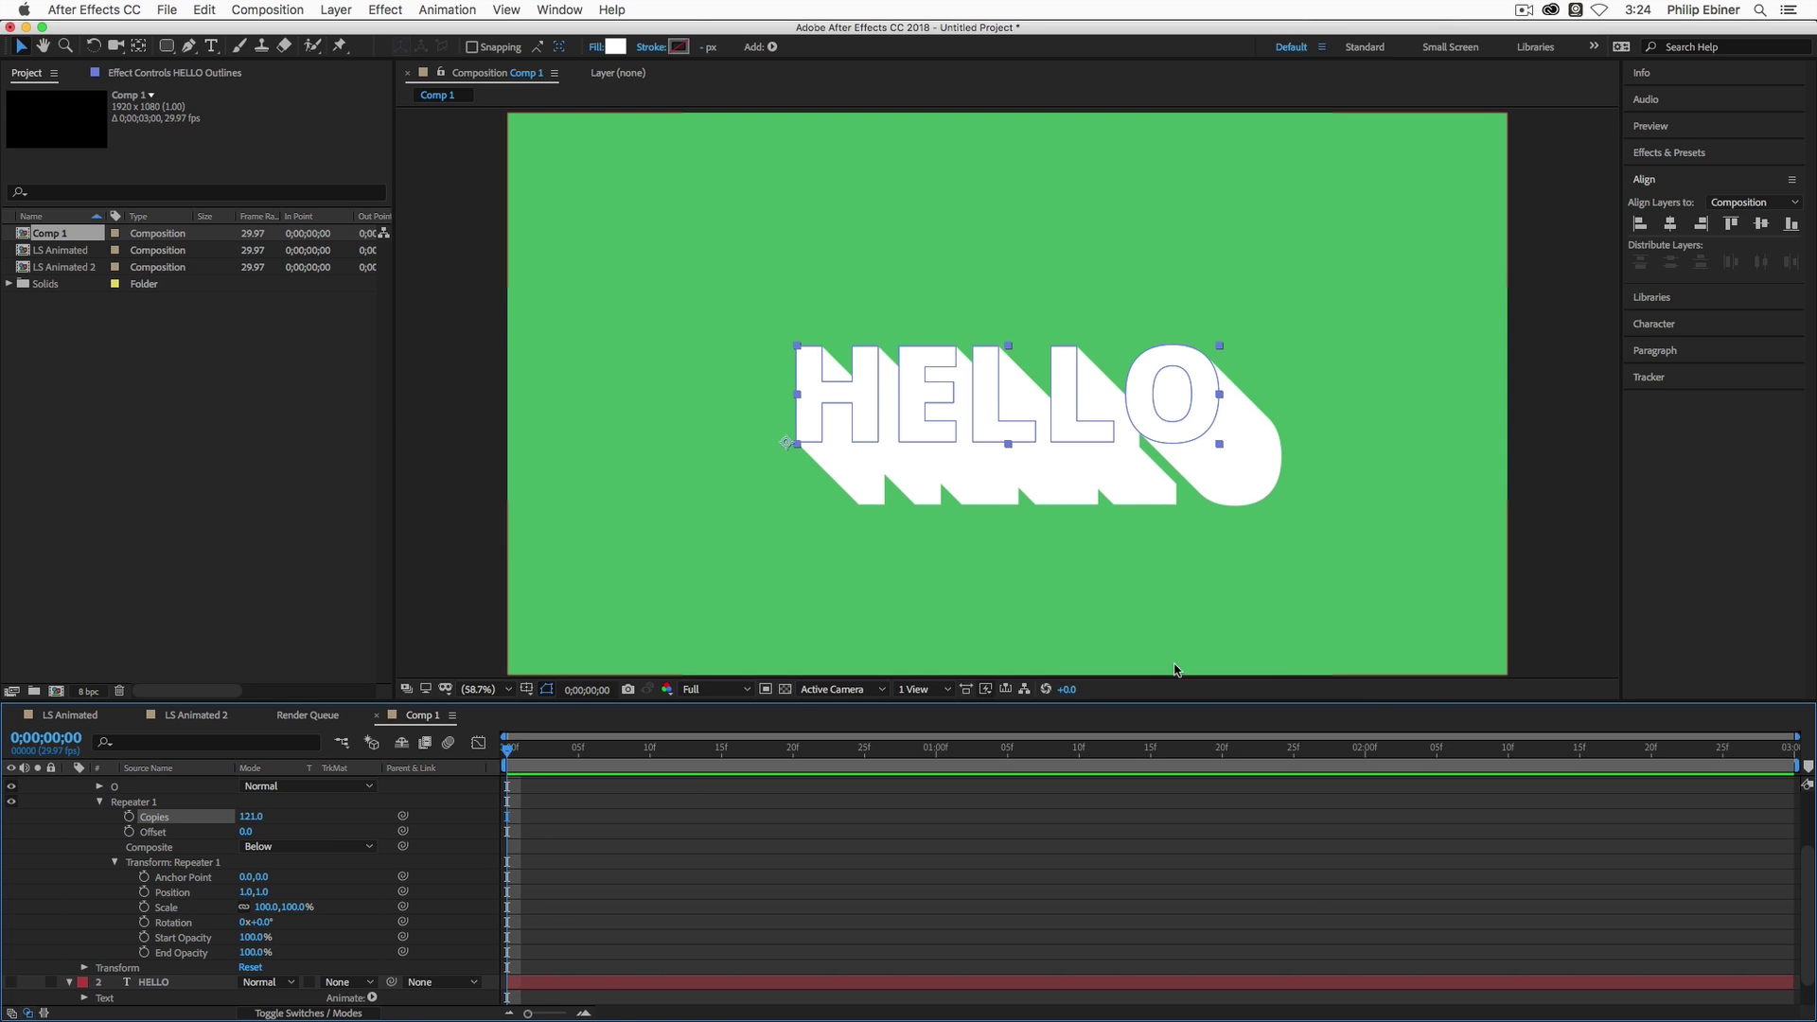
left_click_drag(251, 819, 355, 809)
left_click(251, 816)
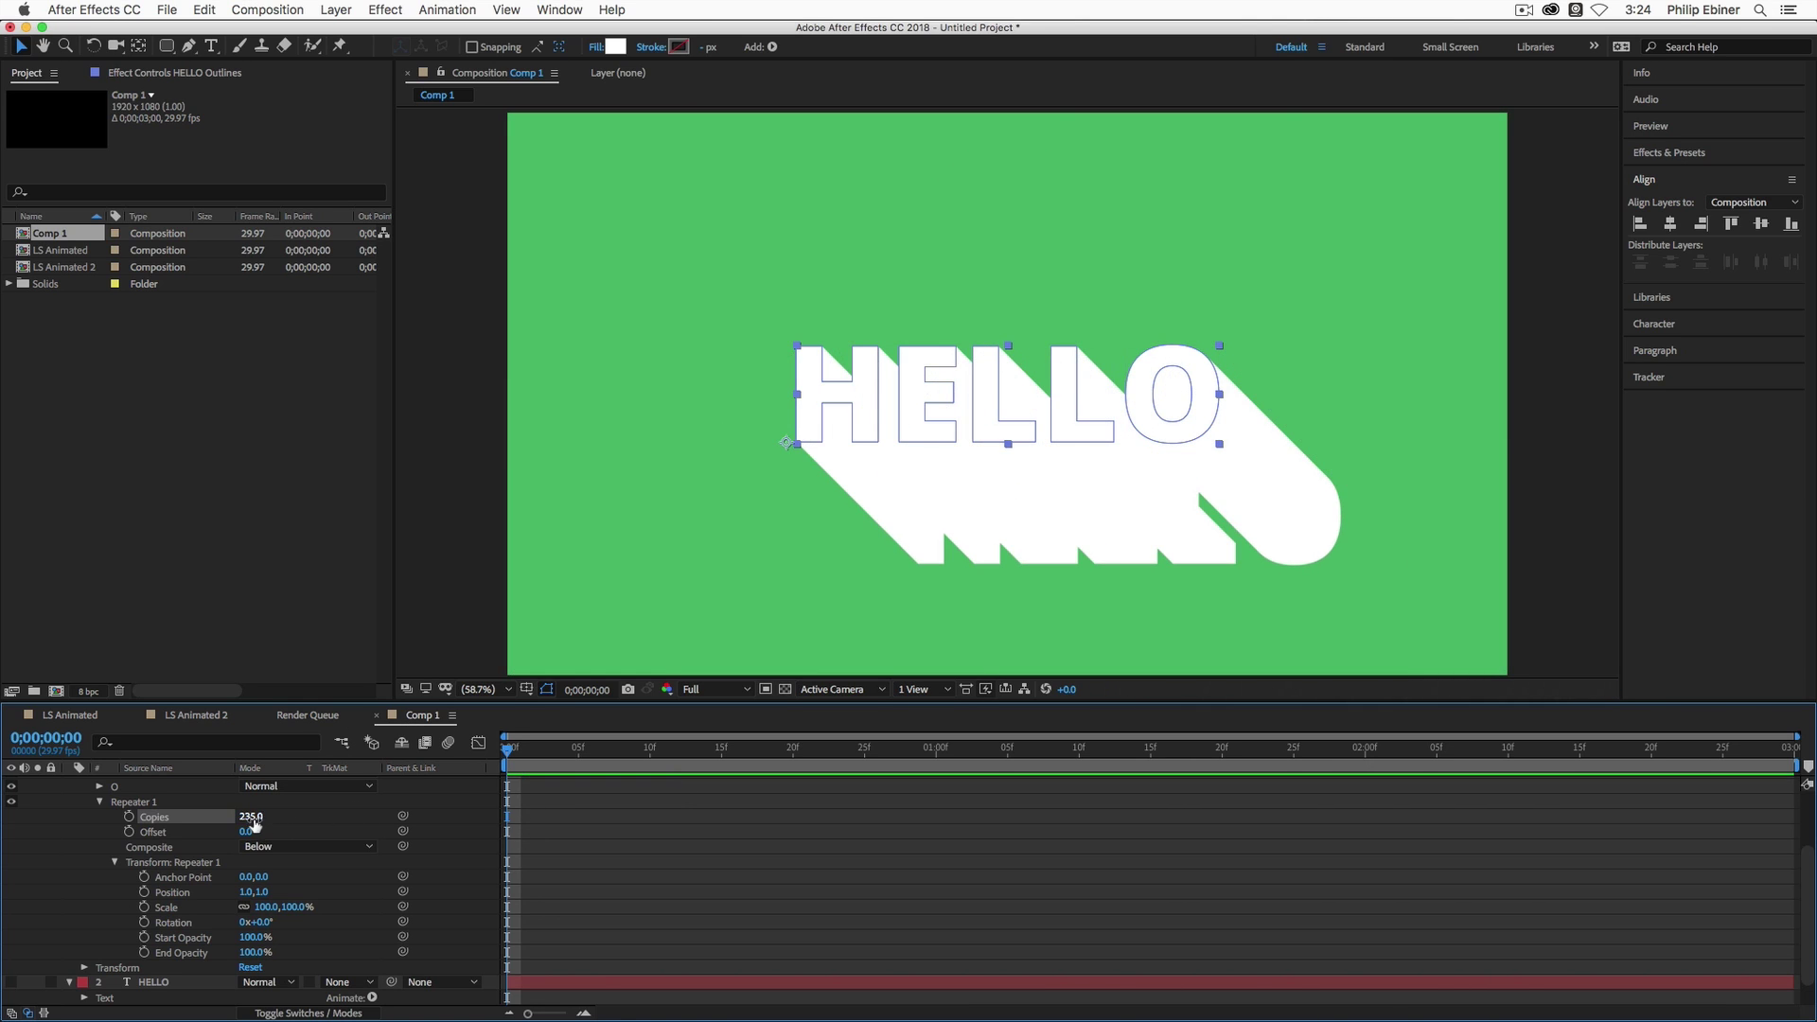
type("500")
key("Return")
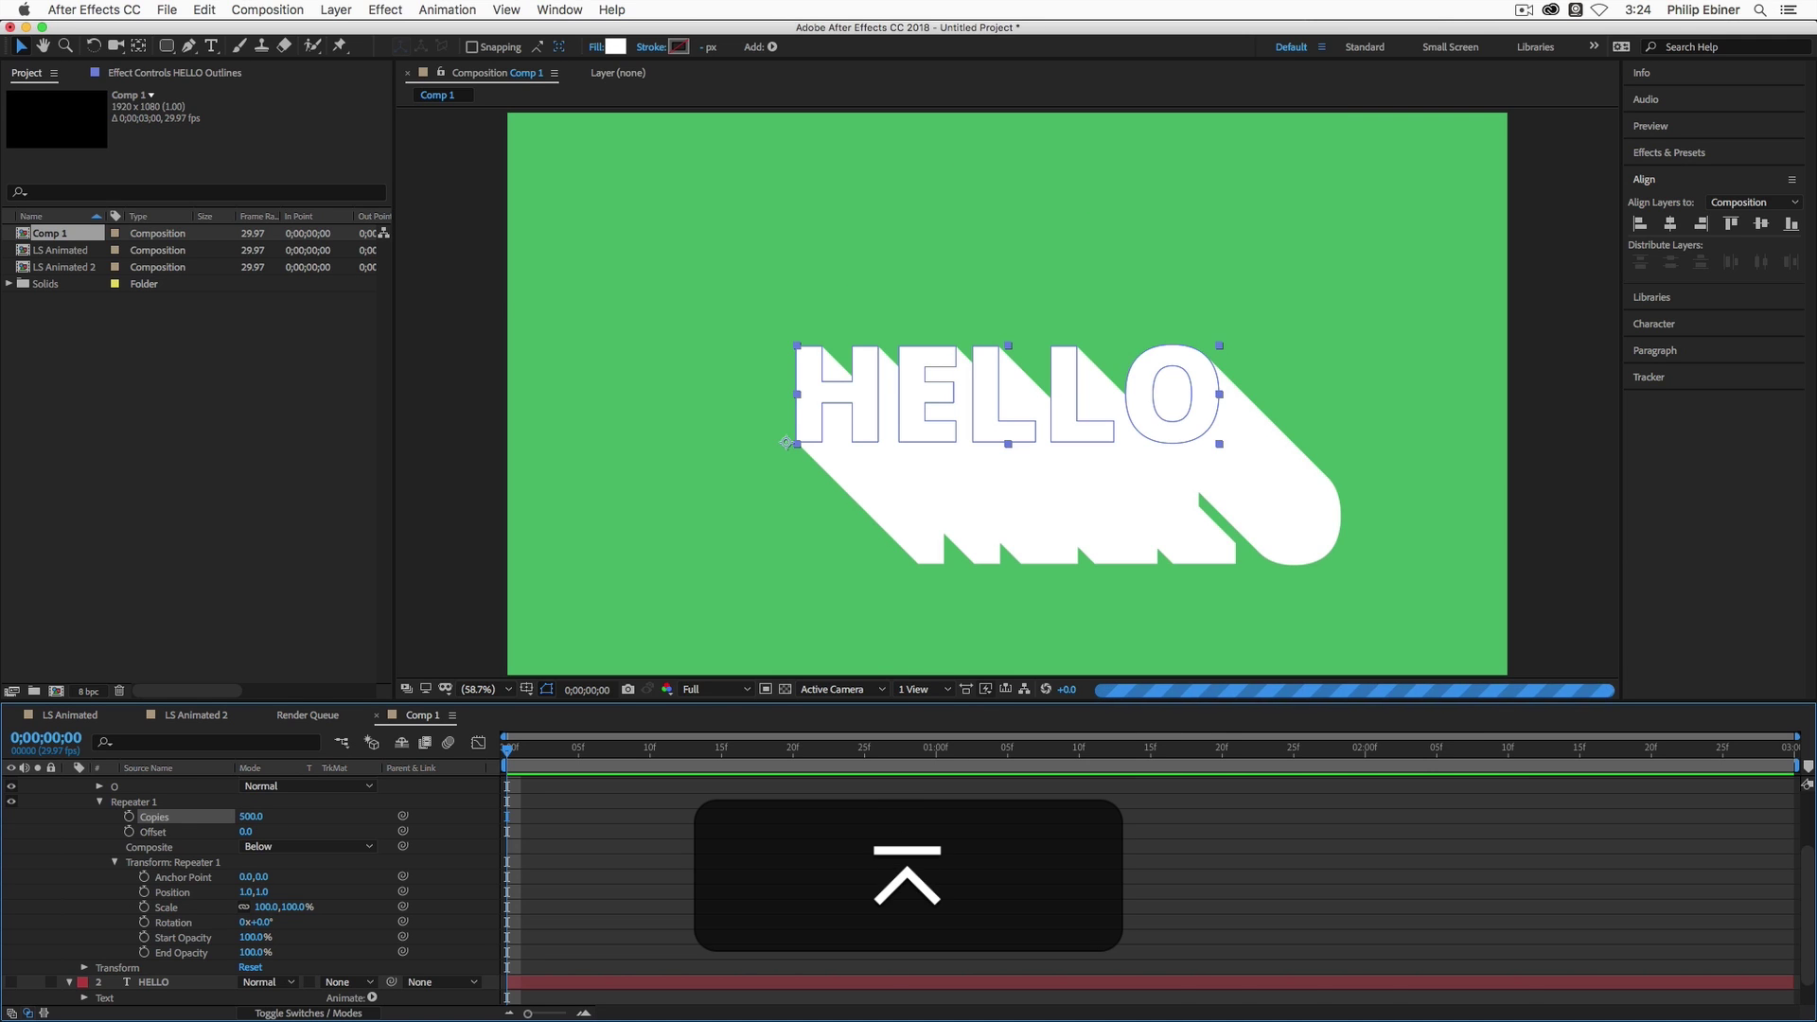
left_click(253, 816)
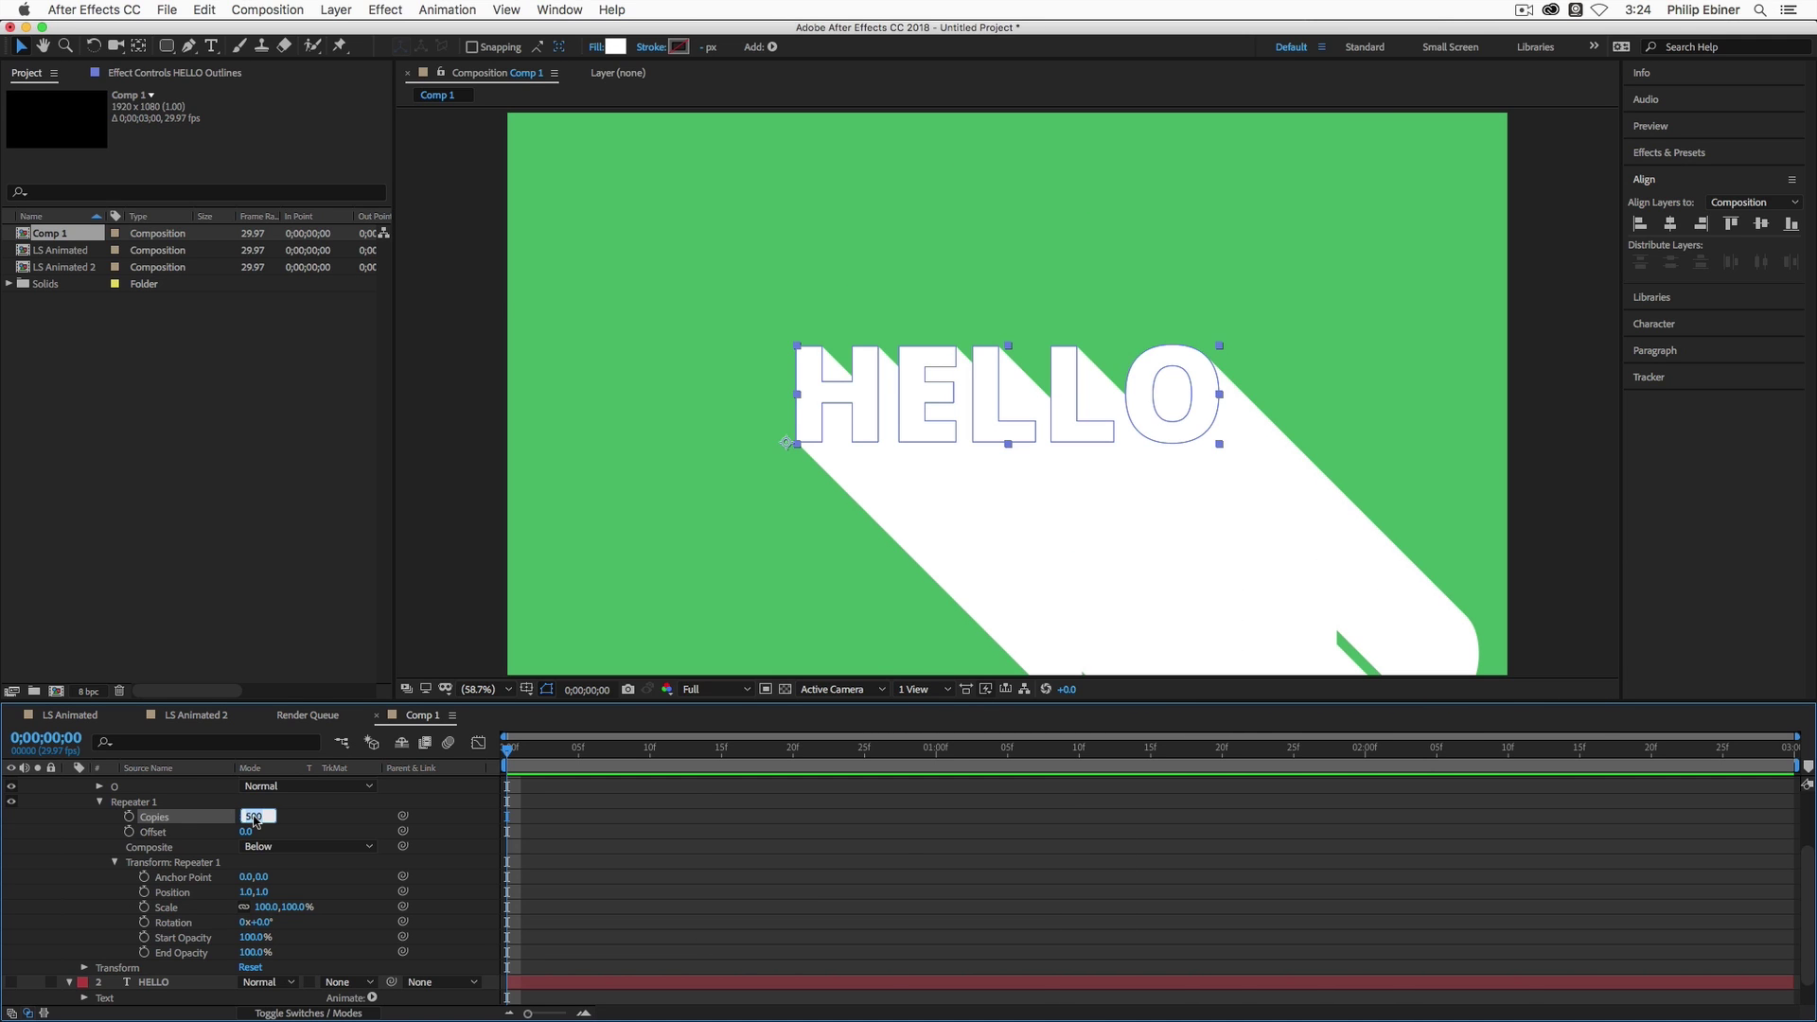
type("600")
key("Return")
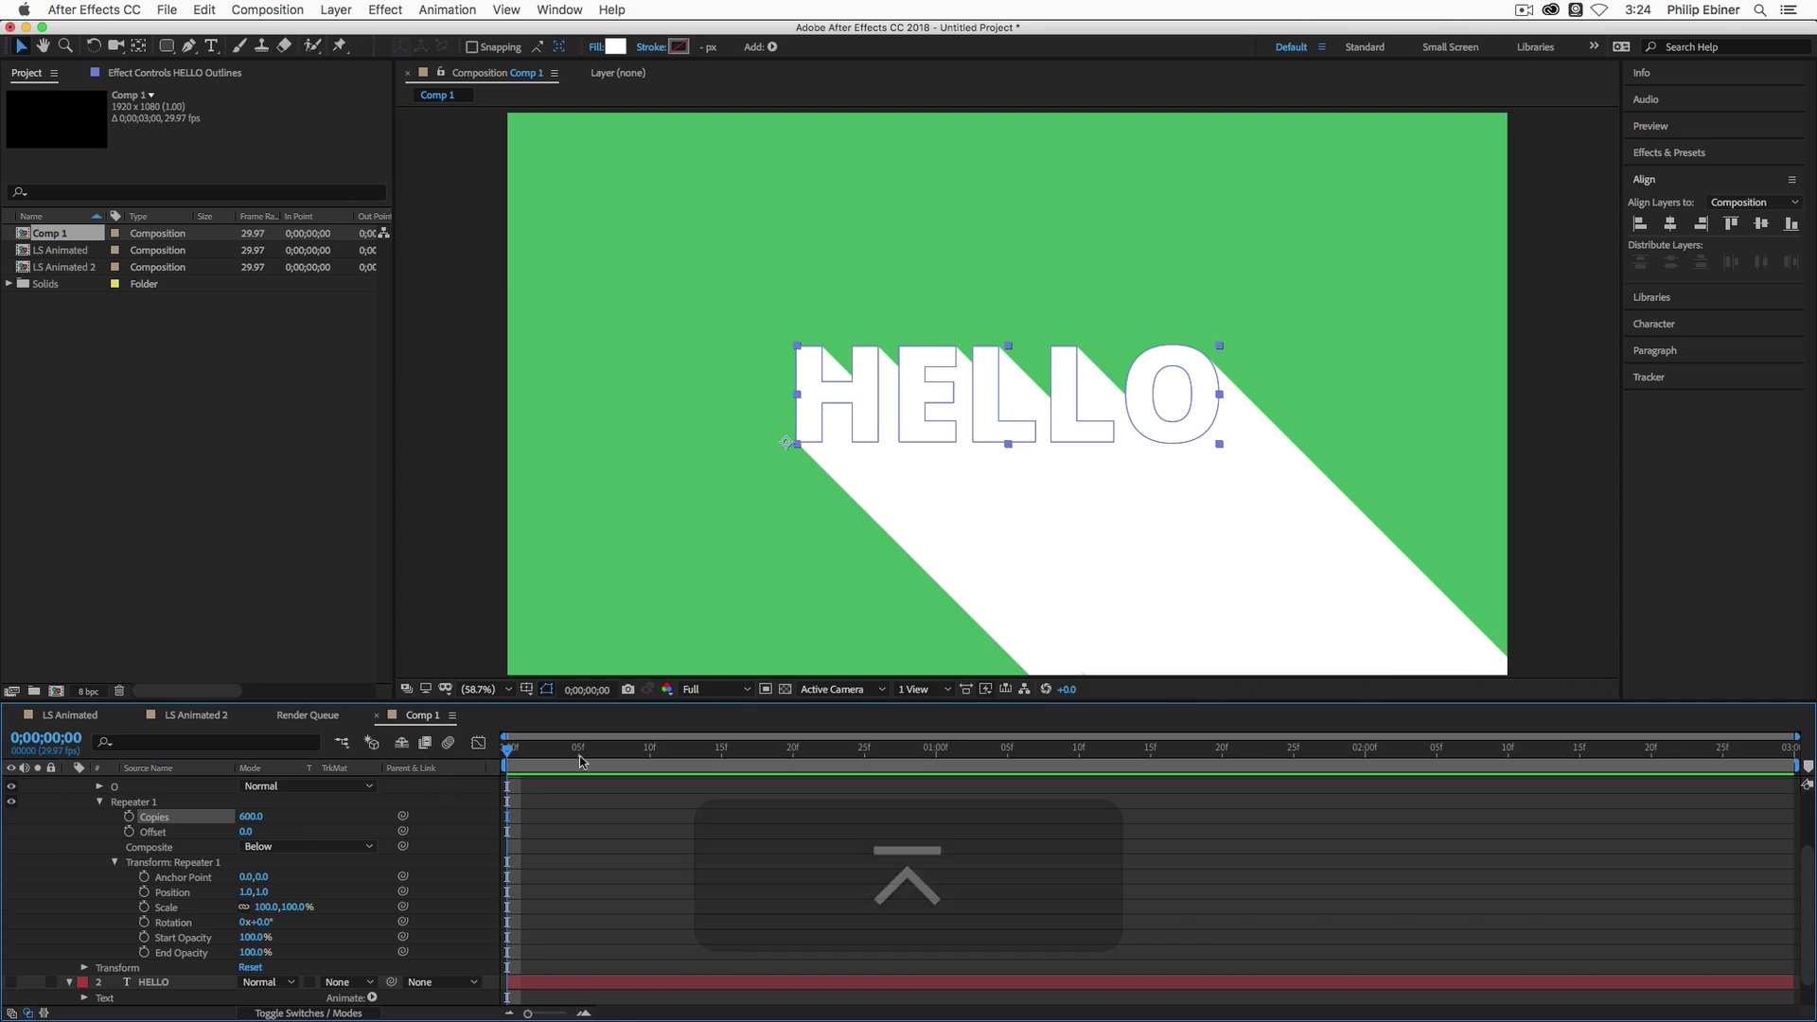
Deselect to preview the long shadow, then reselect HELLO Outlines.
left_click(933, 994)
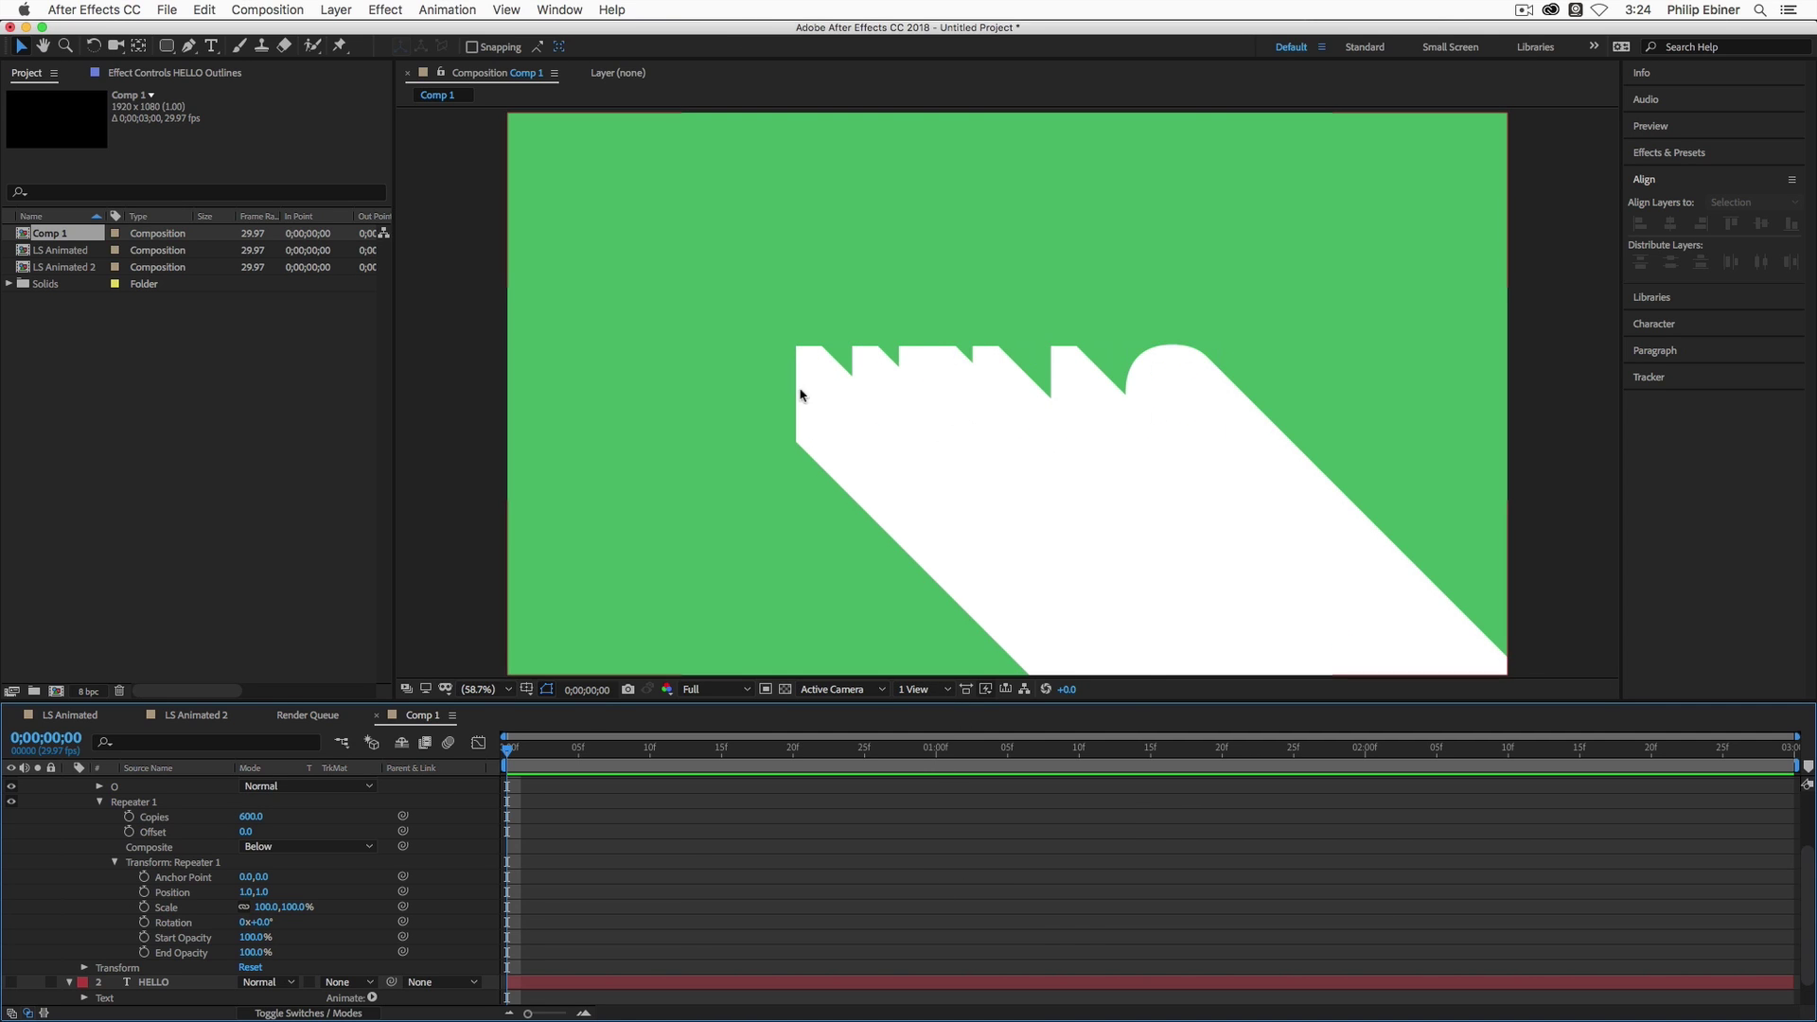
scroll(663, 856, "up", 3)
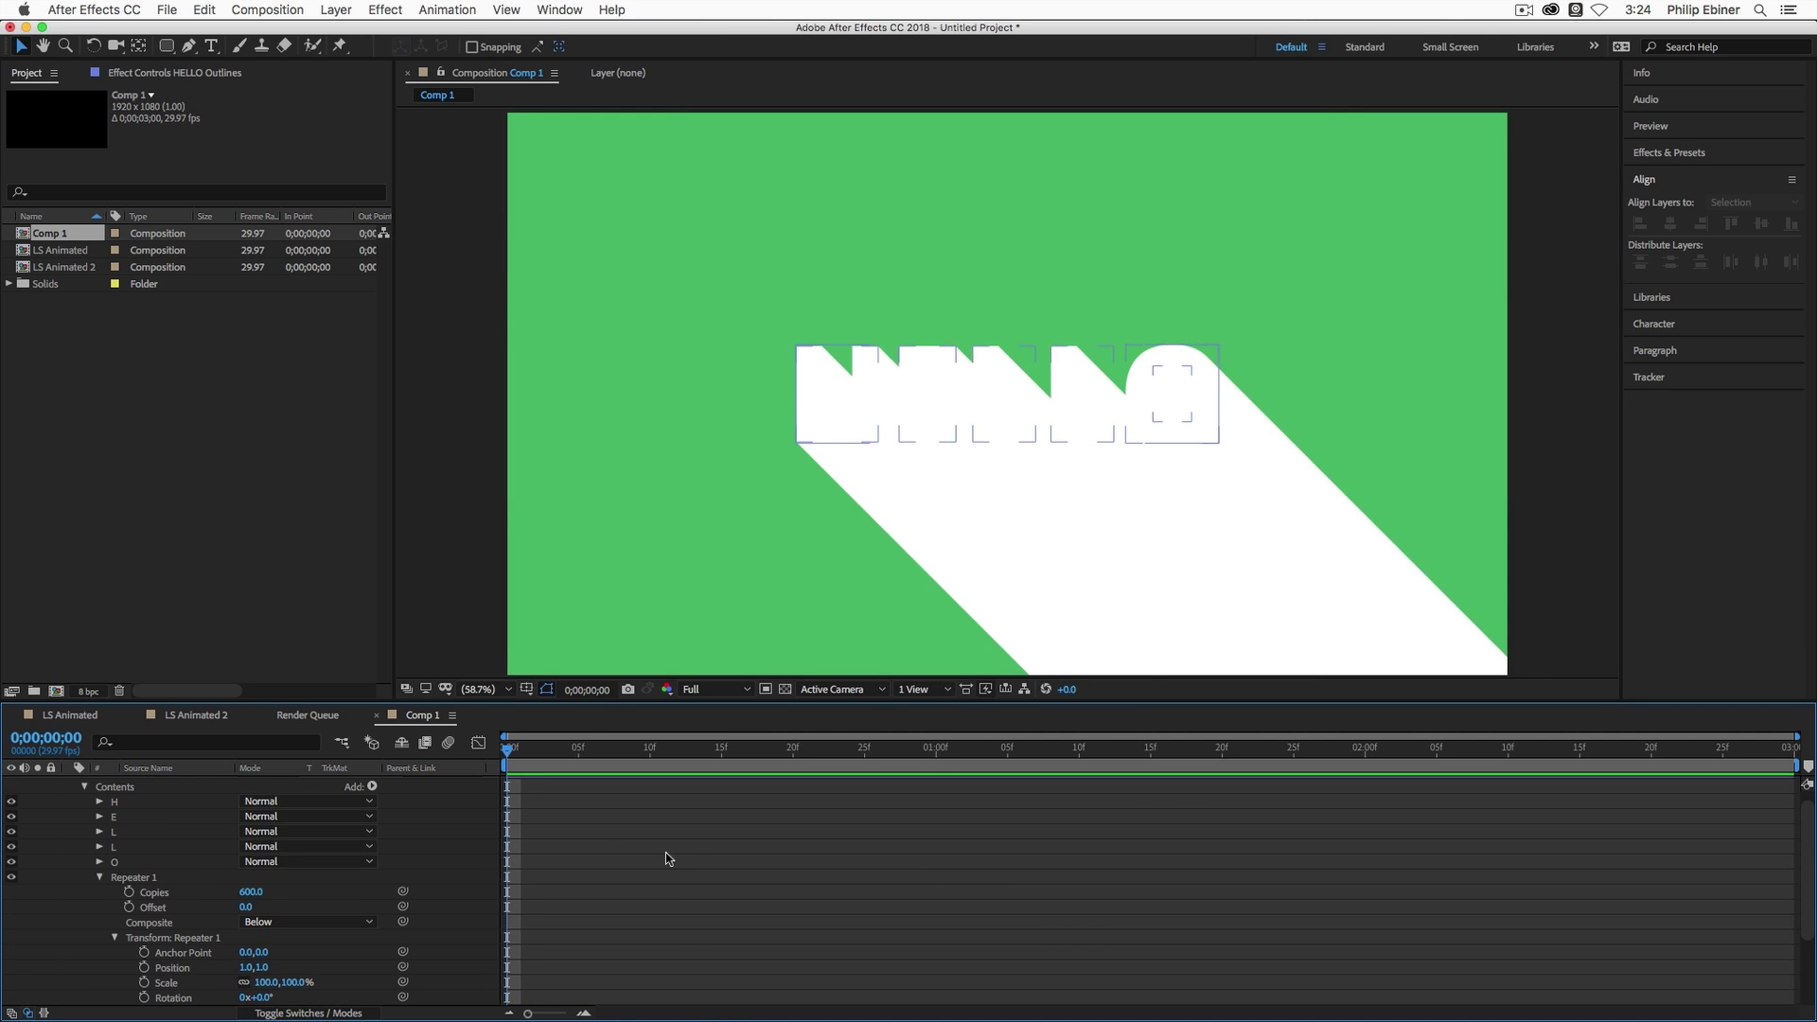
scroll(666, 857, "up", 1)
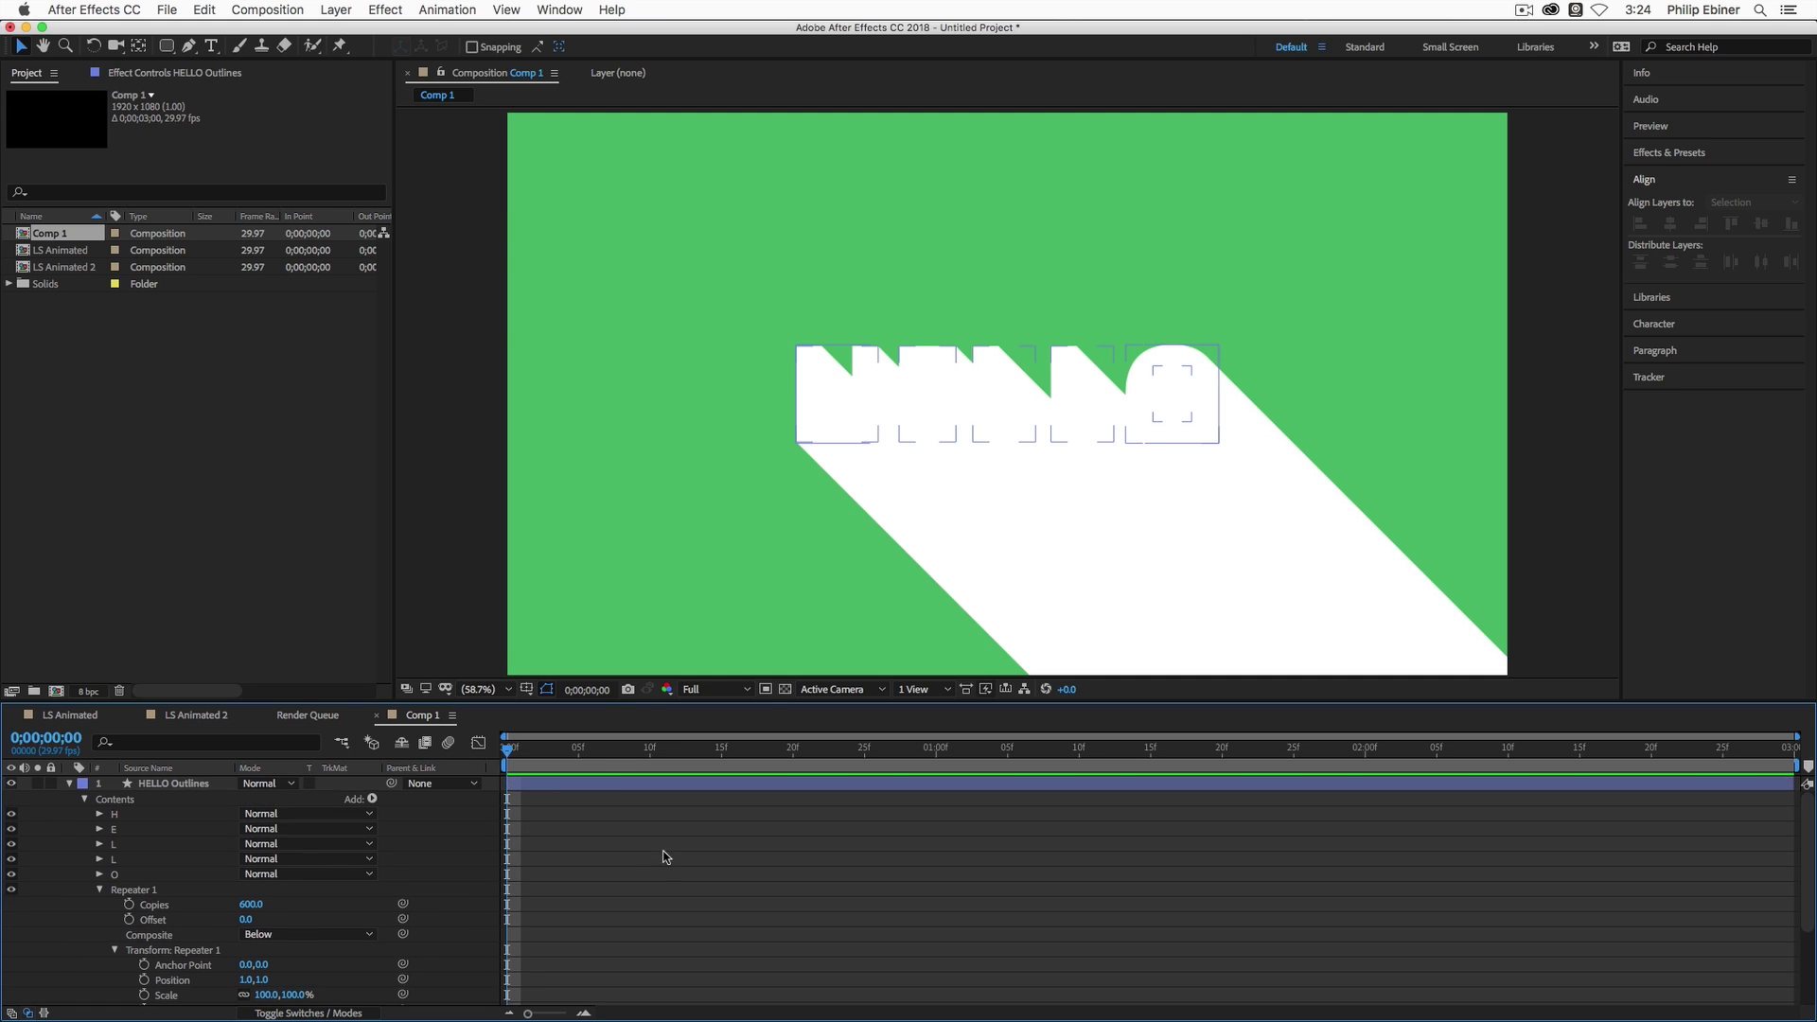
left_click(624, 785)
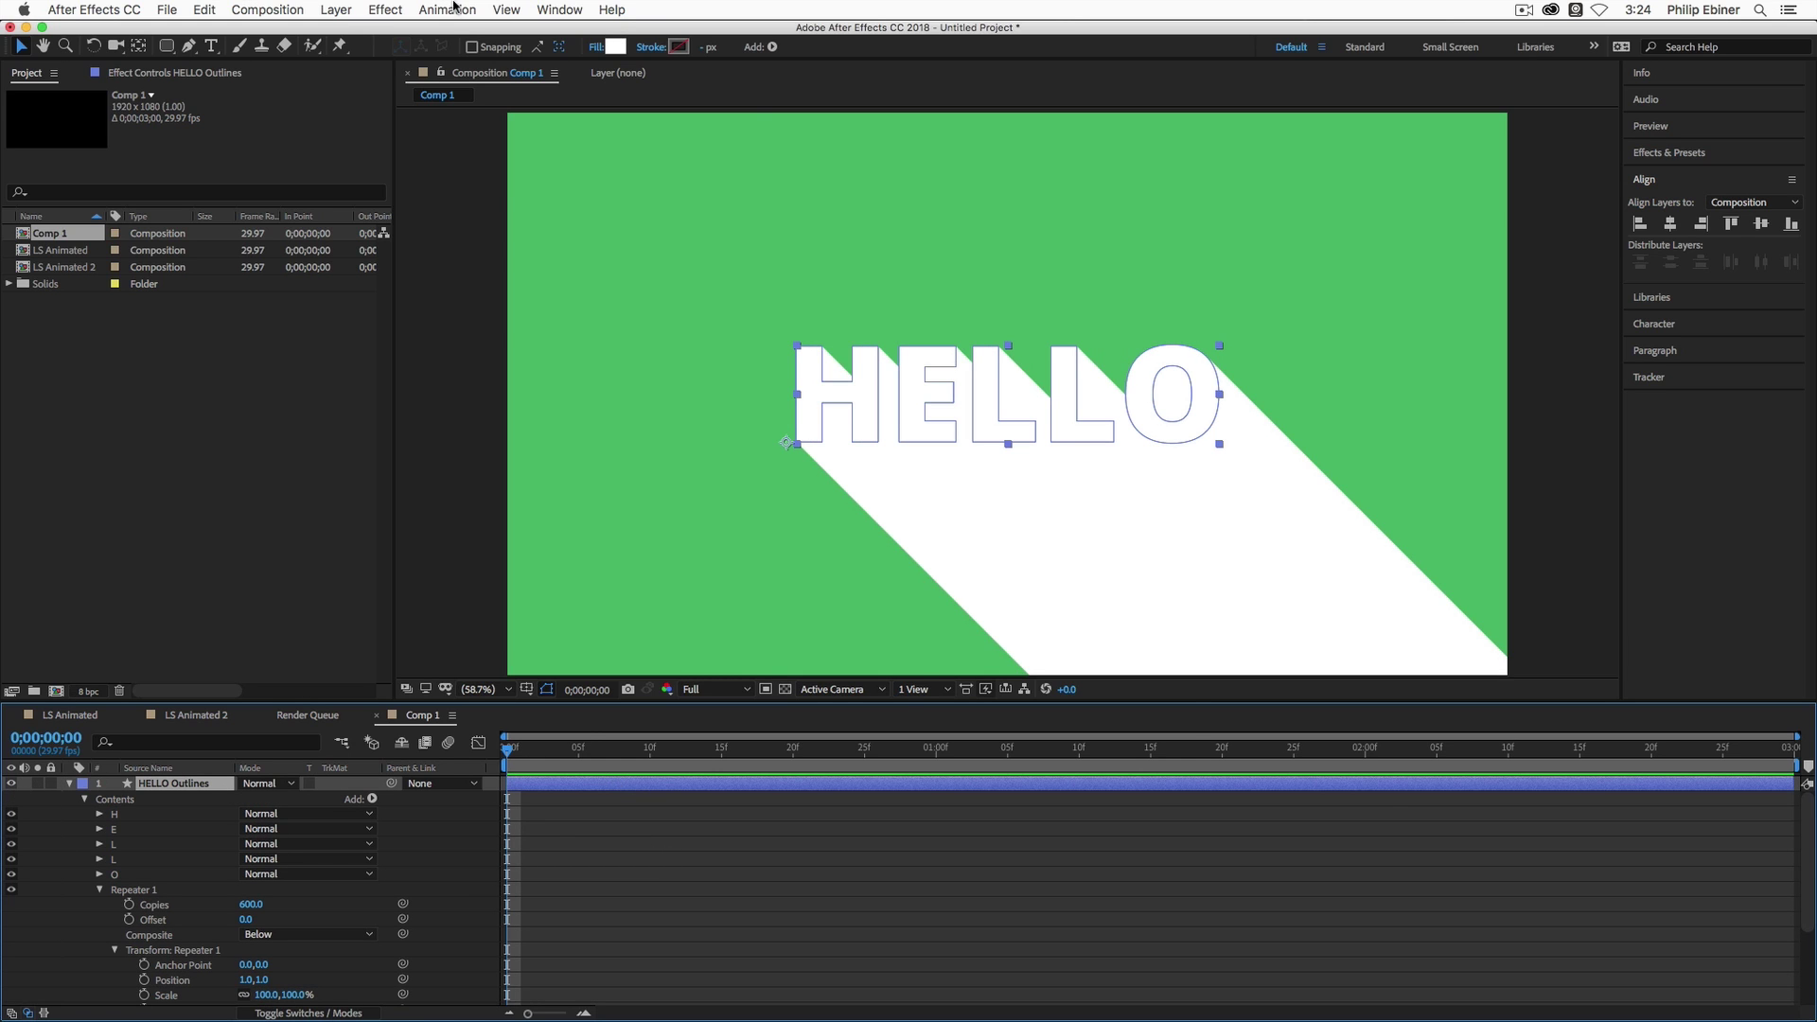
Change the HELLO Outlines fill to dark grey 1E1E1E.
left_click(616, 47)
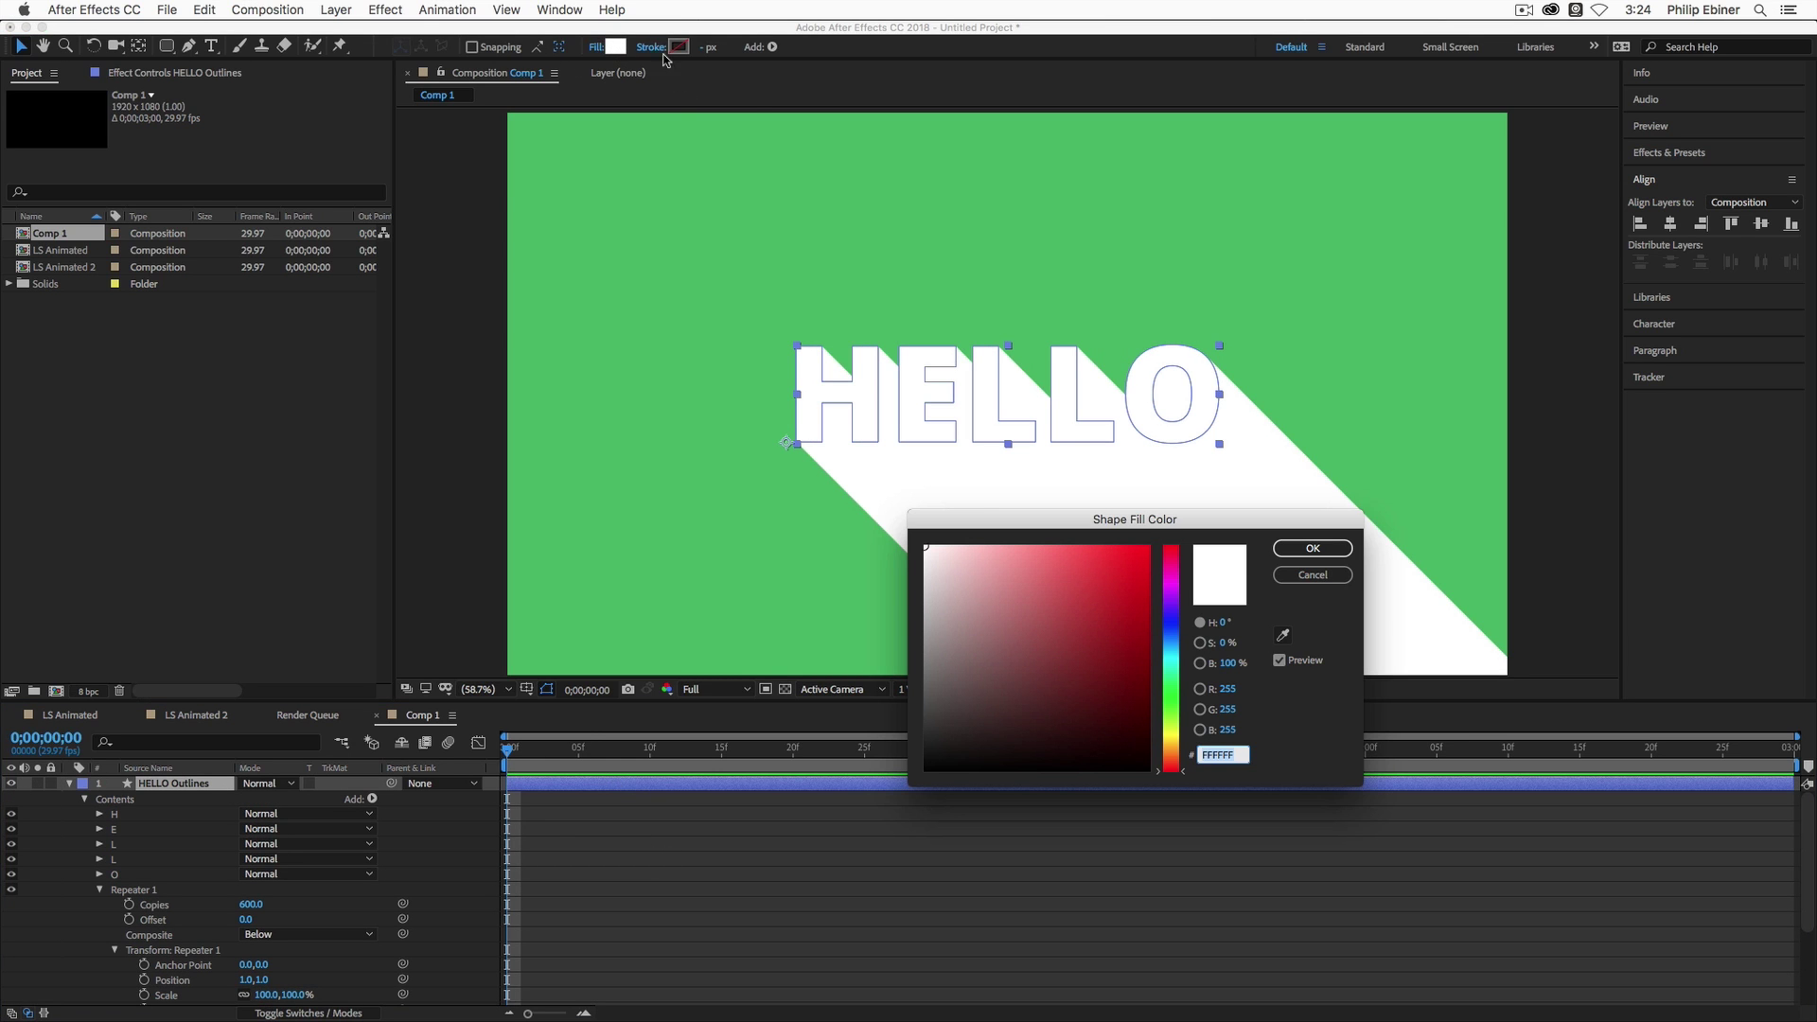
left_click_drag(928, 577, 902, 744)
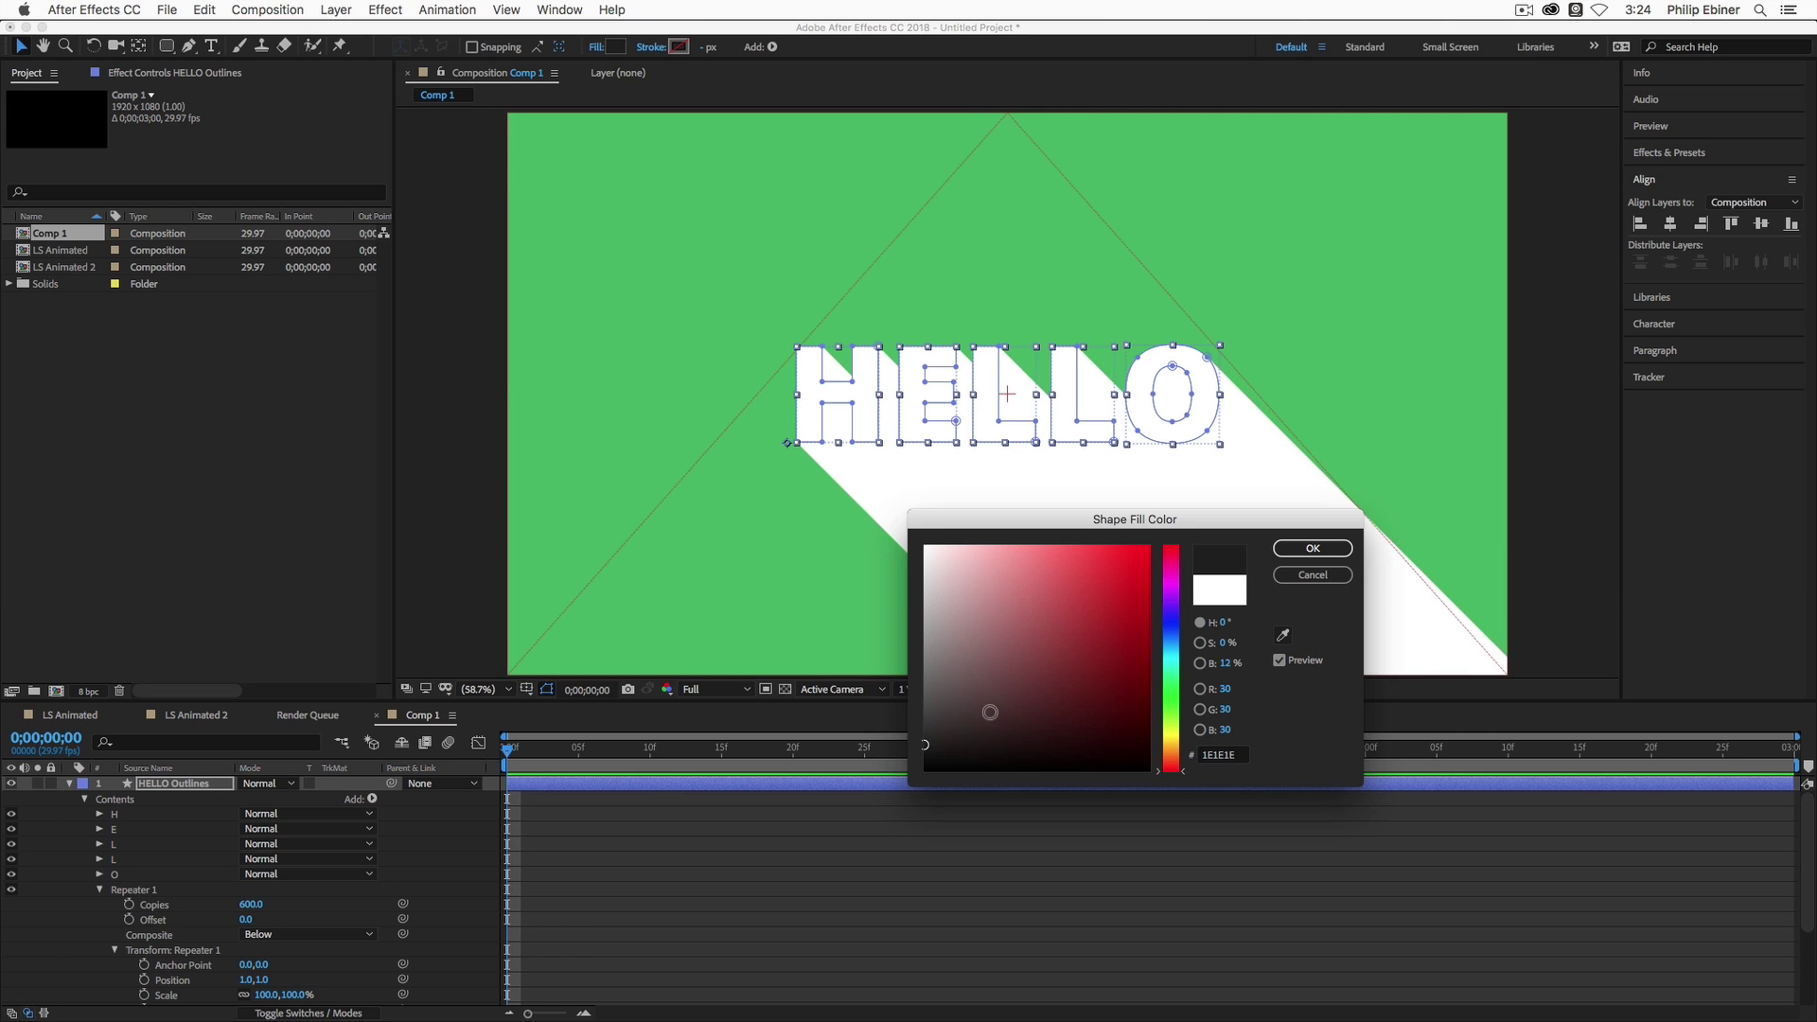
left_click(1285, 547)
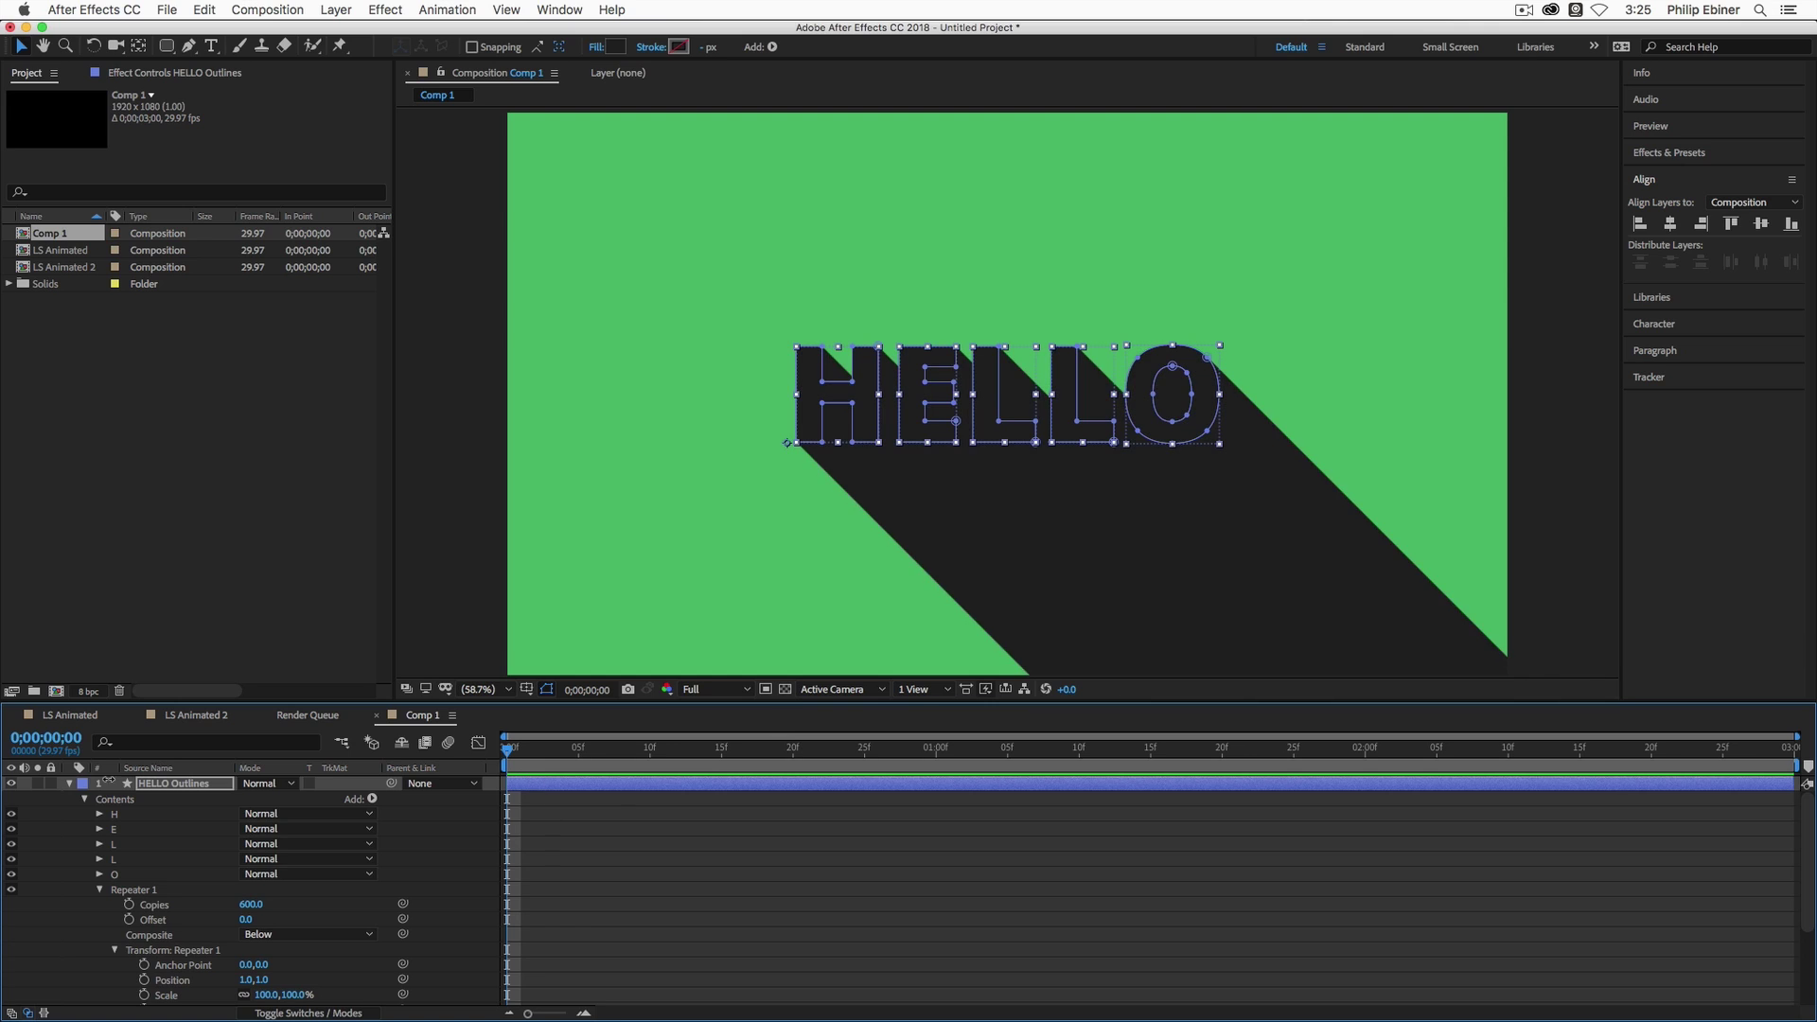
left_click(68, 783)
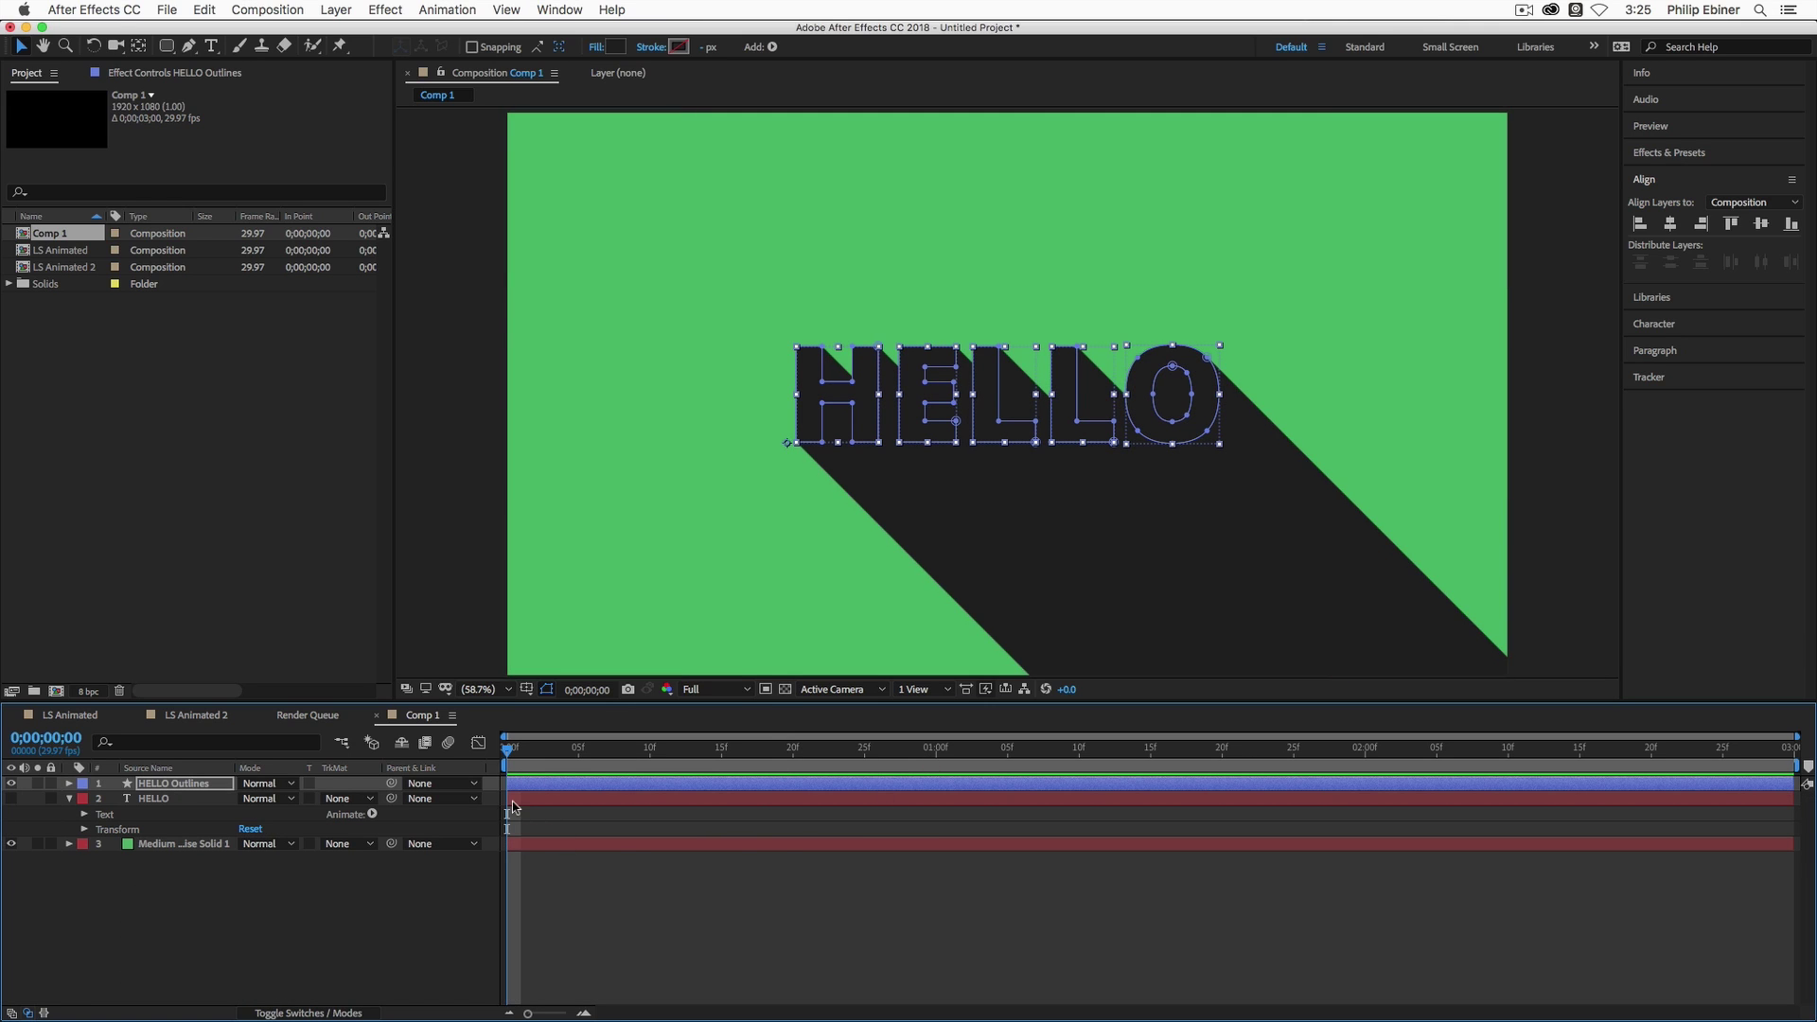
Move the HELLO text layer above HELLO Outlines and make it visible.
left_click(573, 818)
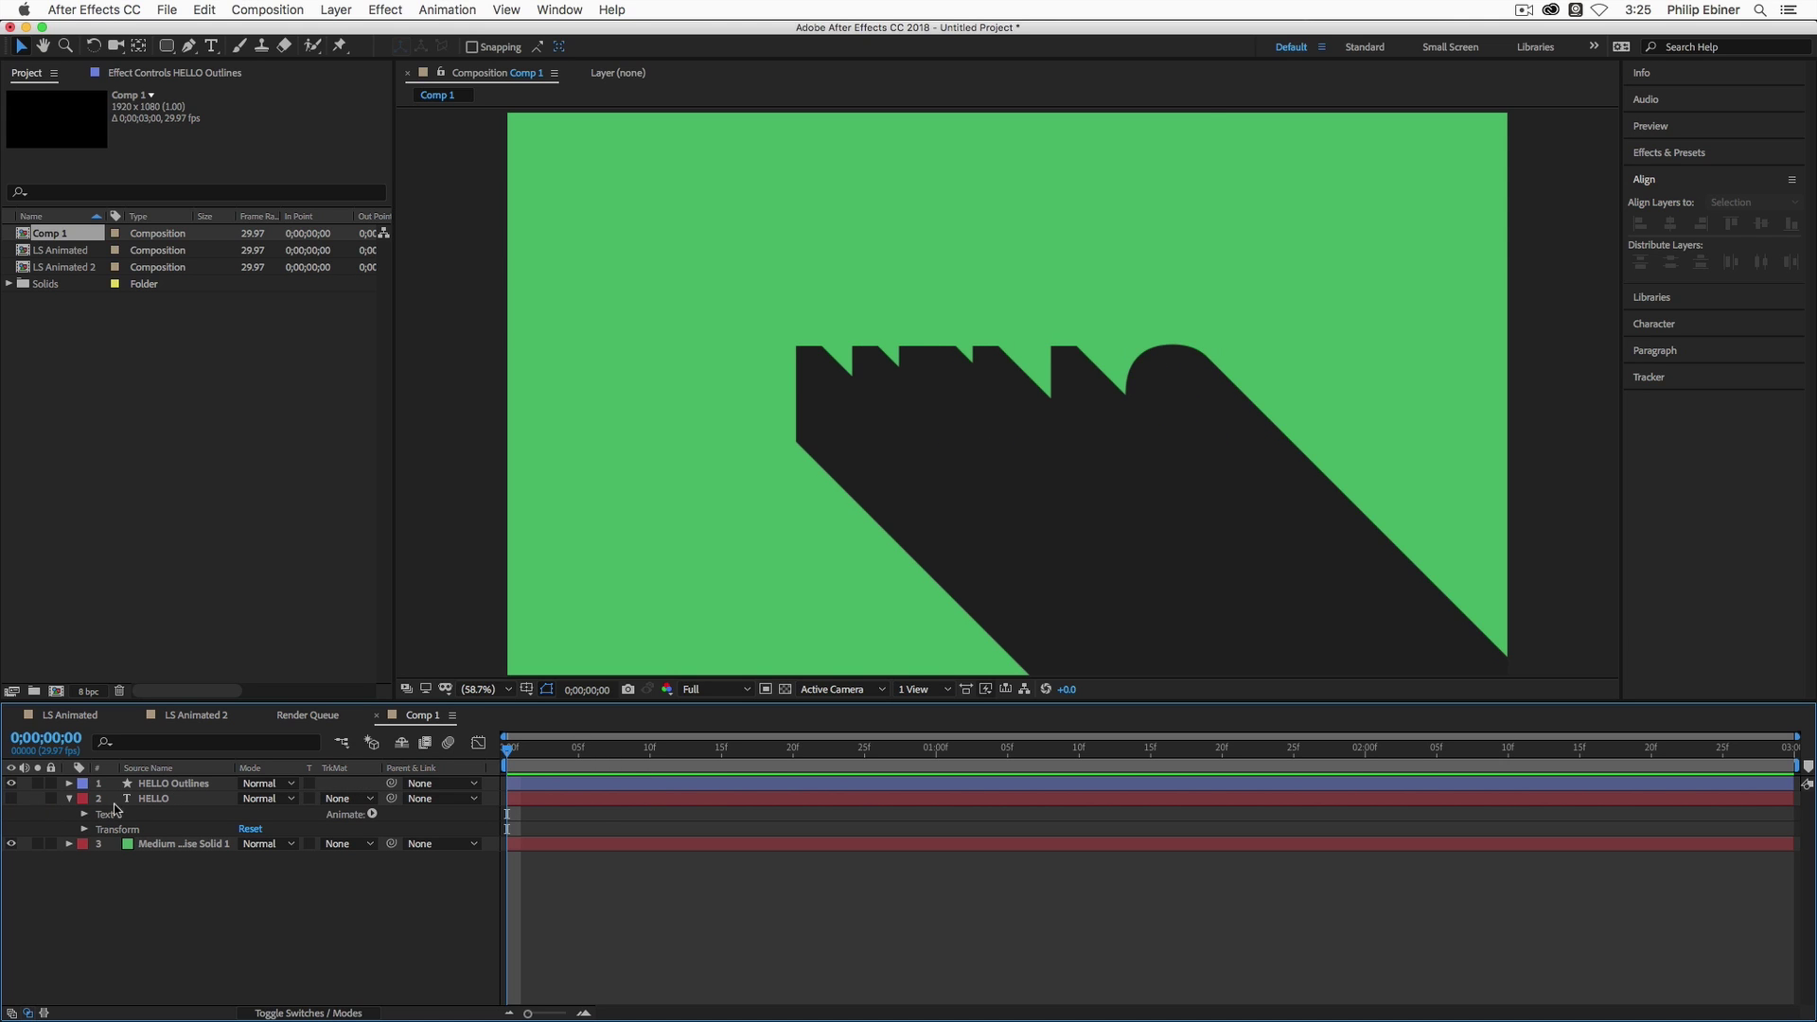
left_click_drag(163, 801, 157, 781)
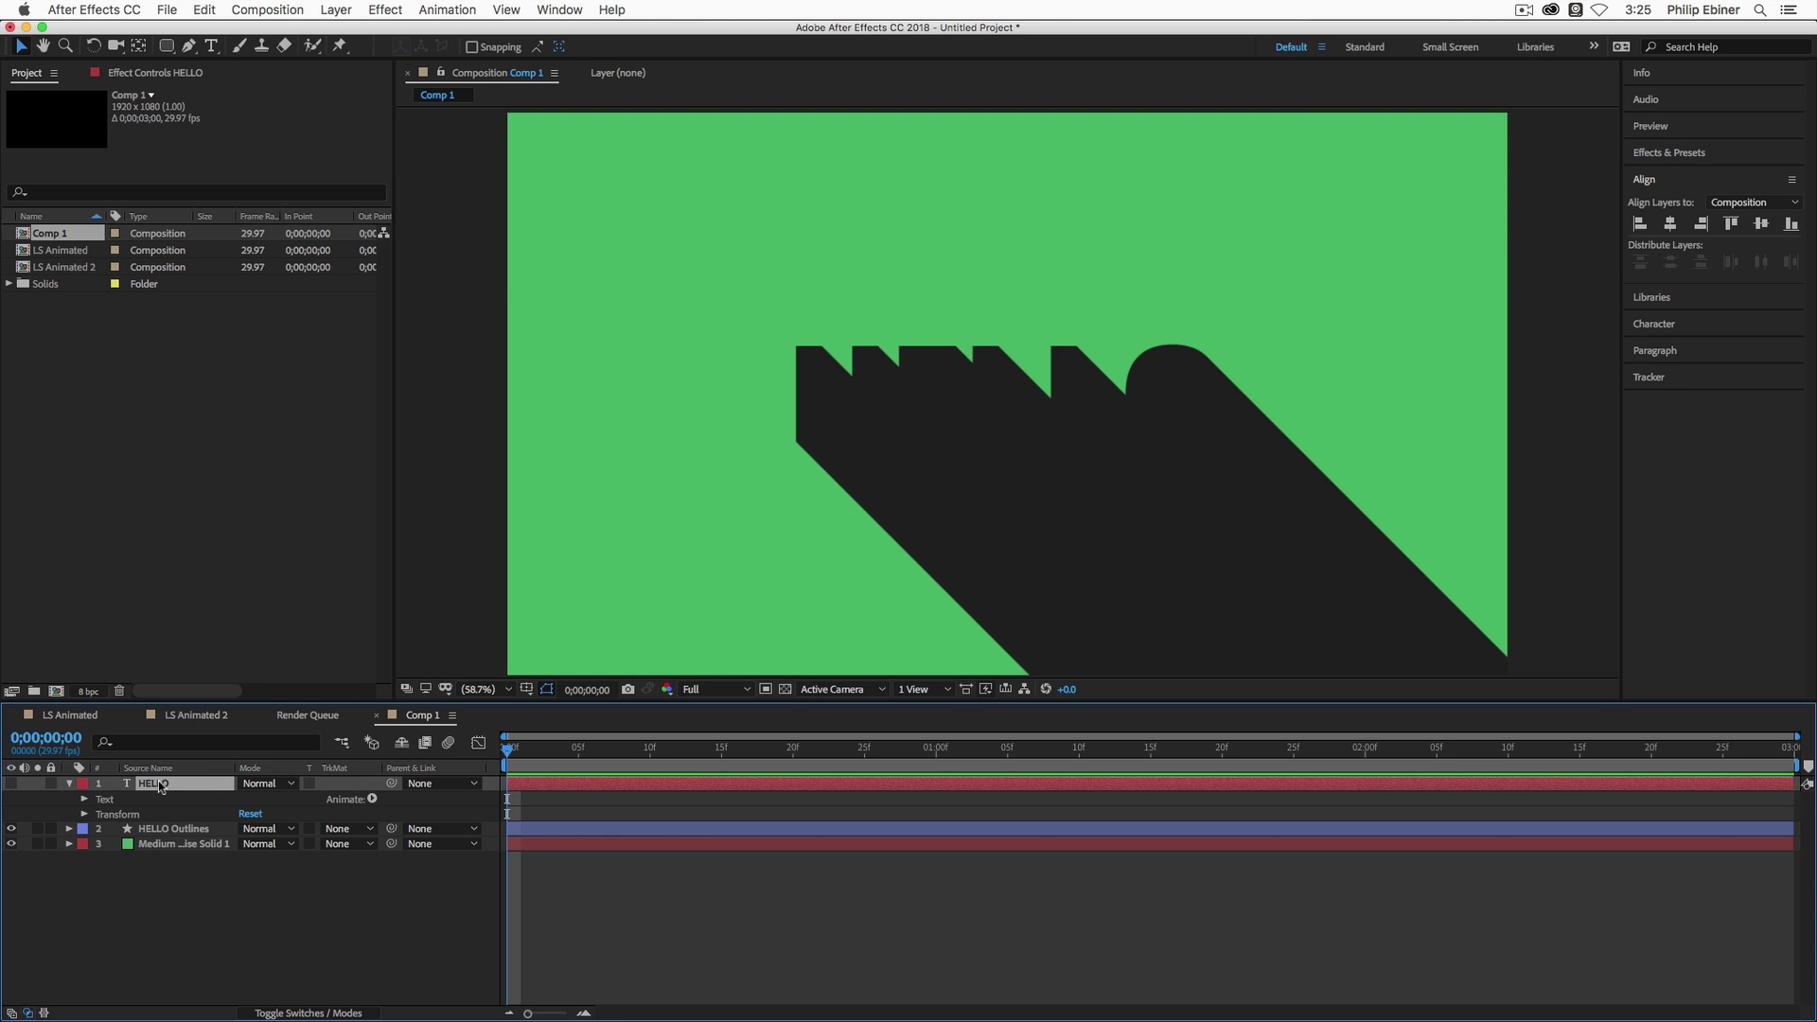
left_click(10, 783)
left_click(851, 961)
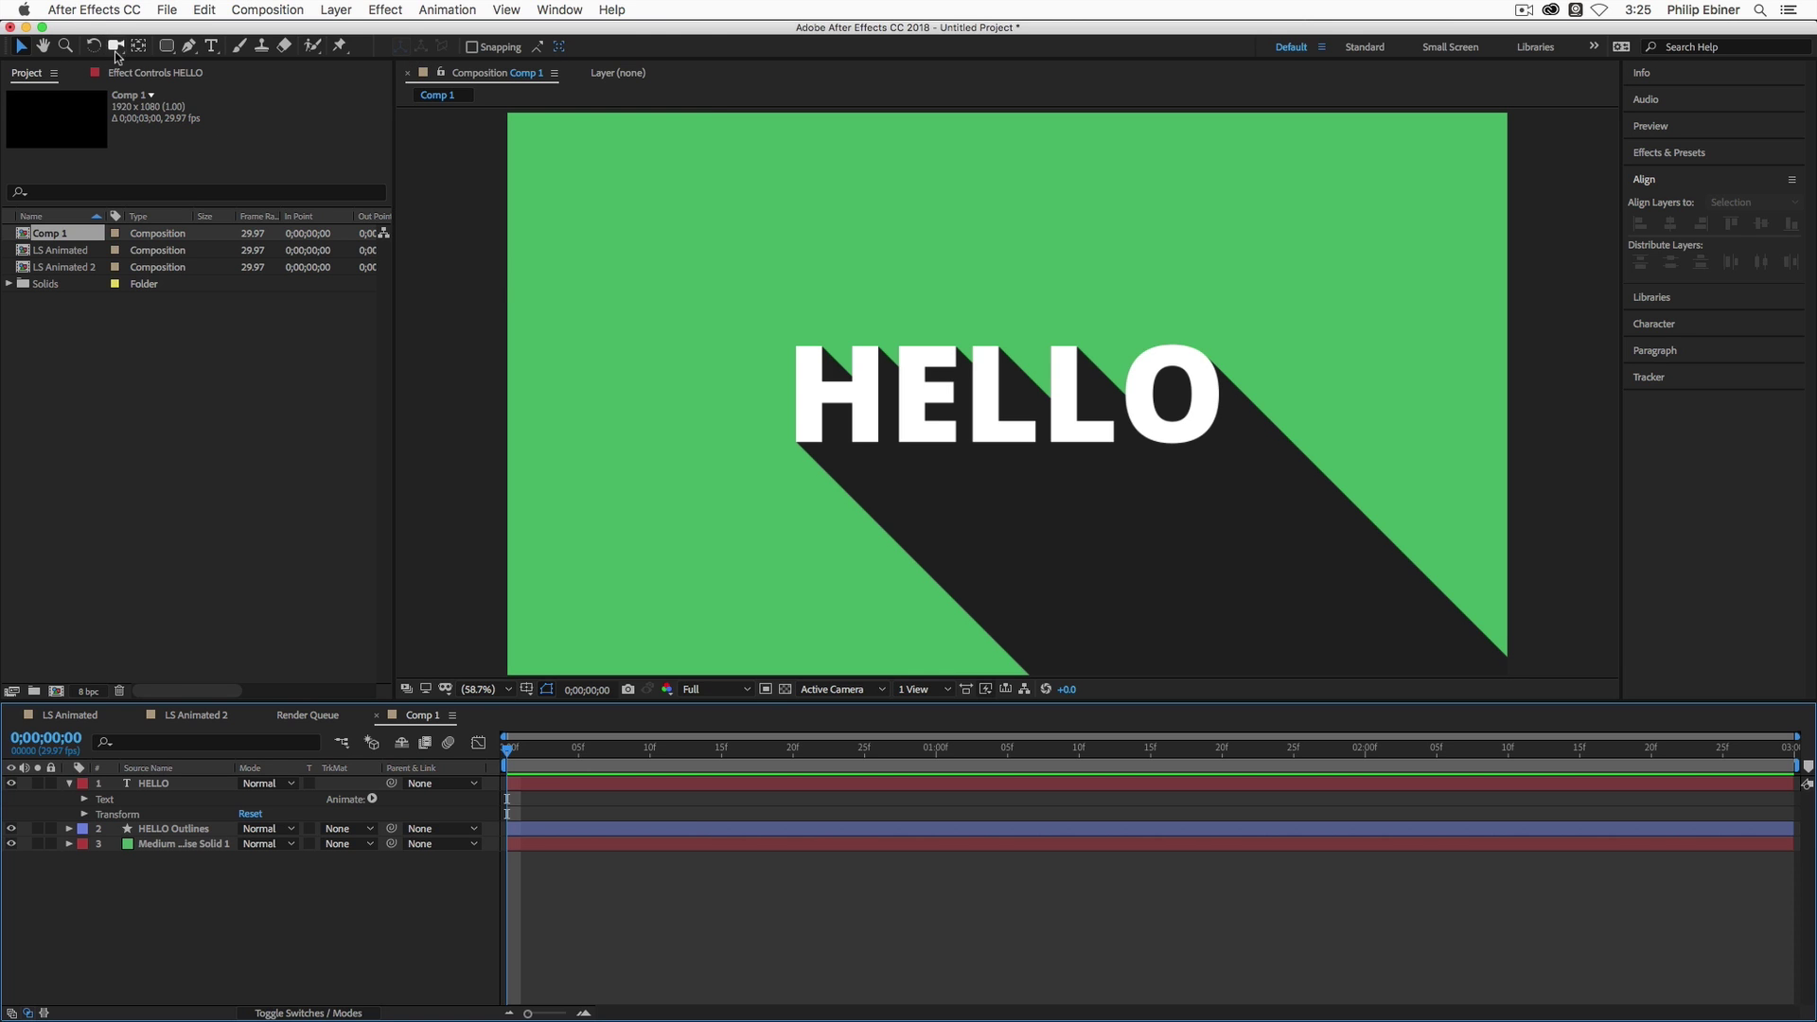
Draw a large centred ellipse around HELLO and fill it red.
left_click_drag(170, 49, 232, 84)
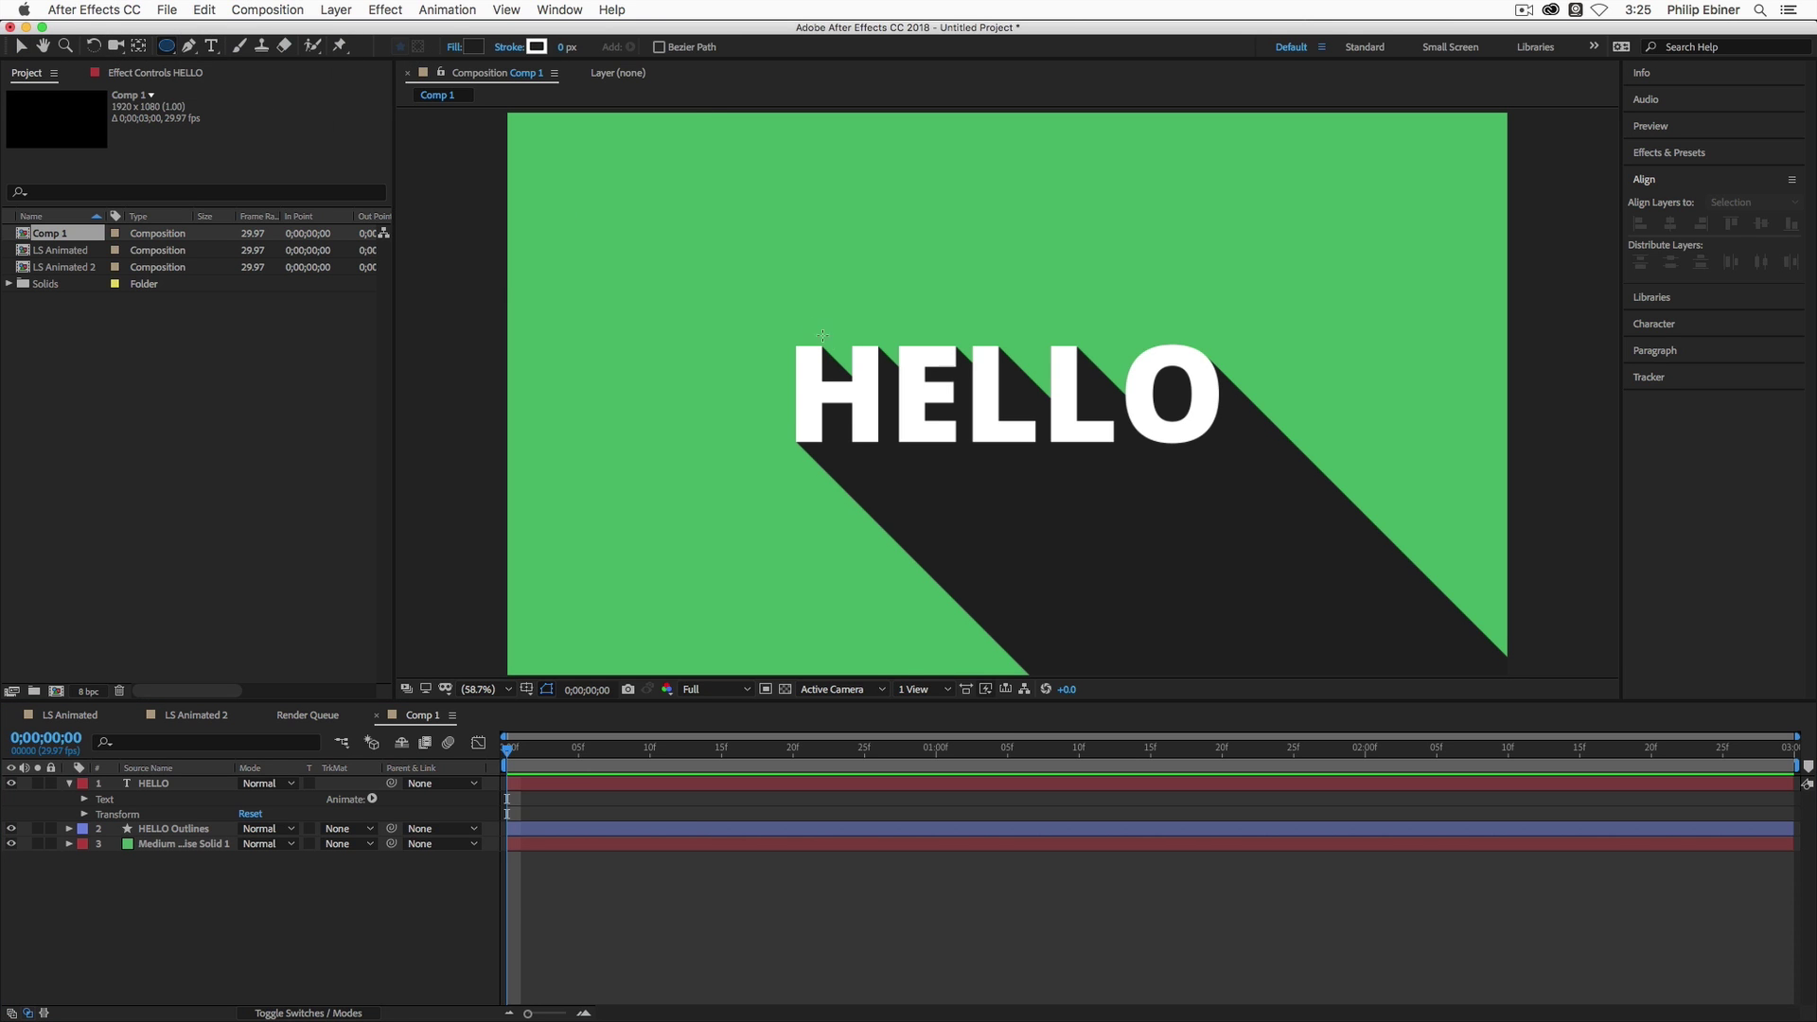
left_click_drag(713, 272, 1378, 558)
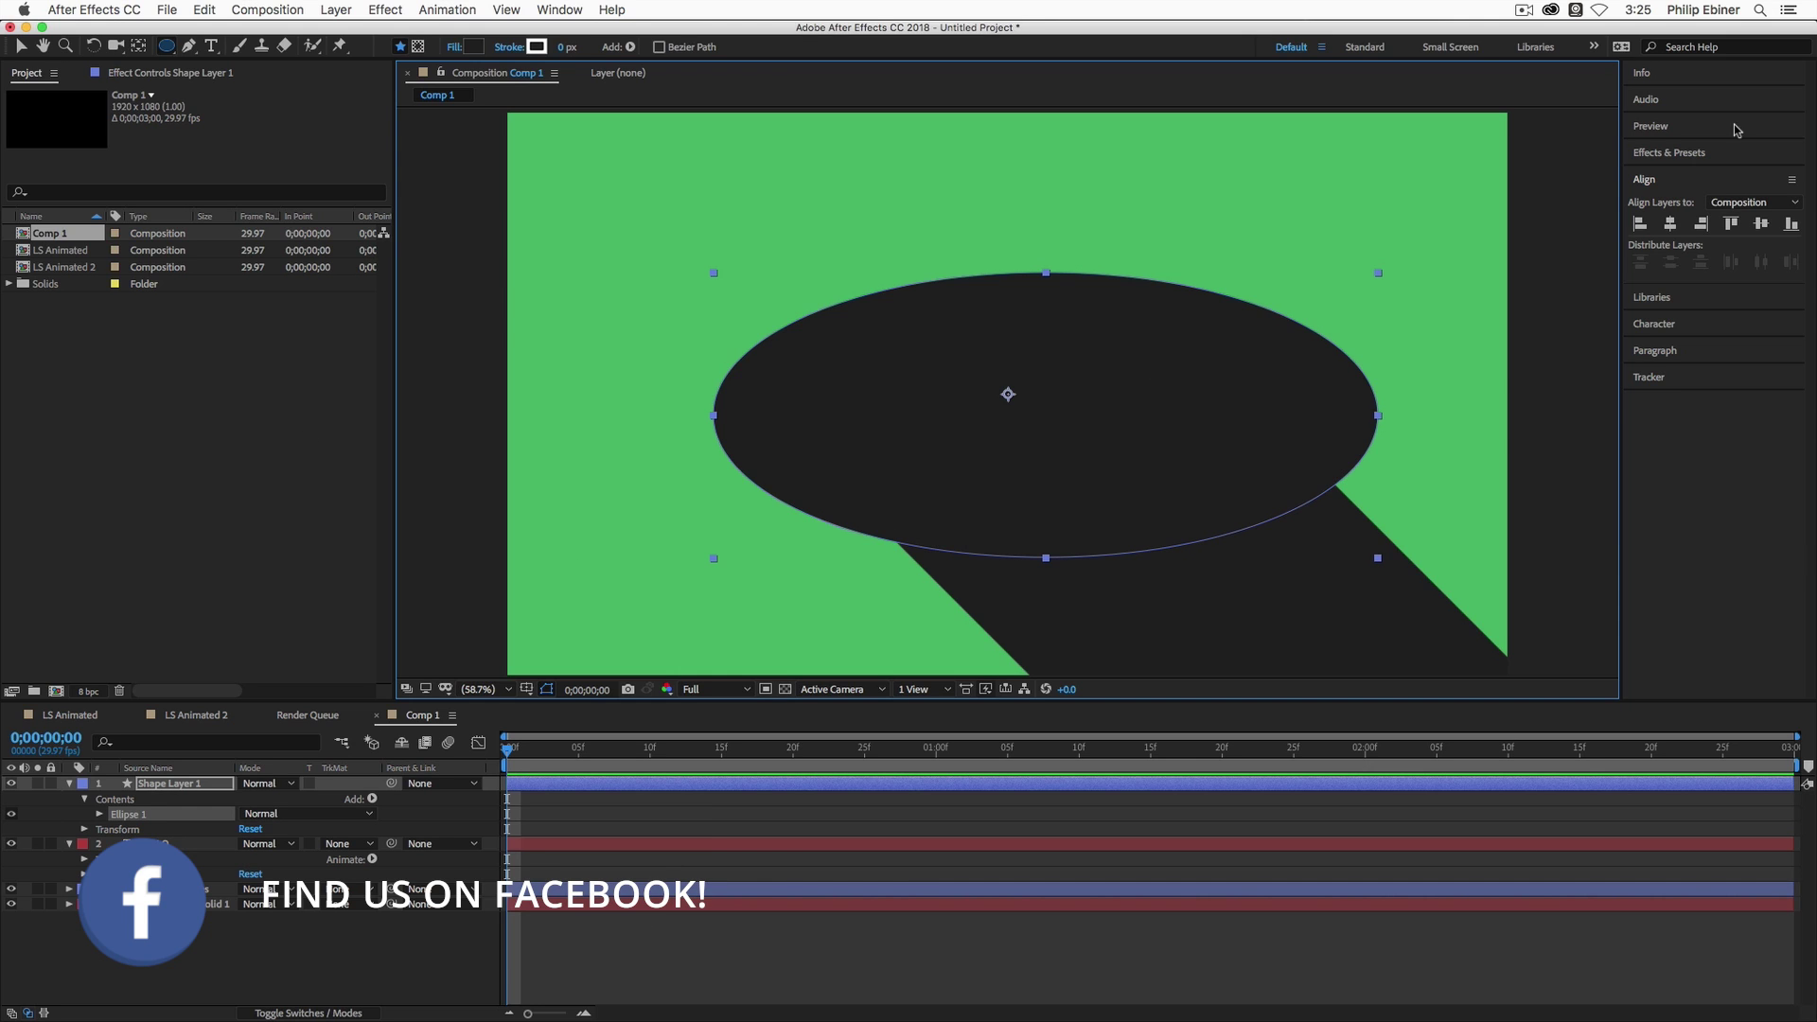
left_click(1670, 224)
left_click(1762, 223)
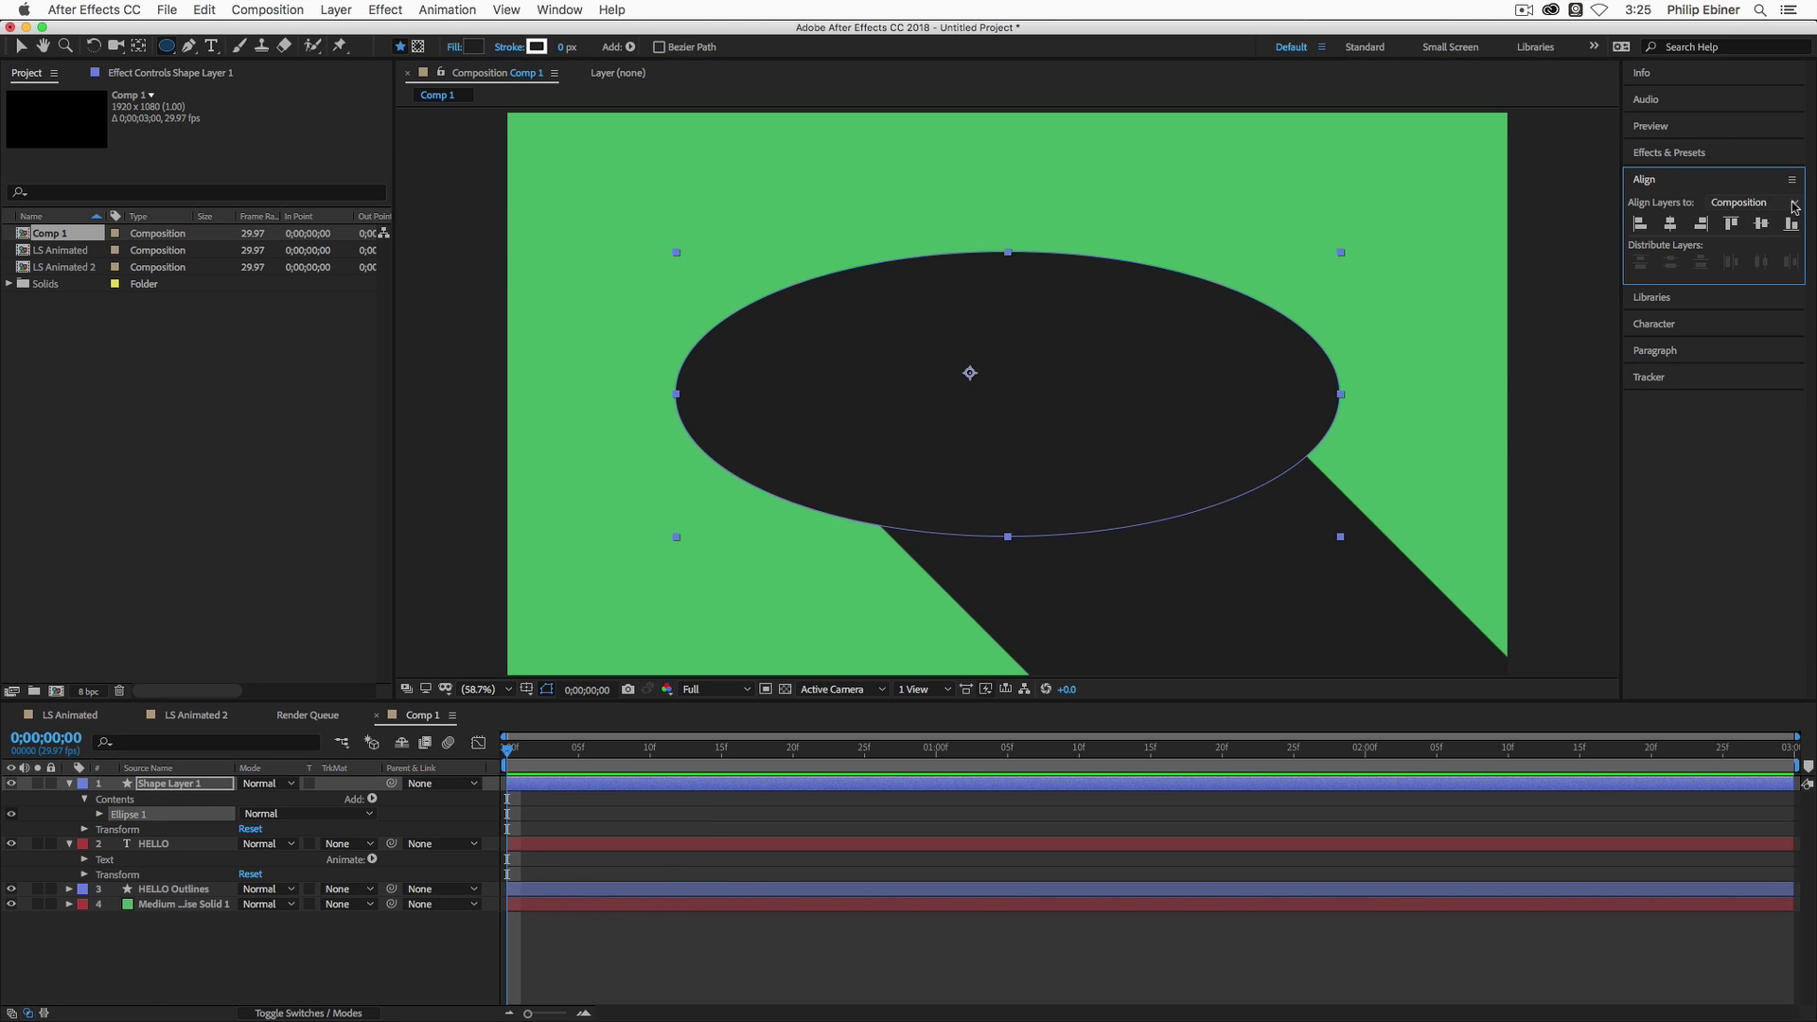
left_click(473, 47)
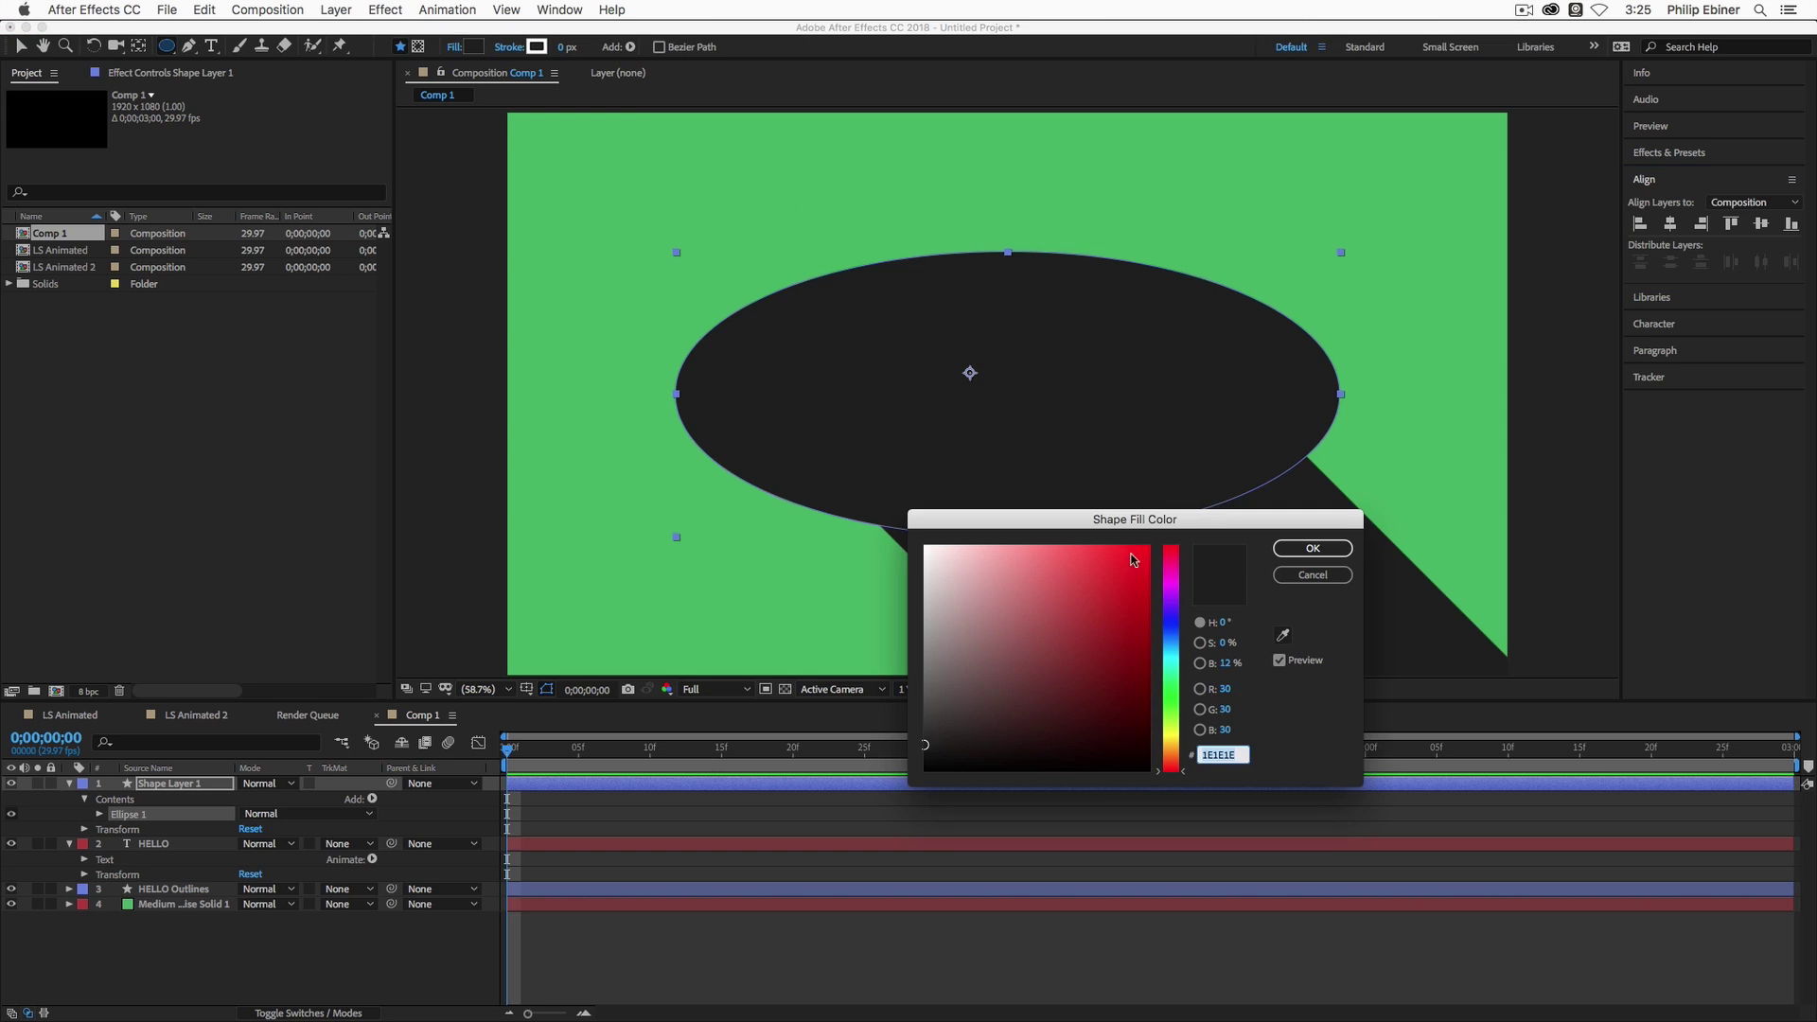
left_click(1054, 560)
left_click(1054, 565)
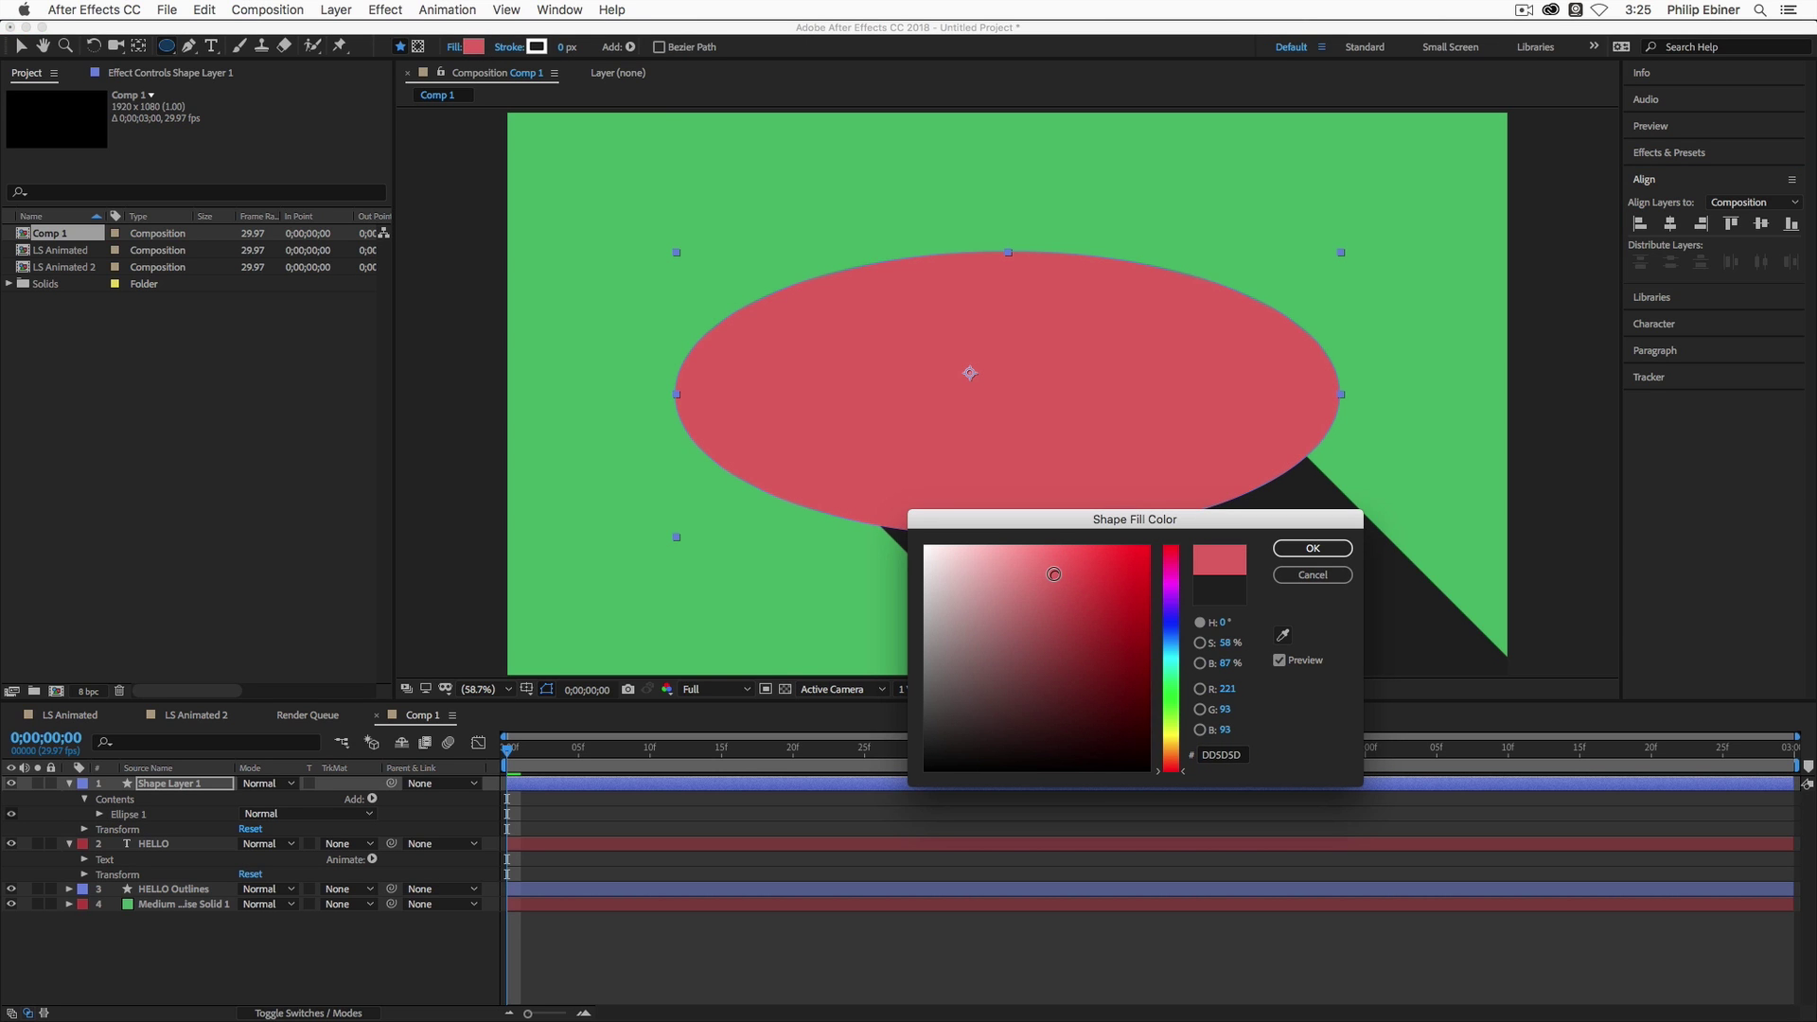
left_click(1313, 548)
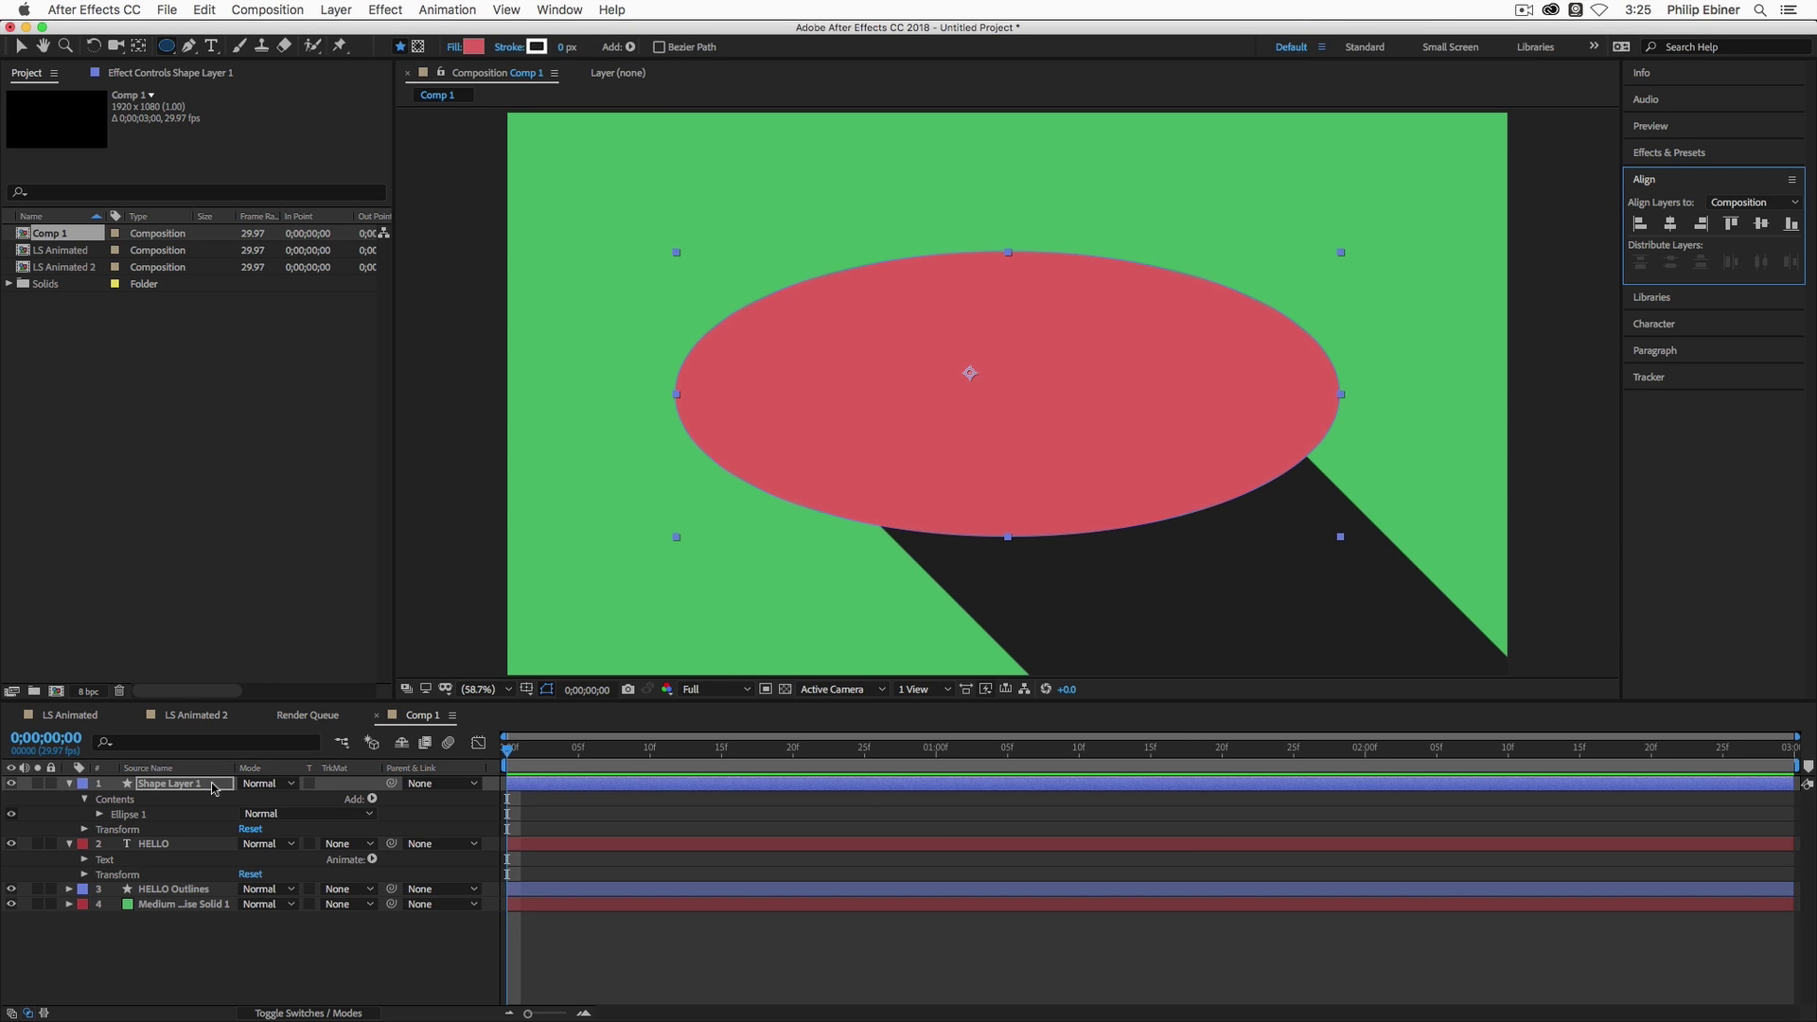
Place the ellipse below HELLO Outlines, duplicate it, and move the copy above HELLO Outlines.
left_click_drag(213, 791, 226, 899)
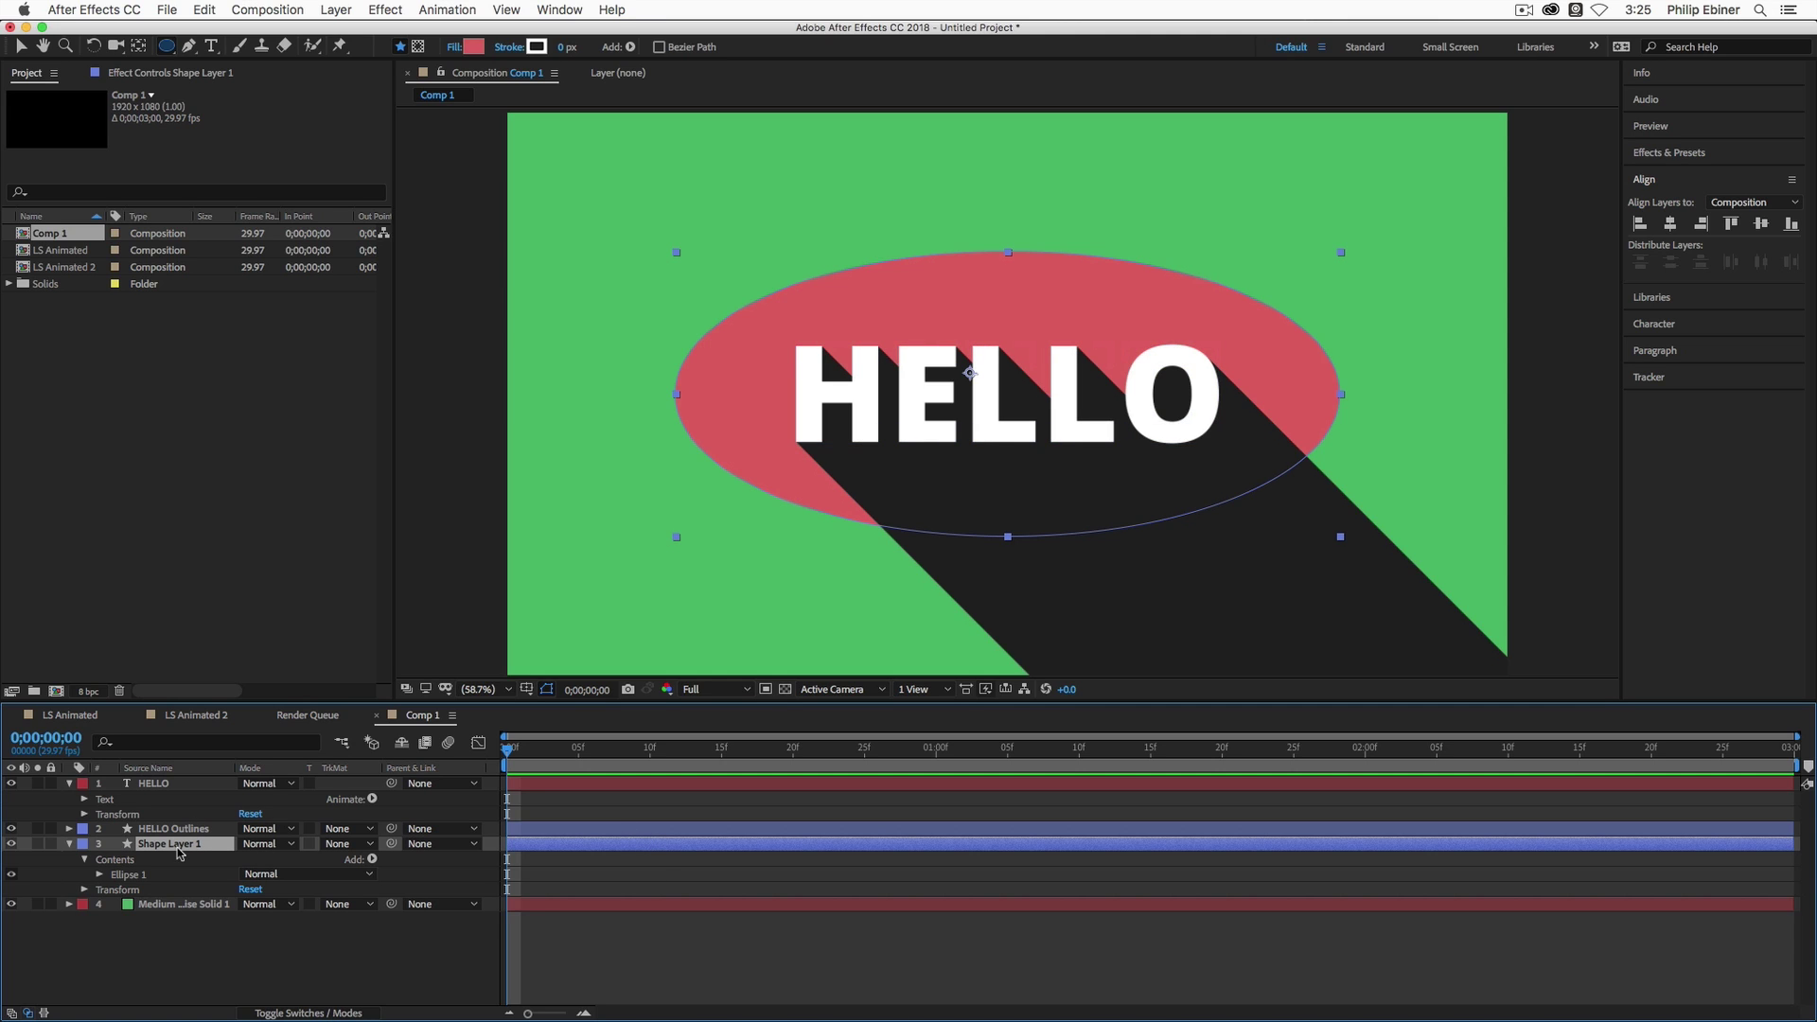
key("super")
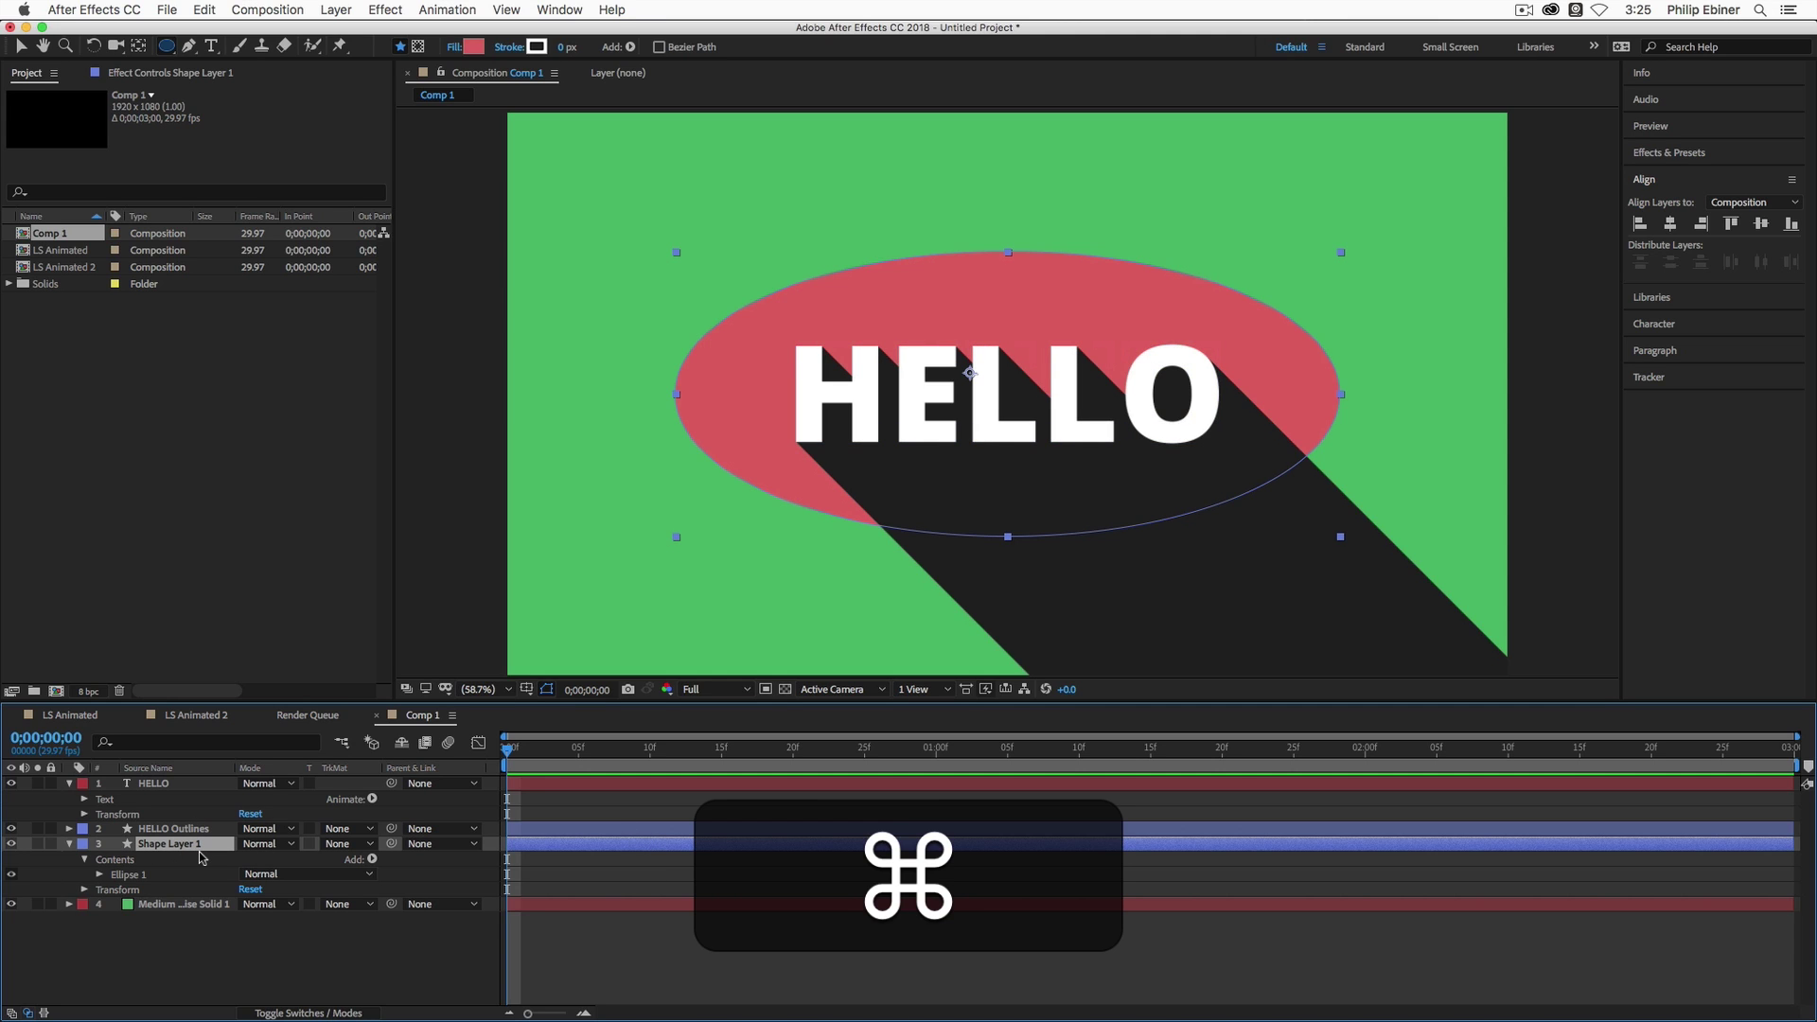
key("super+d")
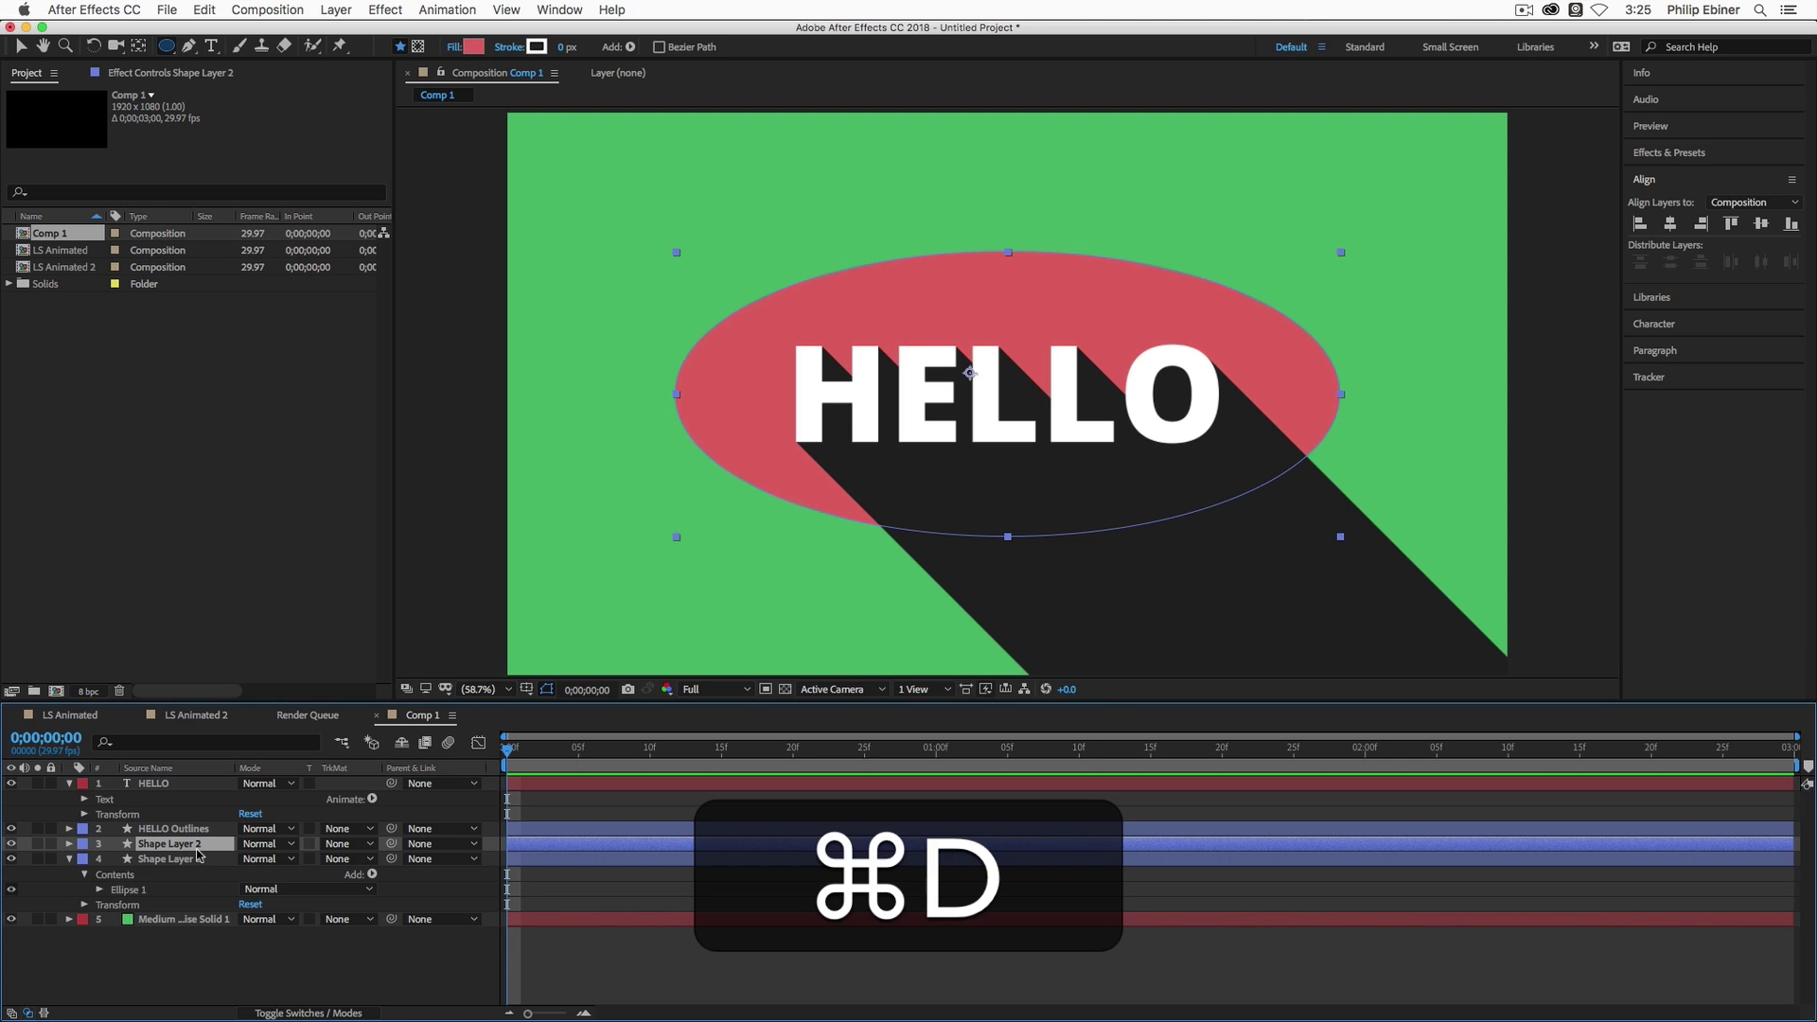
left_click_drag(199, 845, 196, 833)
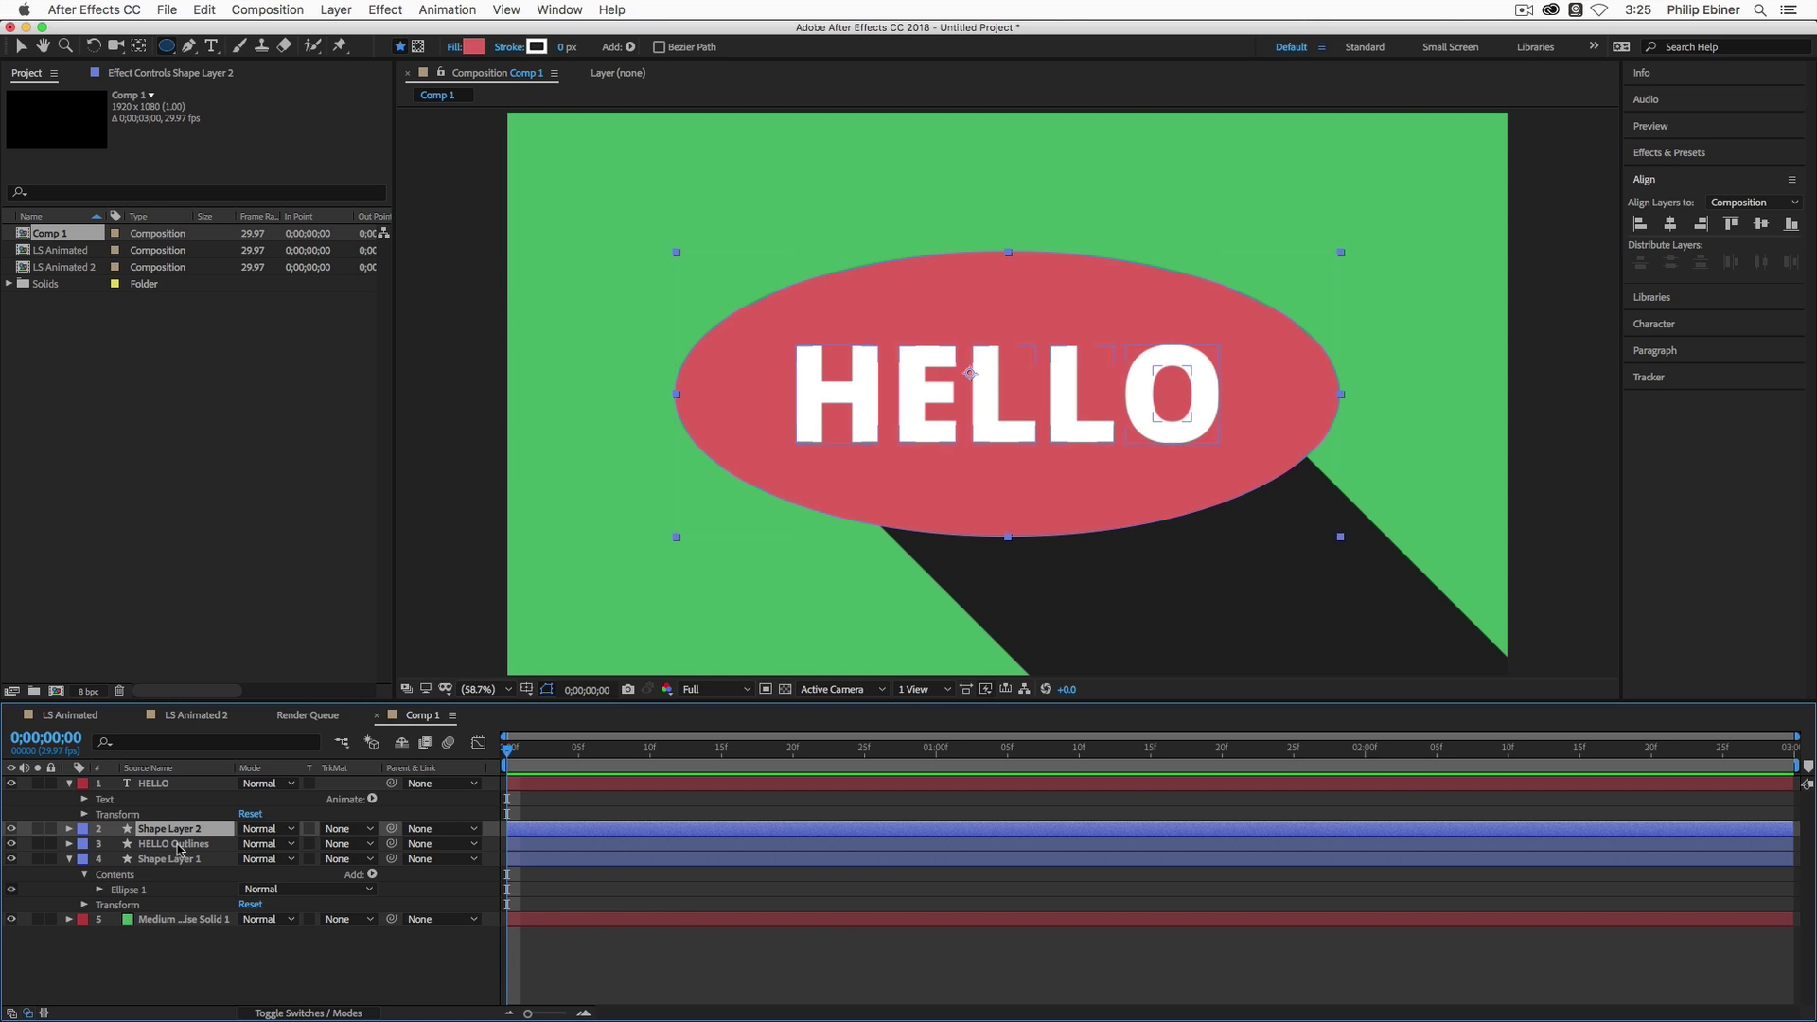
Set HELLO Outlines' track matte to Alpha Matte "Shape Layer 2".
left_click(178, 844)
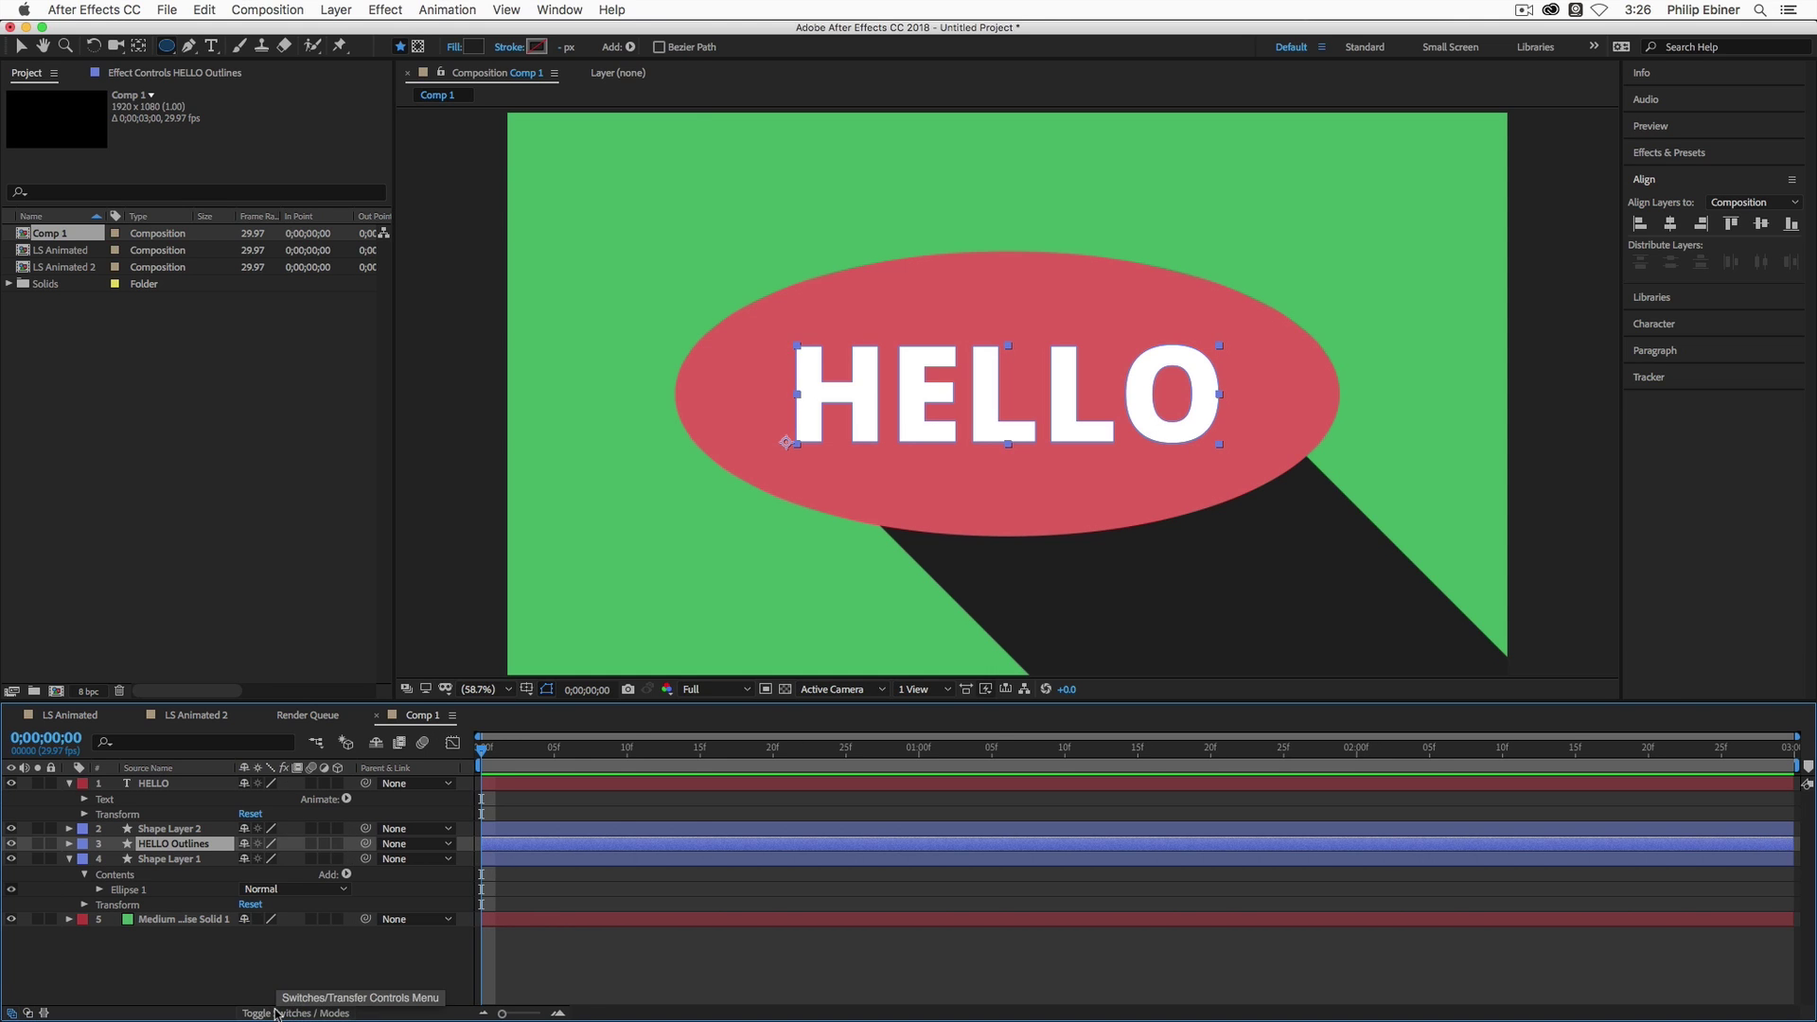
left_click(345, 845)
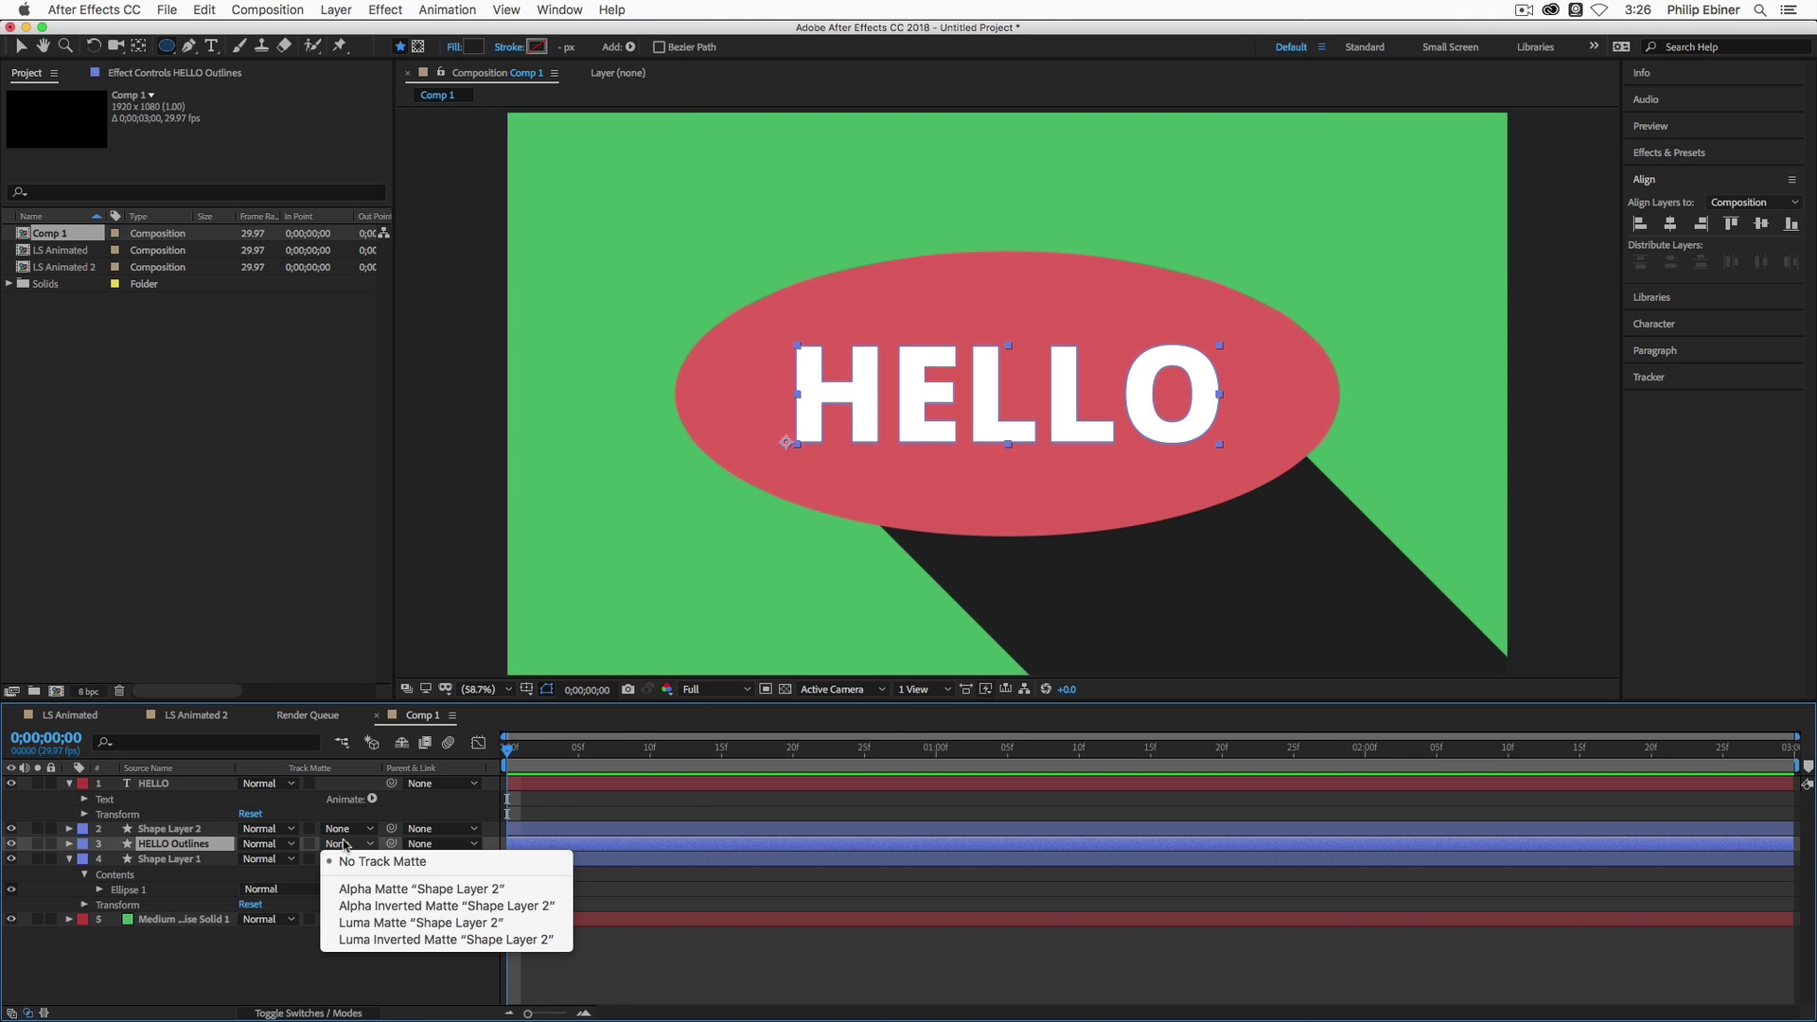
left_click(363, 893)
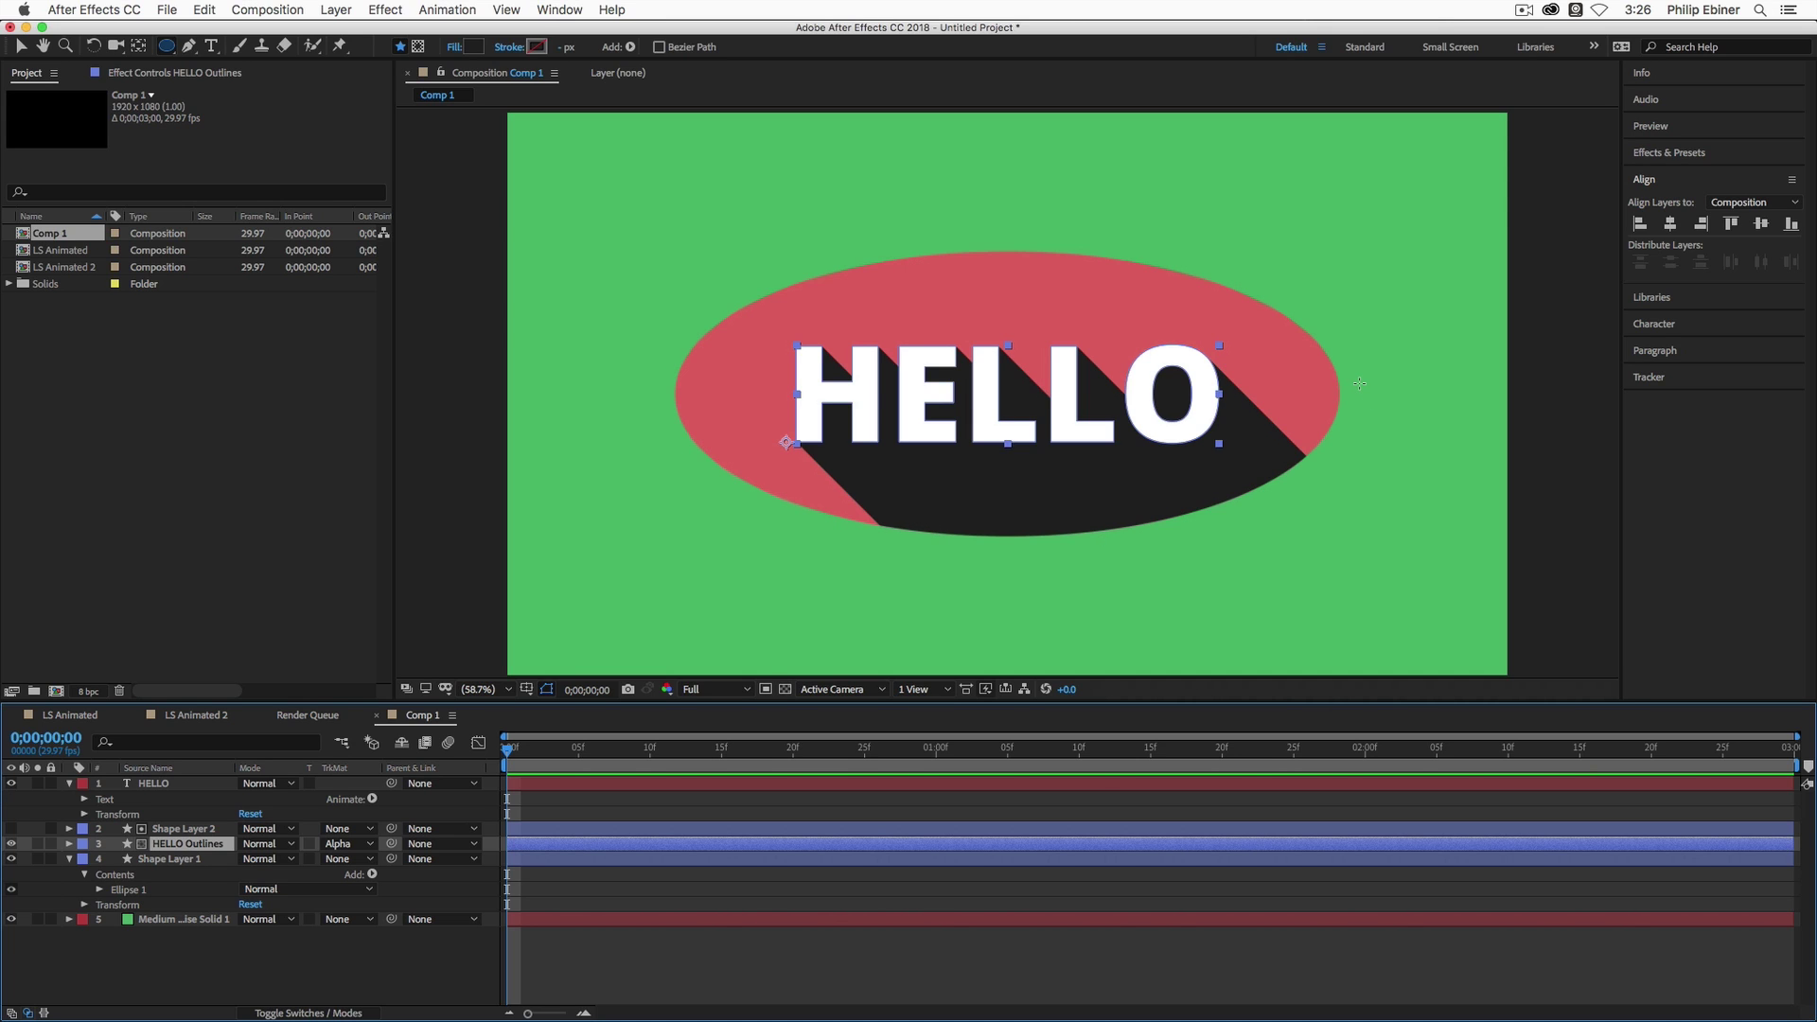
Nudge the Shape Layer 2 matte ellipse up and down with Shift+arrows, then undo the changes.
key("shift+Up")
key("shift+super+Up")
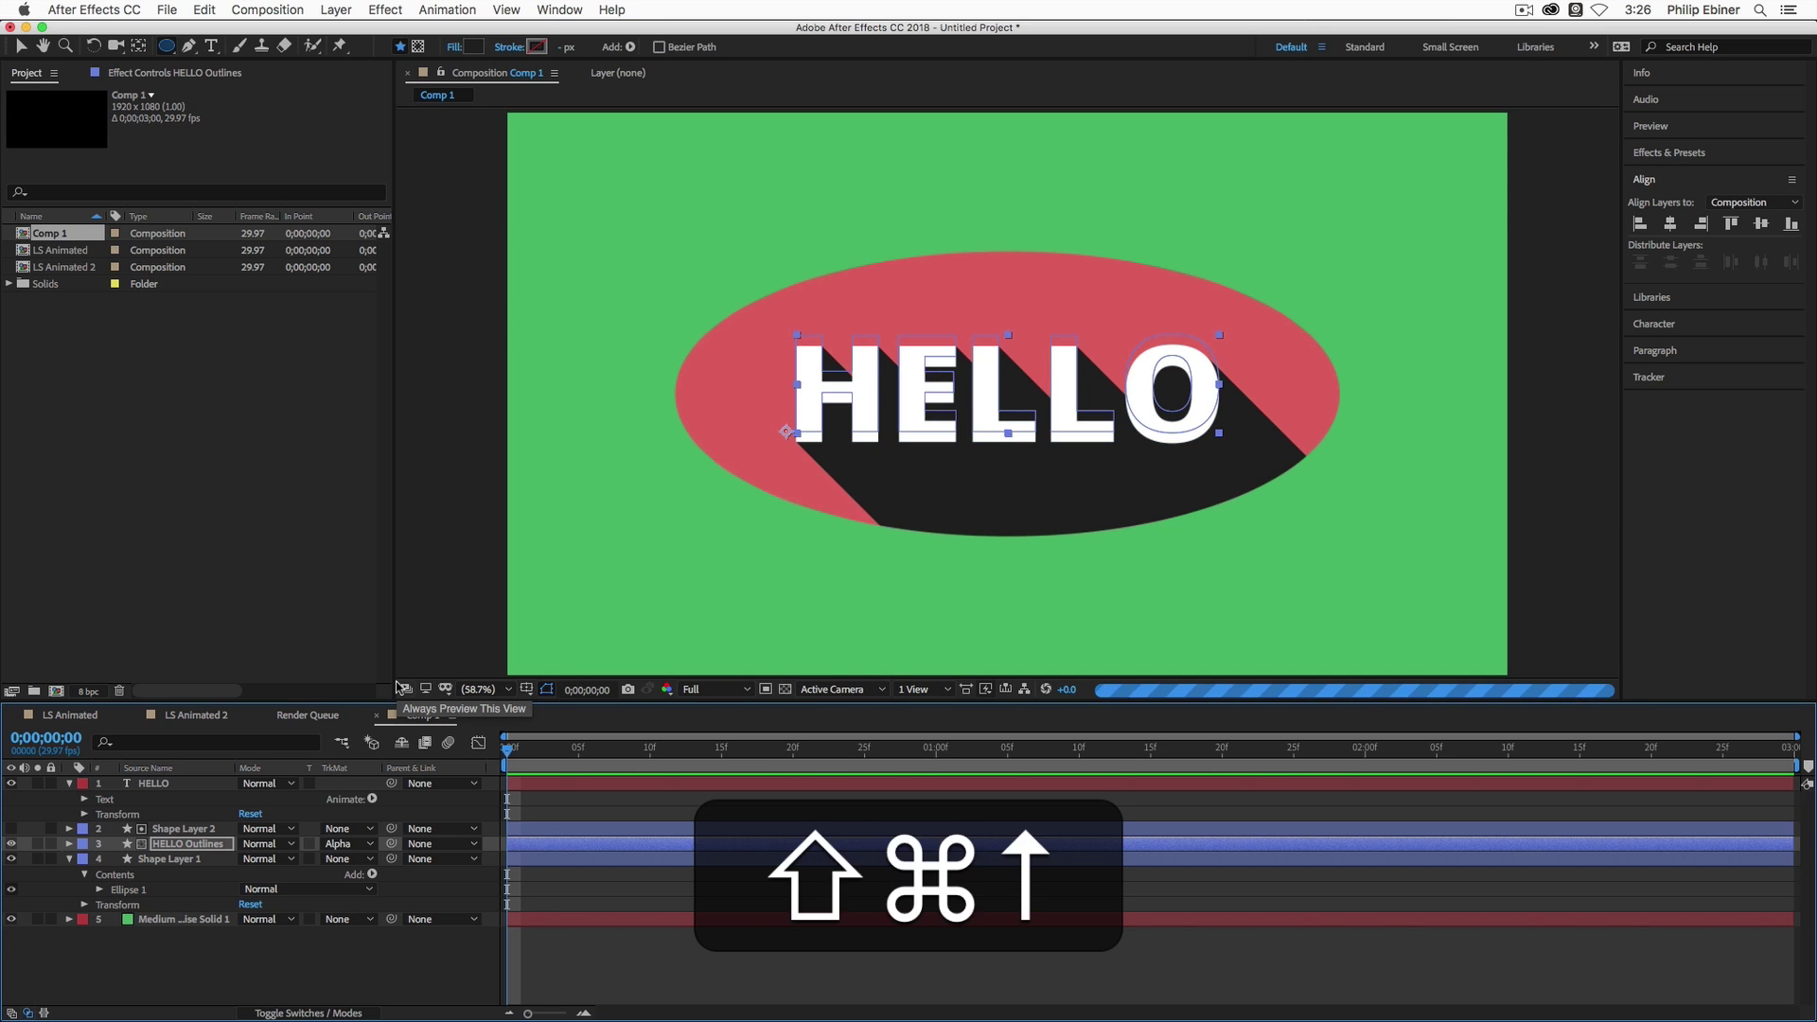
key("shift+super+z")
key("super+z")
left_click(182, 831)
key("shift+Up")
key("shift+Up")
key("shift+Up")
key("shift+Up")
key("shift+Up")
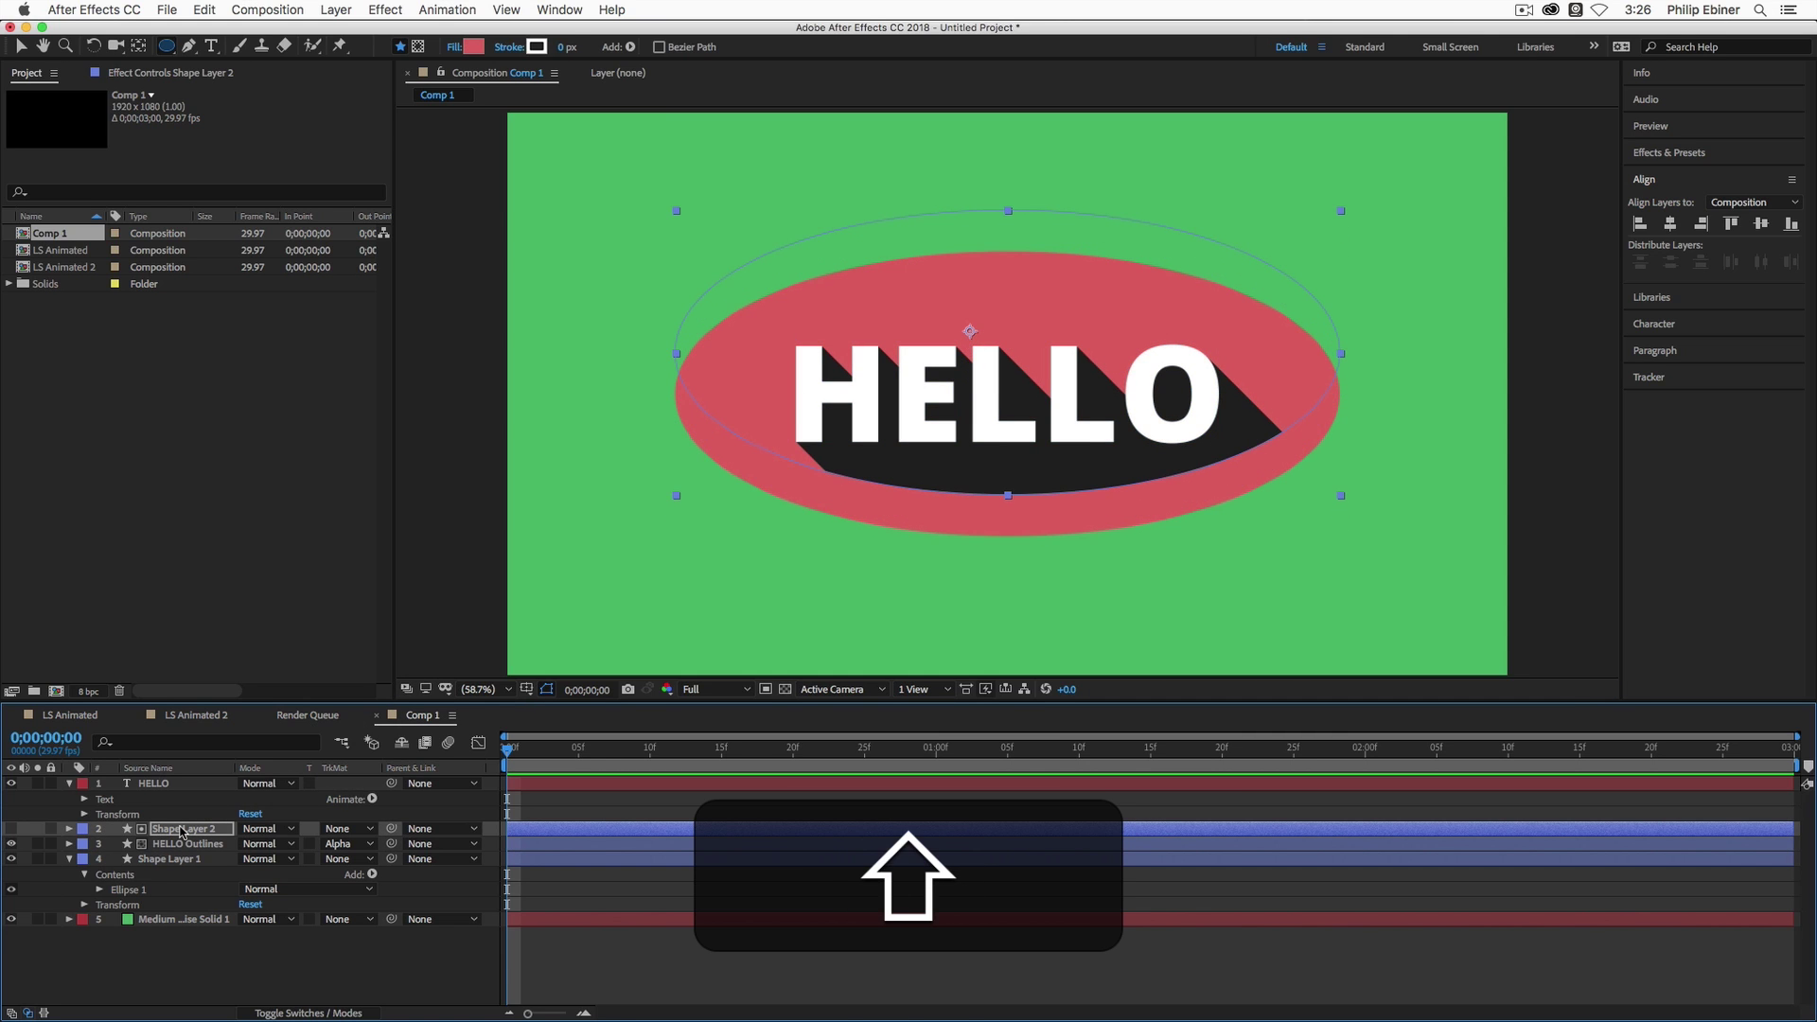
key("shift+Down")
key("shift+Down")
key("shift+Down")
key("shift+Down")
key("shift+Down")
key("shift+Down")
key("shift+Down")
key("shift+Down")
key("shift+Down")
key("shift+Down")
key("shift+Down")
key("shift+Down")
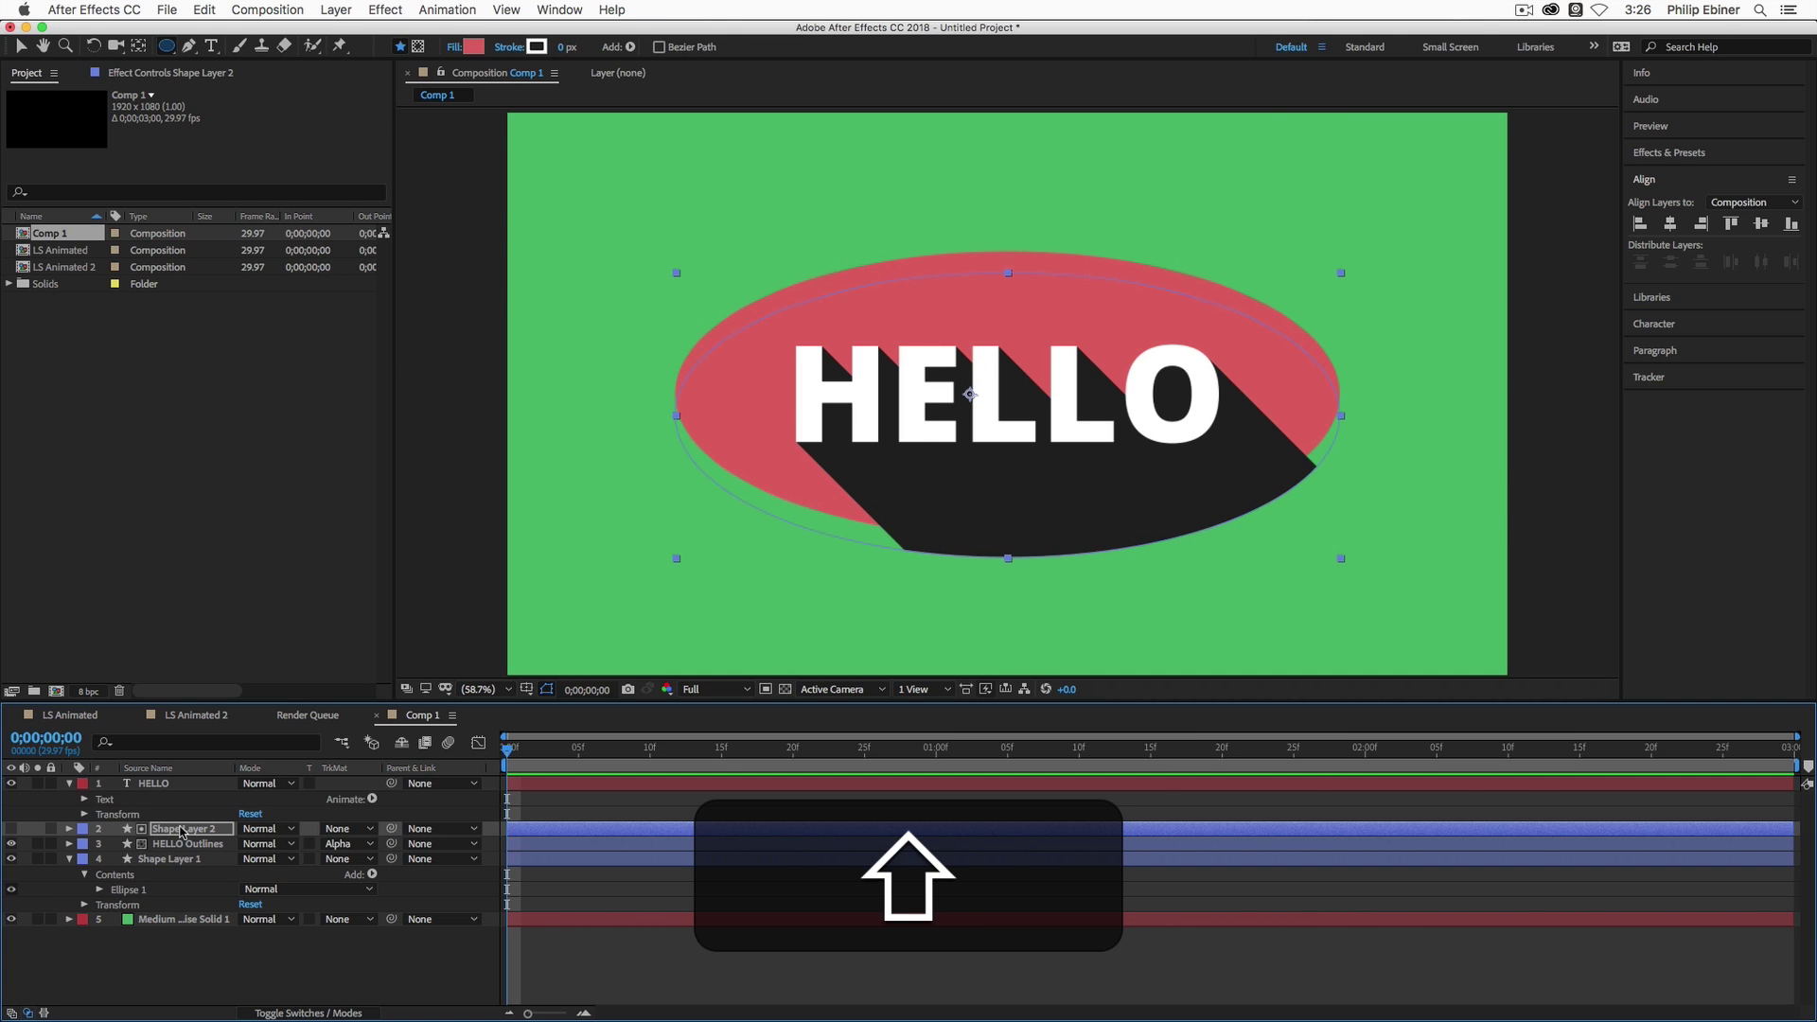
key("super+z")
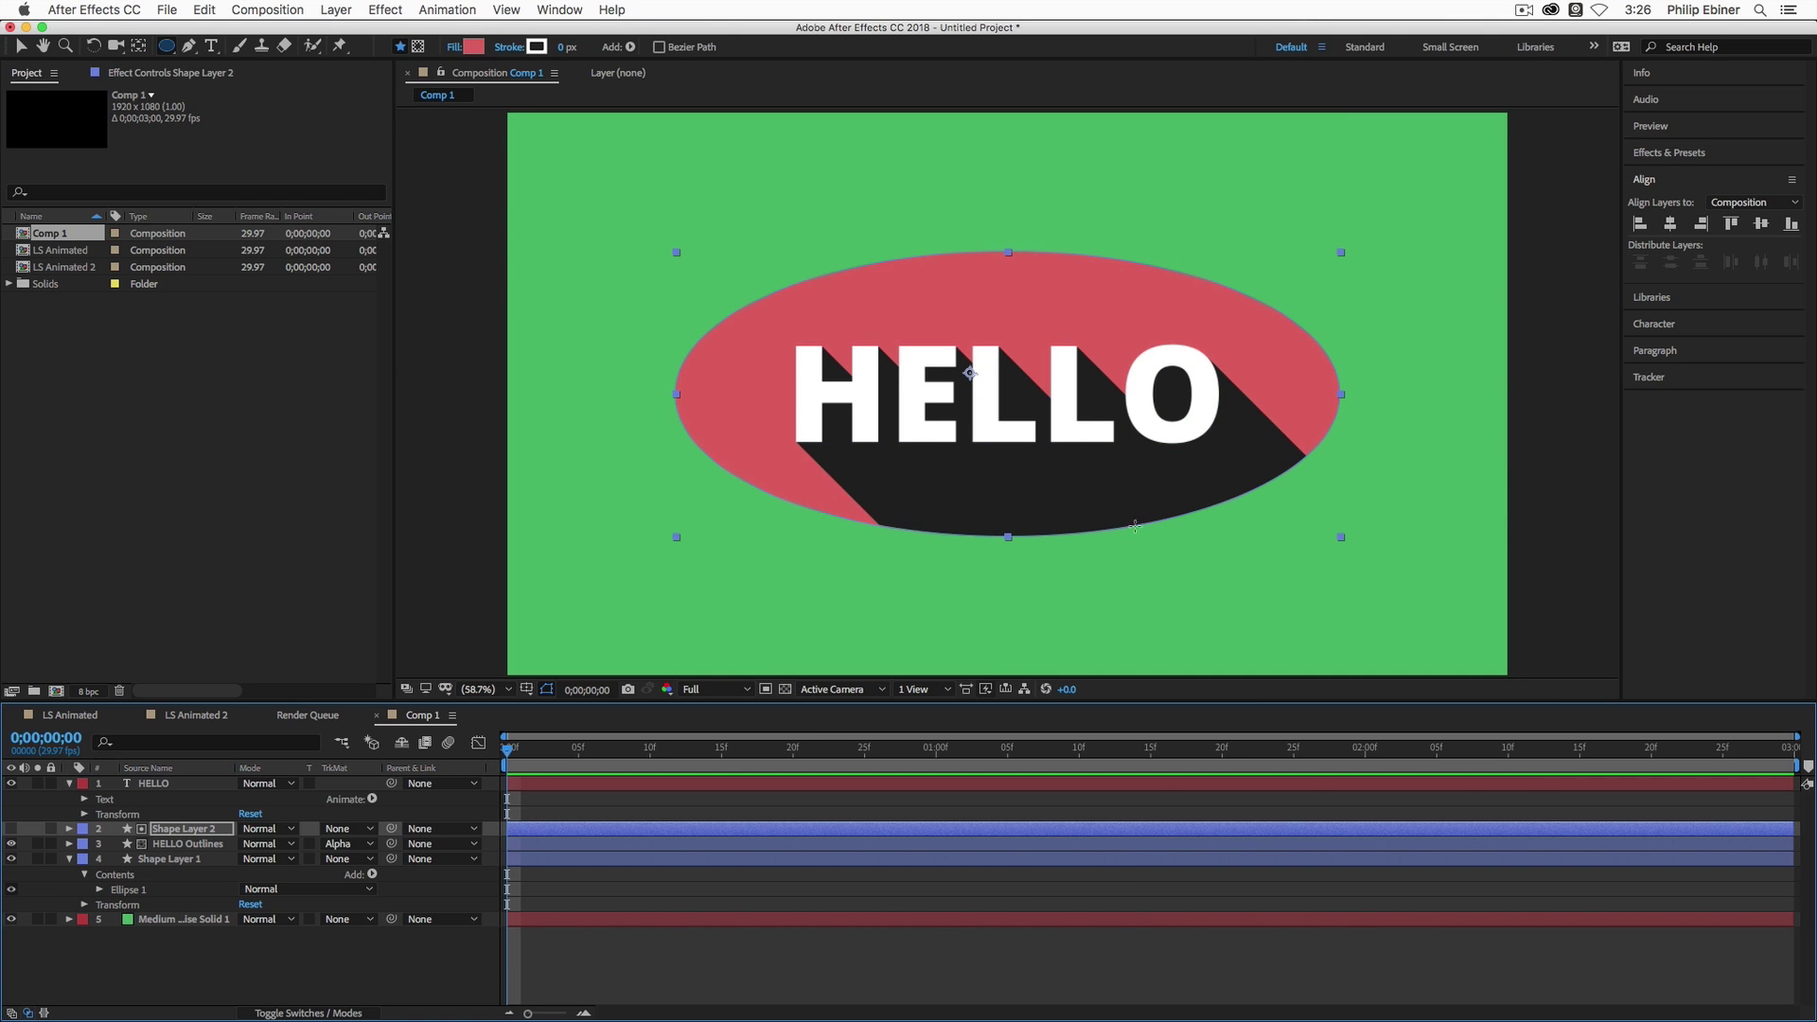
left_click(184, 859)
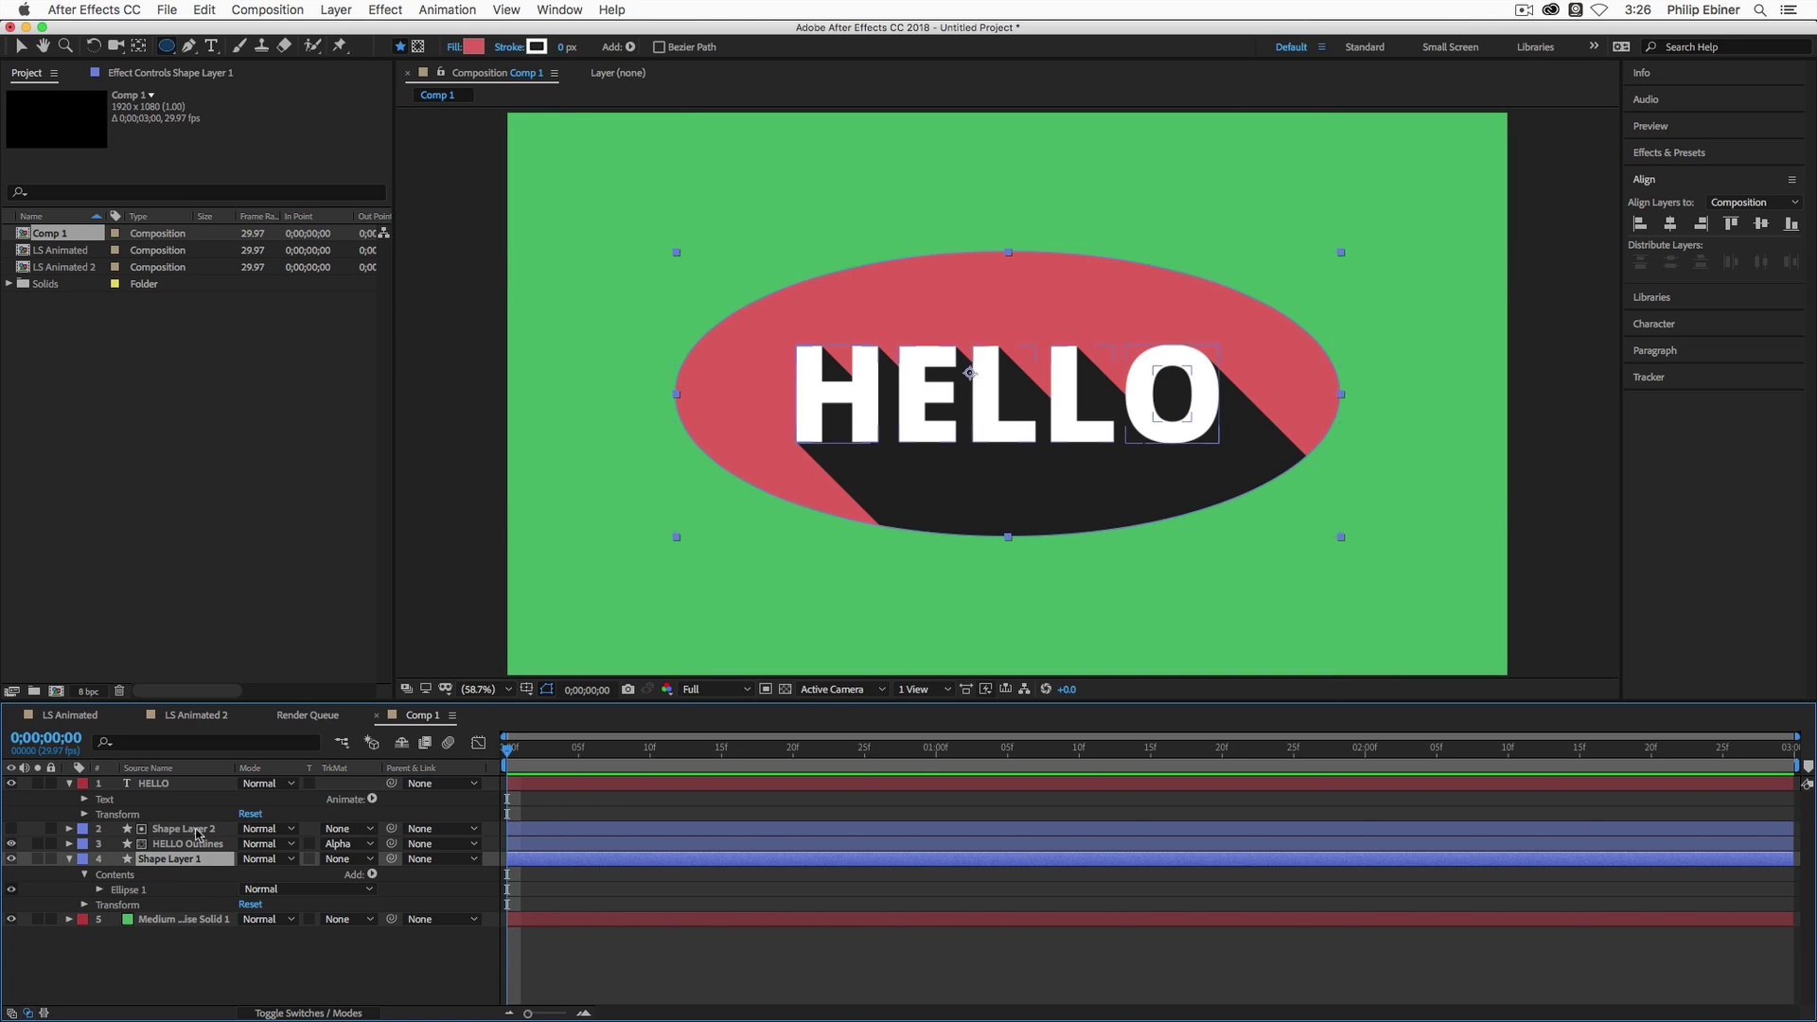
left_click(203, 828)
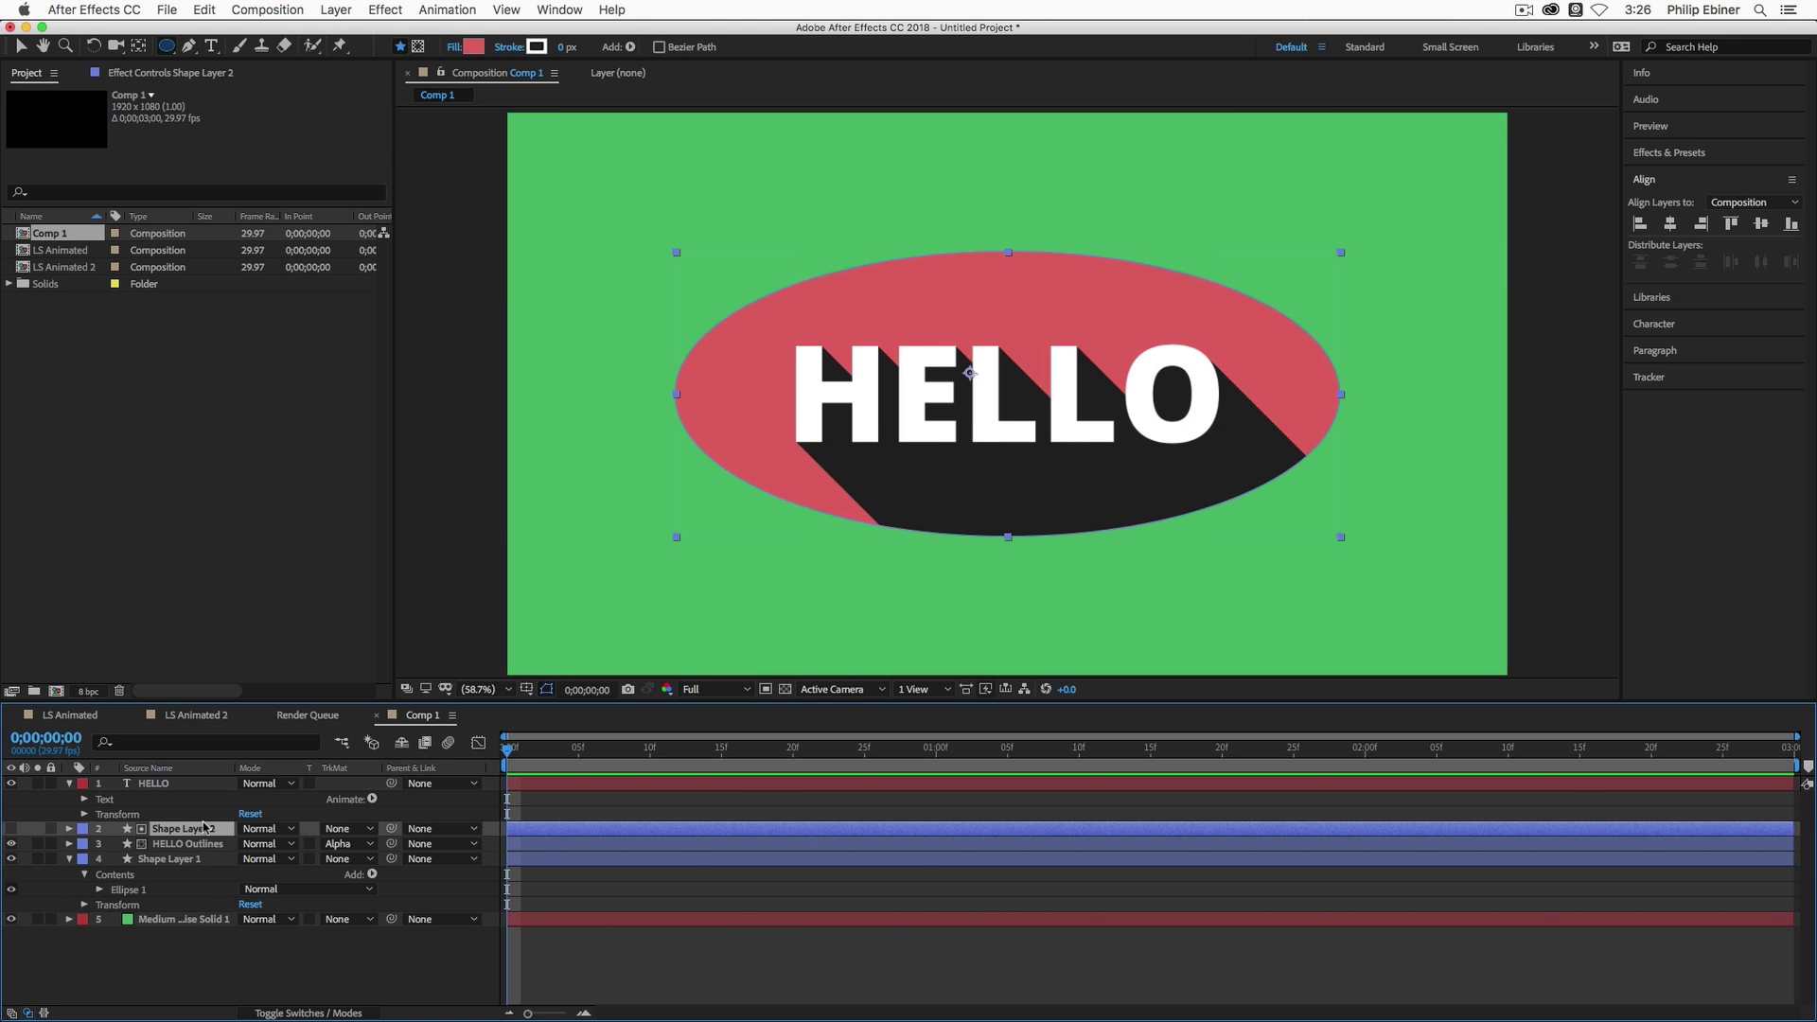
left_click(888, 919)
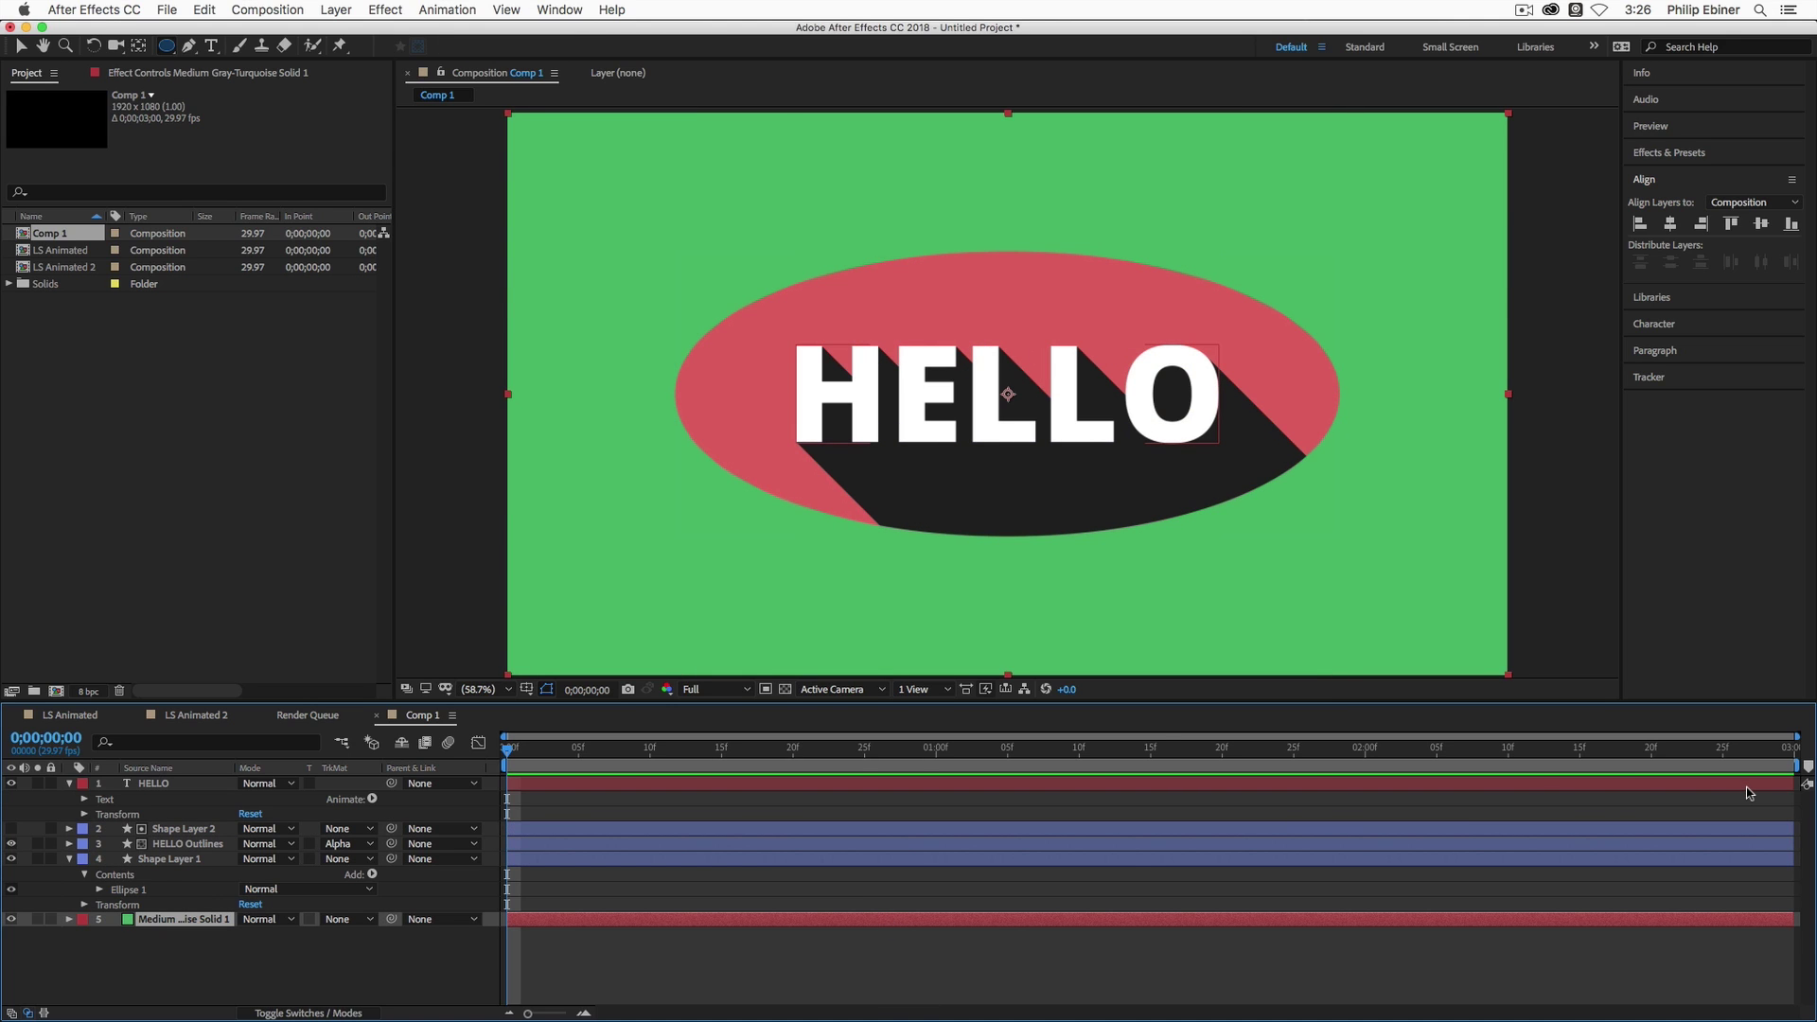
Select HELLO, both ellipse layers and HELLO Outlines, and choose Pre-compose for them.
left_click(627, 862)
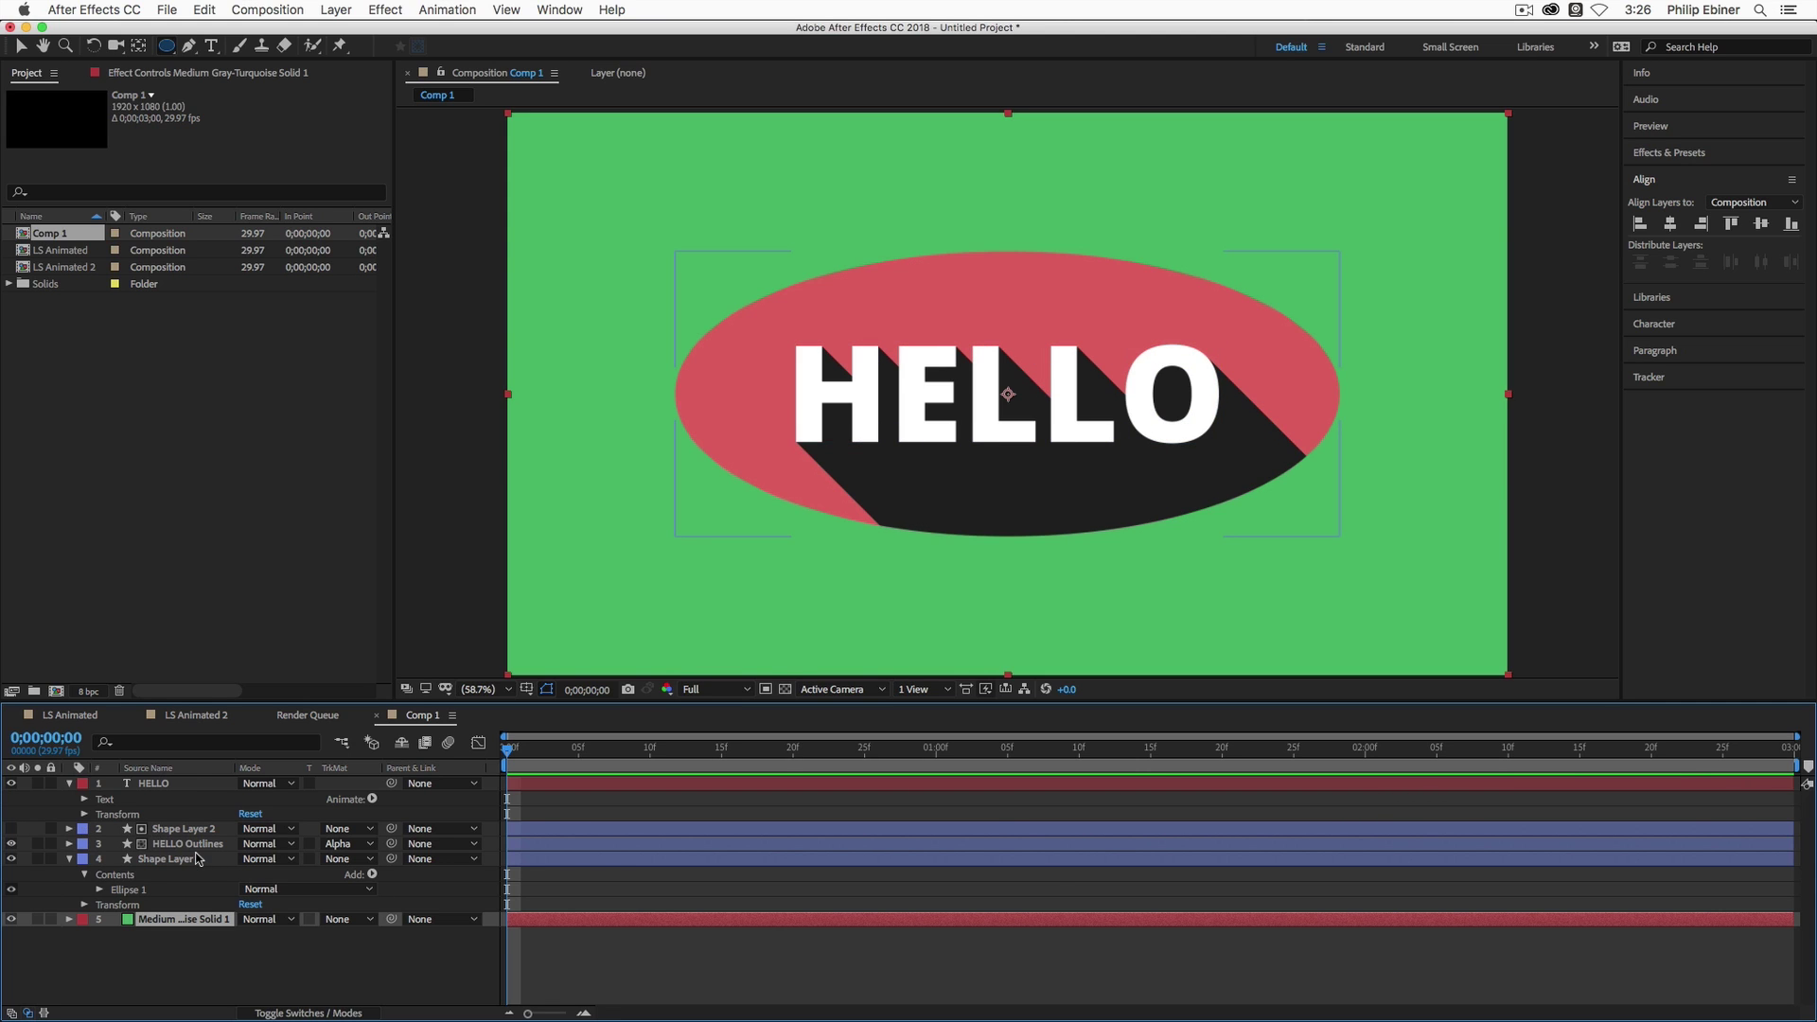
key("KP_1")
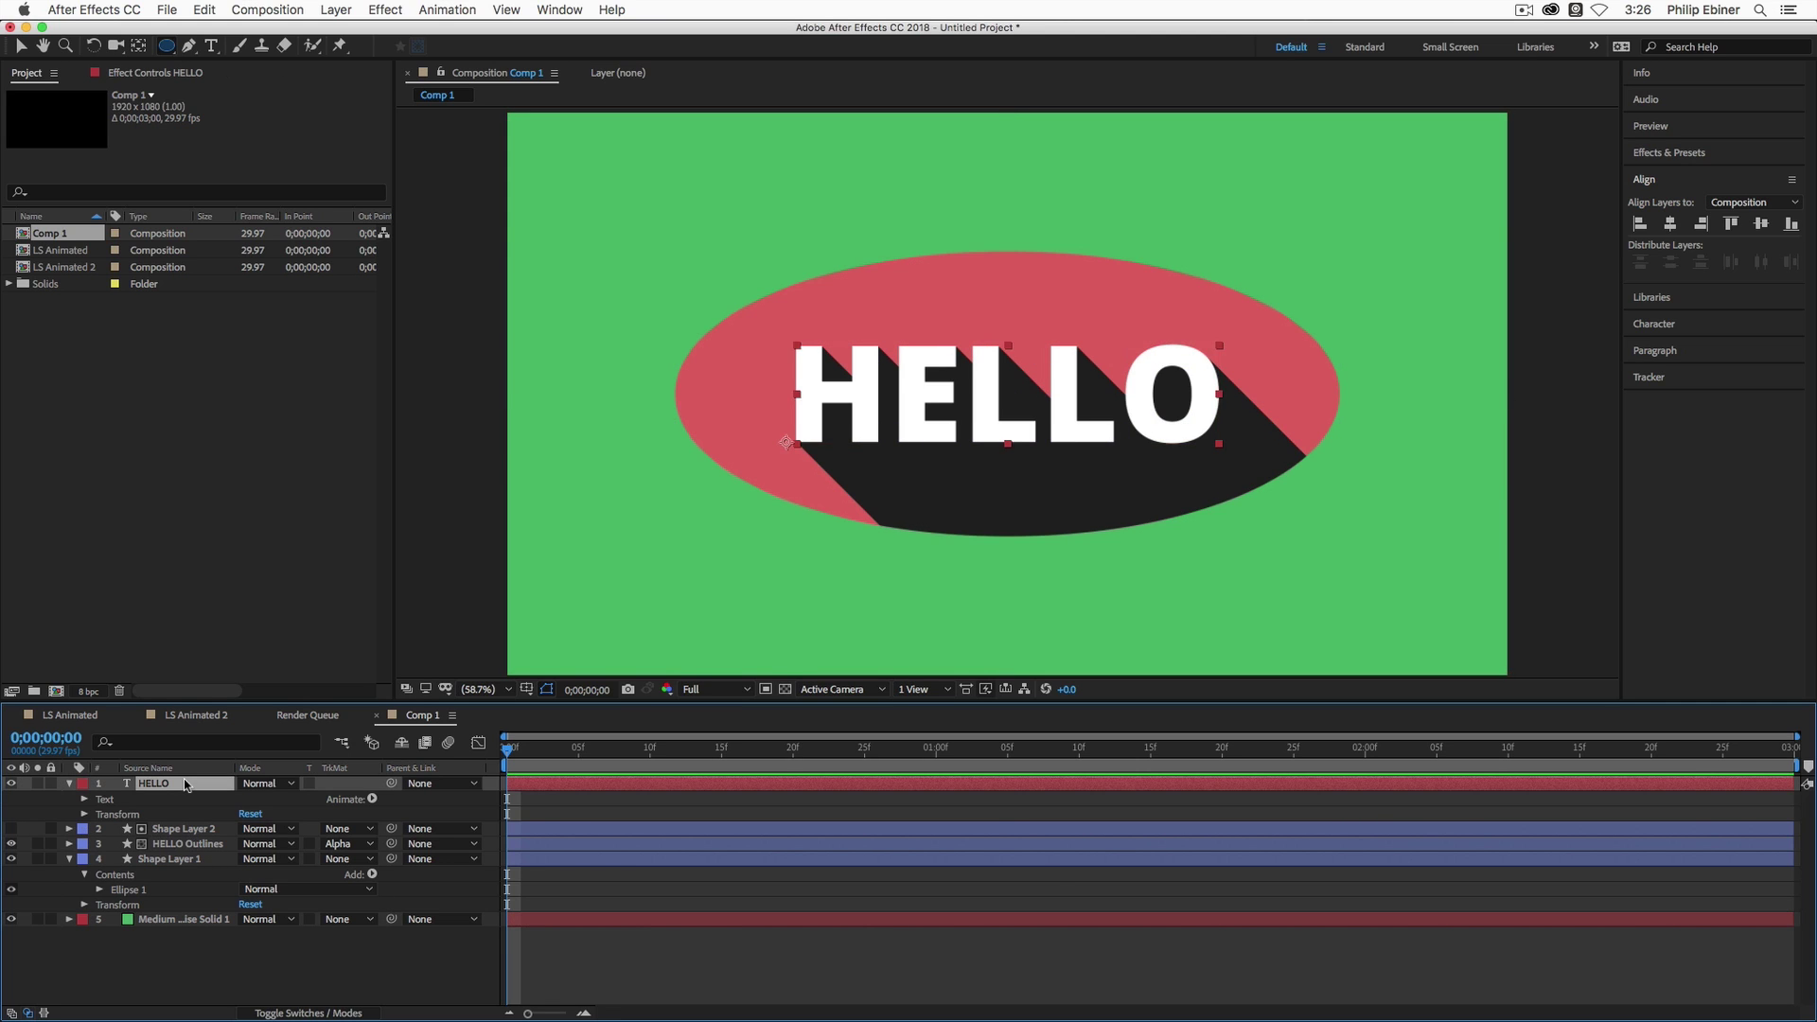
key("shift")
left_click(185, 868, "shift")
key("shift+v")
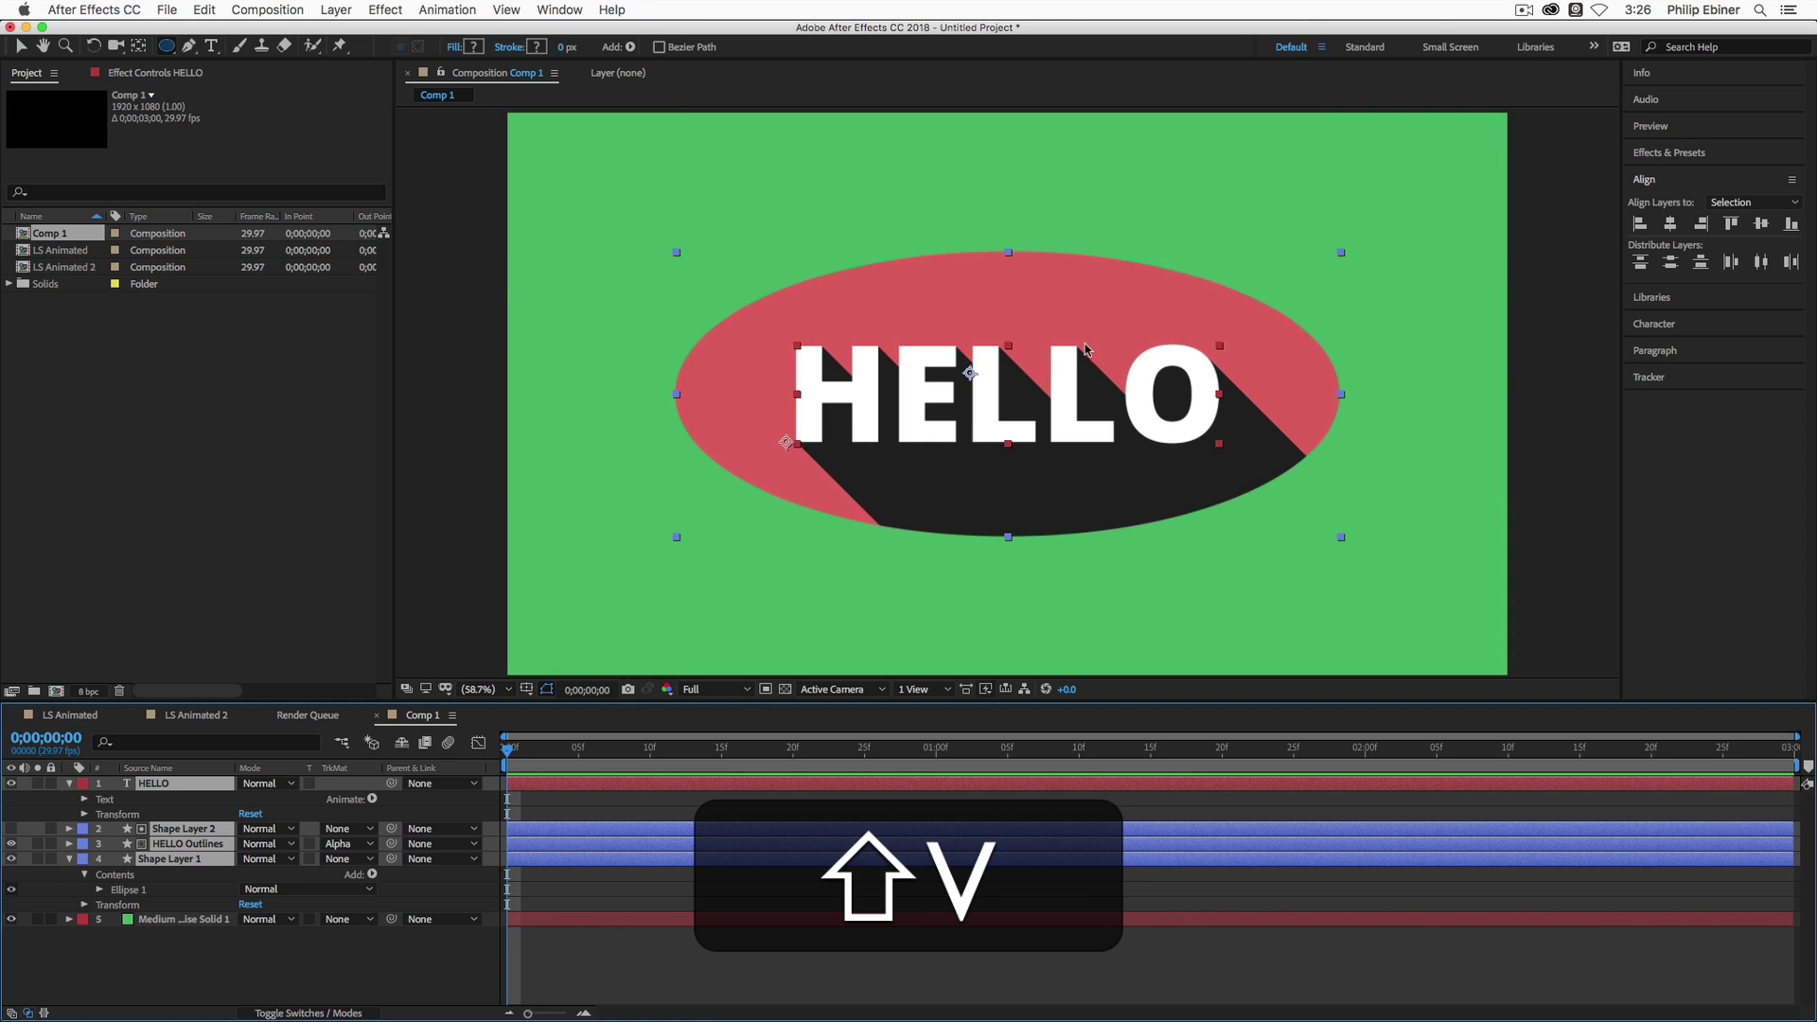
left_click_drag(1084, 352, 1290, 316)
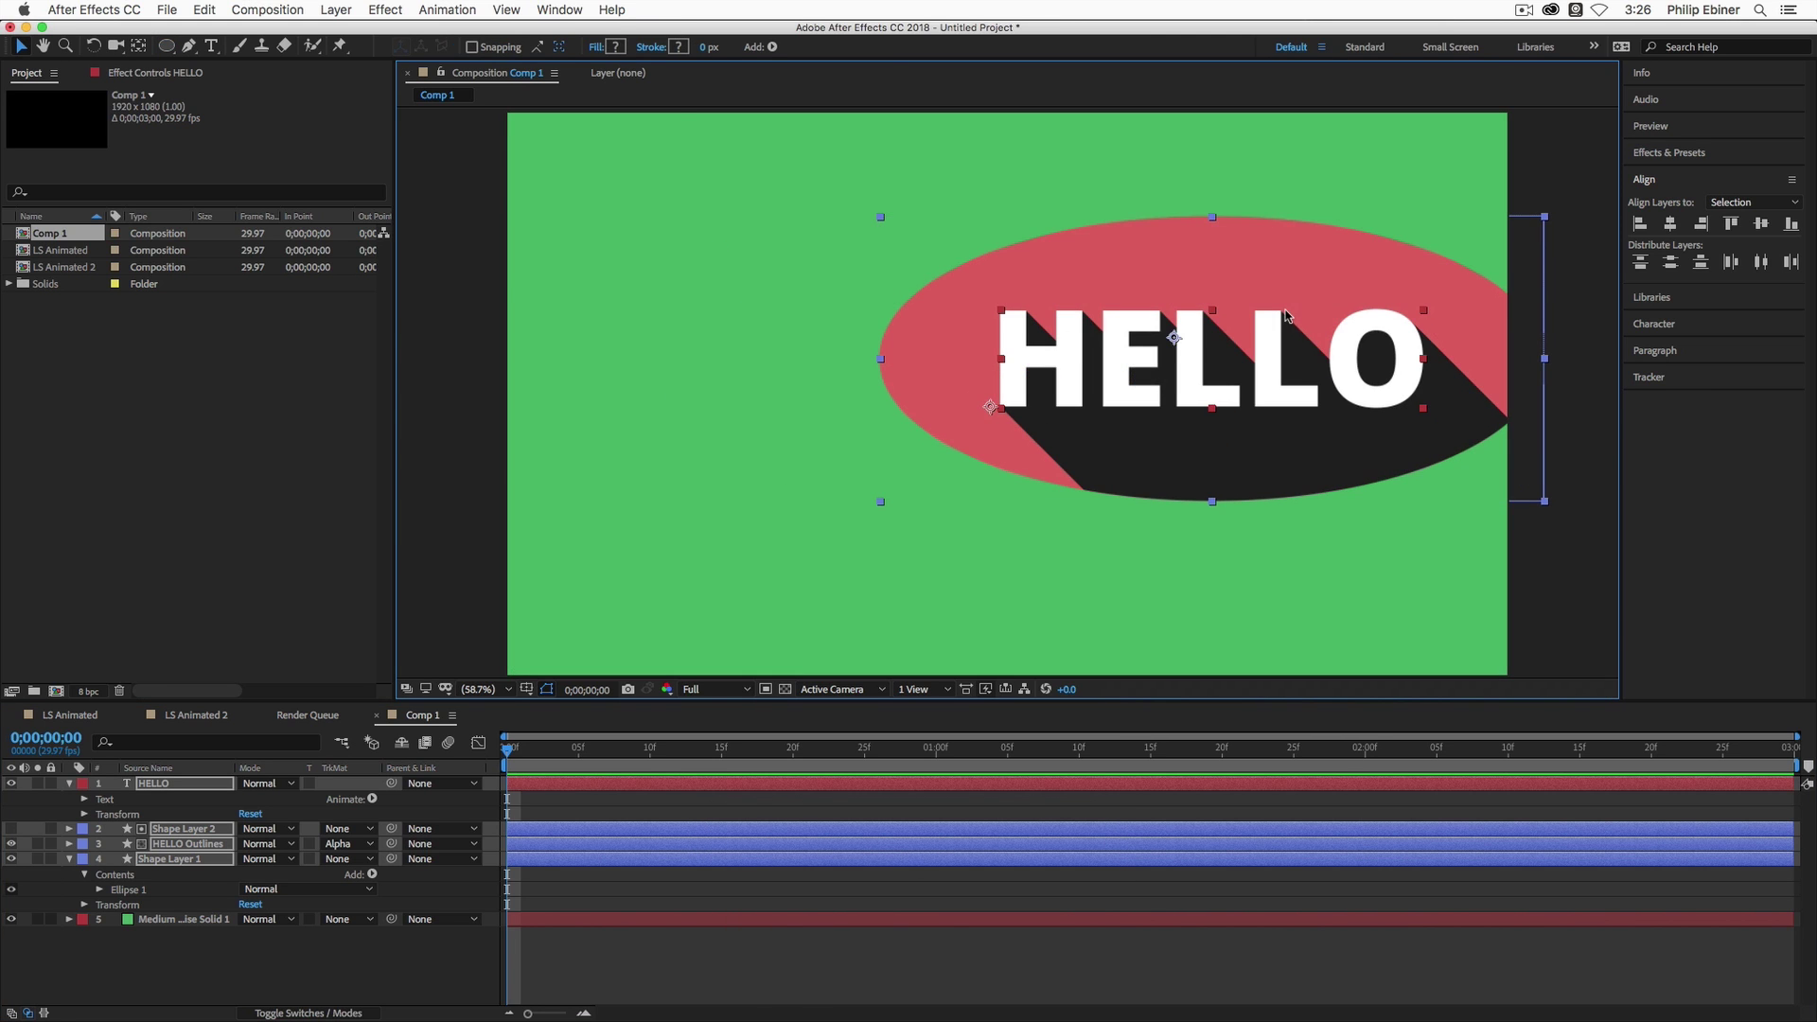
key("super+z")
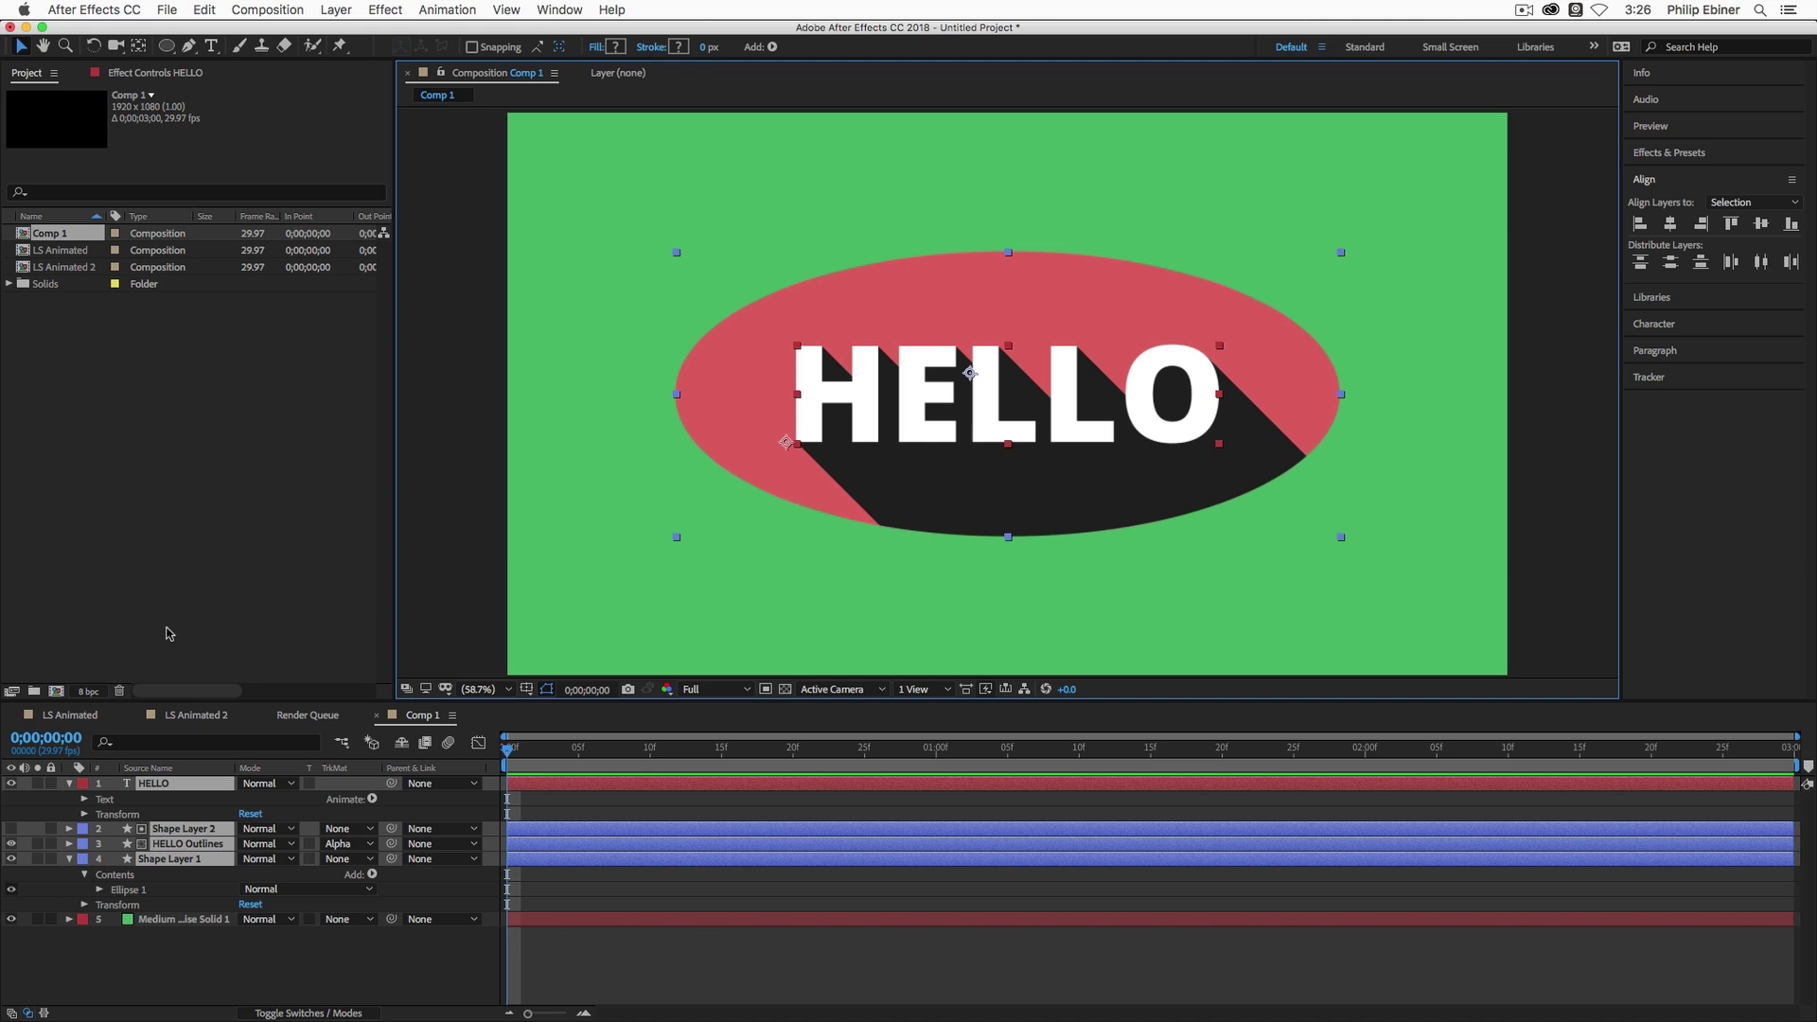
right_click(168, 838)
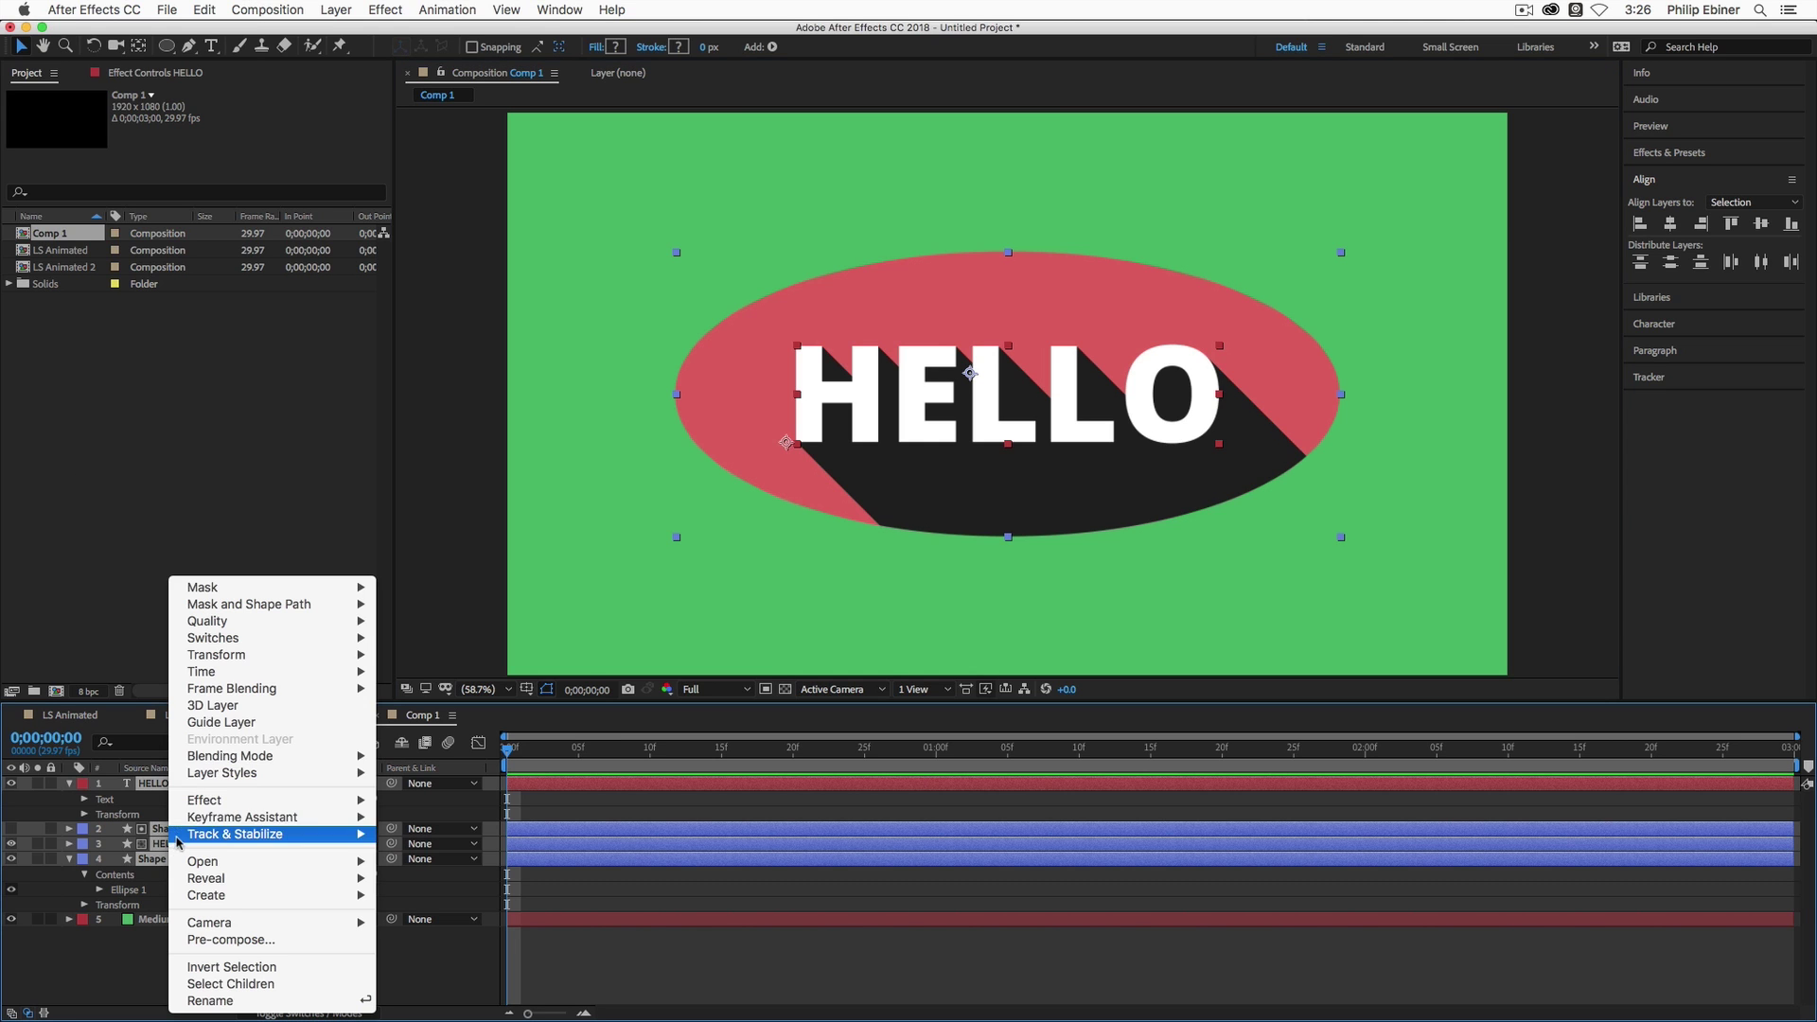
left_click(218, 939)
left_click(1266, 765)
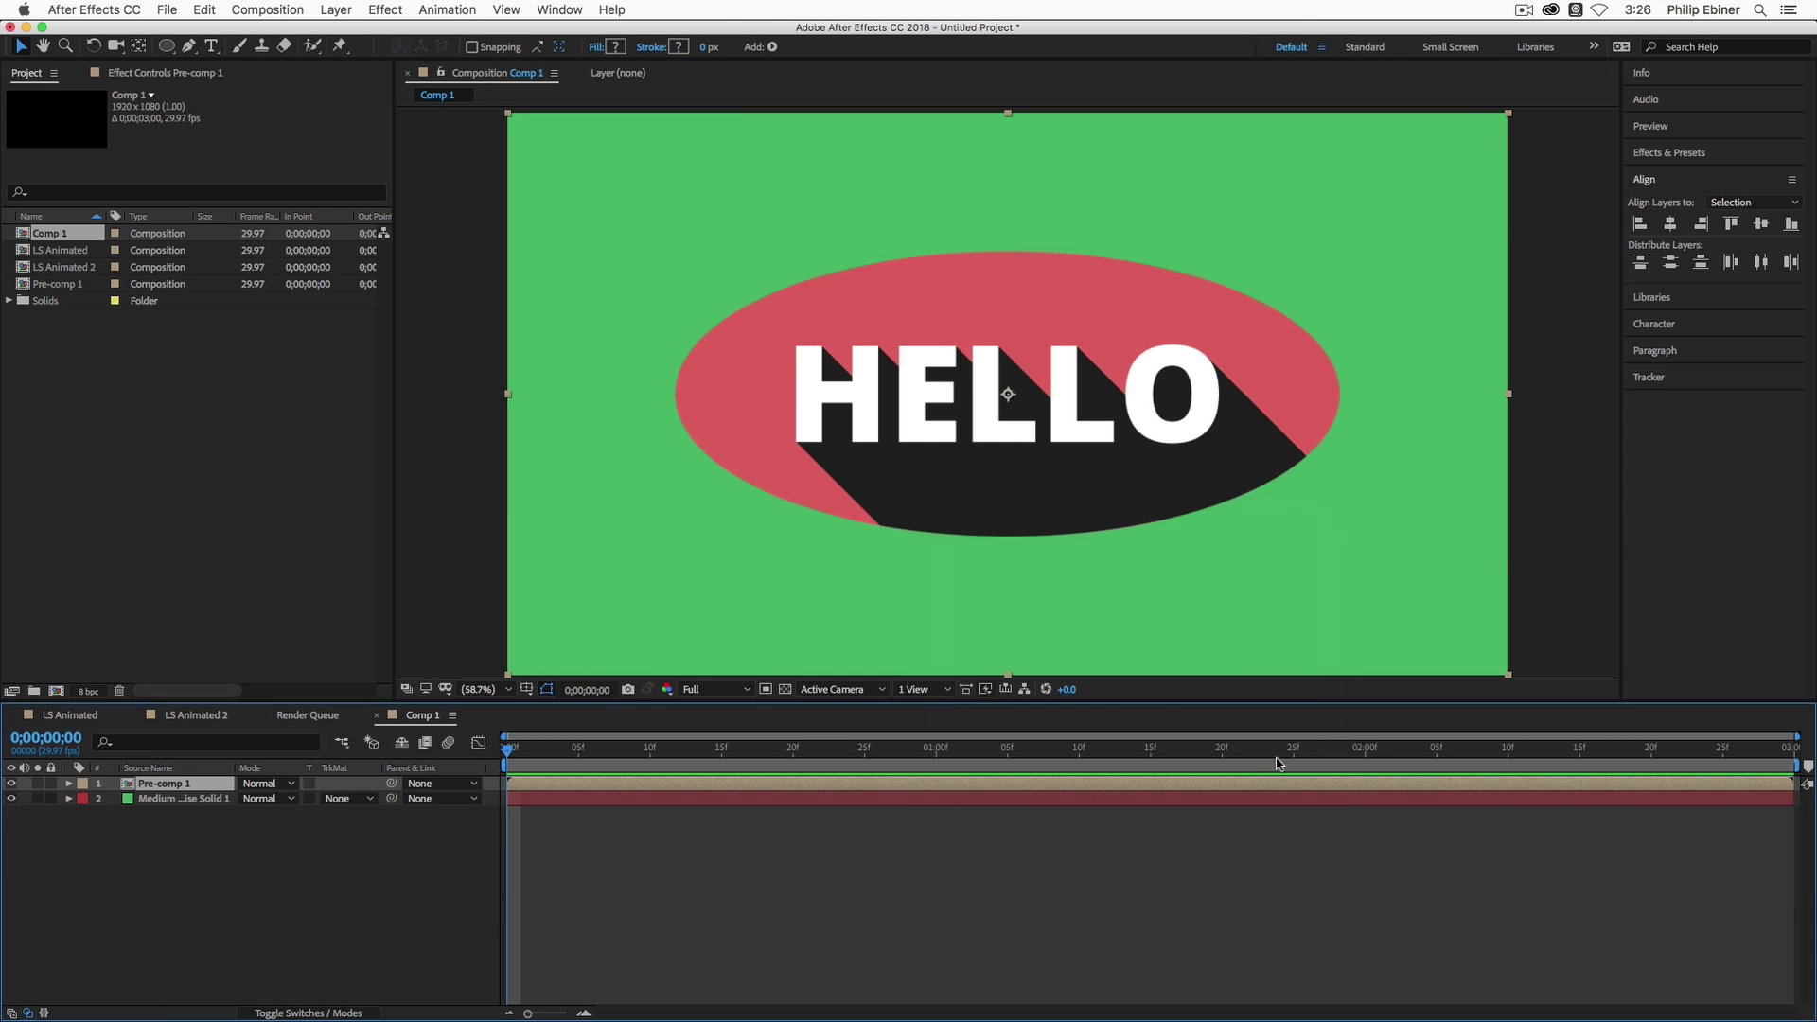
left_click_drag(882, 471, 762, 525)
key("super+z")
key("super+z")
key("super+z")
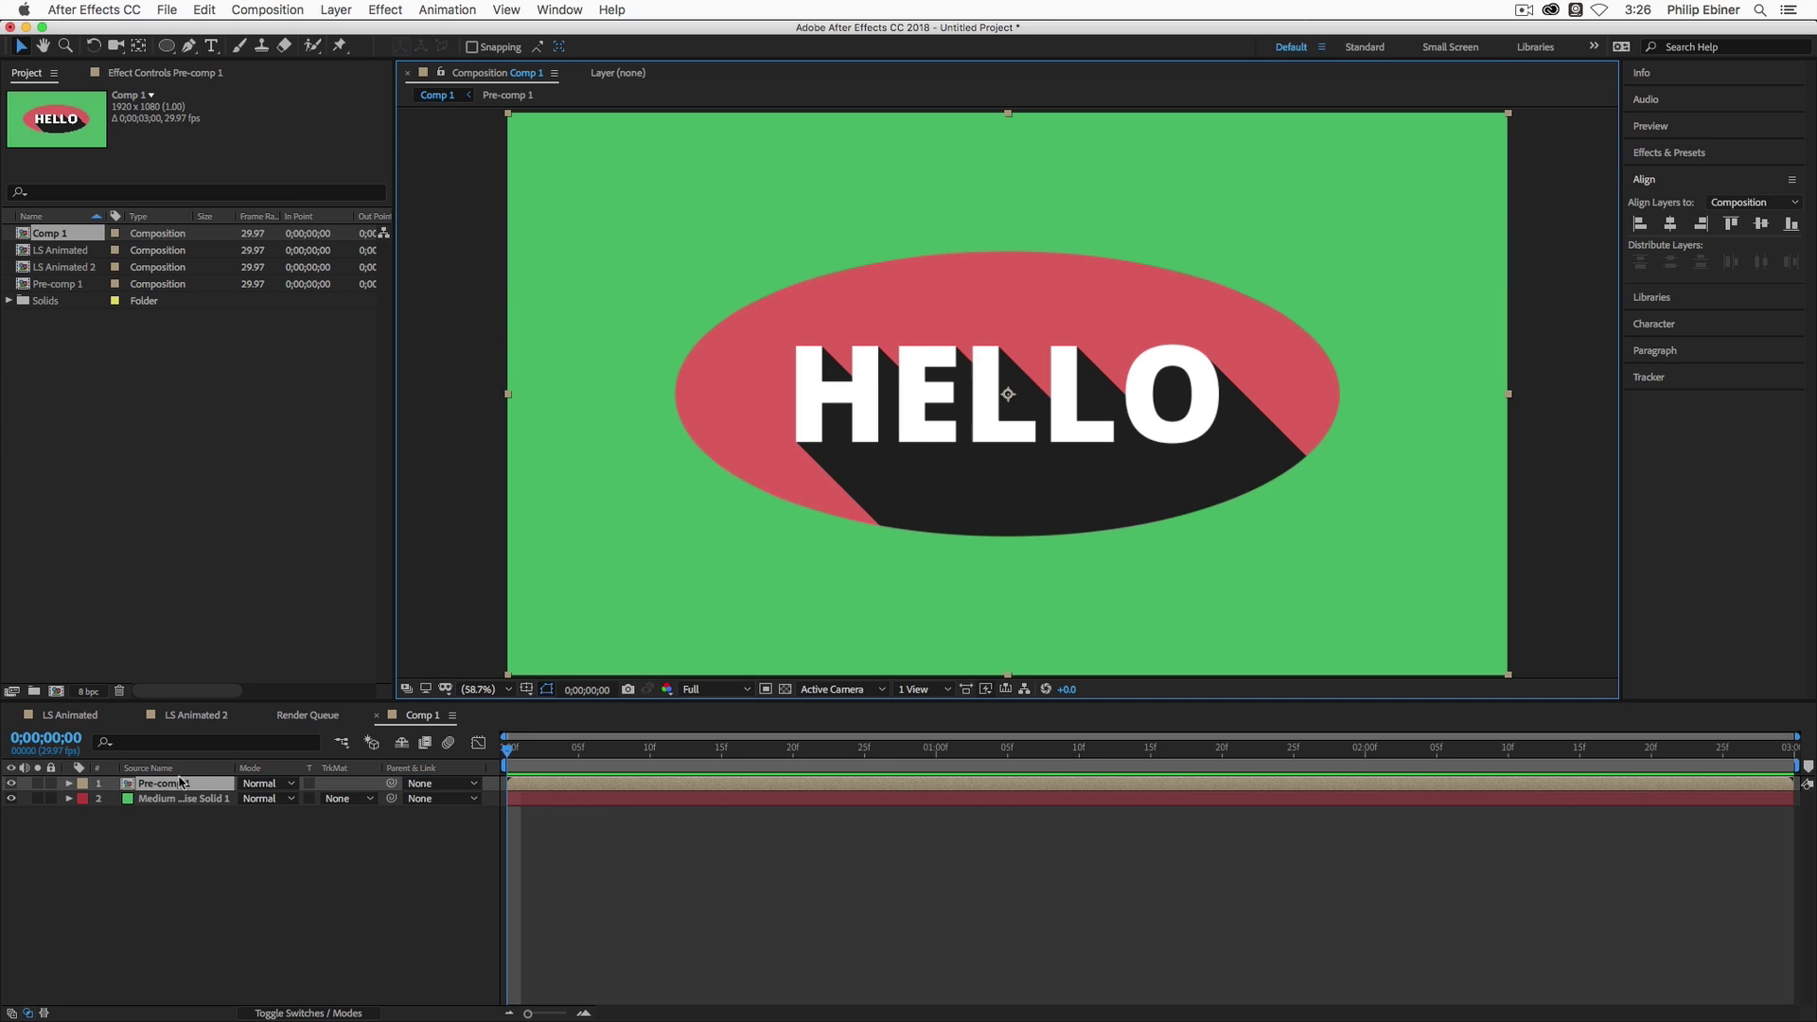
key("s")
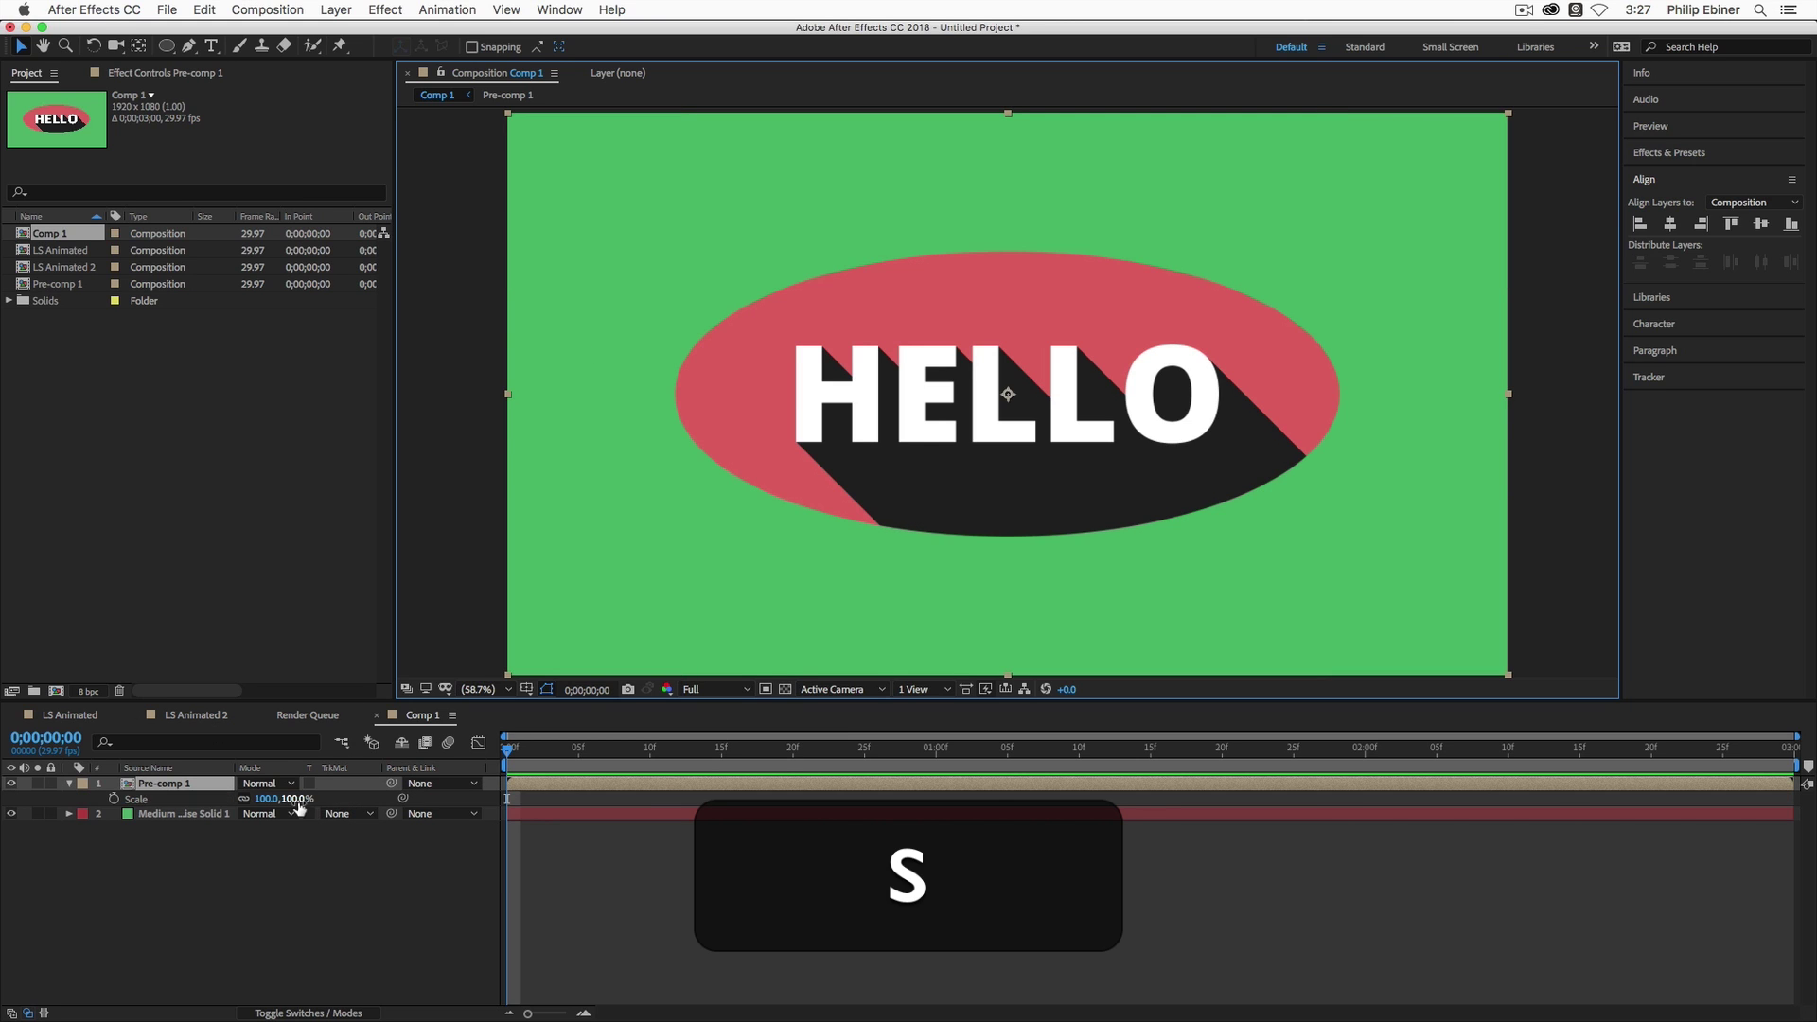
mouse_move(298, 803)
left_mouse_down()
mouse_move(265, 802)
mouse_move(317, 805)
left_mouse_up()
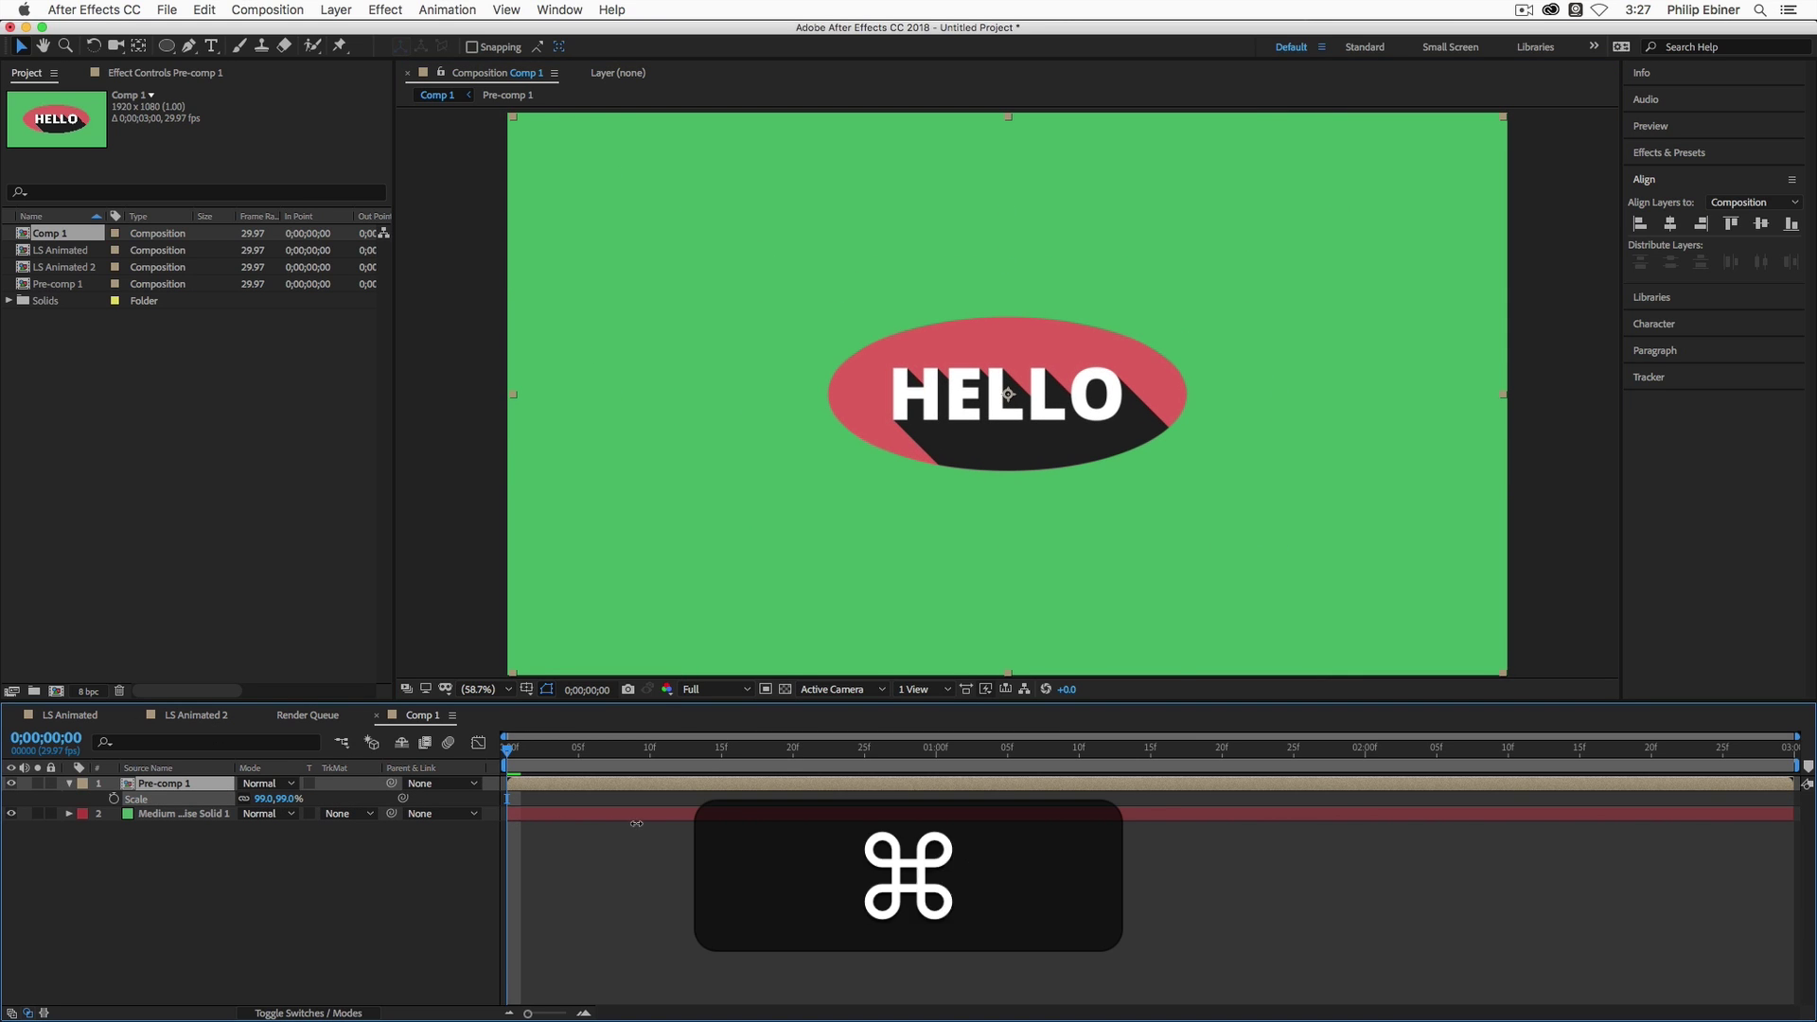
key("super+z")
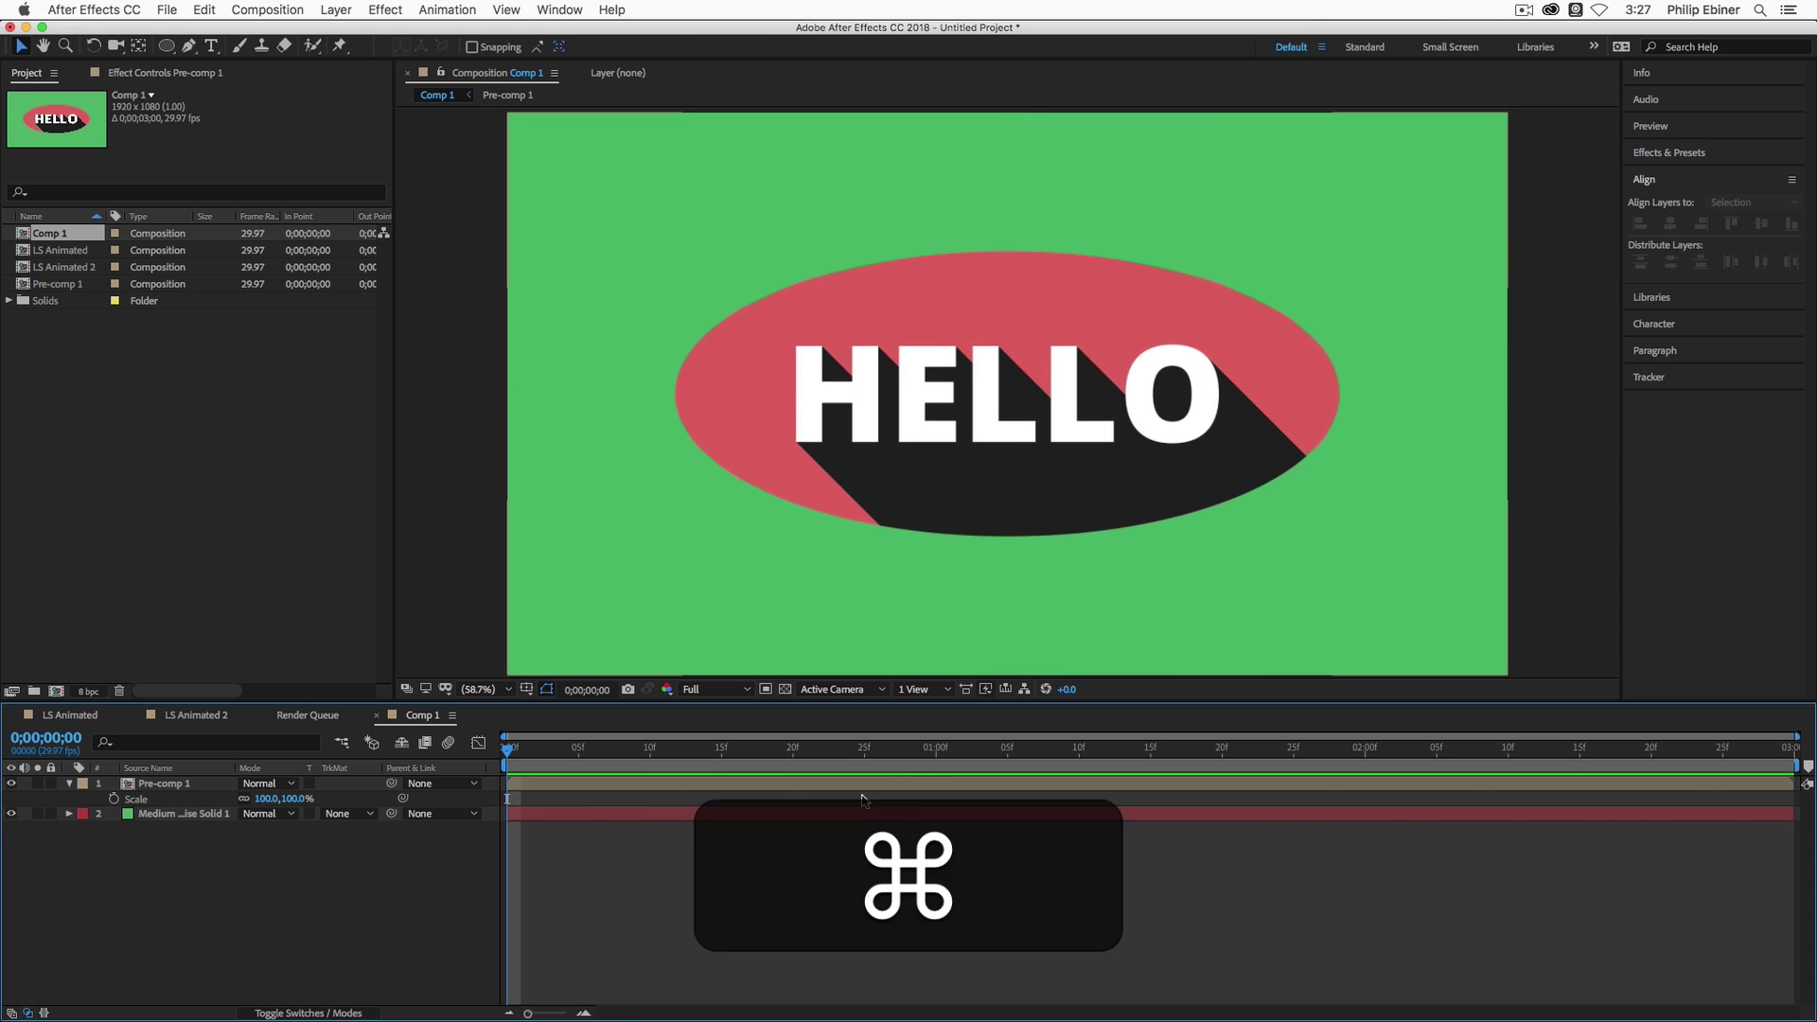
key("super+z")
left_click(712, 871)
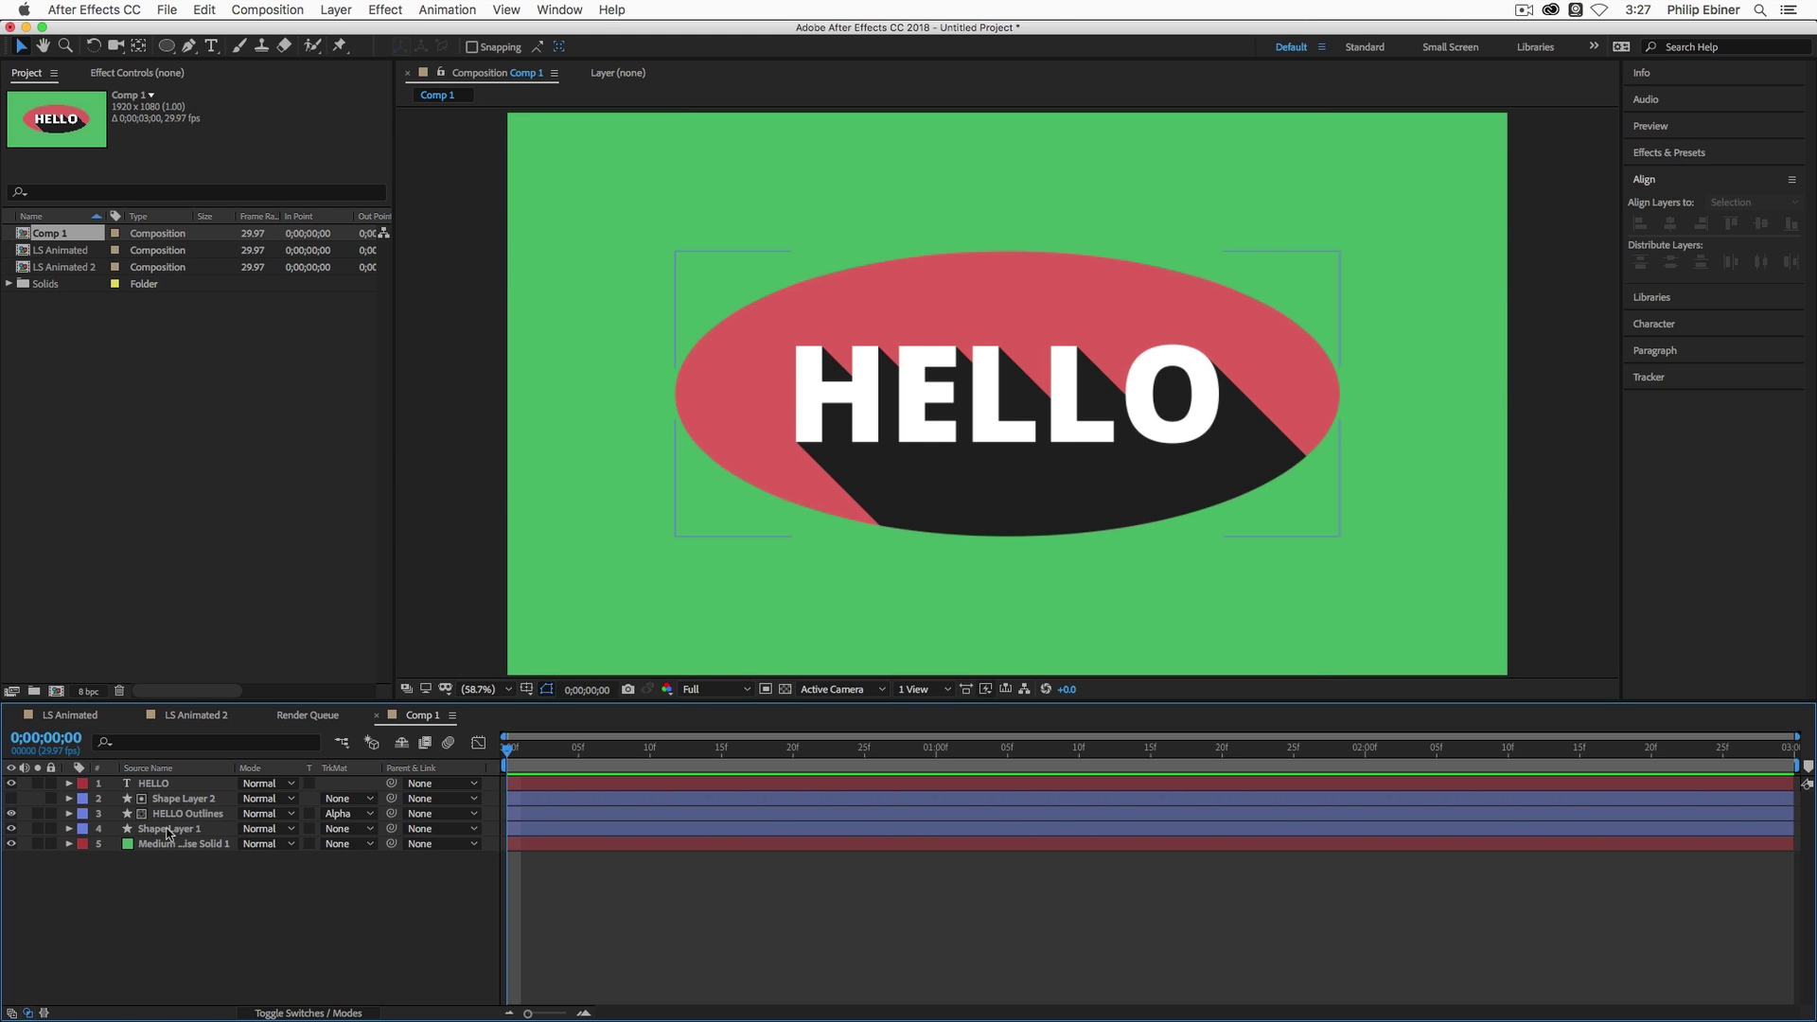
Delete Shape Layer 1 and Shape Layer 2 (the red ellipses) and set HELLO Outlines to No Track Matte.
left_click(169, 817)
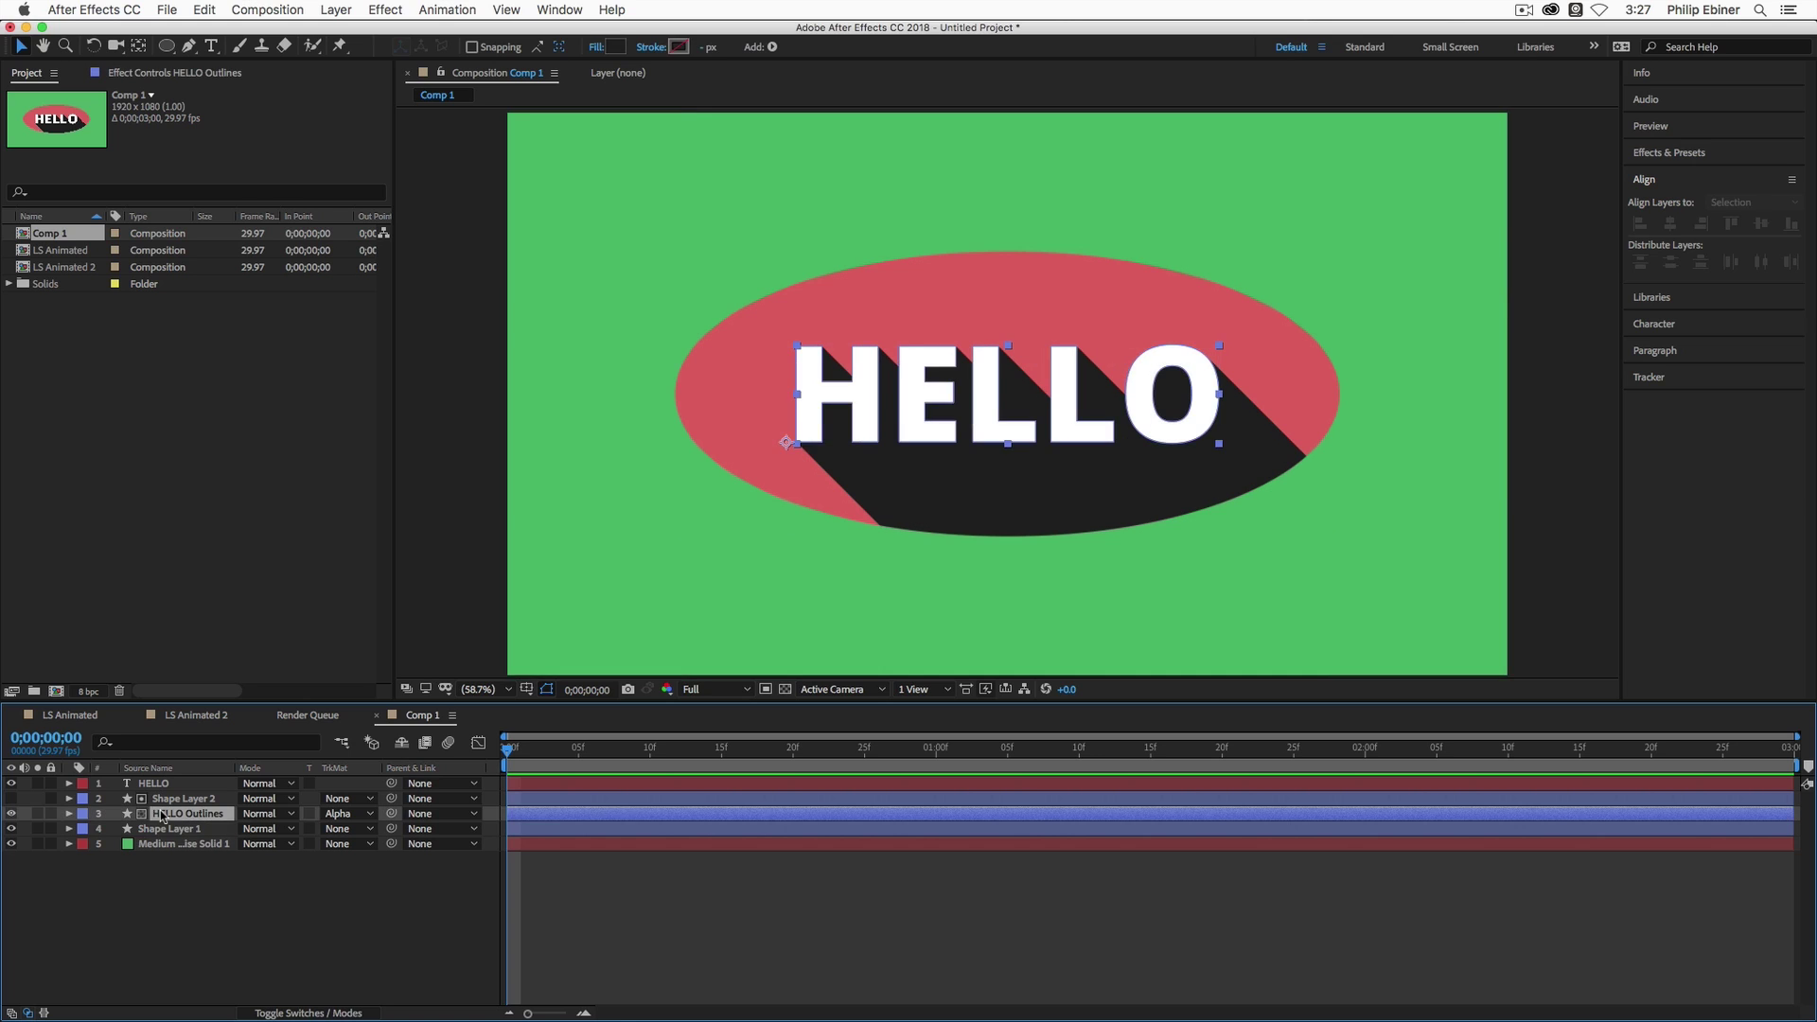
left_click(172, 830)
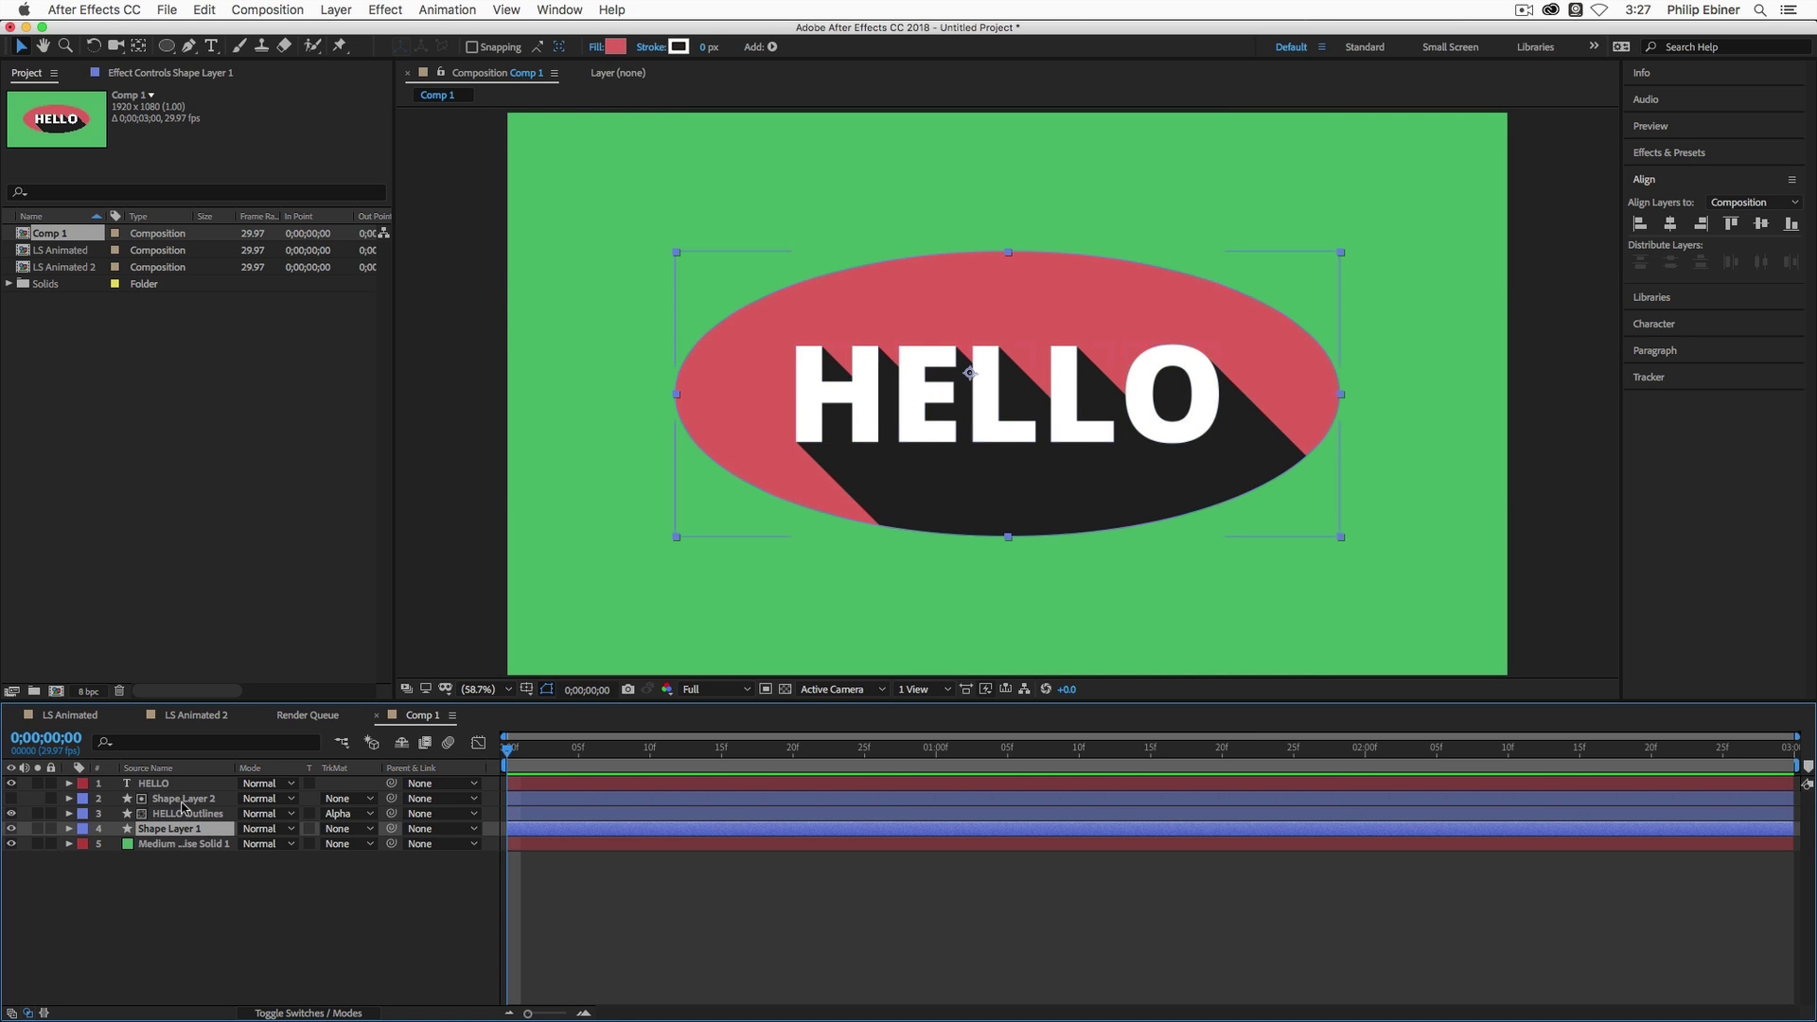
key("Home")
key("Page_Up")
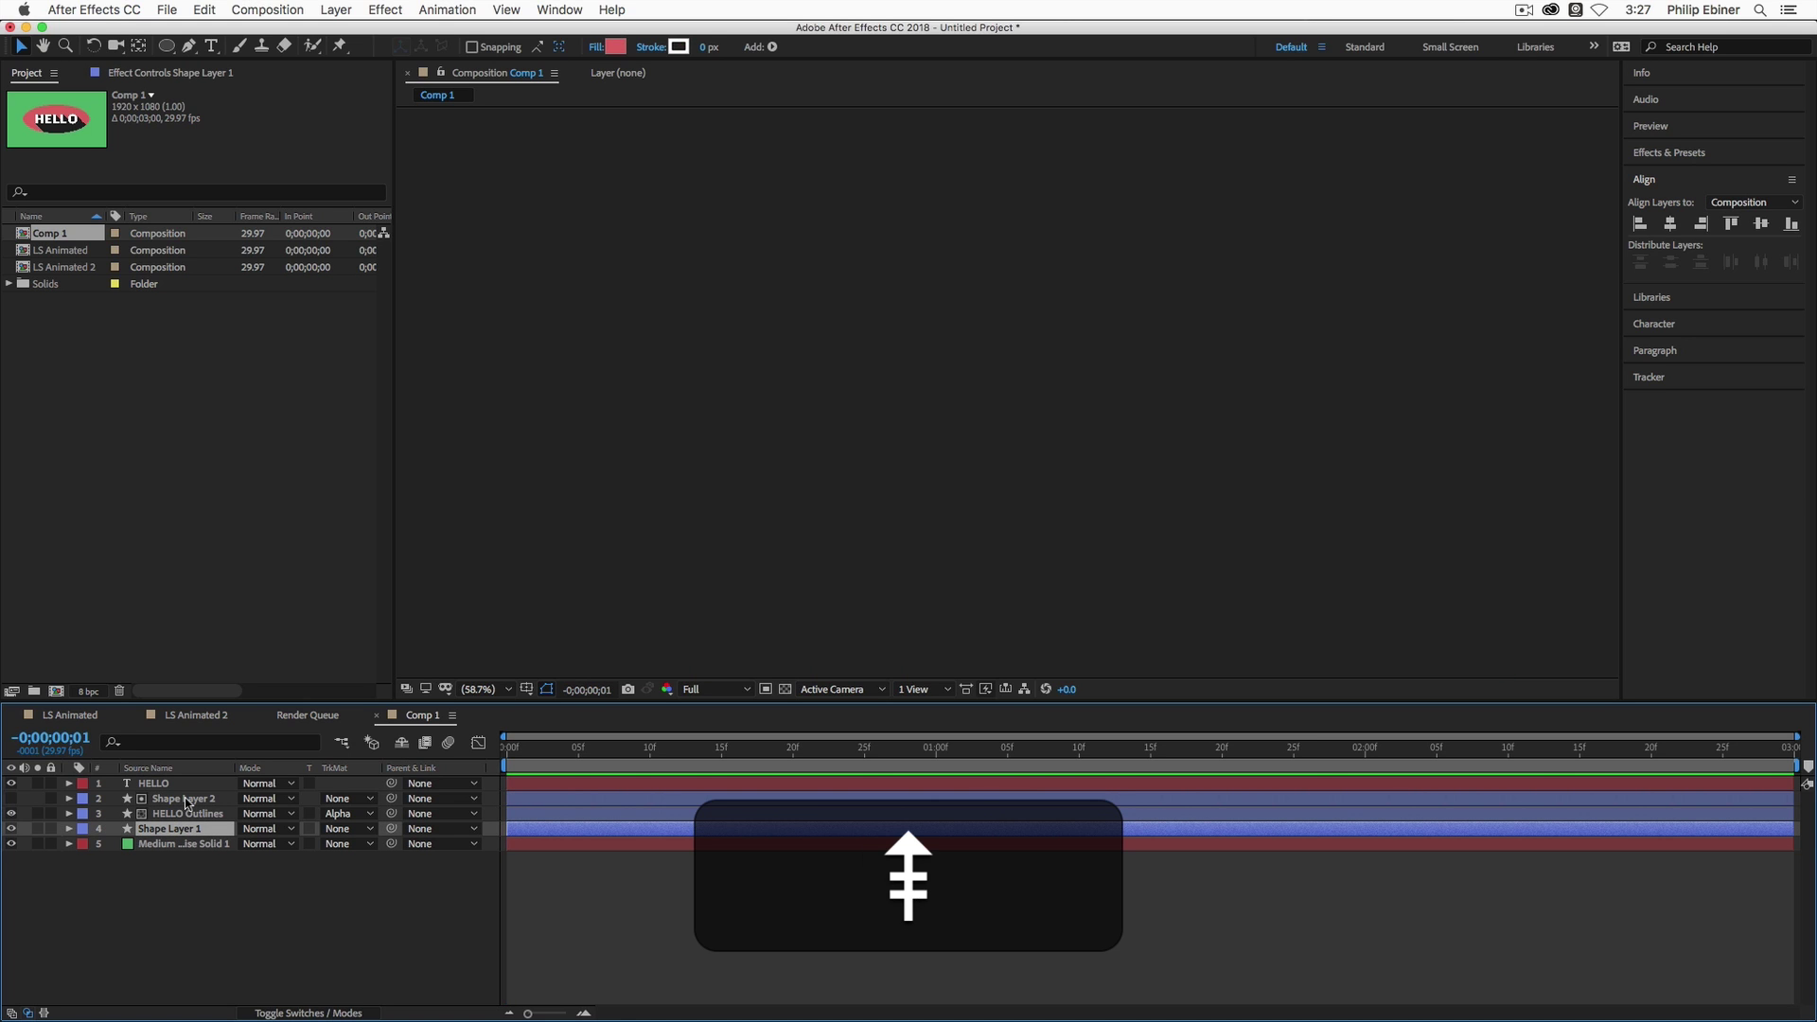
key("super+z")
left_click(184, 799)
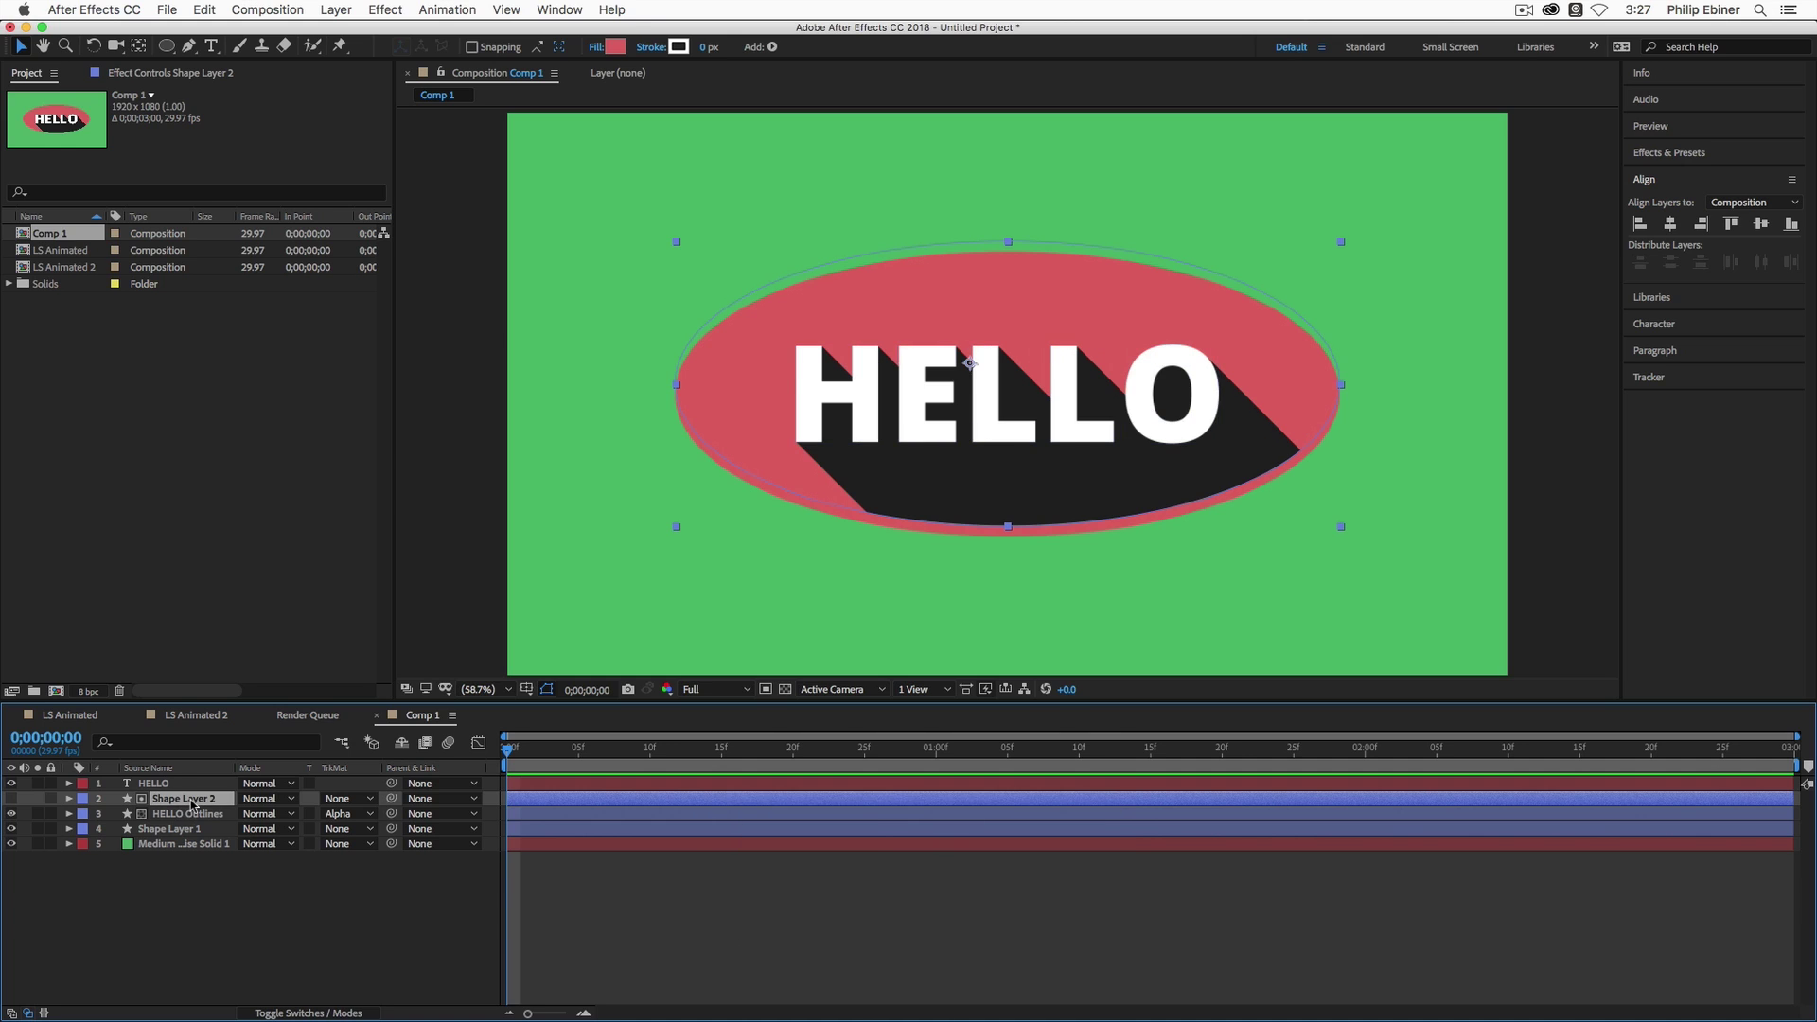
key("BackSpace")
left_click(190, 812)
key("BackSpace")
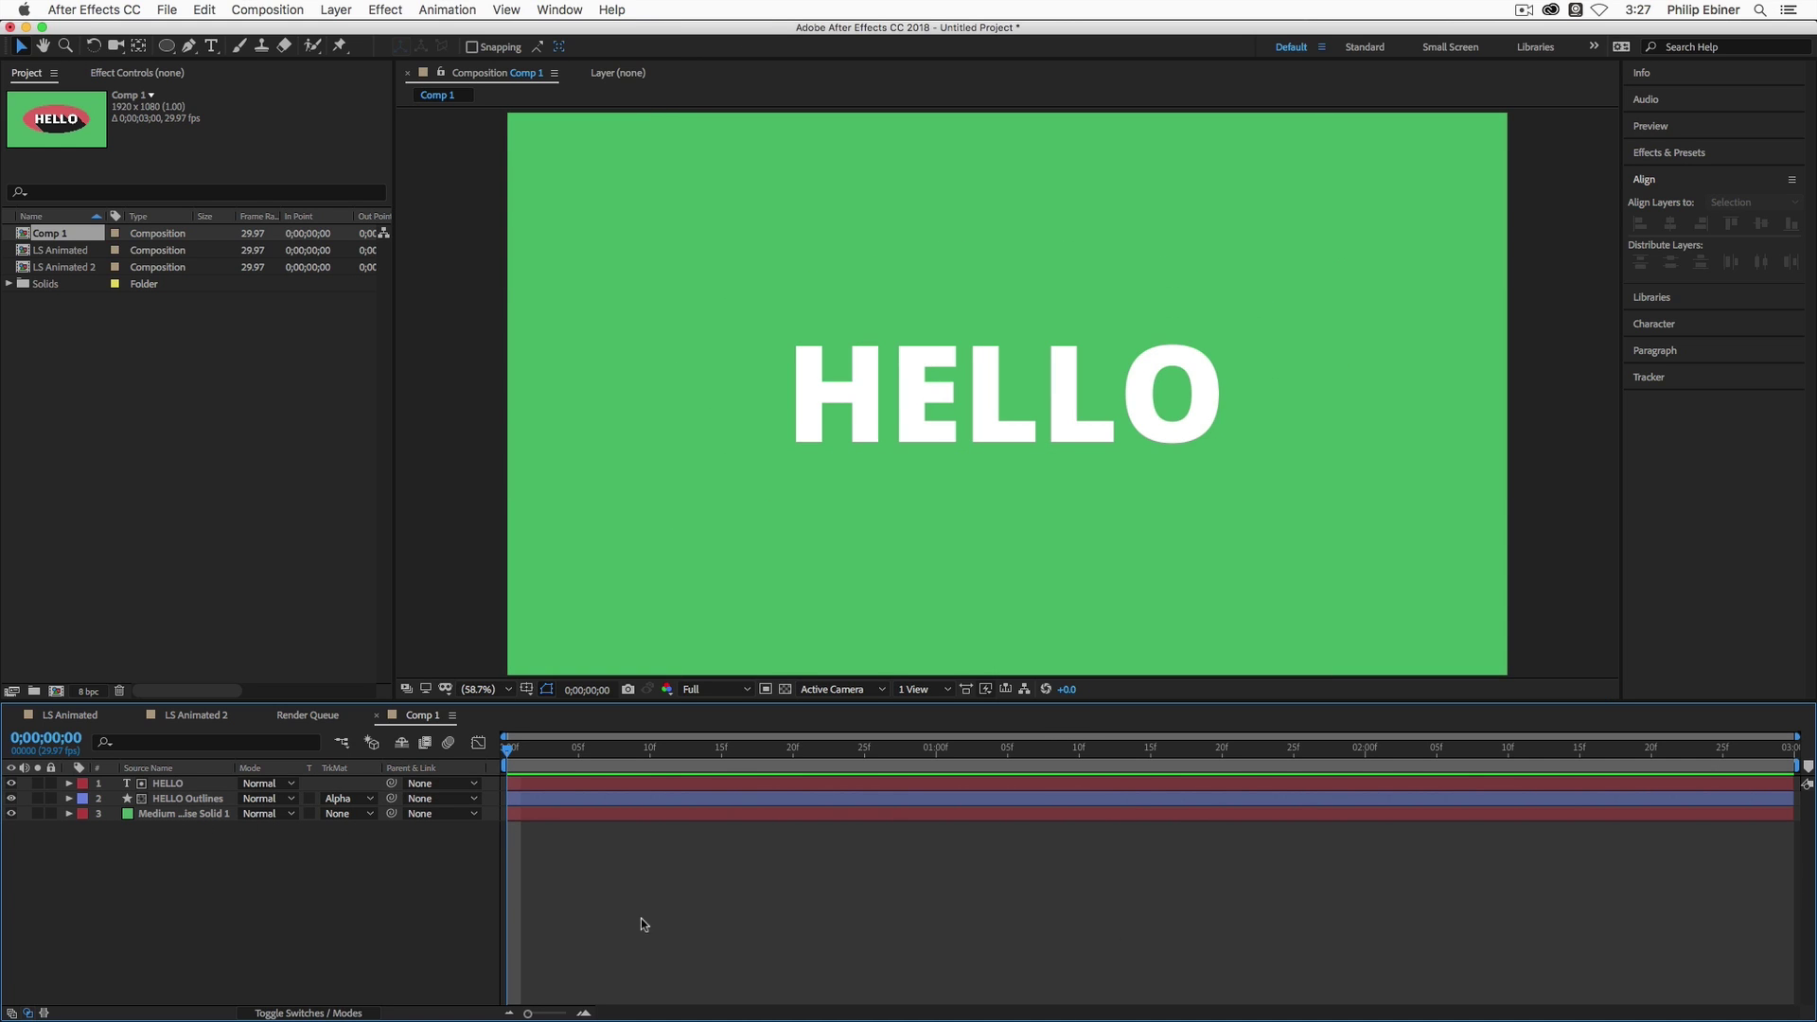
left_click(350, 800)
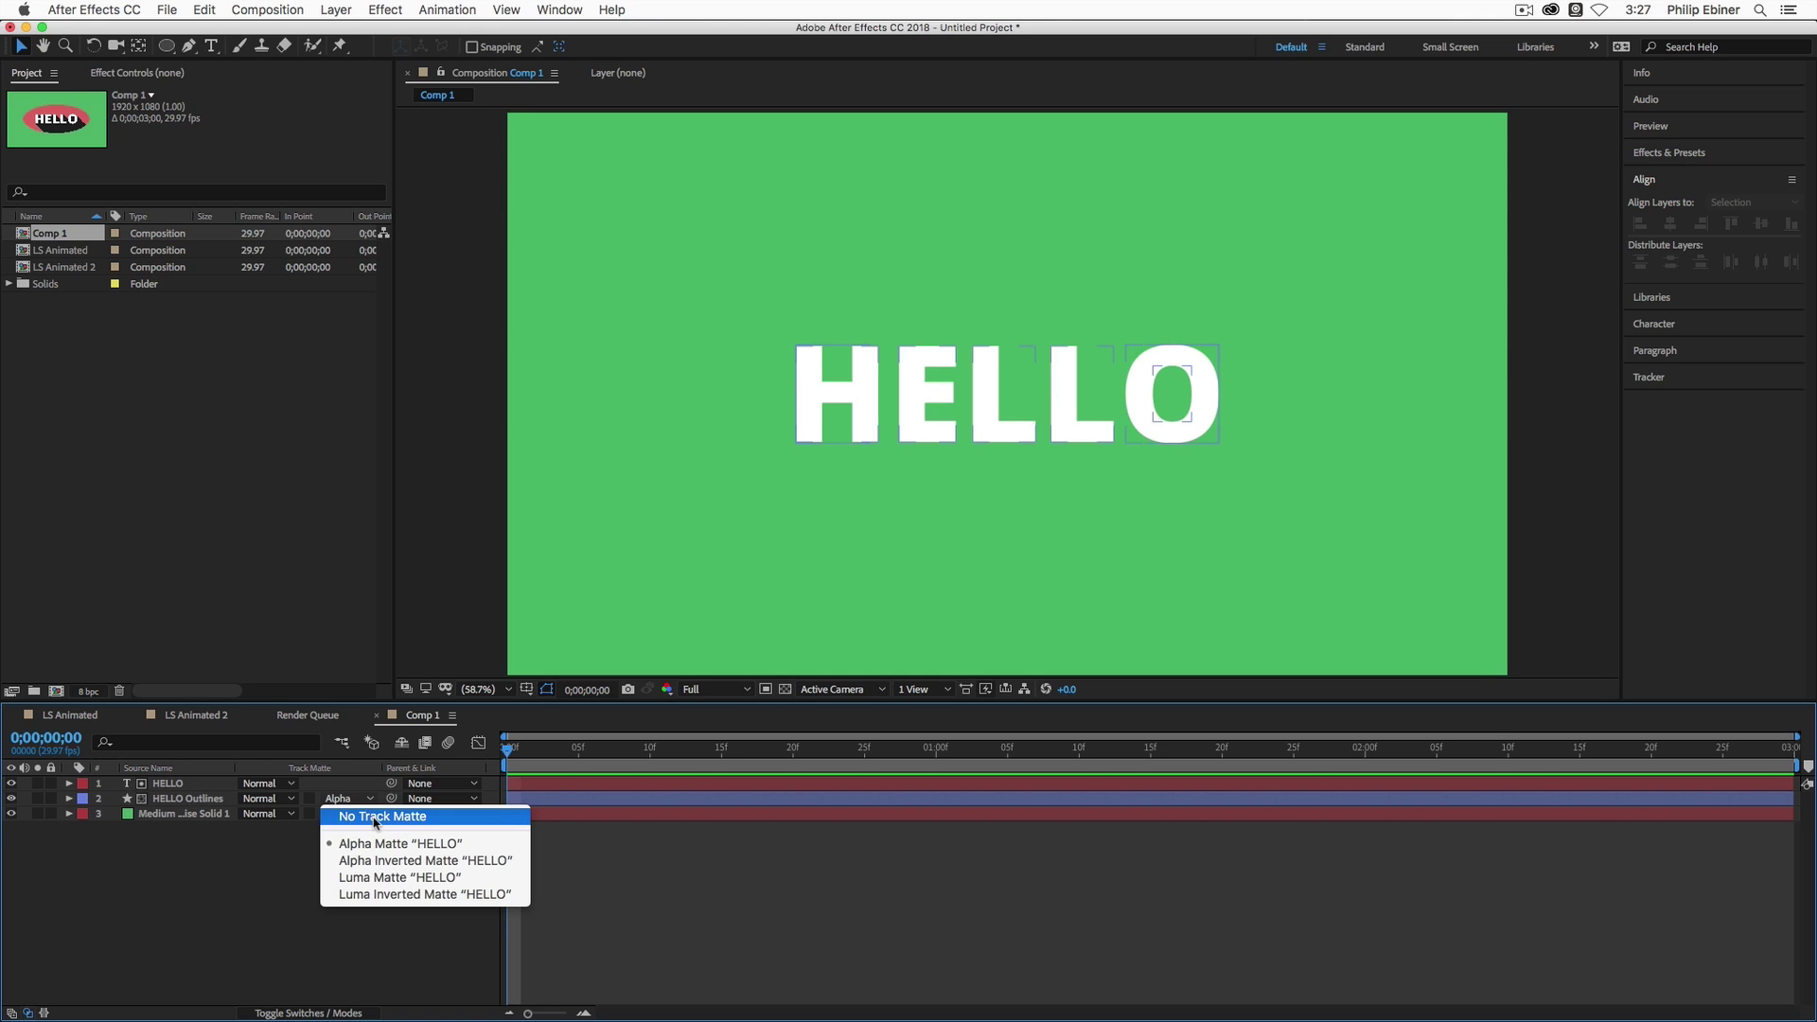
left_click(375, 817)
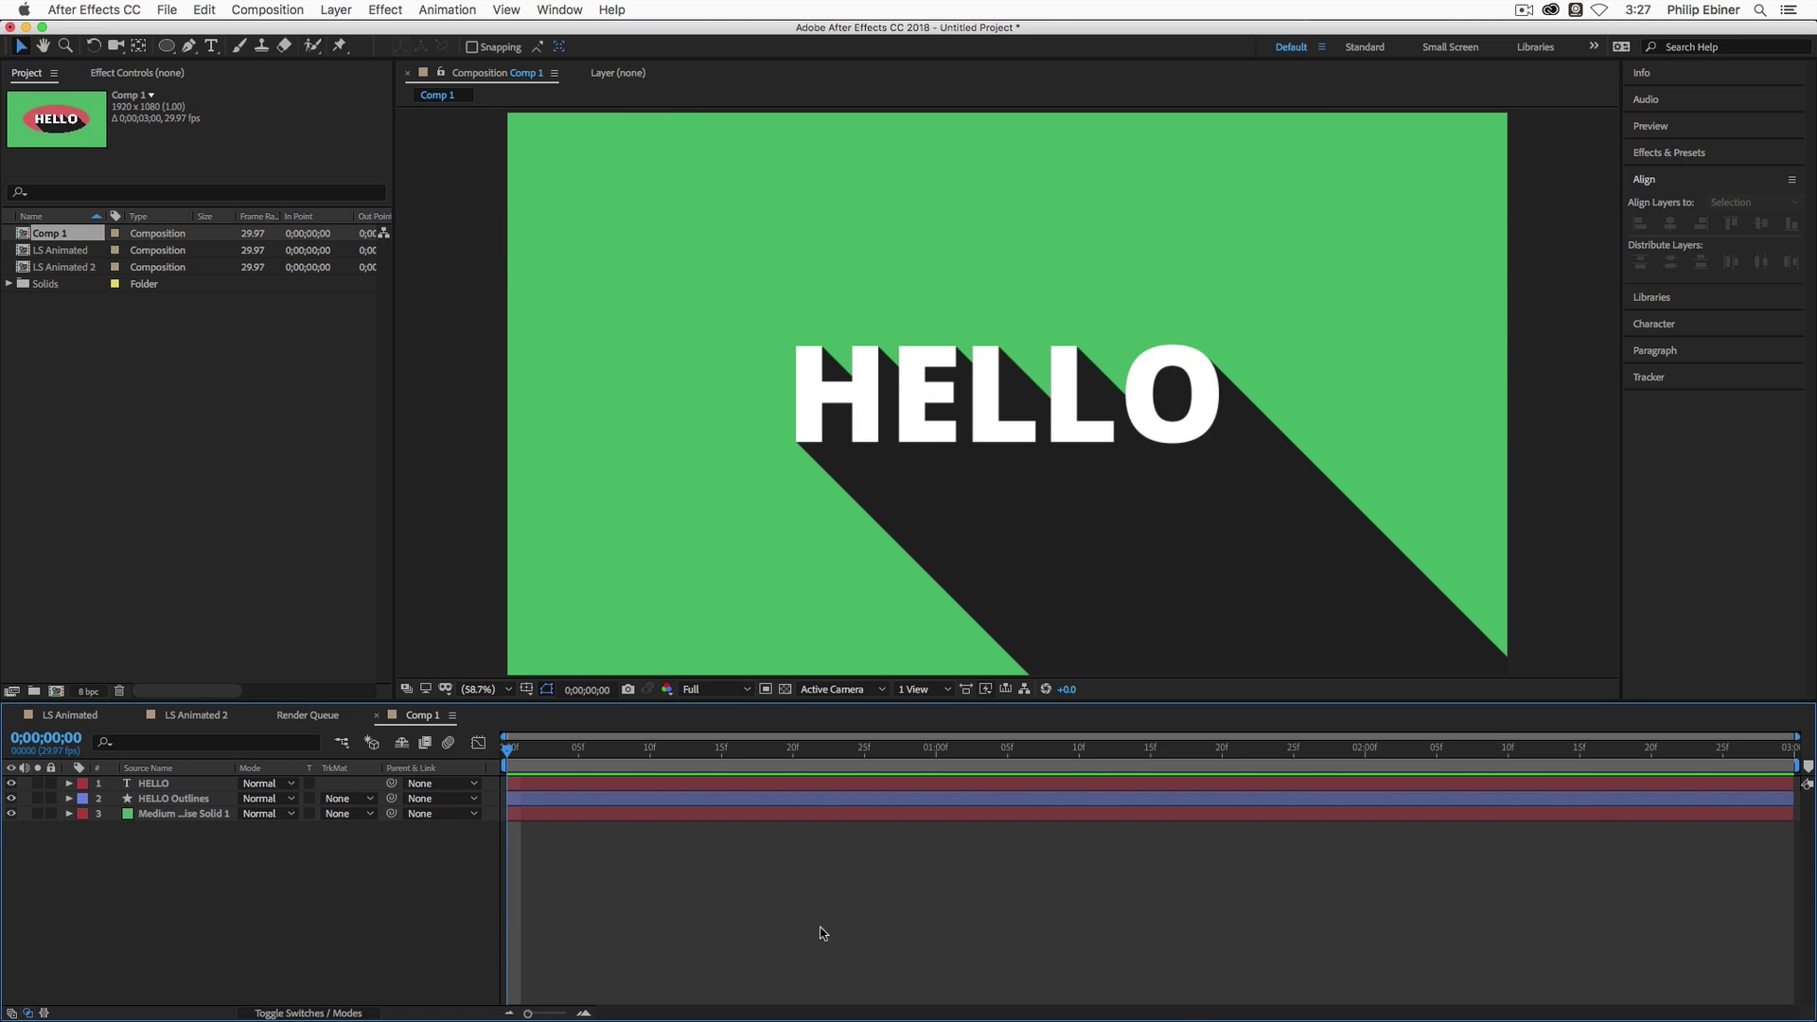
Expand the HELLO Outlines layer's Contents to reveal the Repeater 1 settings.
left_click(68, 798)
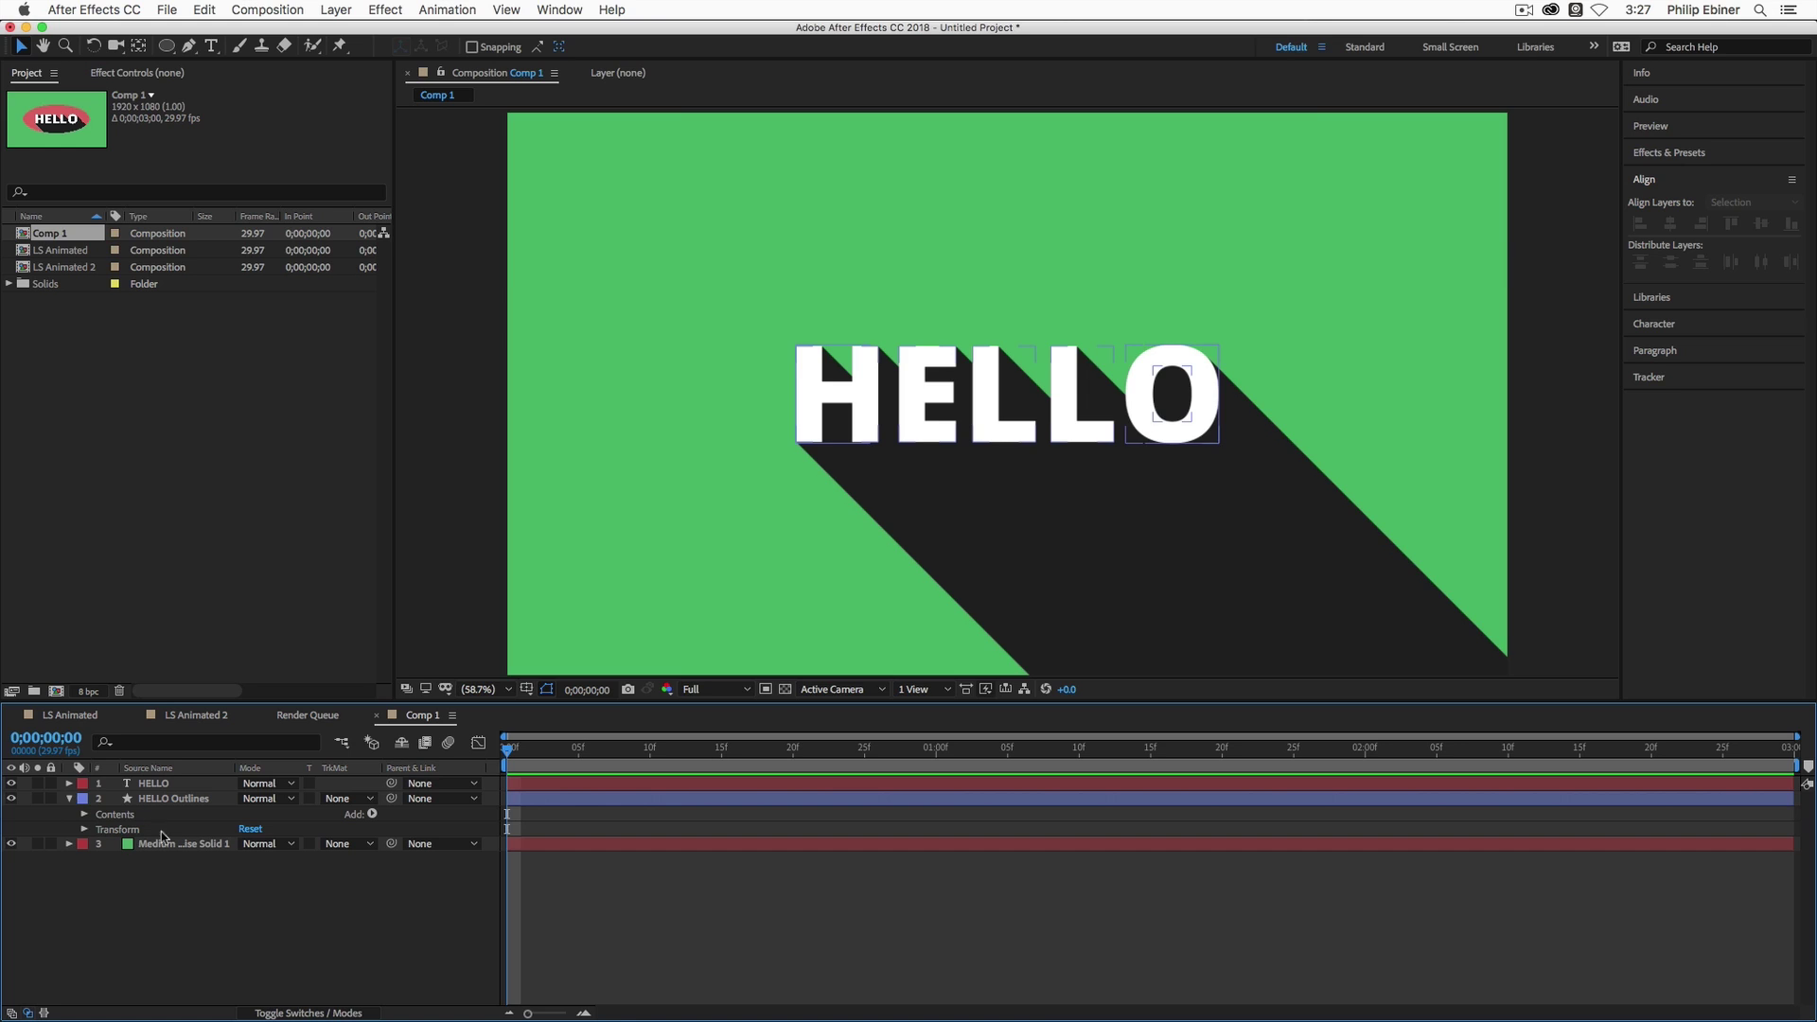
left_click(83, 830)
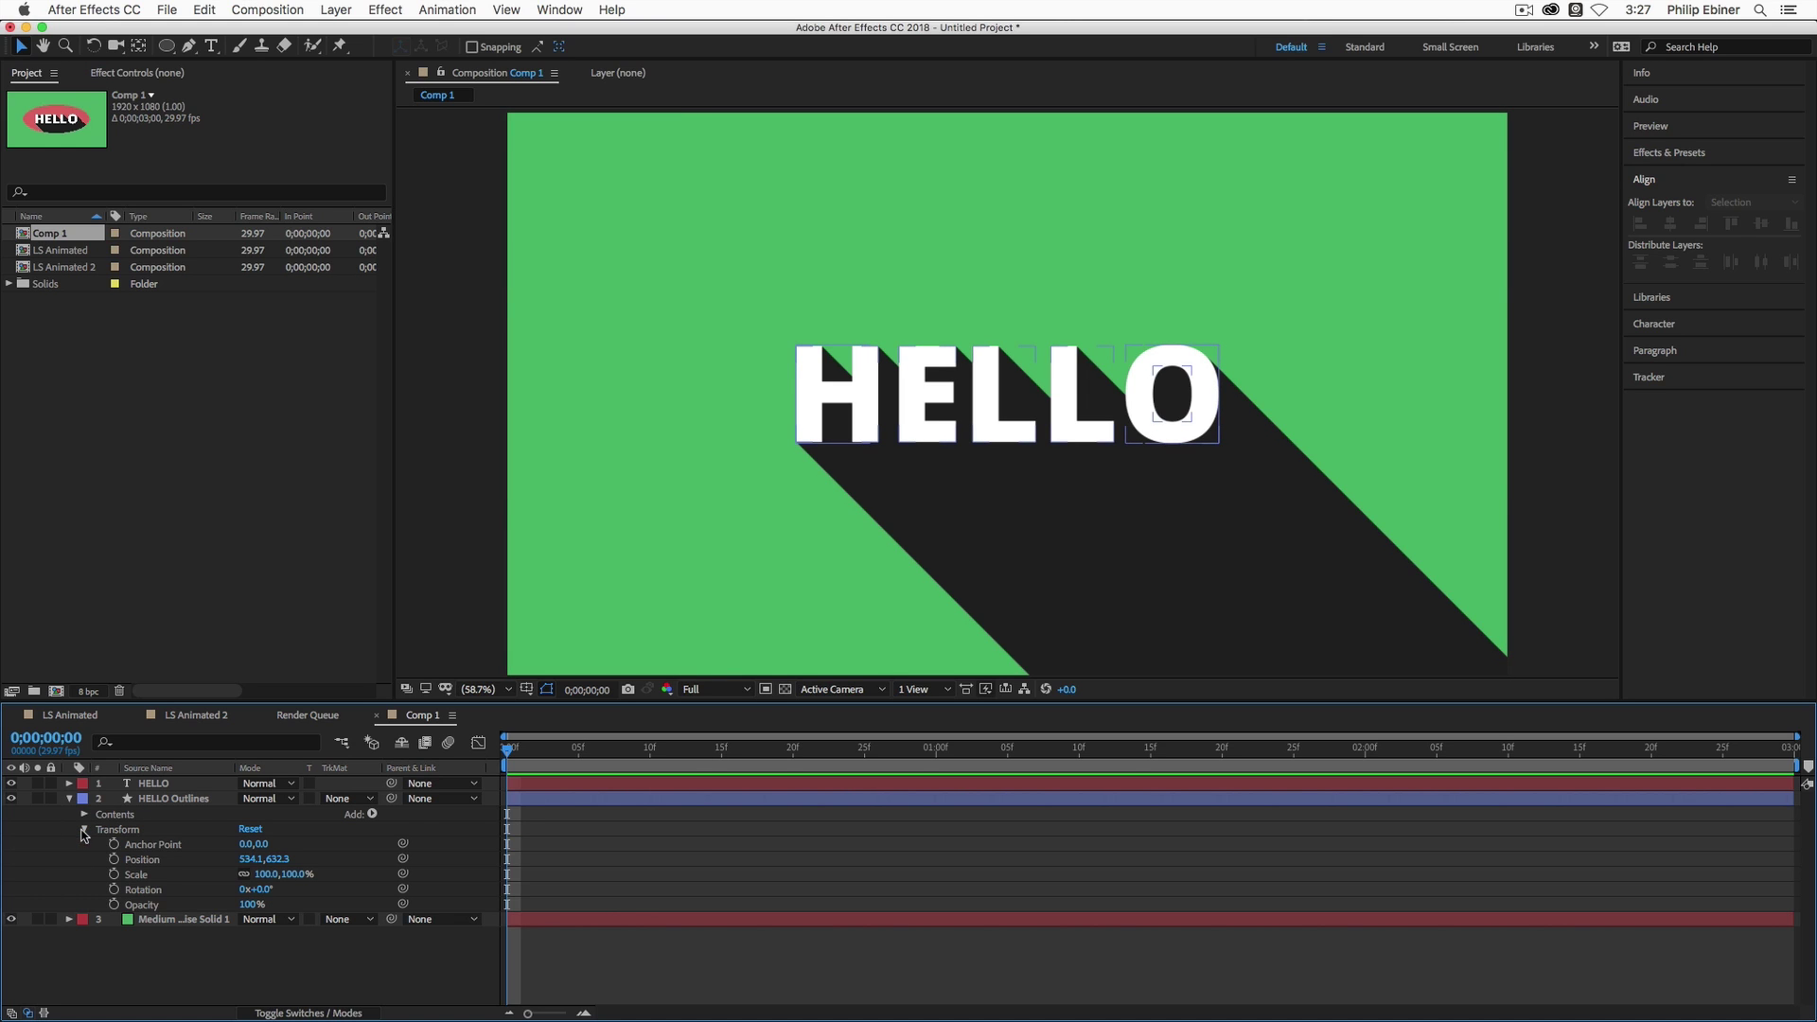
left_click(85, 830)
left_click(85, 814)
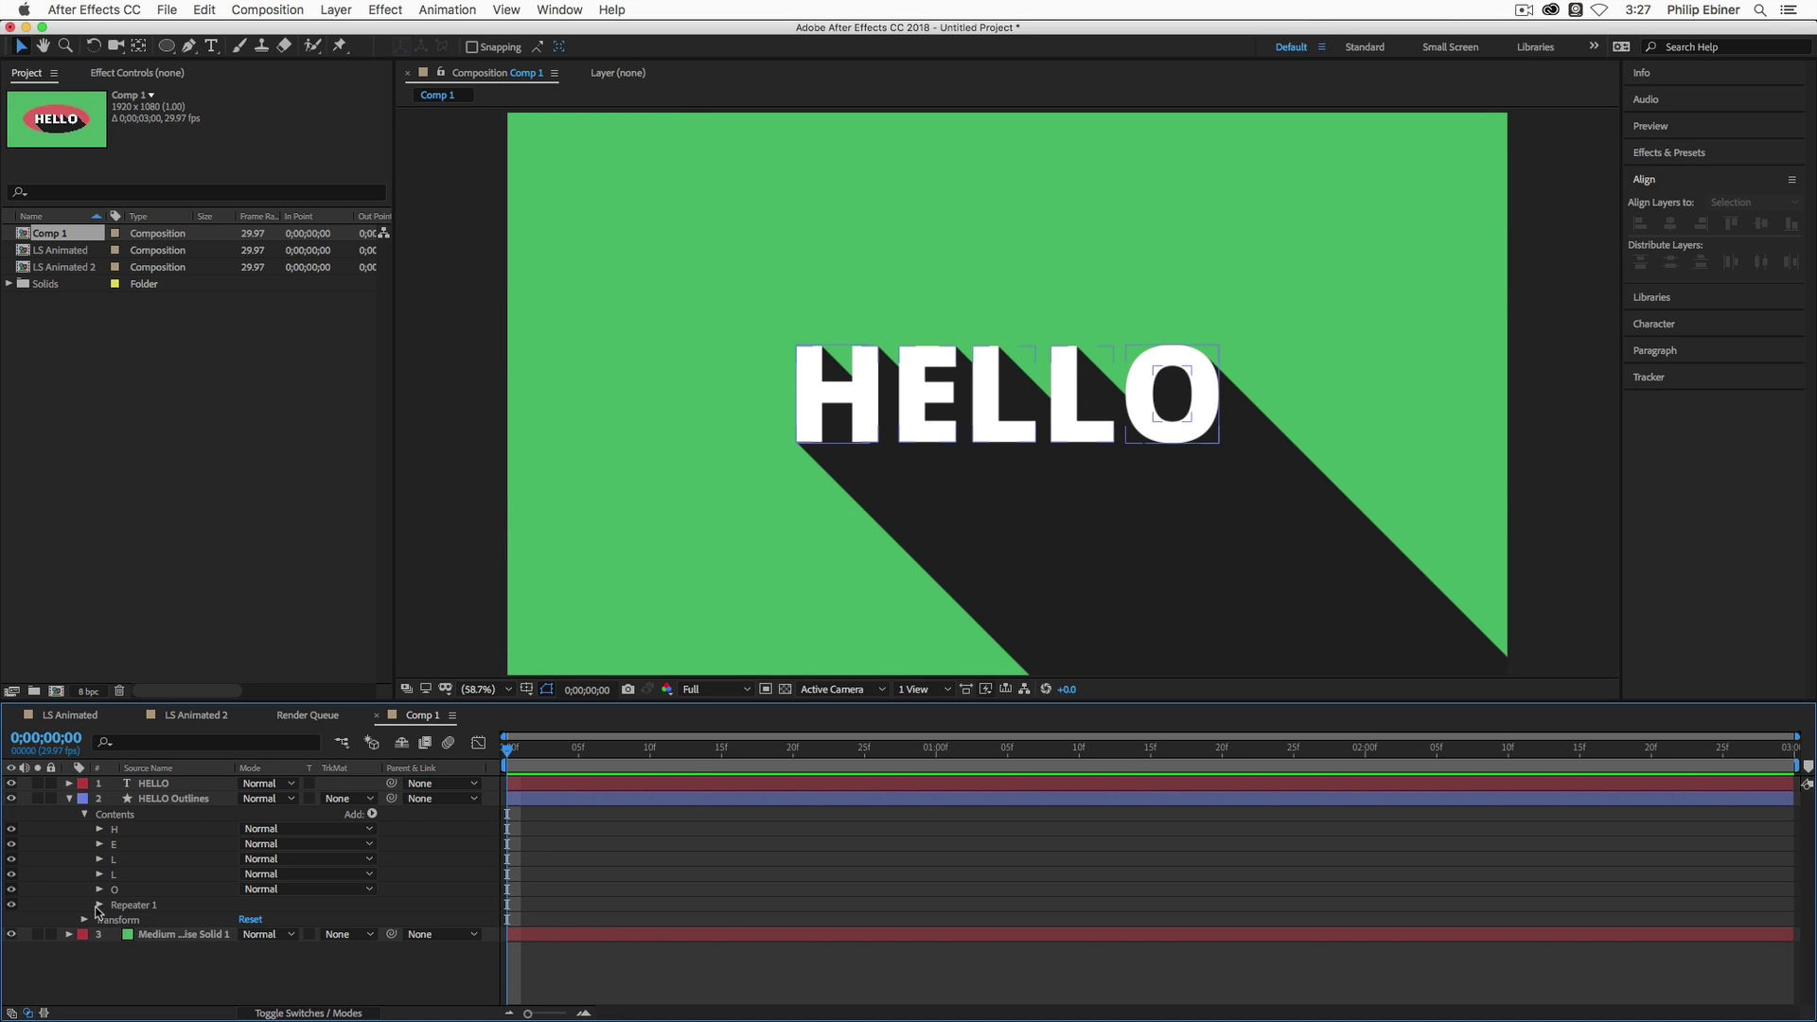
left_click(99, 906)
Keyframe Repeater Copies at 600 on 1;00 and 0 on 0;15, then select both keyframes.
left_click(511, 761)
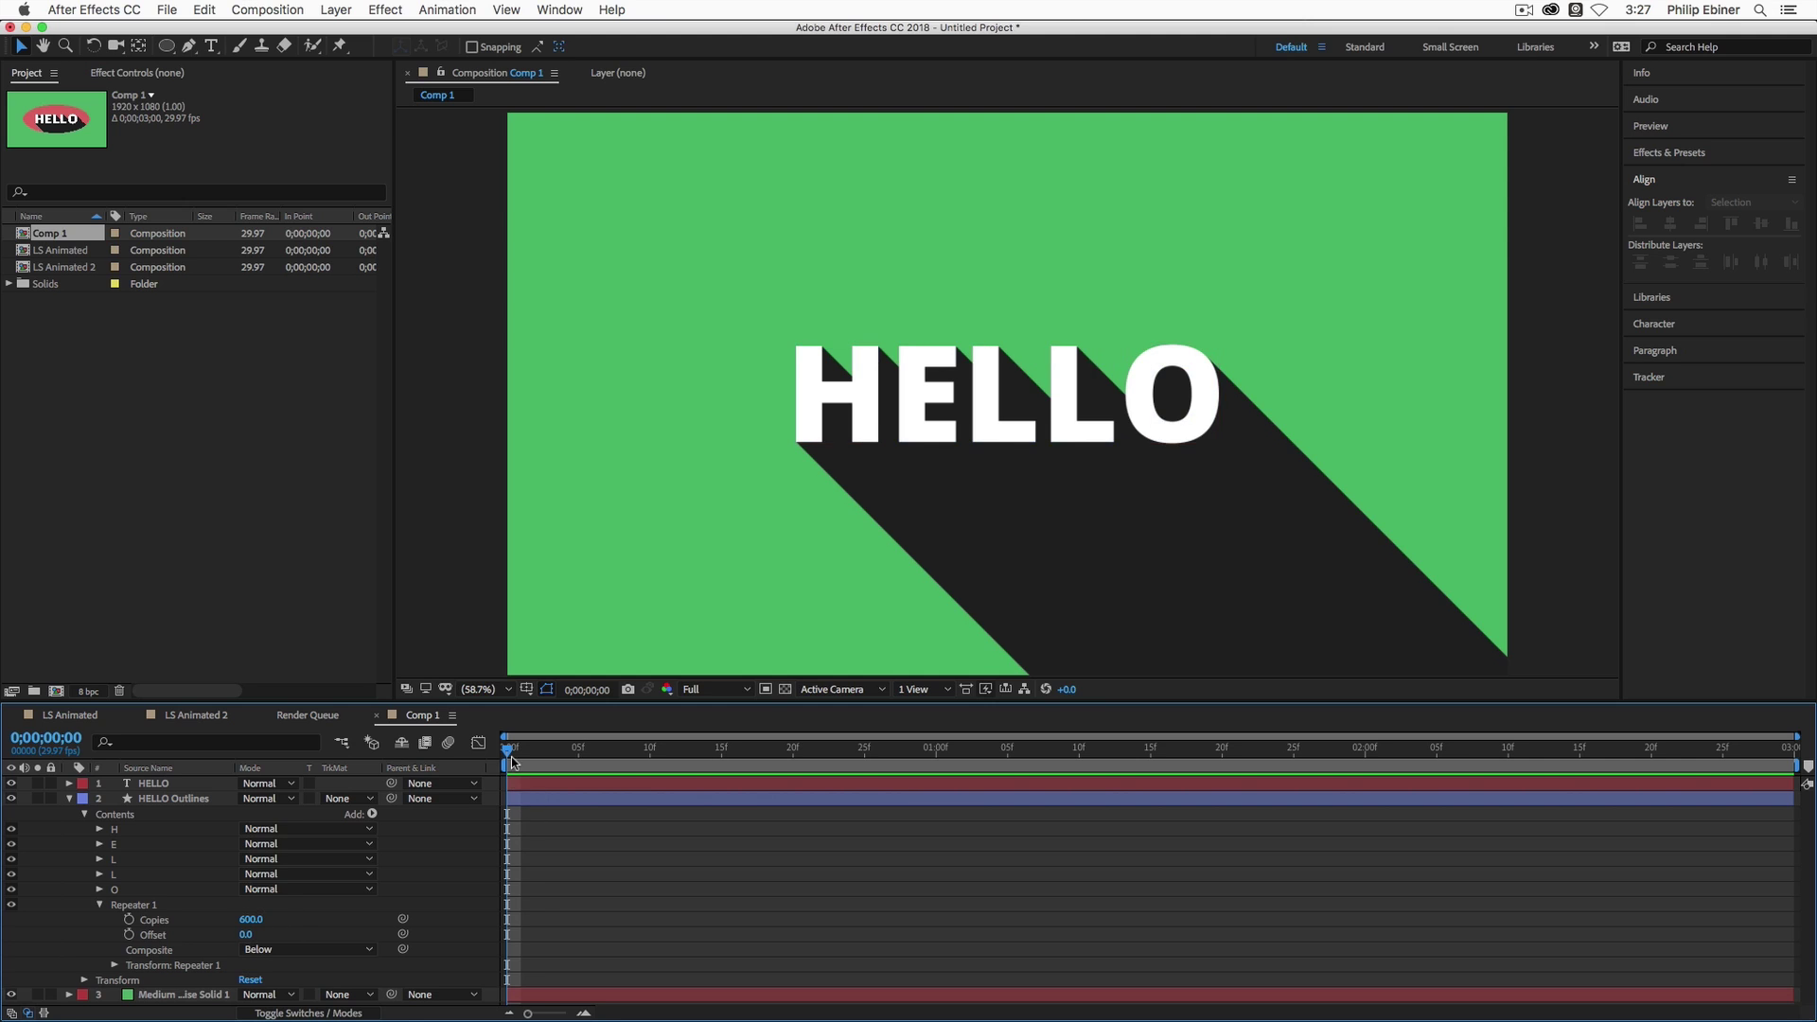
left_click_drag(538, 750, 935, 748)
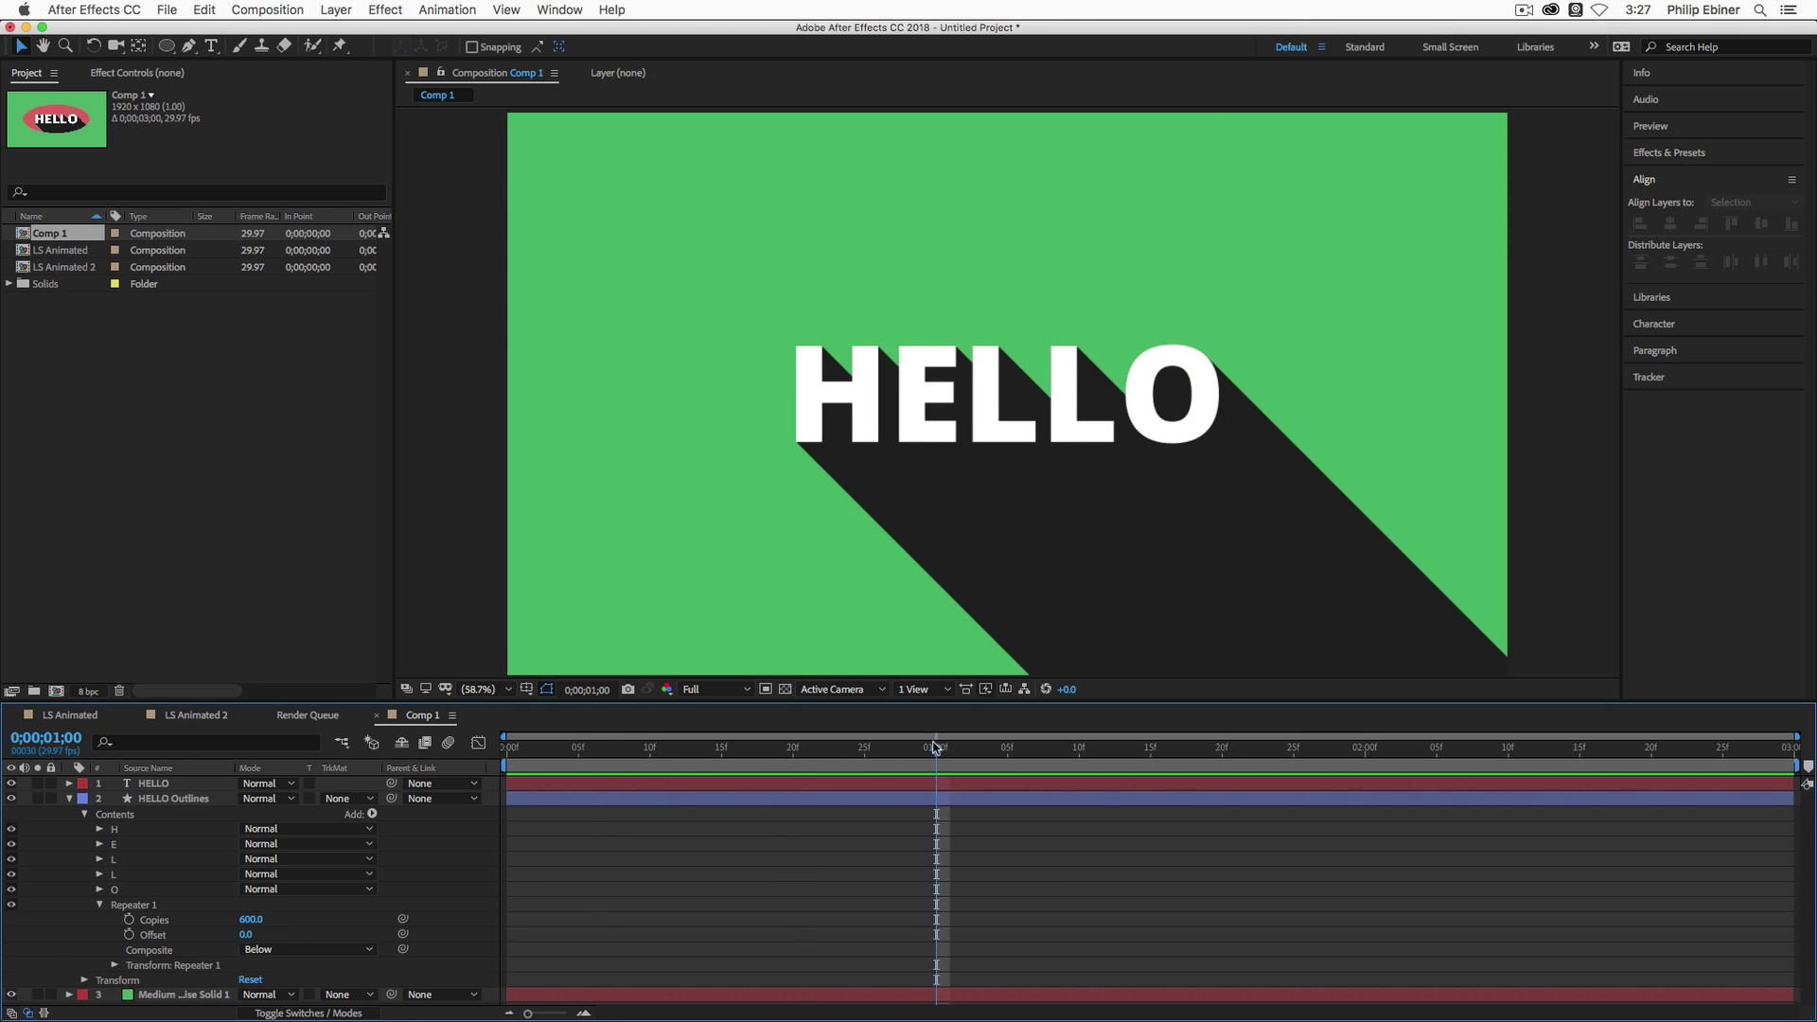
left_click(128, 920)
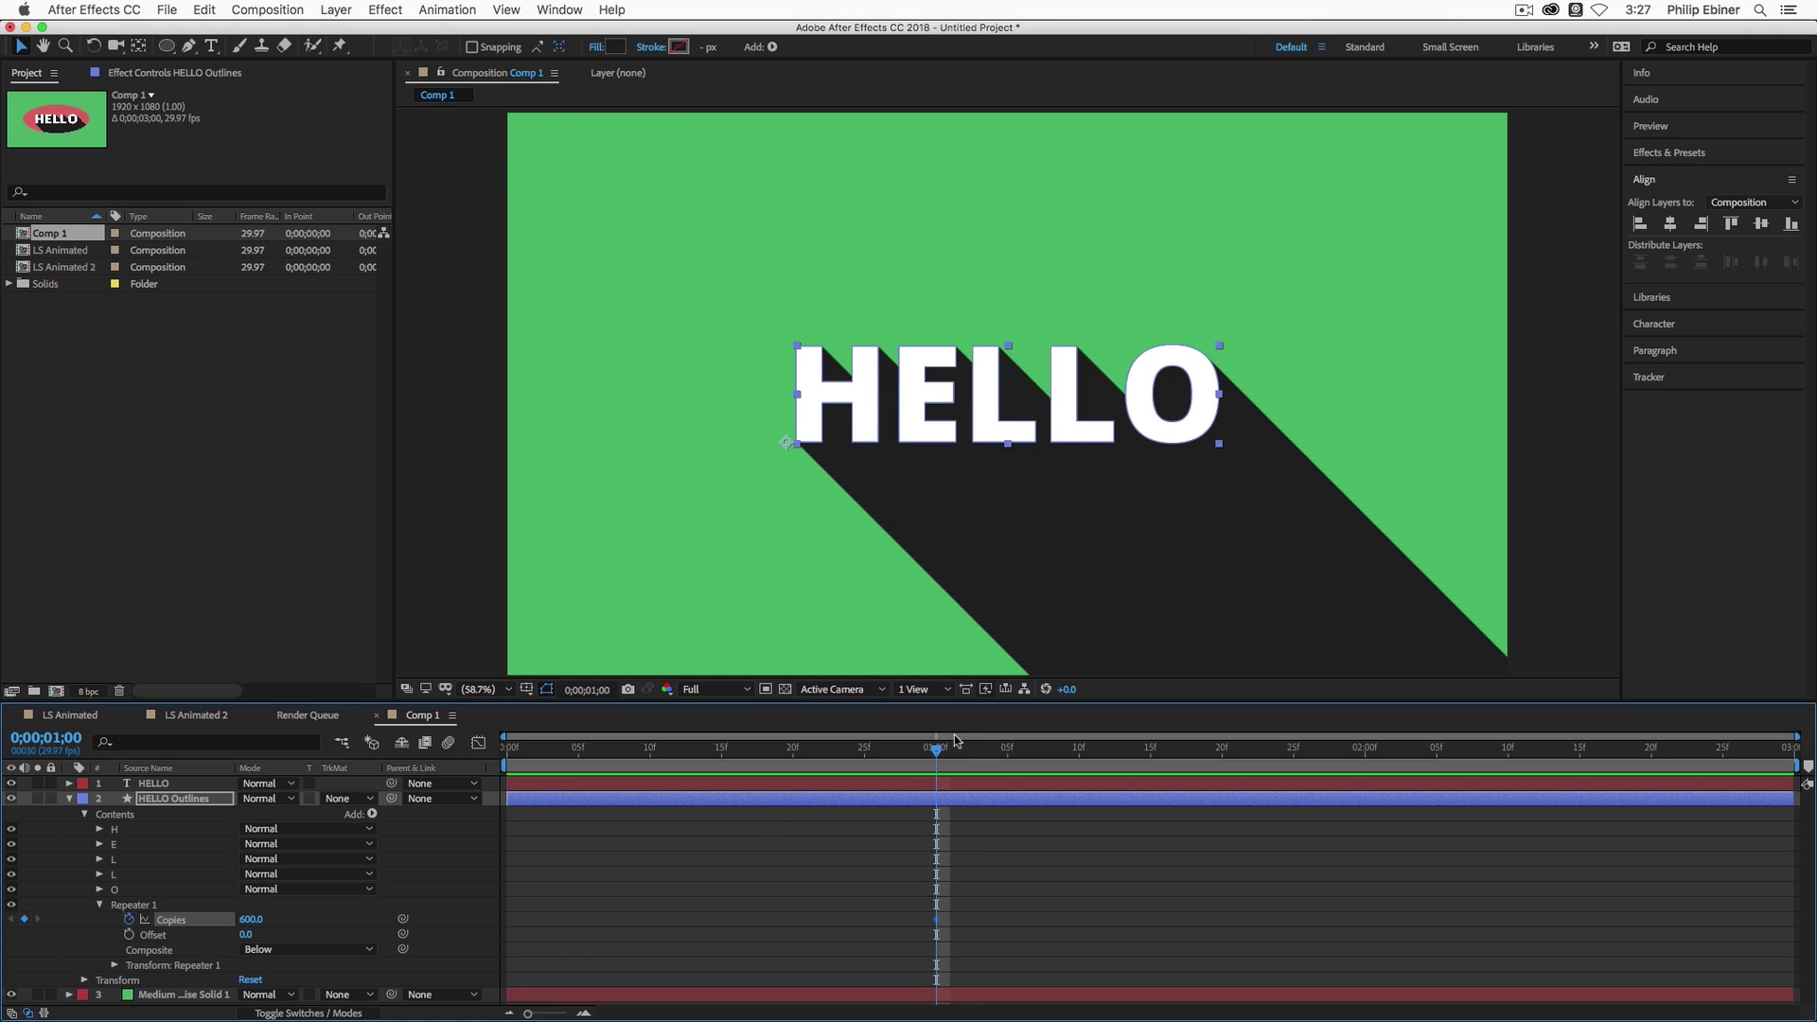
left_click_drag(928, 751, 712, 765)
left_click(248, 919)
type("0")
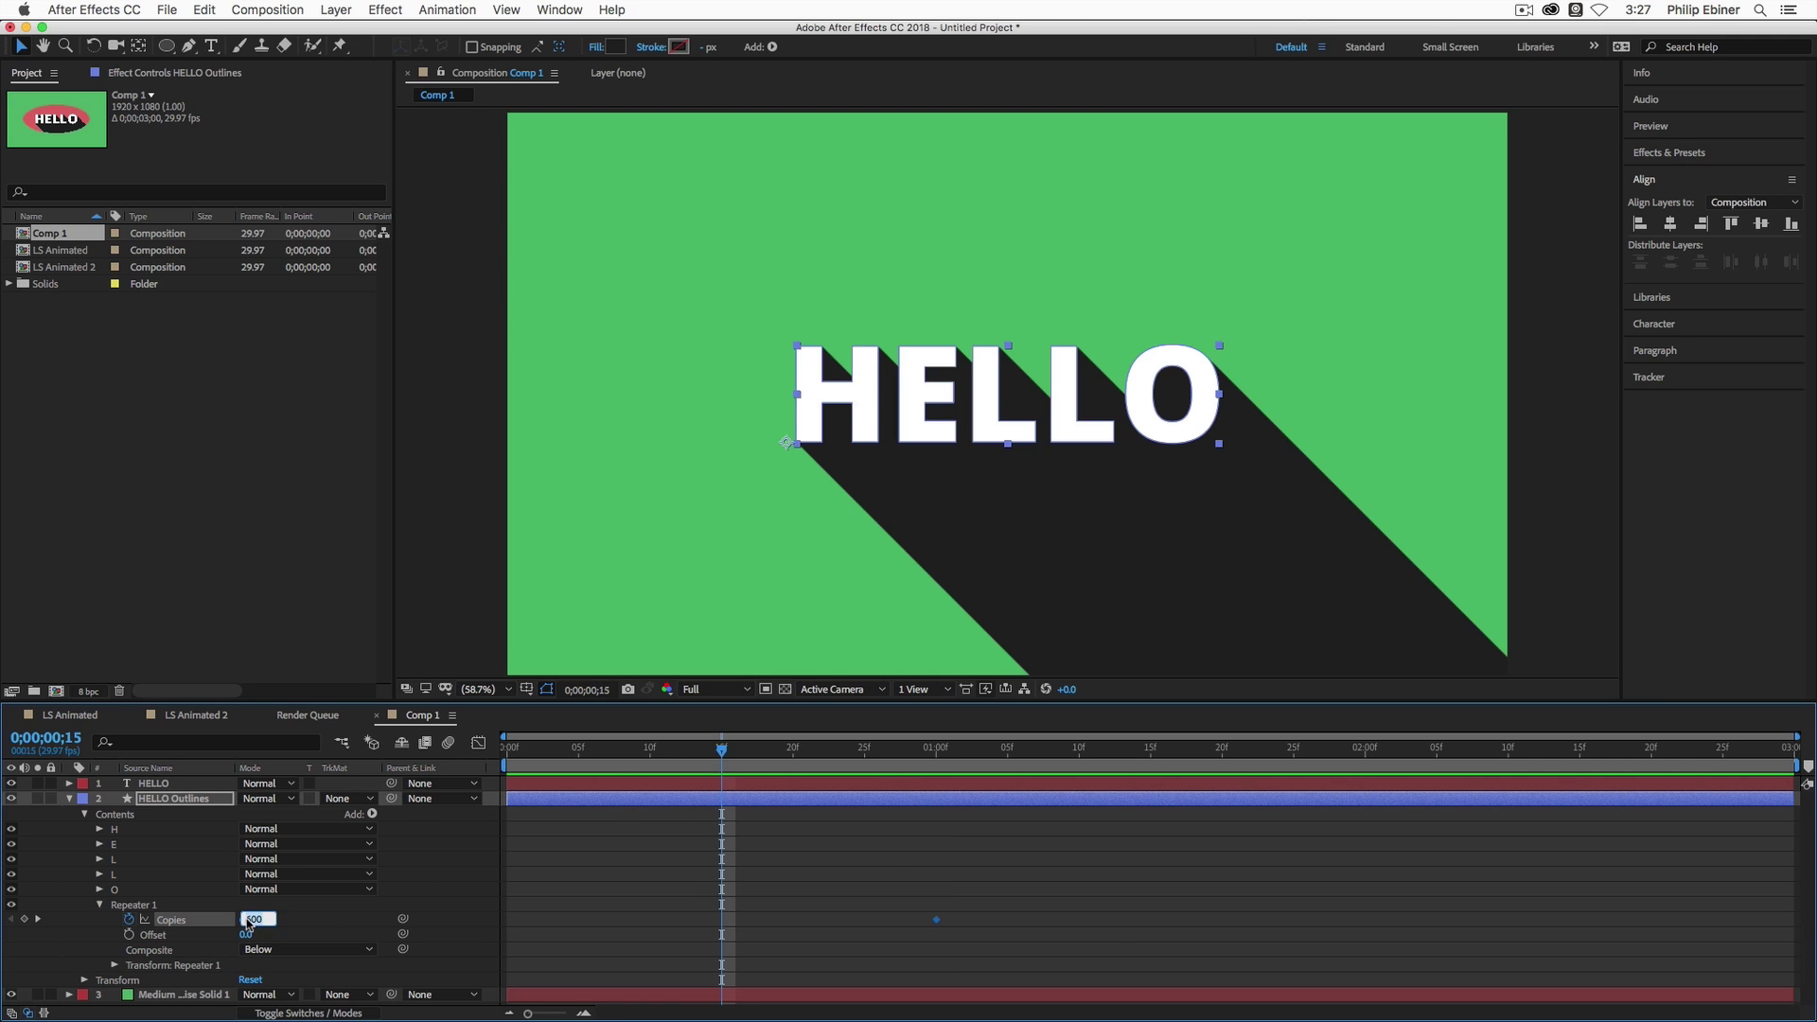
key("Return")
left_click(1127, 918)
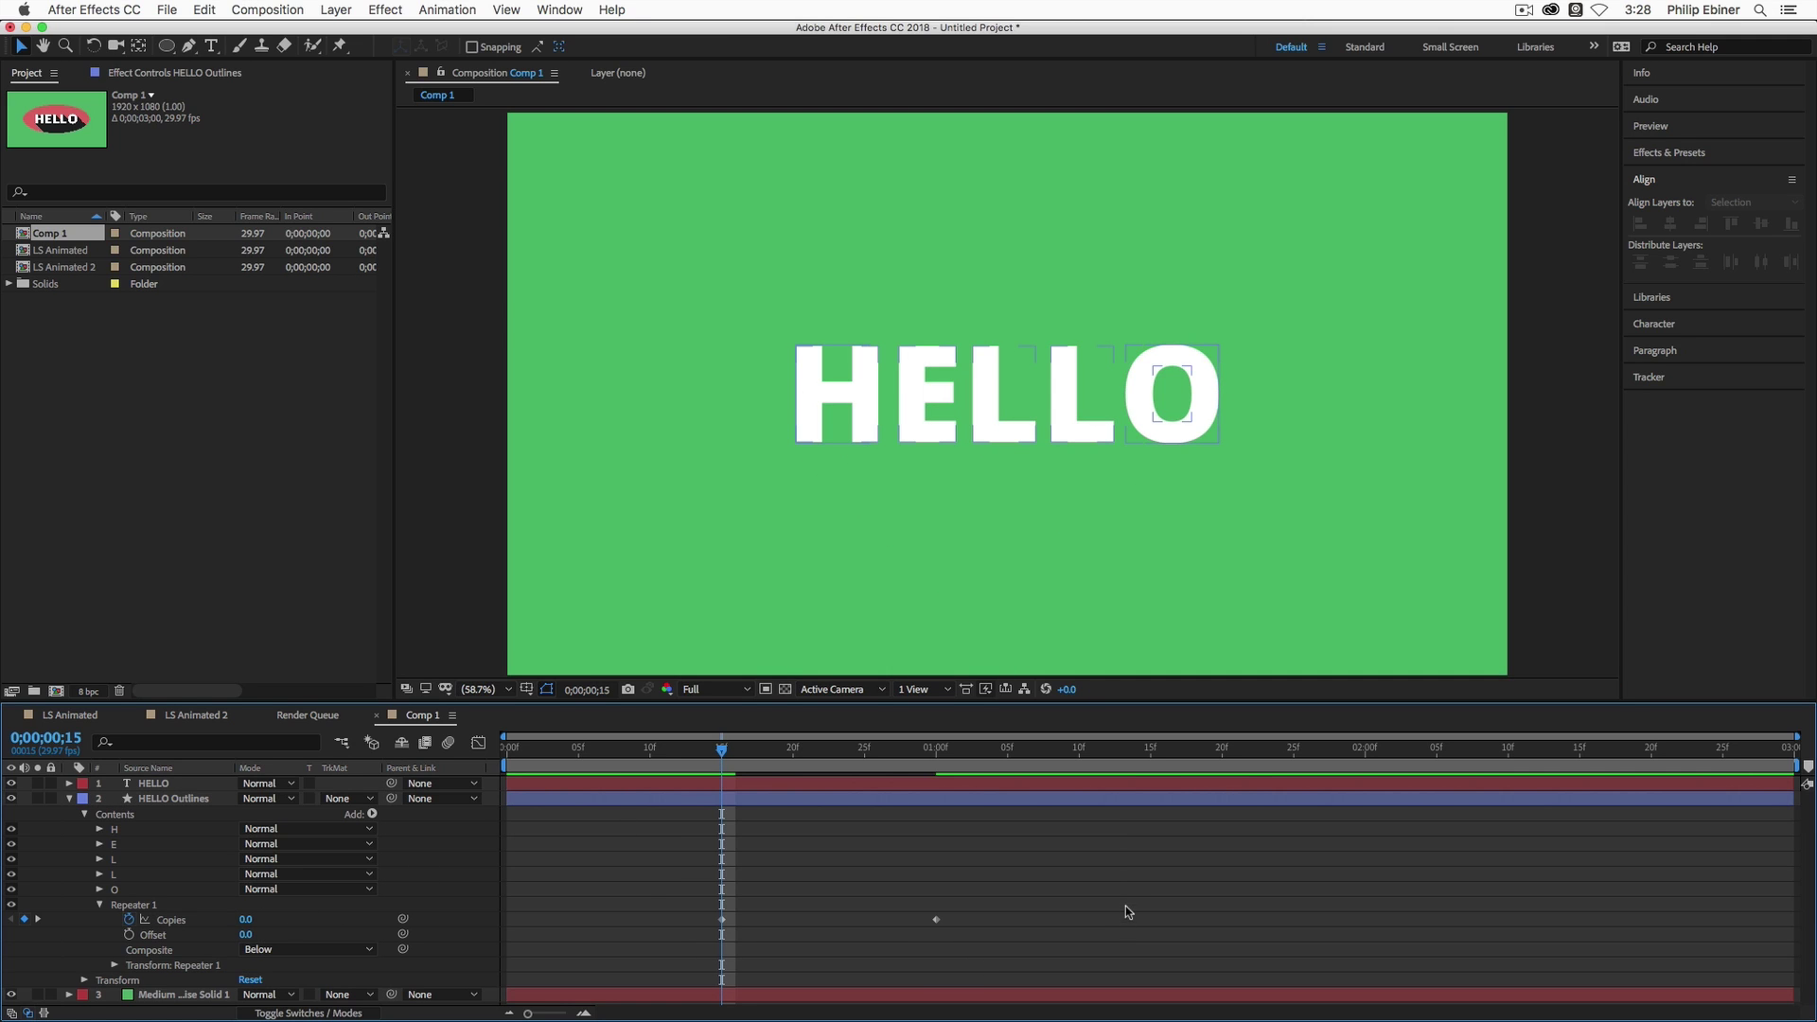
left_click_drag(996, 907, 643, 945)
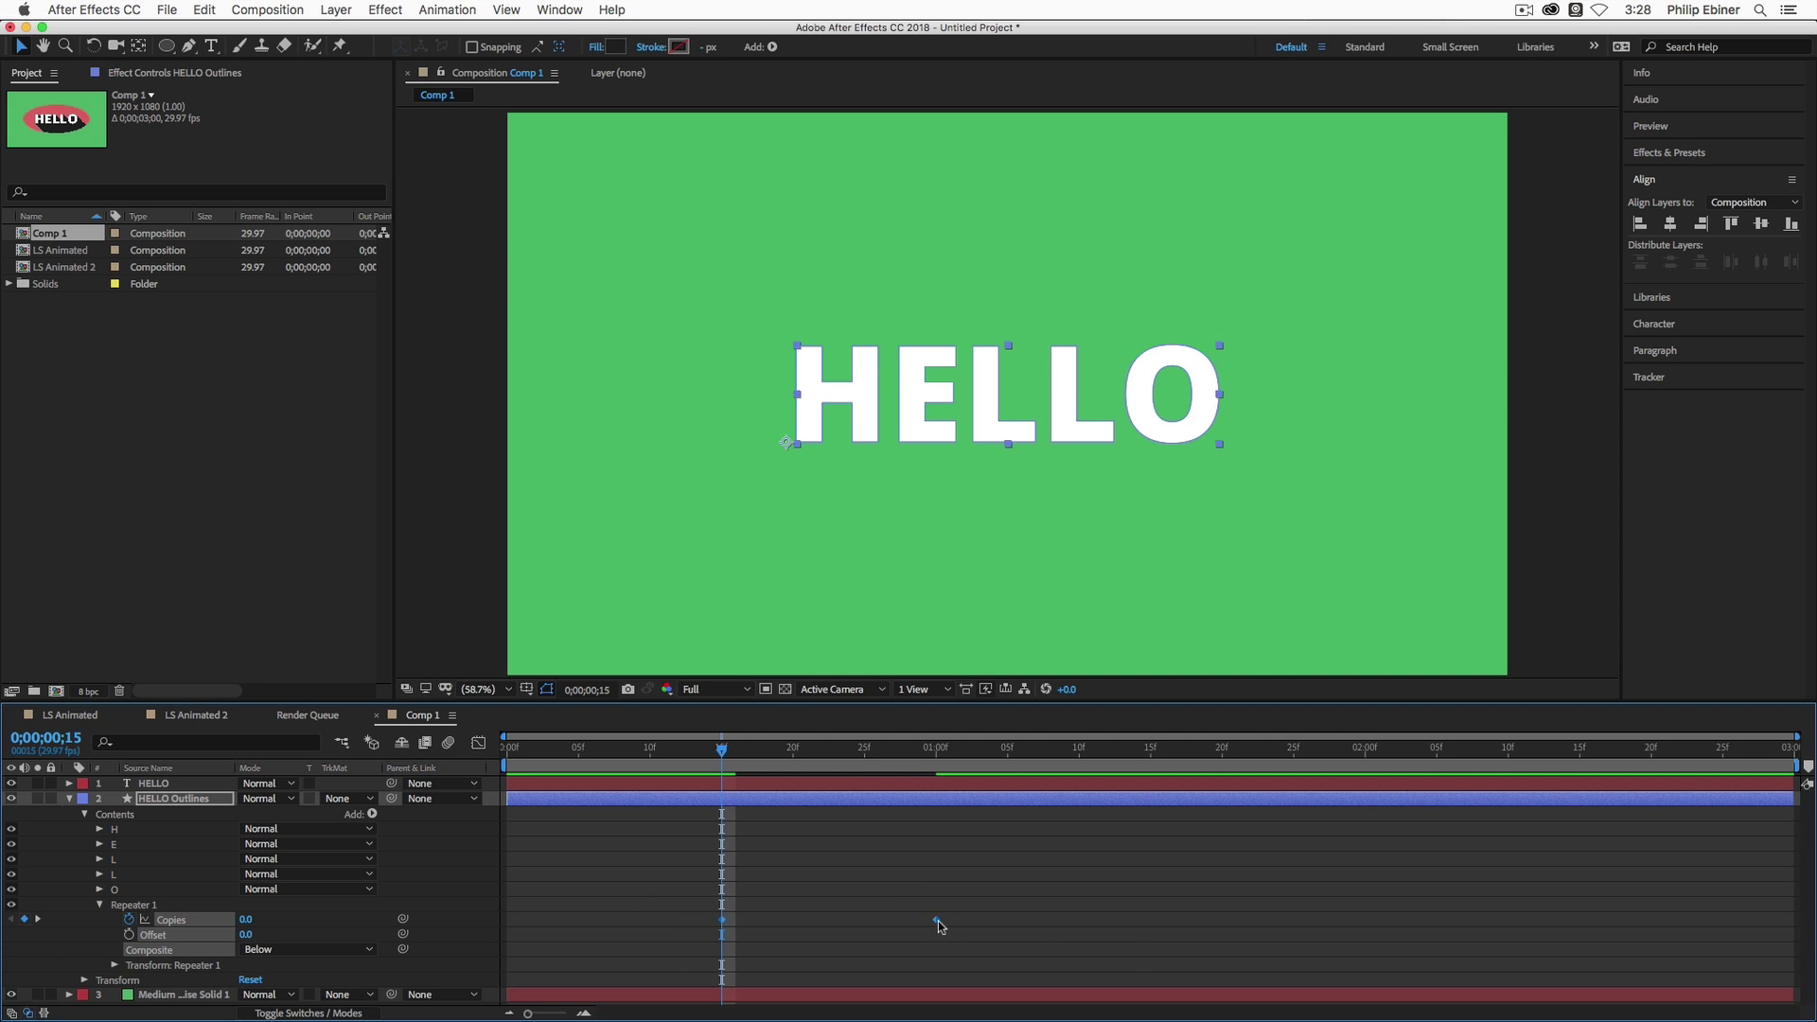
Apply Easy Ease to both Copies keyframes and trim the work area to the shadow animation.
right_click(937, 921)
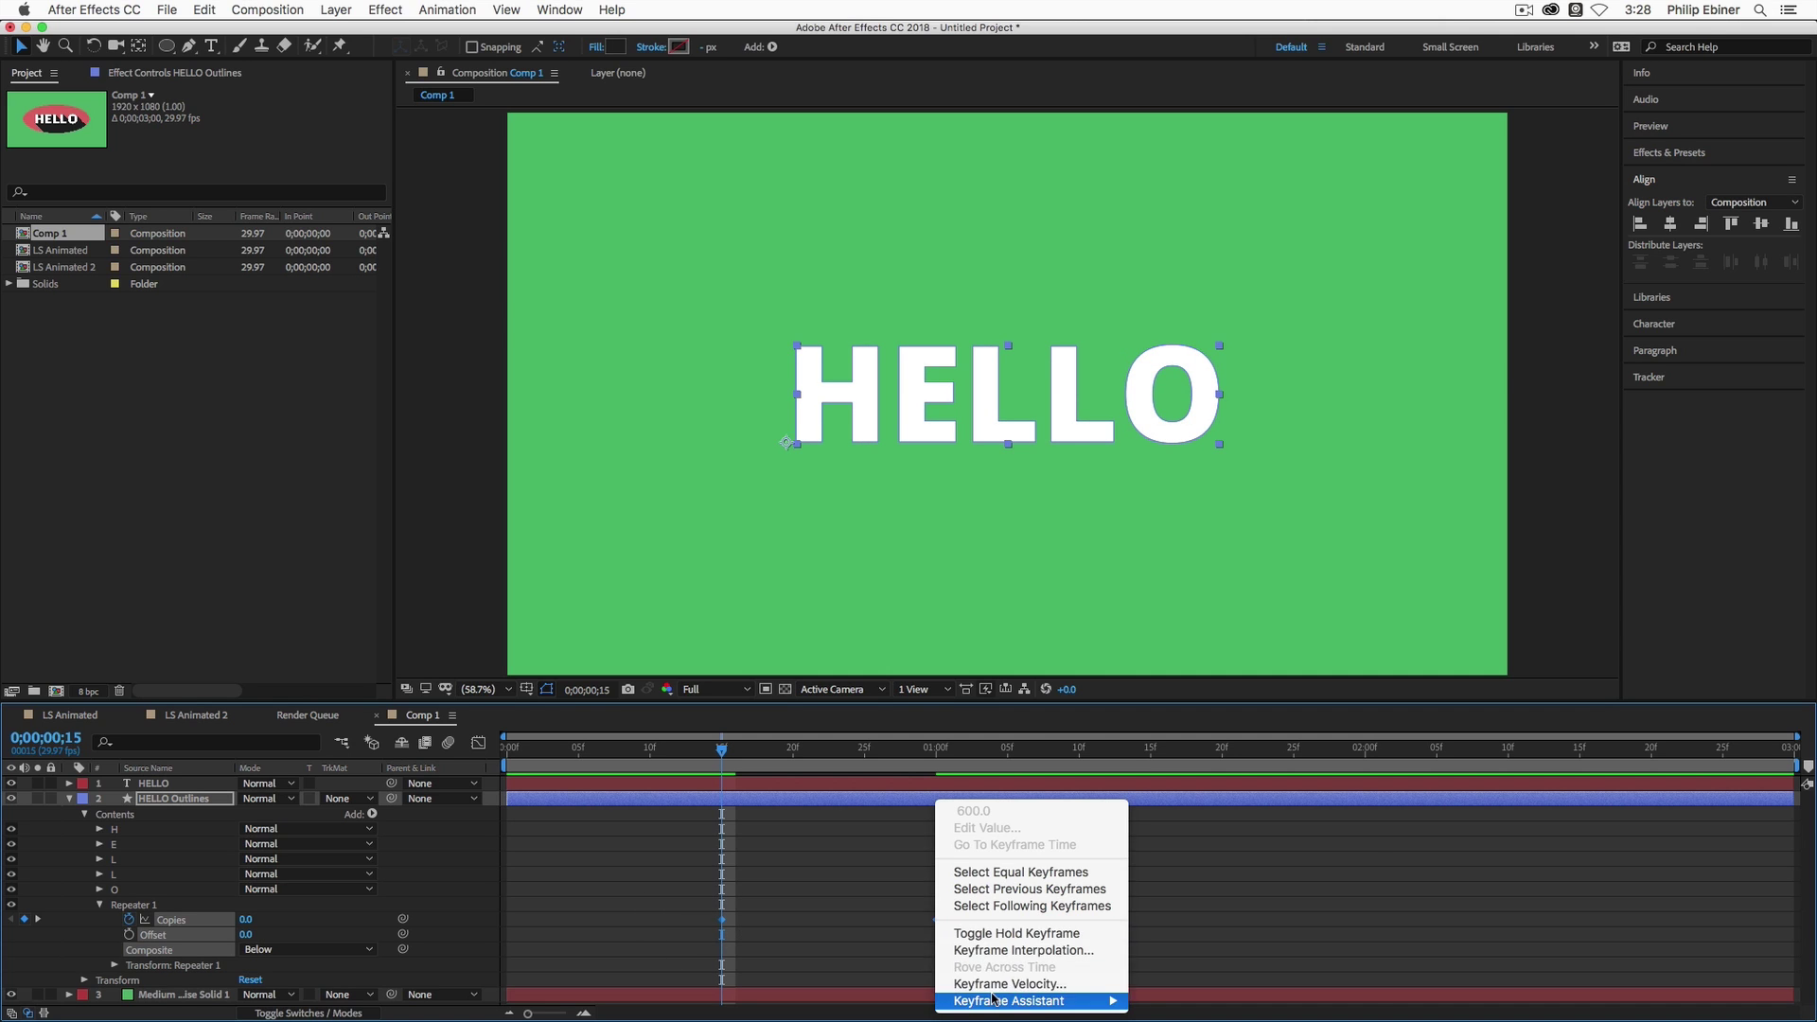
mouse_move(992, 998)
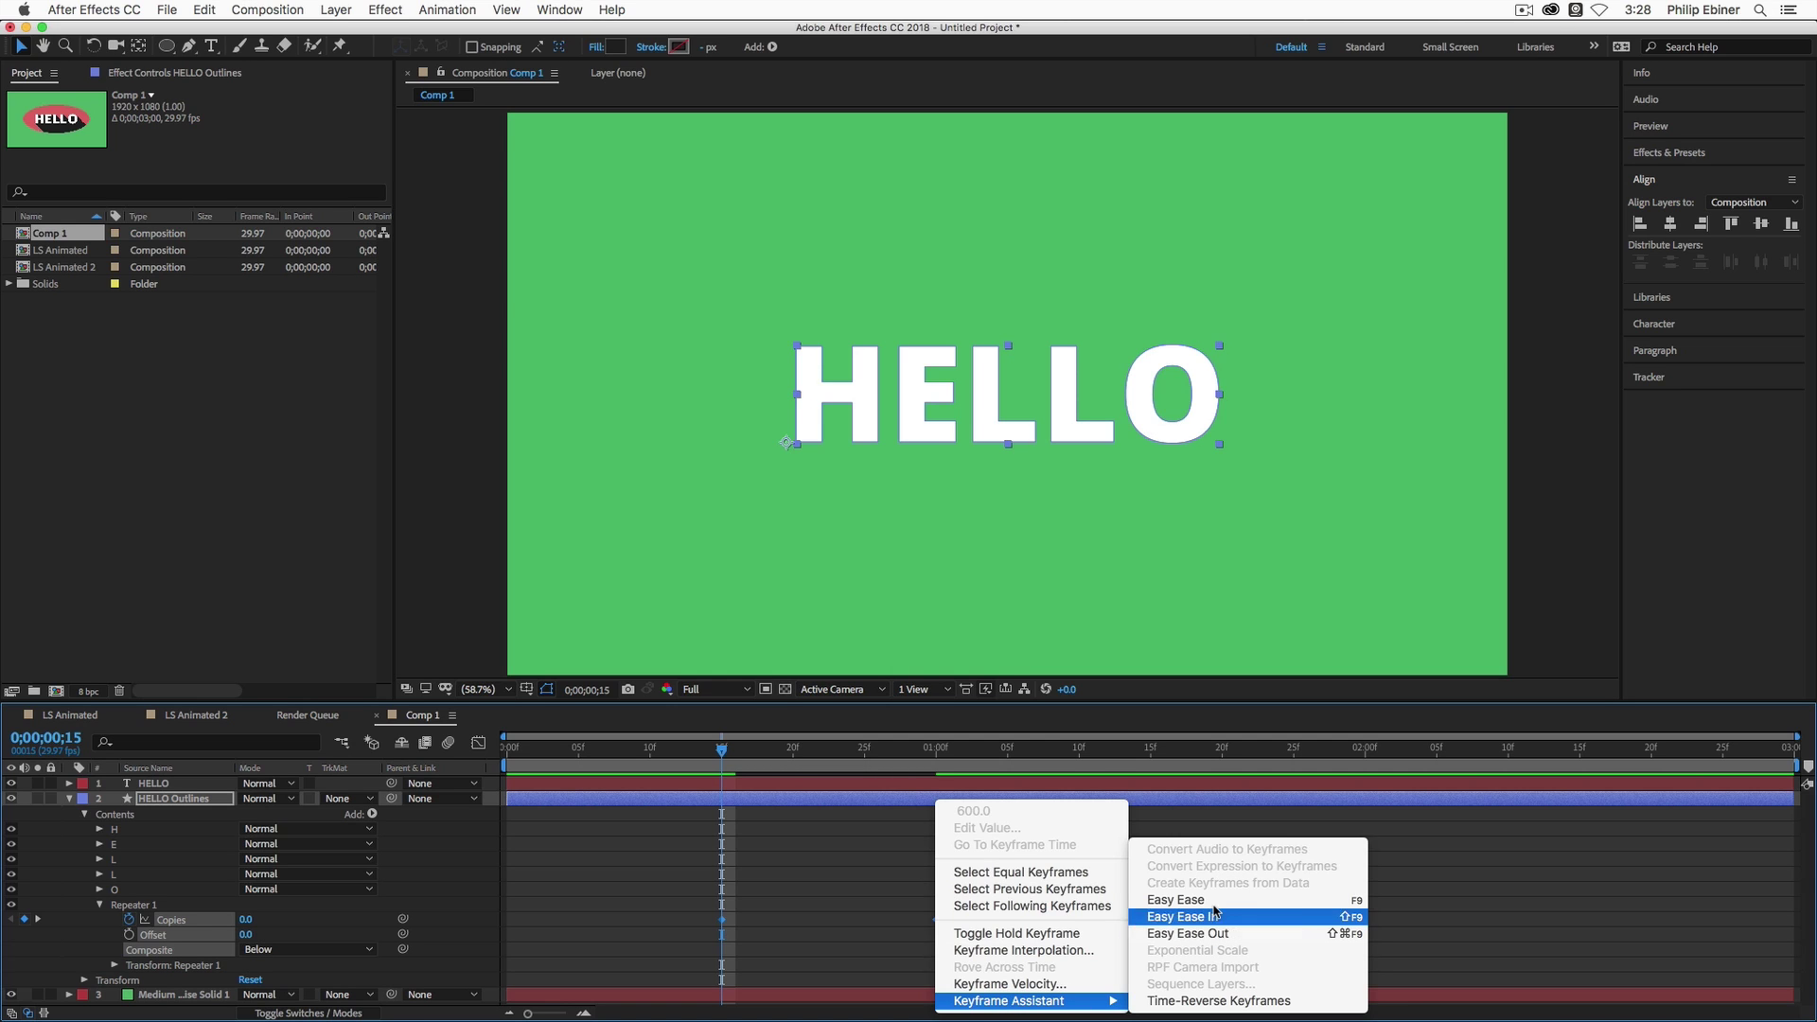
left_click(1289, 901)
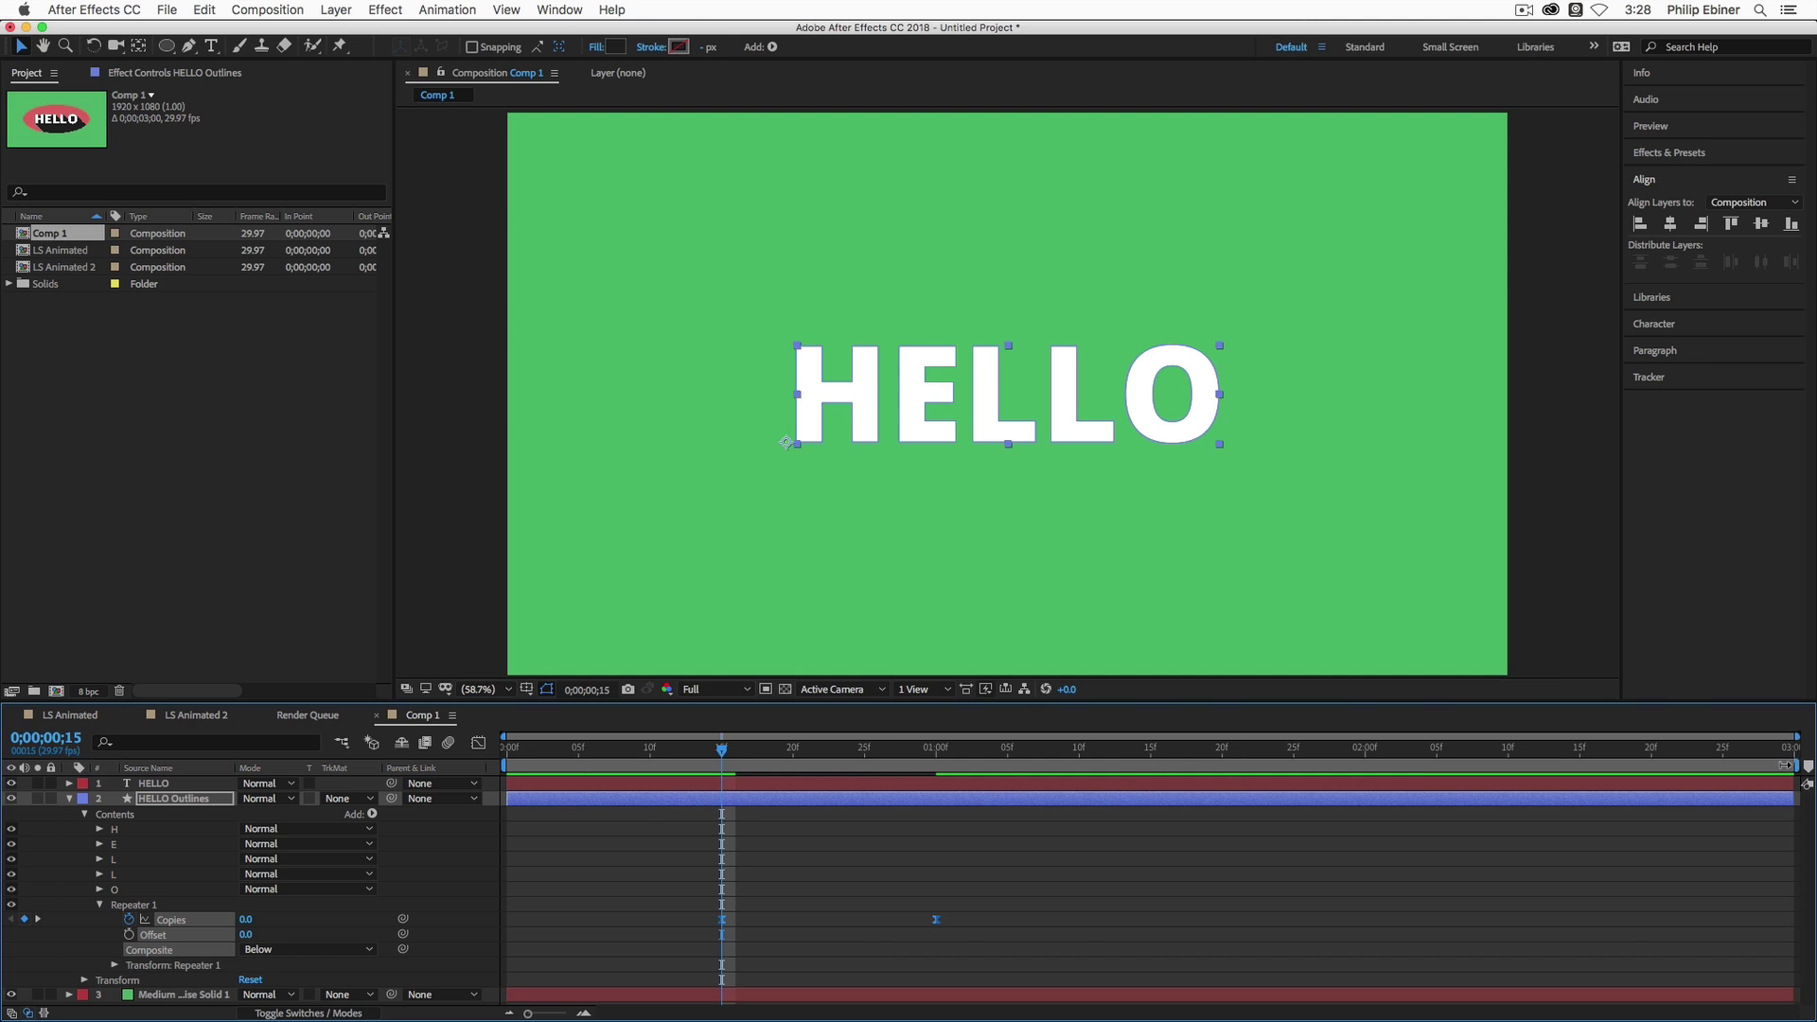
left_click_drag(1785, 765, 1010, 759)
Scrub the shadow growth up to one second and preview it at Quarter resolution.
left_click_drag(721, 753, 764, 753)
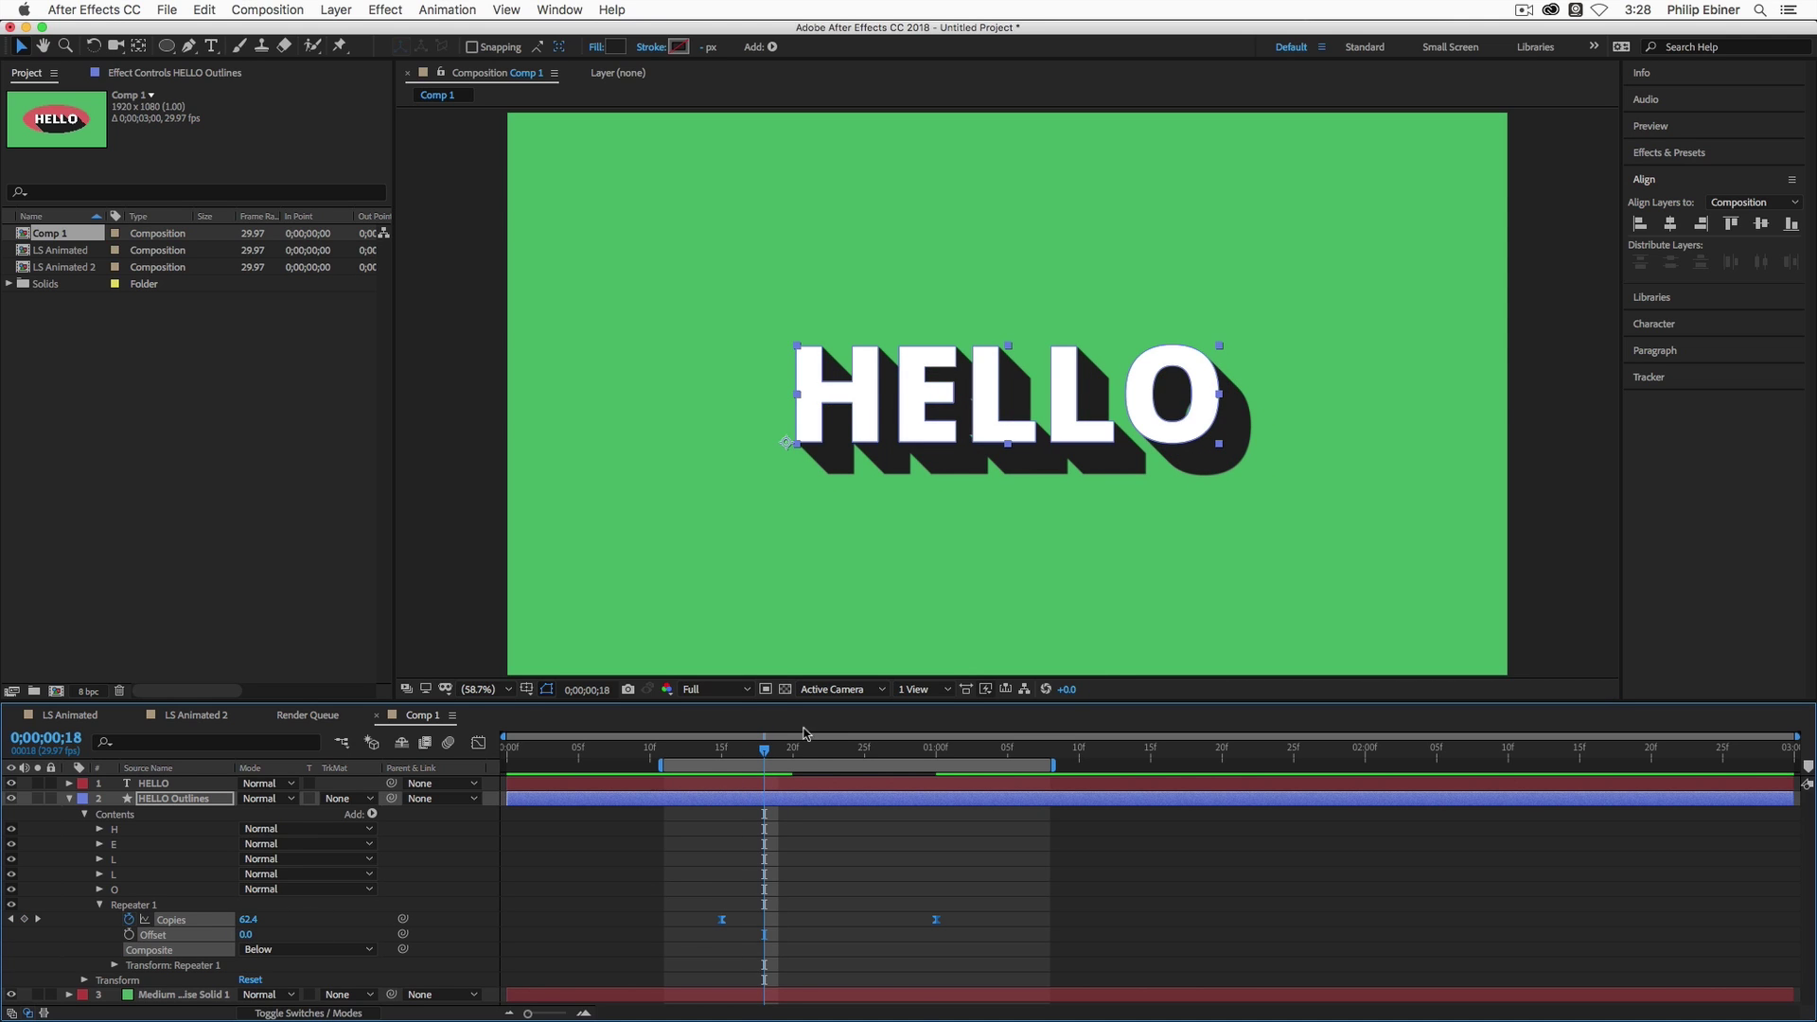
left_click(780, 749)
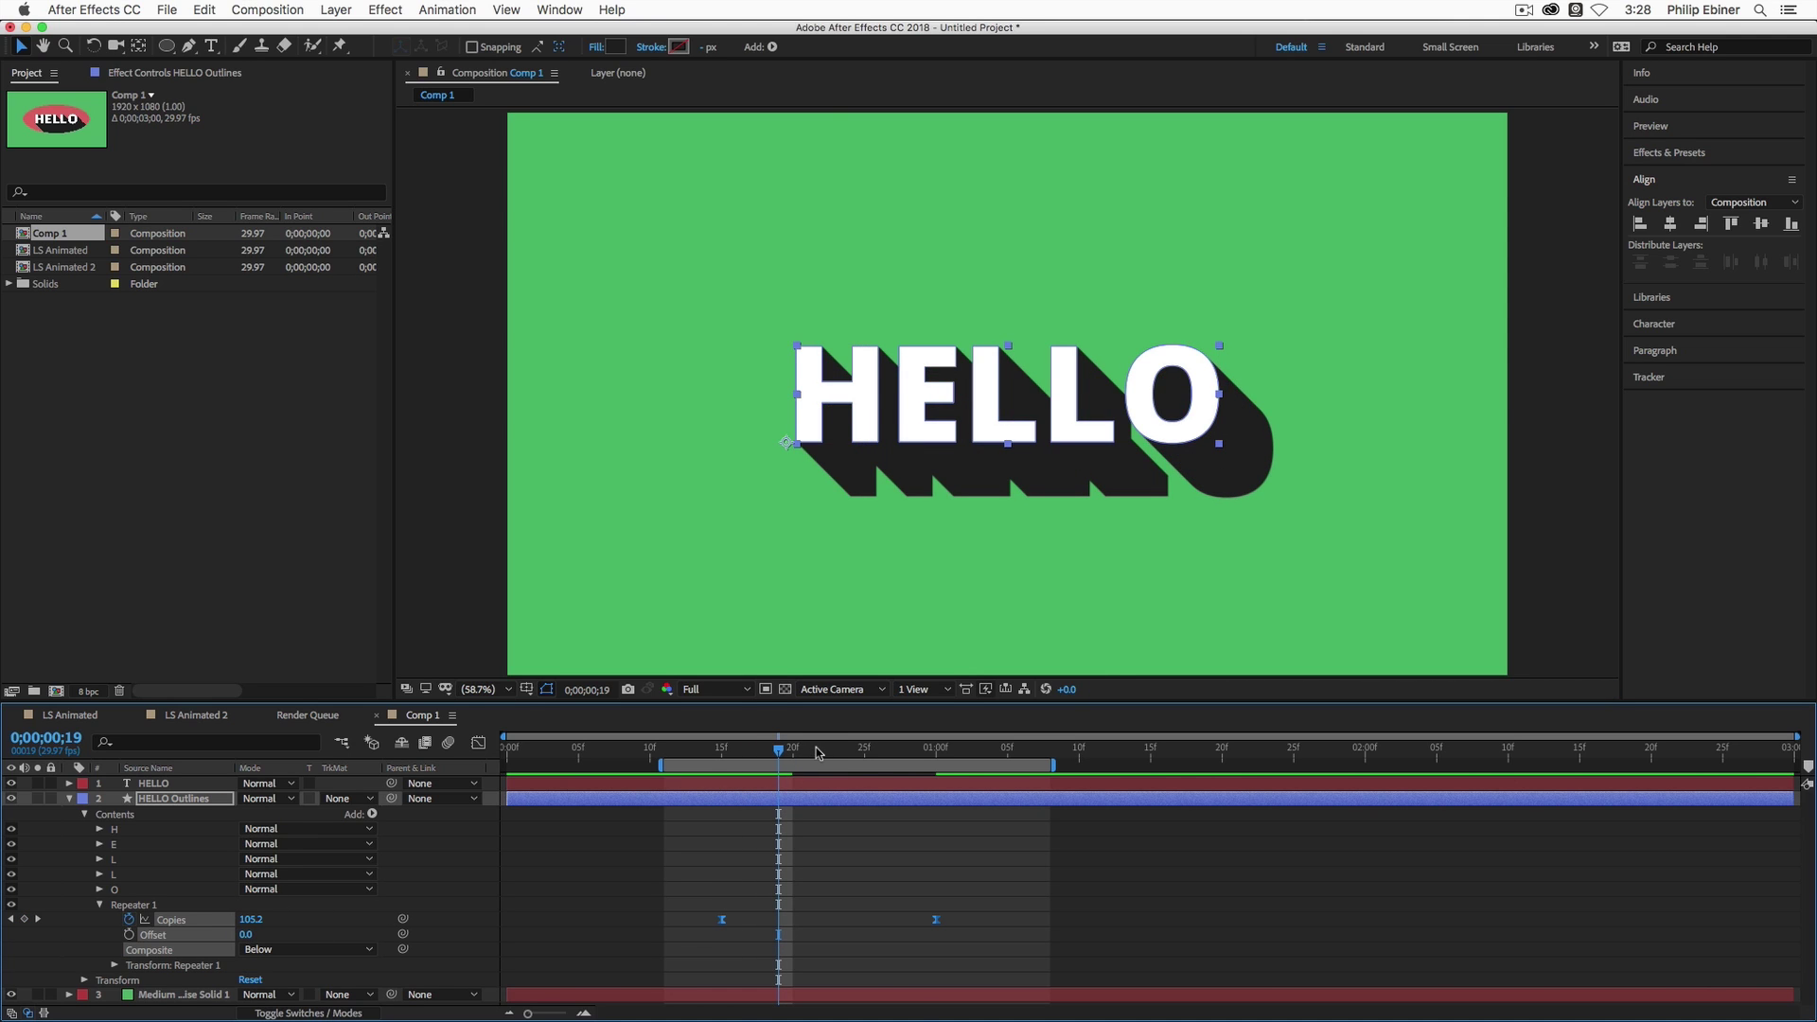
left_click_drag(826, 755, 936, 755)
key("space")
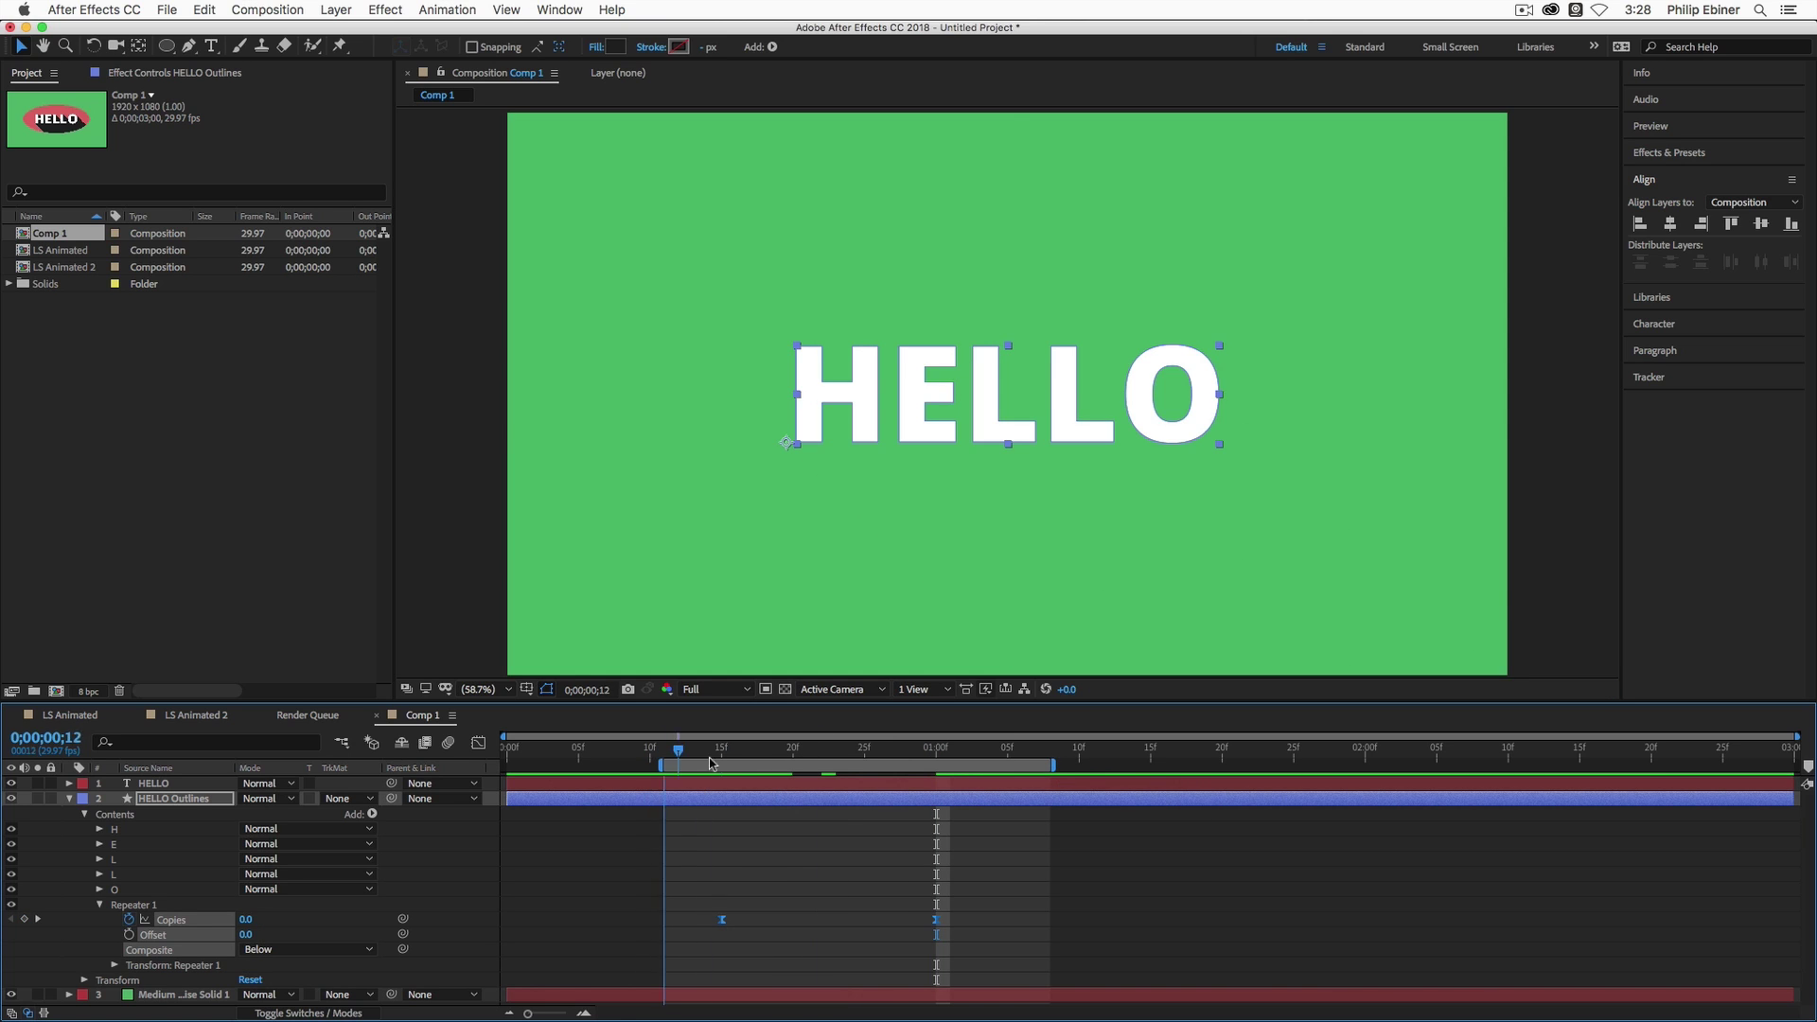
left_click(713, 695)
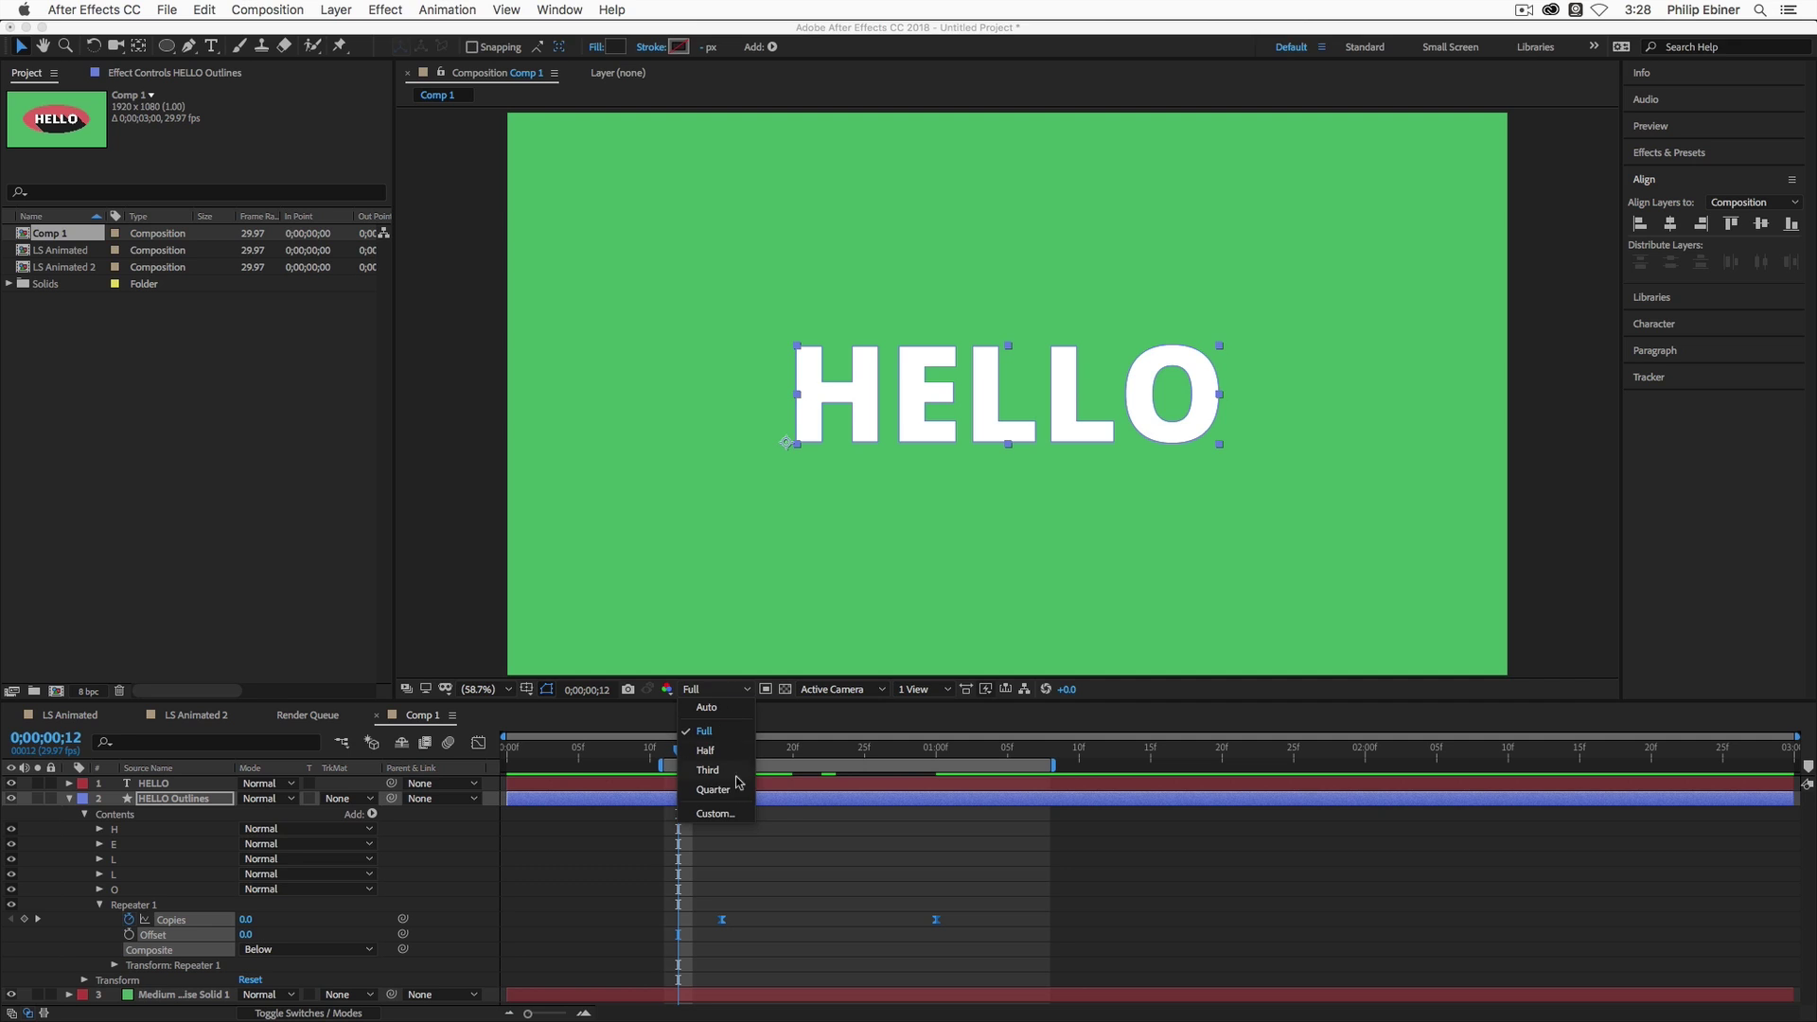
left_click(741, 791)
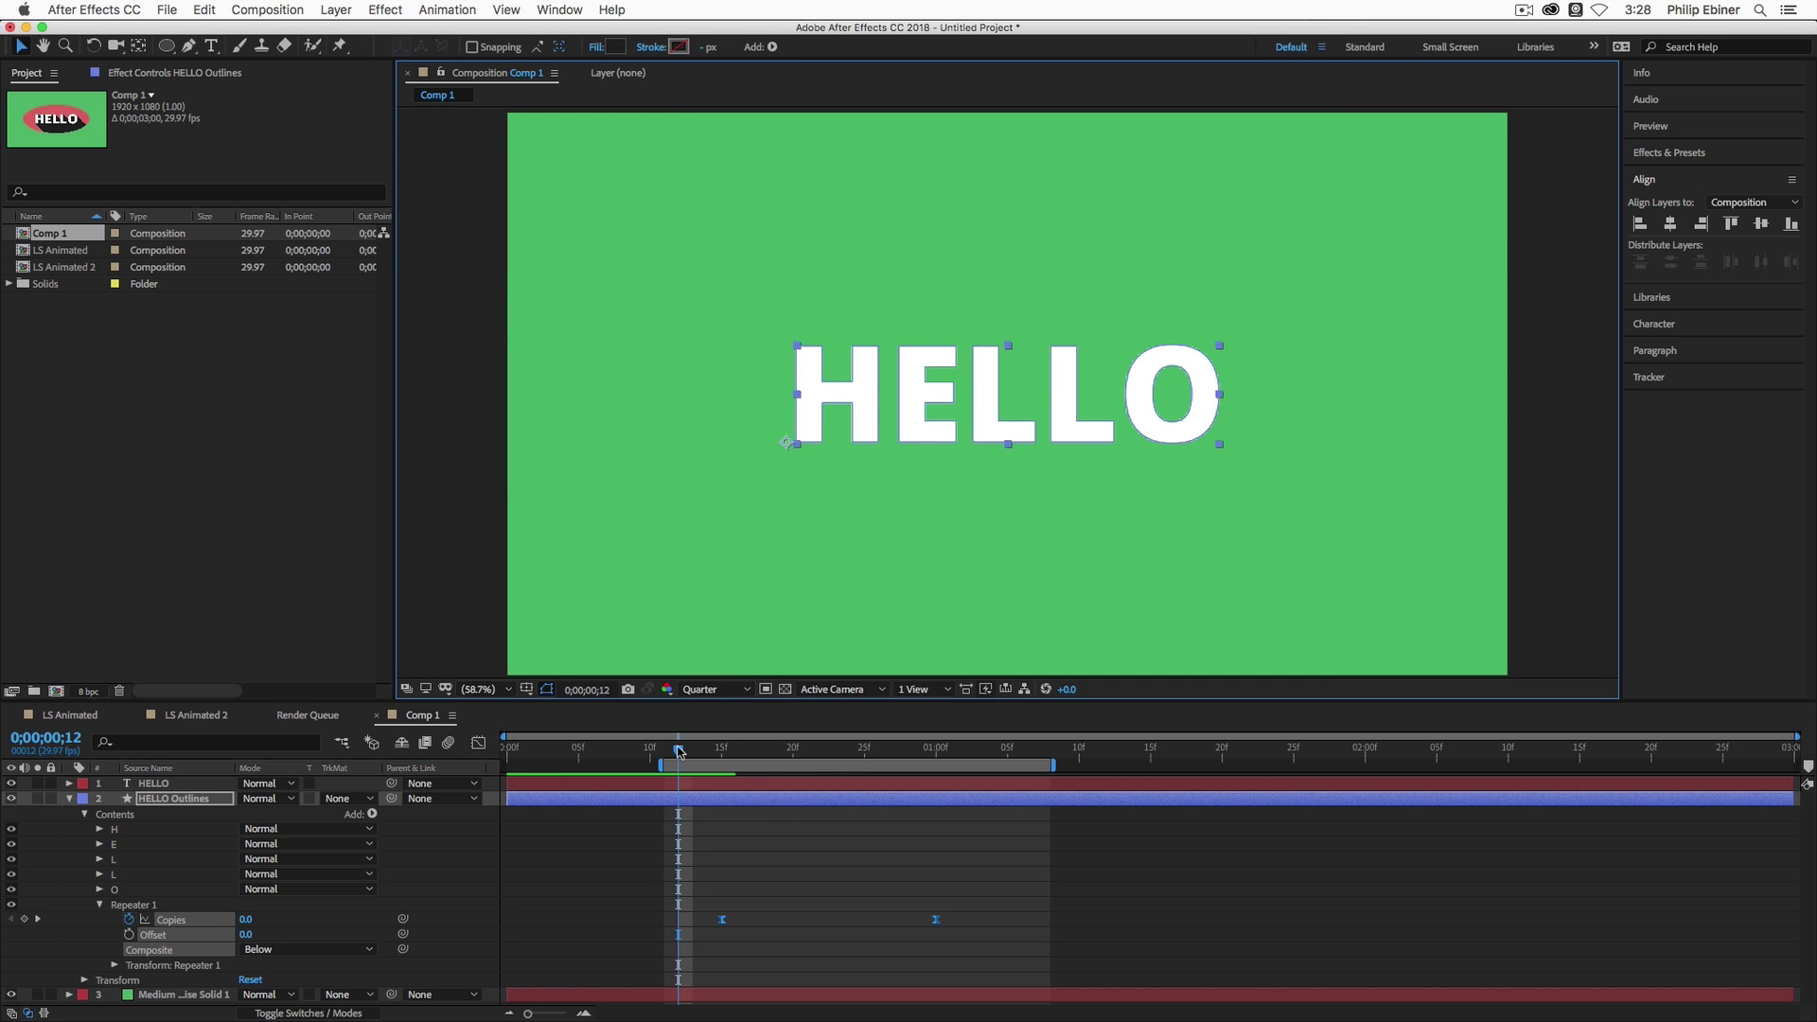
key("space")
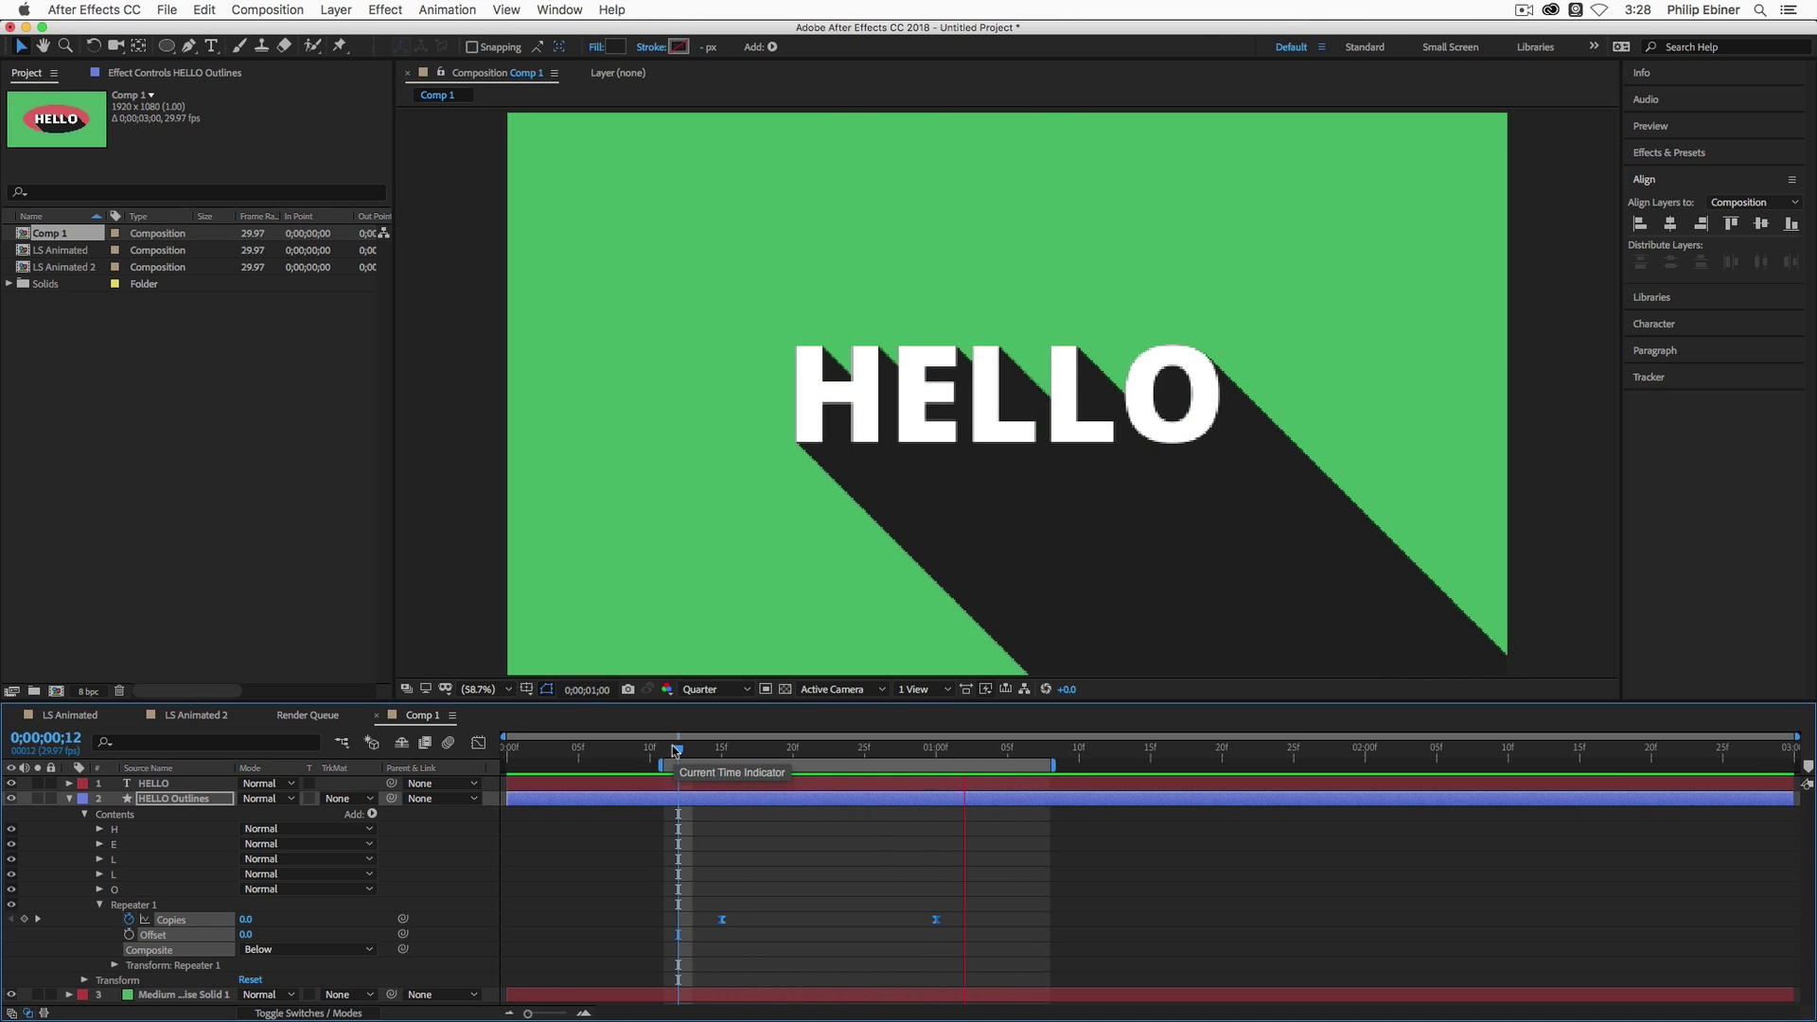
key("space")
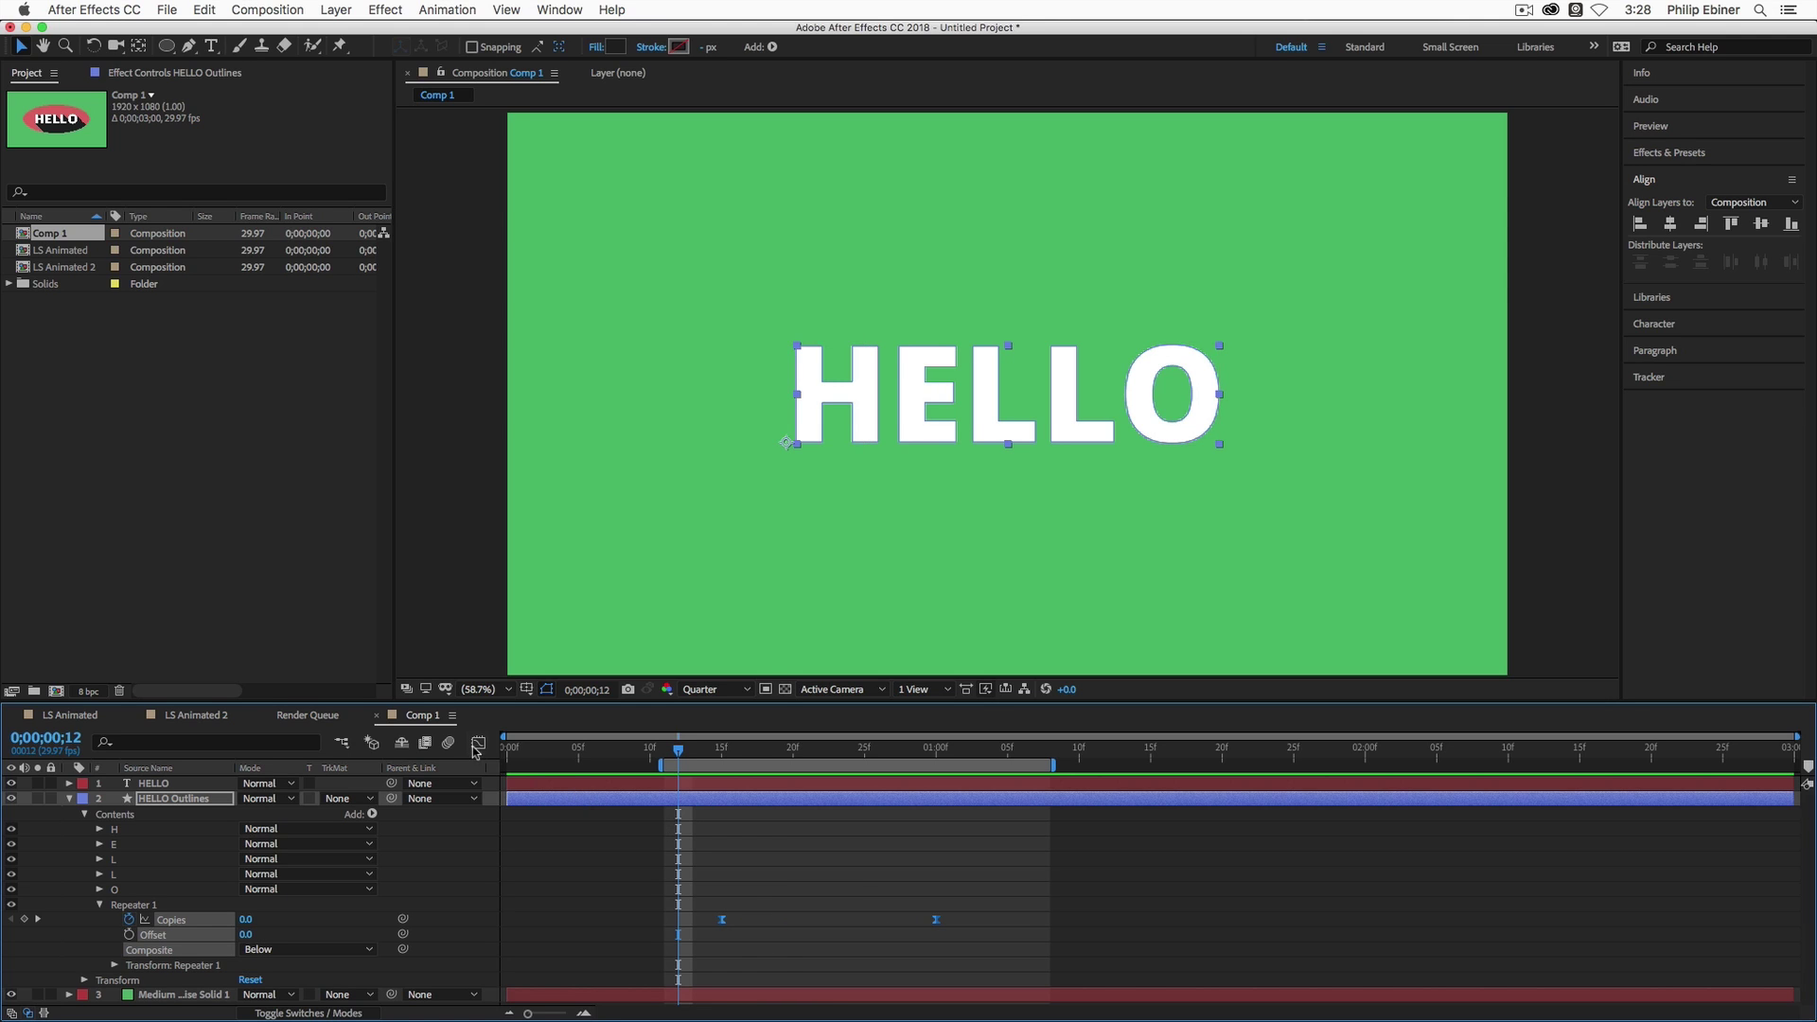
In the Graph Editor's speed graph, give both Copies keyframes a steeper 77.88% influence ease and preview.
left_click_drag(1030, 866, 628, 957)
left_click(478, 744)
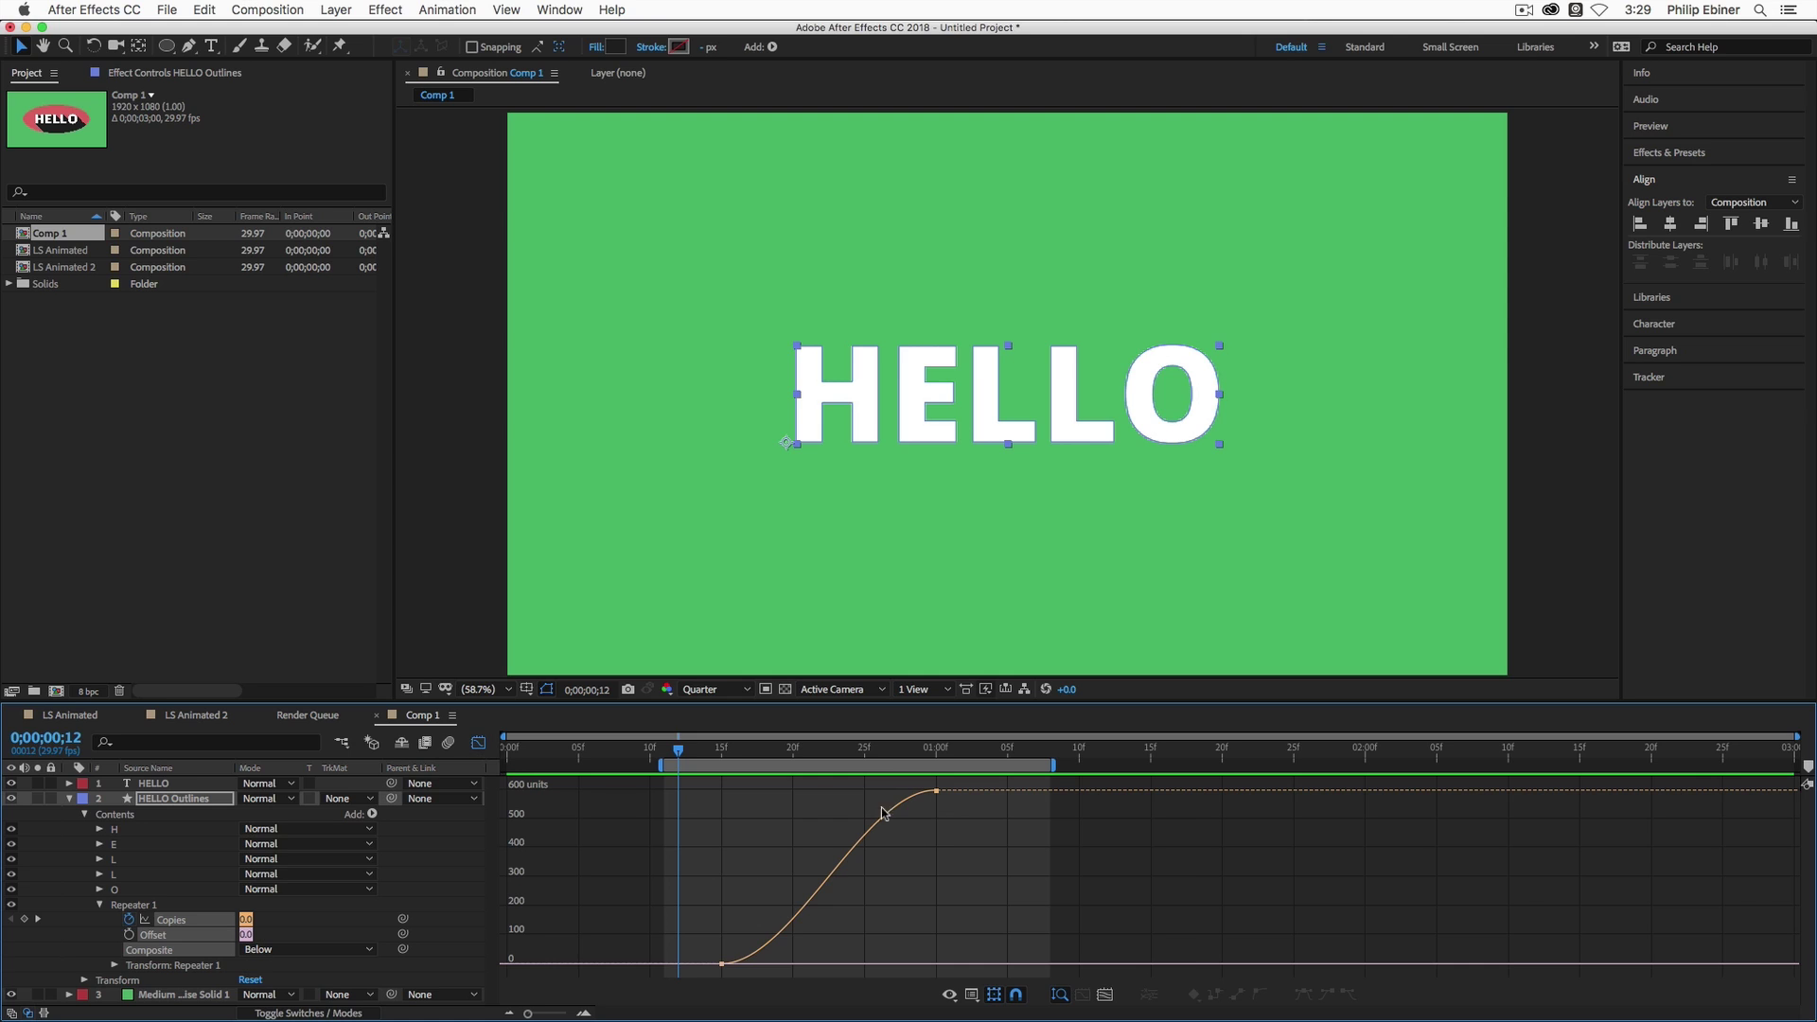
left_click(975, 997)
left_click(971, 997)
left_click(975, 997)
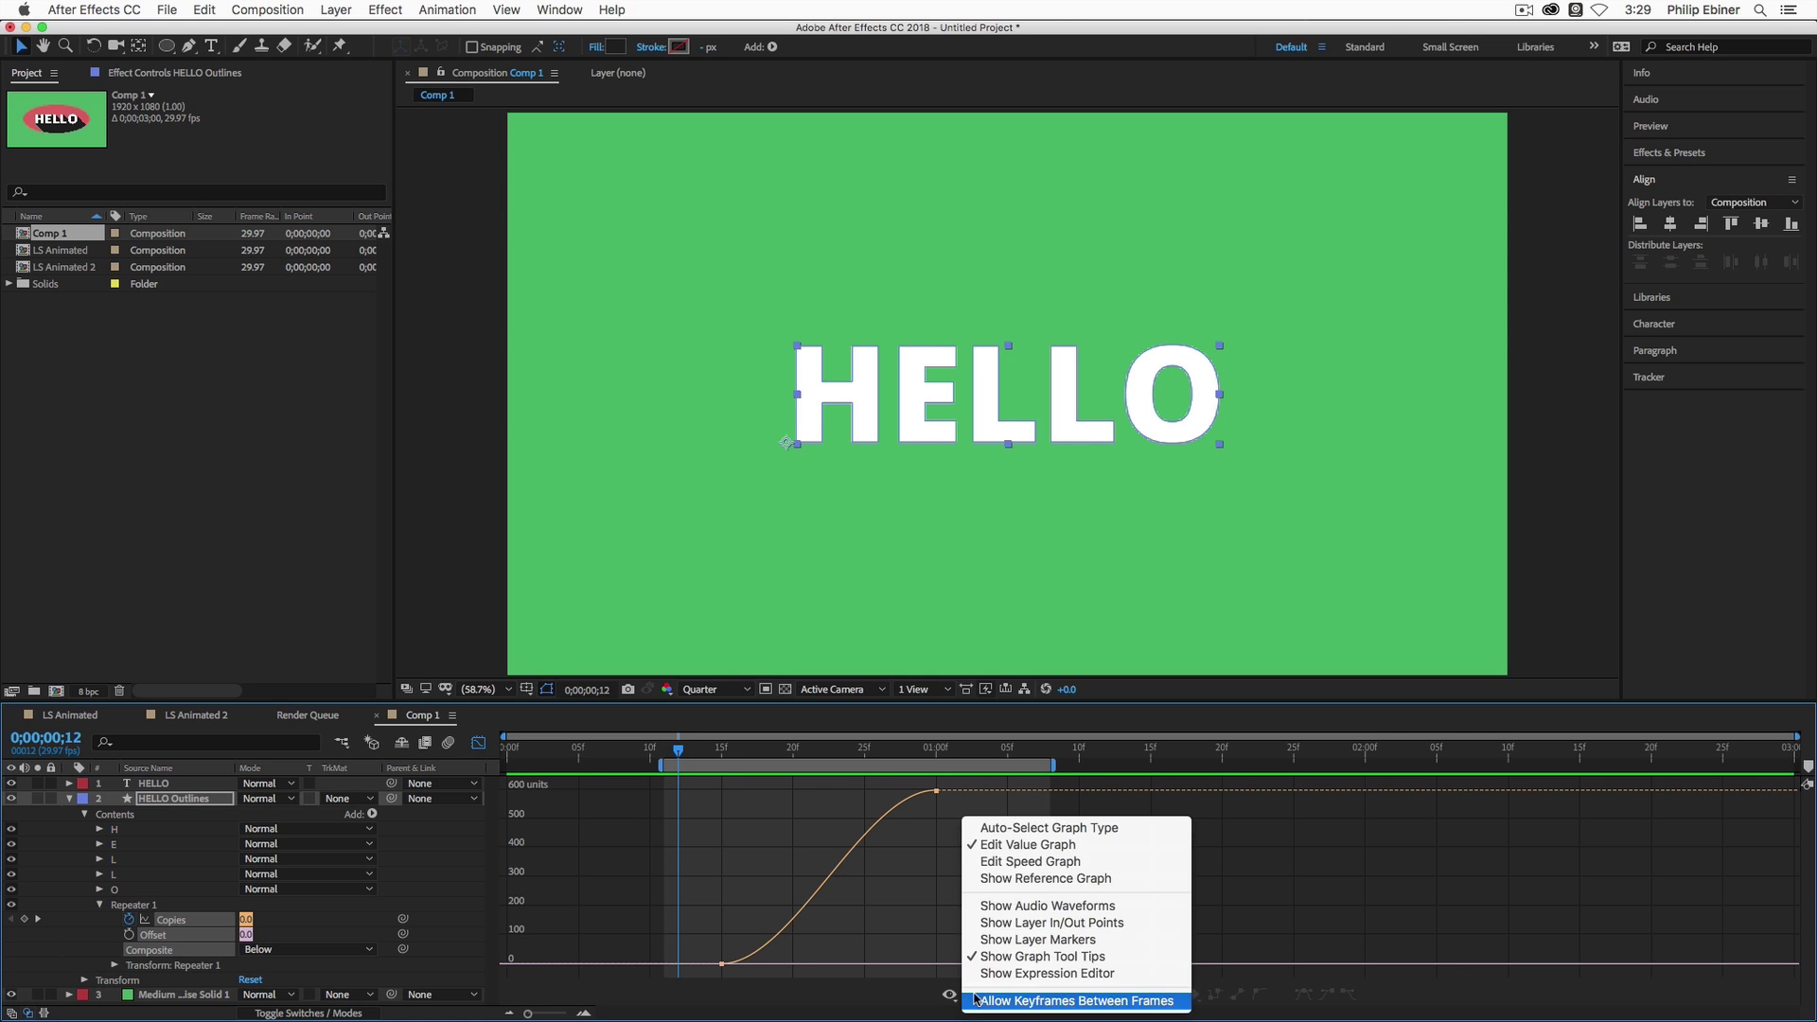
left_click(1028, 862)
left_click_drag(1049, 906, 837, 967)
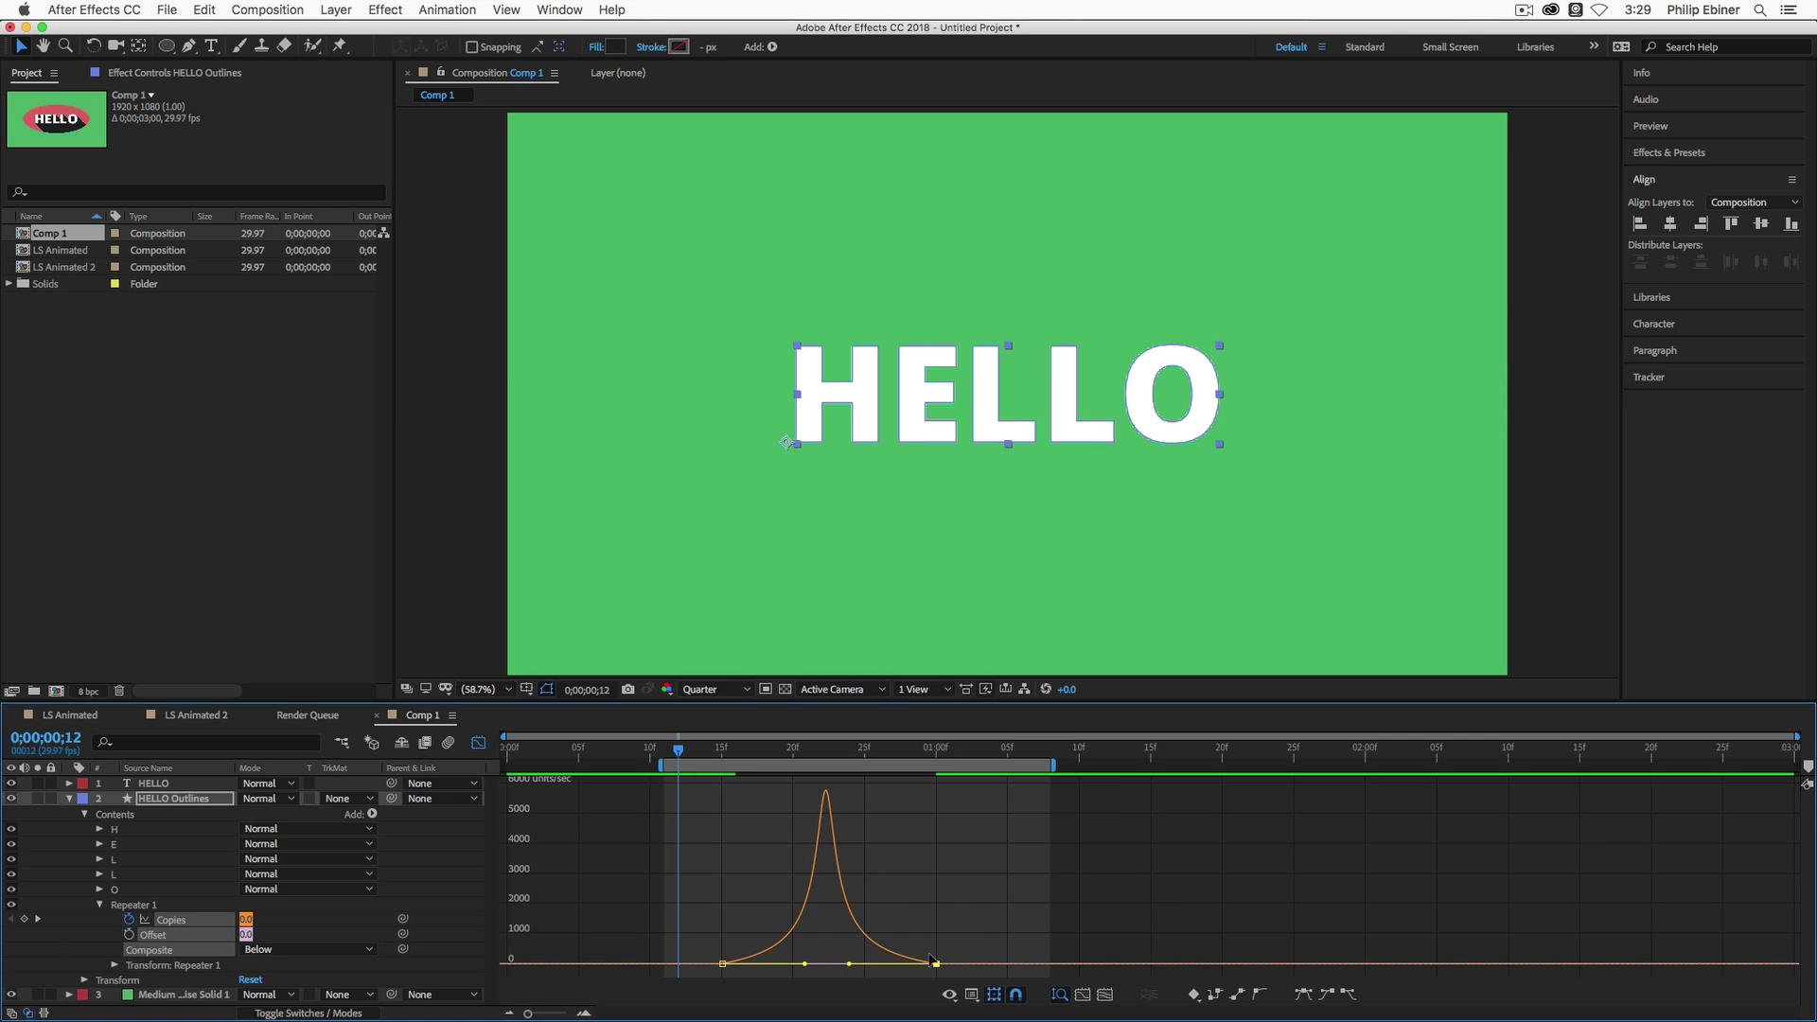
key("space")
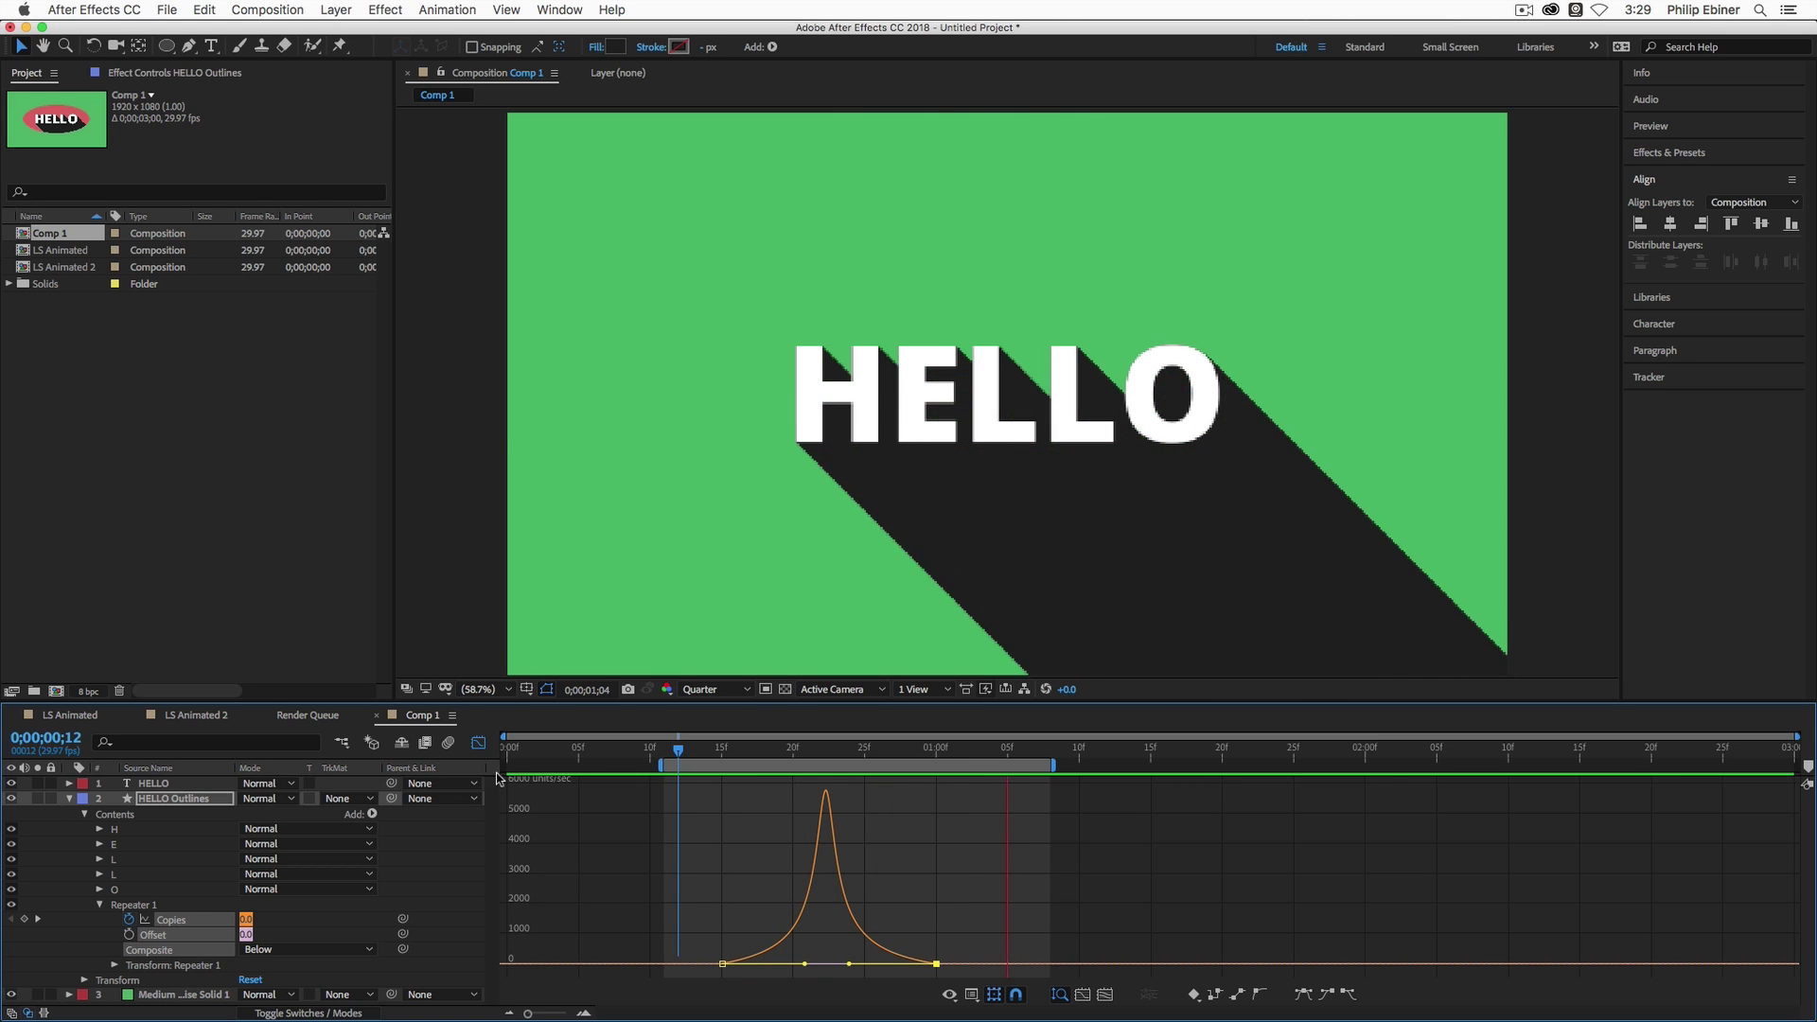
key("space")
Move the final Copies keyframe later, extend the work area past one second, and preview.
left_click(479, 744)
left_click_drag(939, 921, 1084, 925)
left_click_drag(1054, 766, 1212, 766)
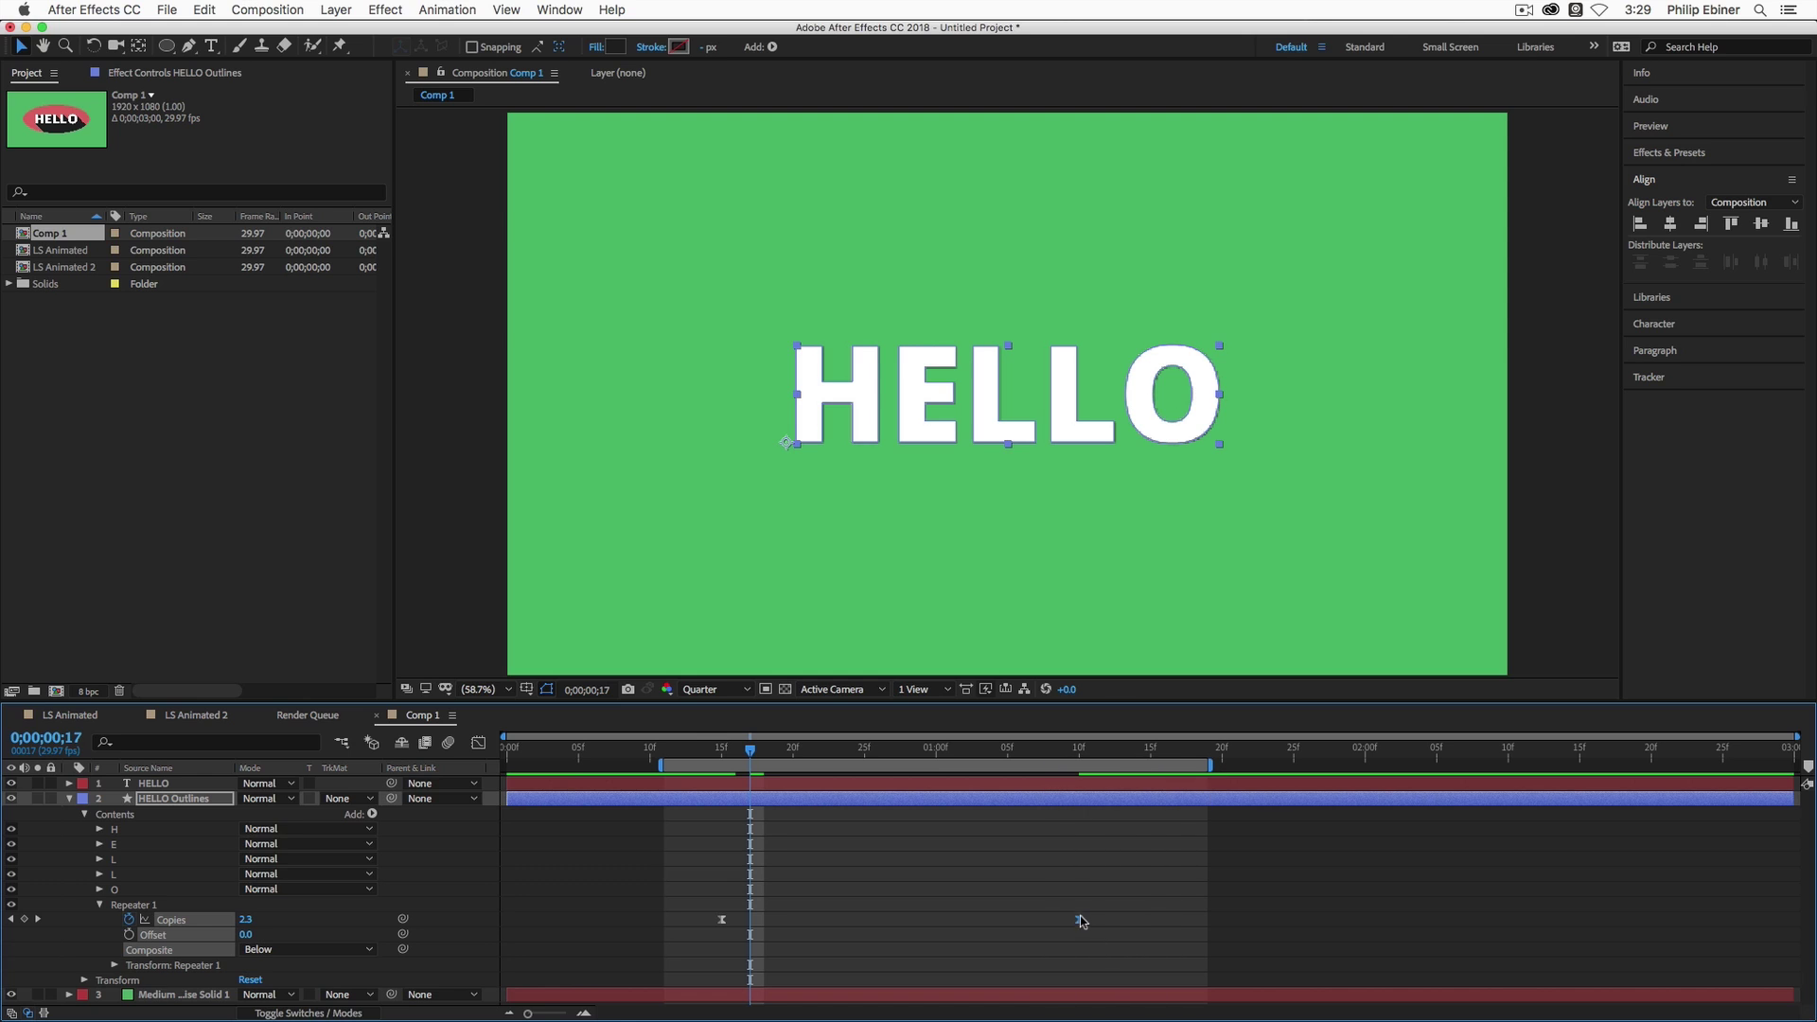
left_click_drag(1142, 925, 1128, 925)
left_click(687, 750)
key("space")
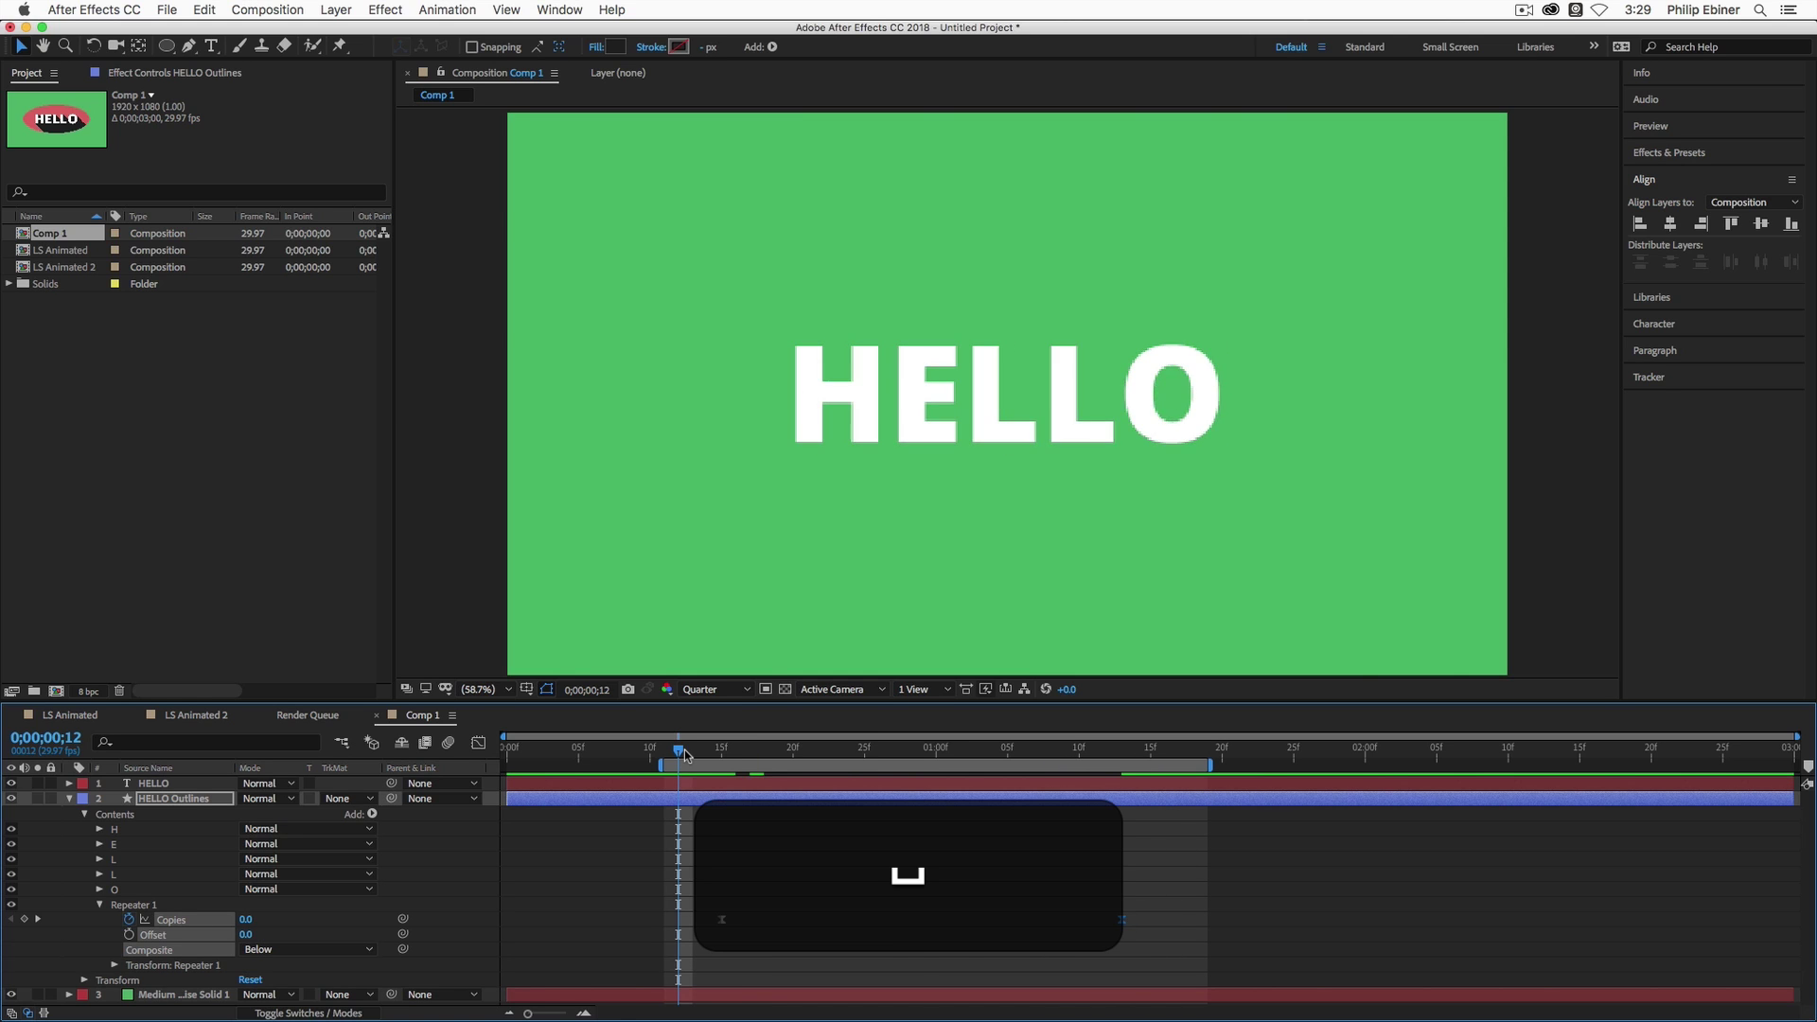